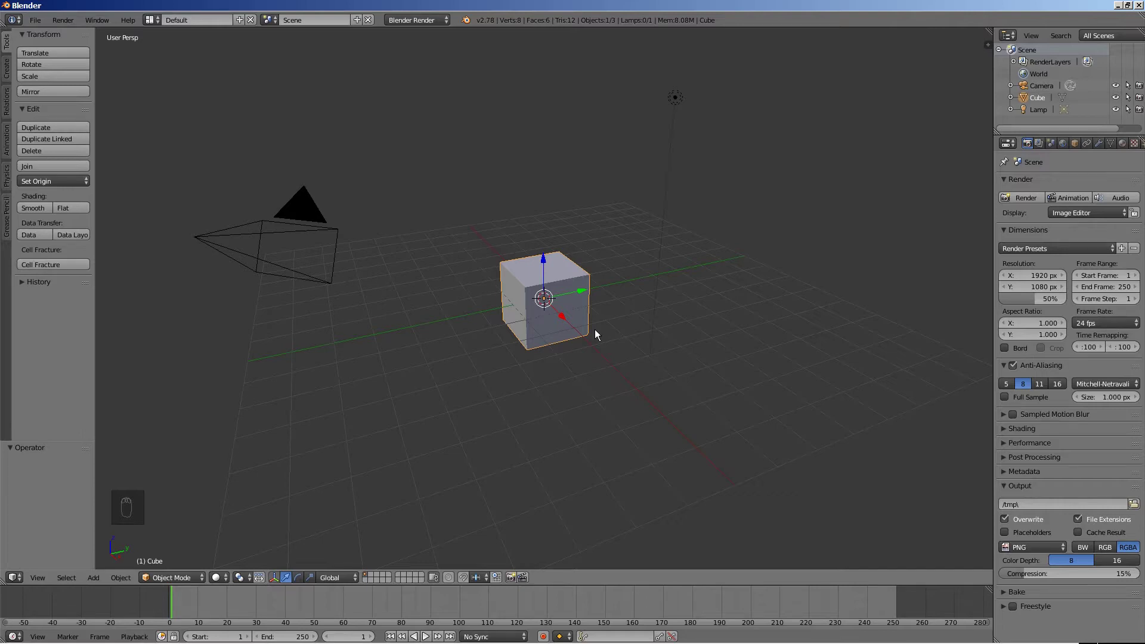
# - Delete the default cube and, in the top orthographic view, set the pivot point to the 3D Cursor
pyautogui.press('x')
pyautogui.click(594, 331)
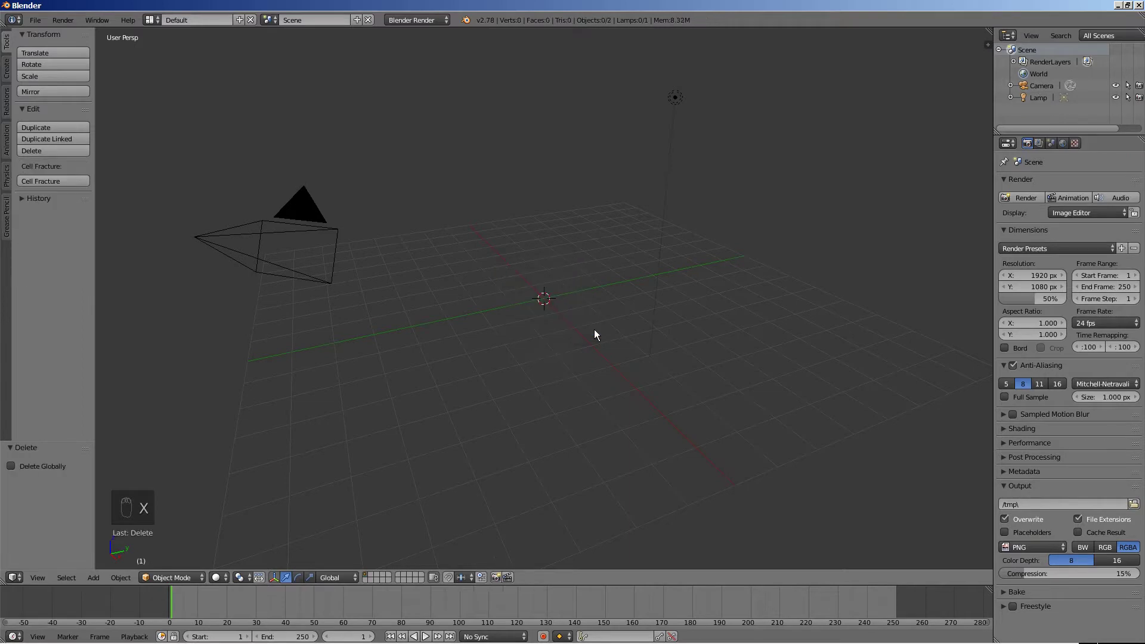
pyautogui.press('KP_7')
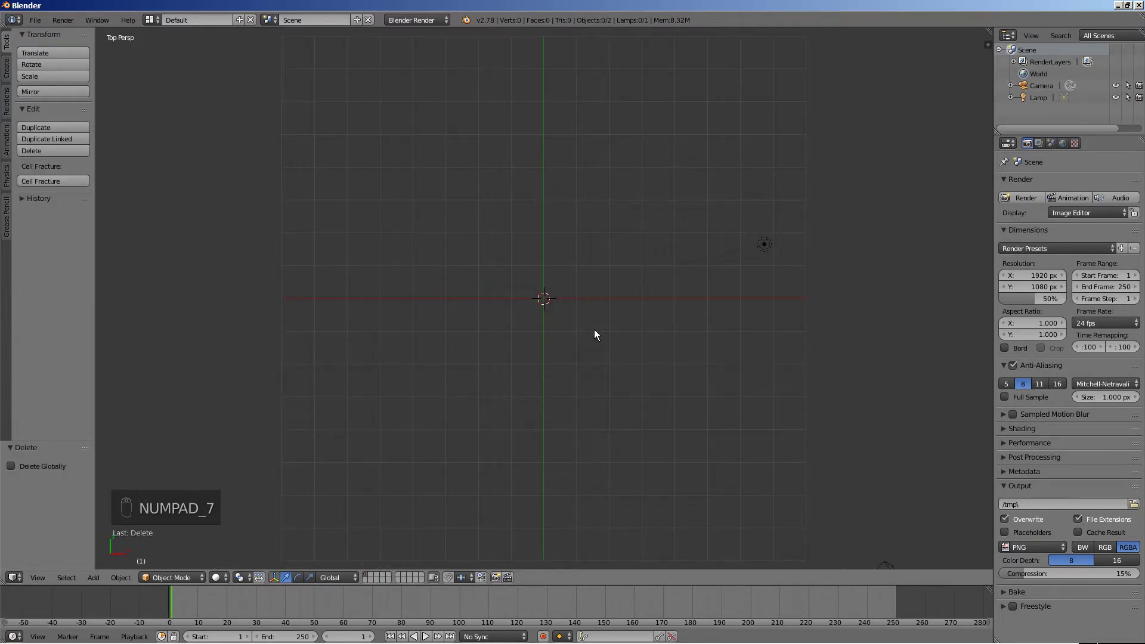
pyautogui.press('KP_5')
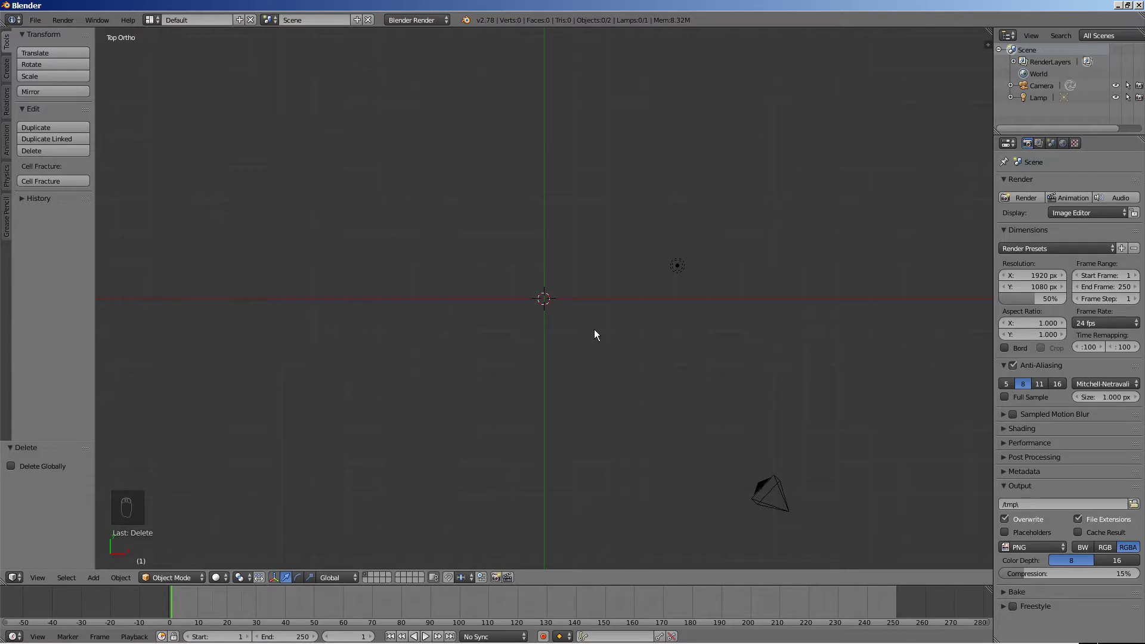
pyautogui.click(243, 577)
pyautogui.click(262, 547)
# - Switch to the Otvinta internal/external gear calculator in Chrome and calculate a pair with 18 pinion teeth and 48 internal gear teeth
pyautogui.hotkey('alt', 'Tab')
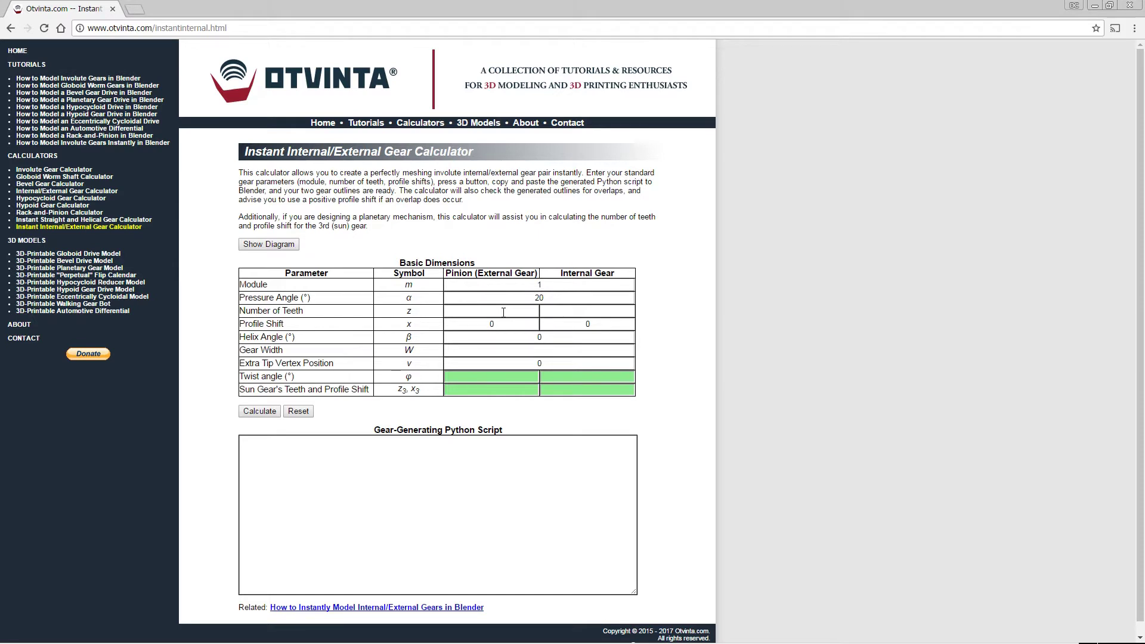
pyautogui.click(503, 312)
pyautogui.write('18')
pyautogui.click(573, 312)
pyautogui.write('48')
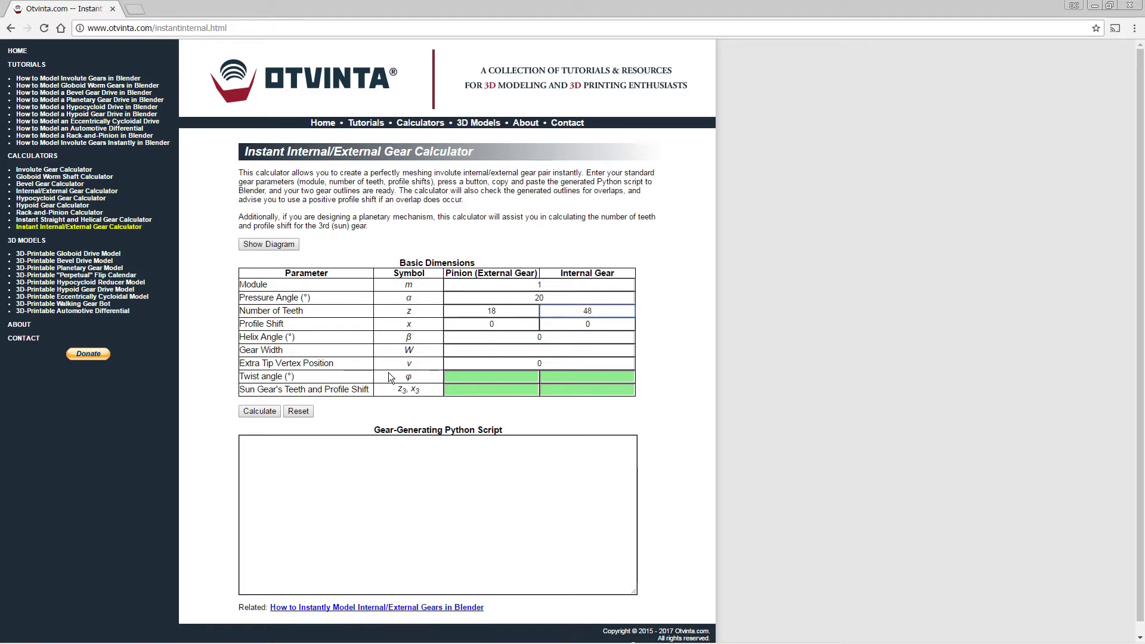
pyautogui.click(278, 408)
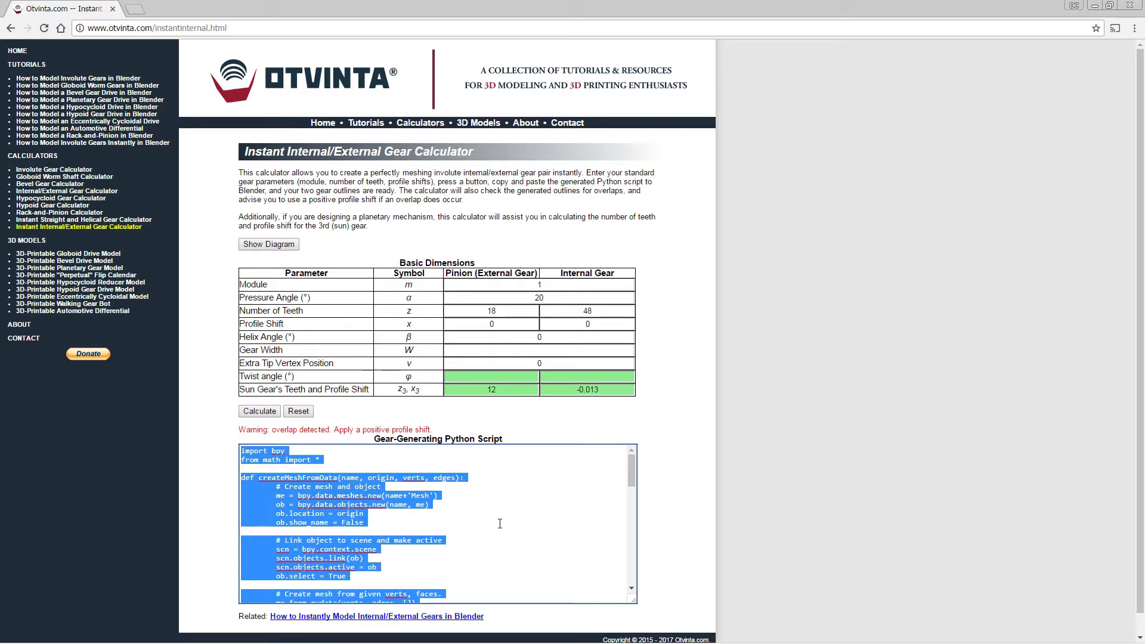
# - Return to Blender, split off a strip along the upper edge of the 3D view and turn it into a Text Editor
pyautogui.hotkey('alt', 'Tab')
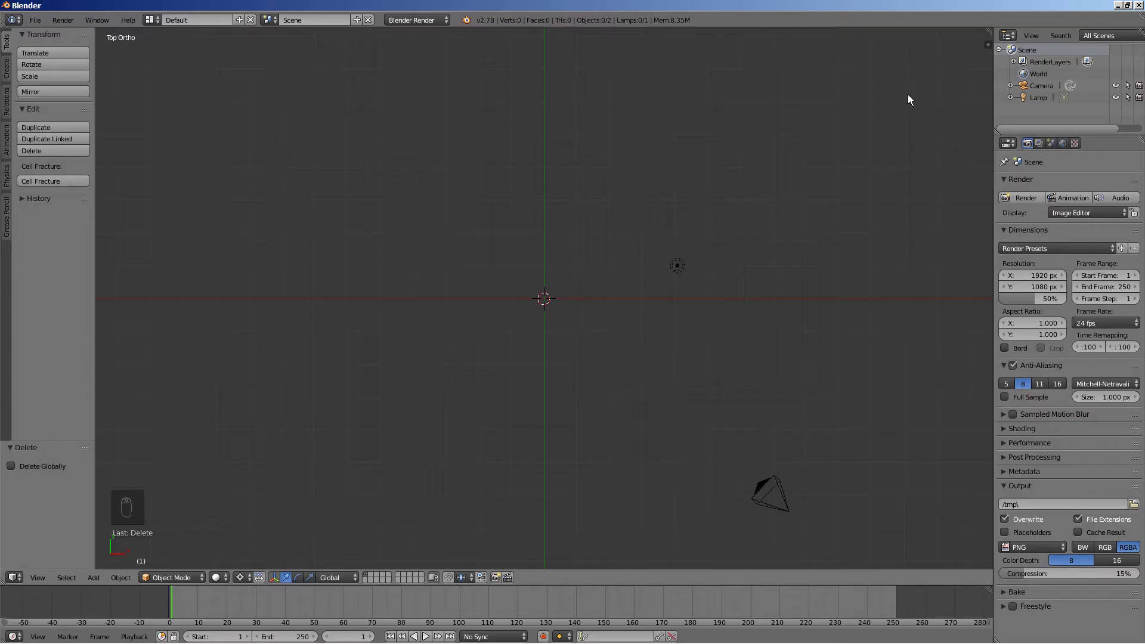
pyautogui.moveTo(4, 30); pyautogui.dragTo(15, 133)
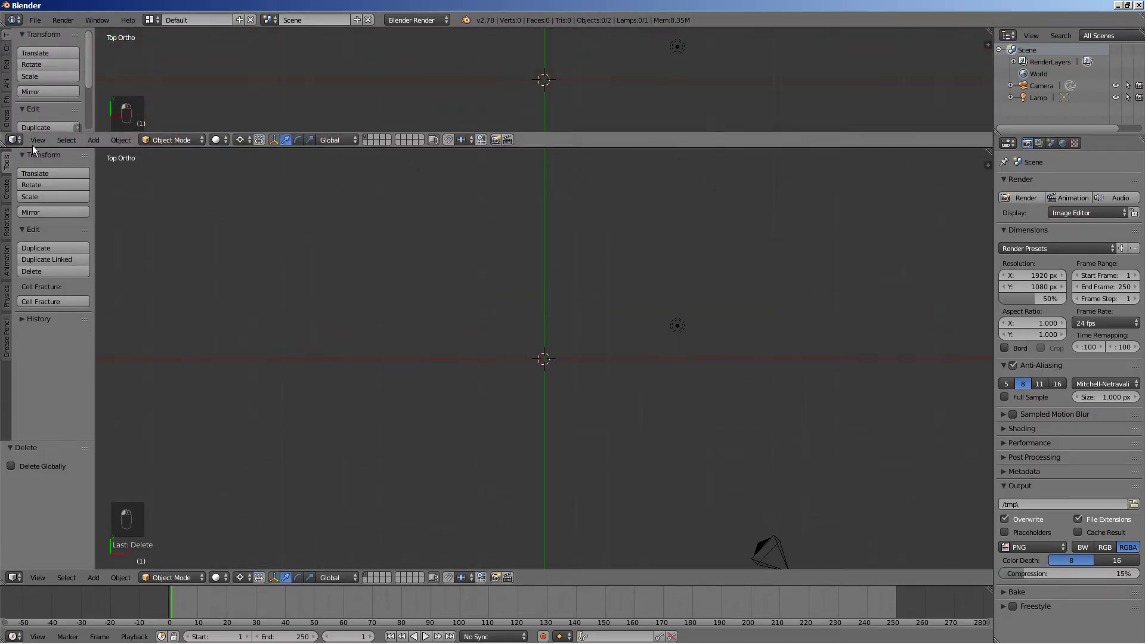
pyautogui.click(18, 141)
pyautogui.click(60, 266)
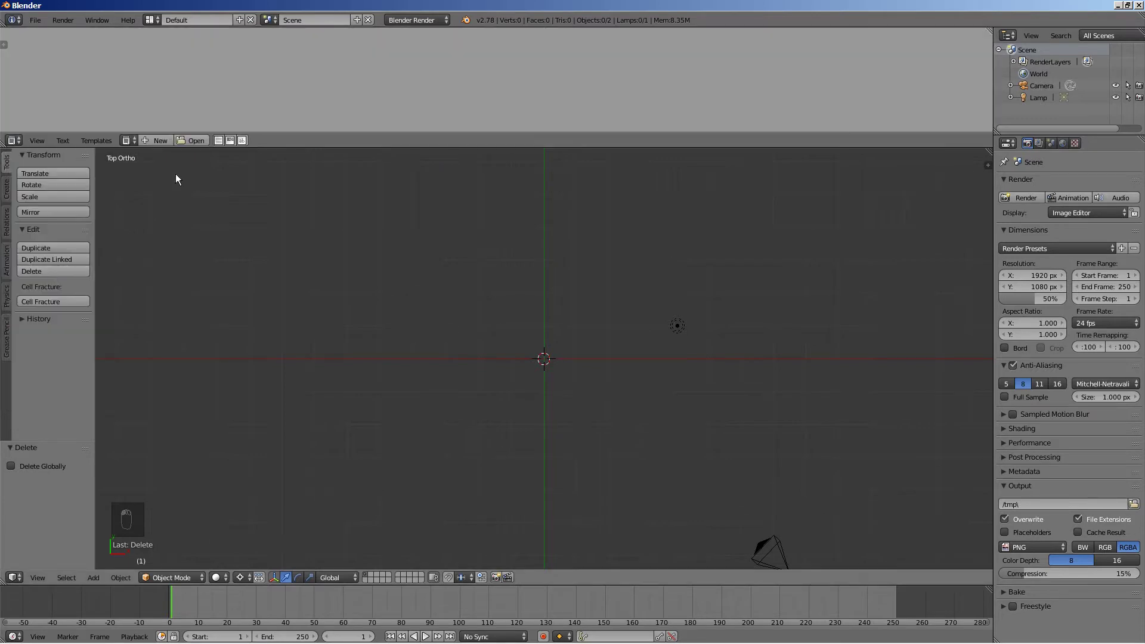
# - Create a new text block, paste the generated gear script into it and run the script
pyautogui.click(159, 140)
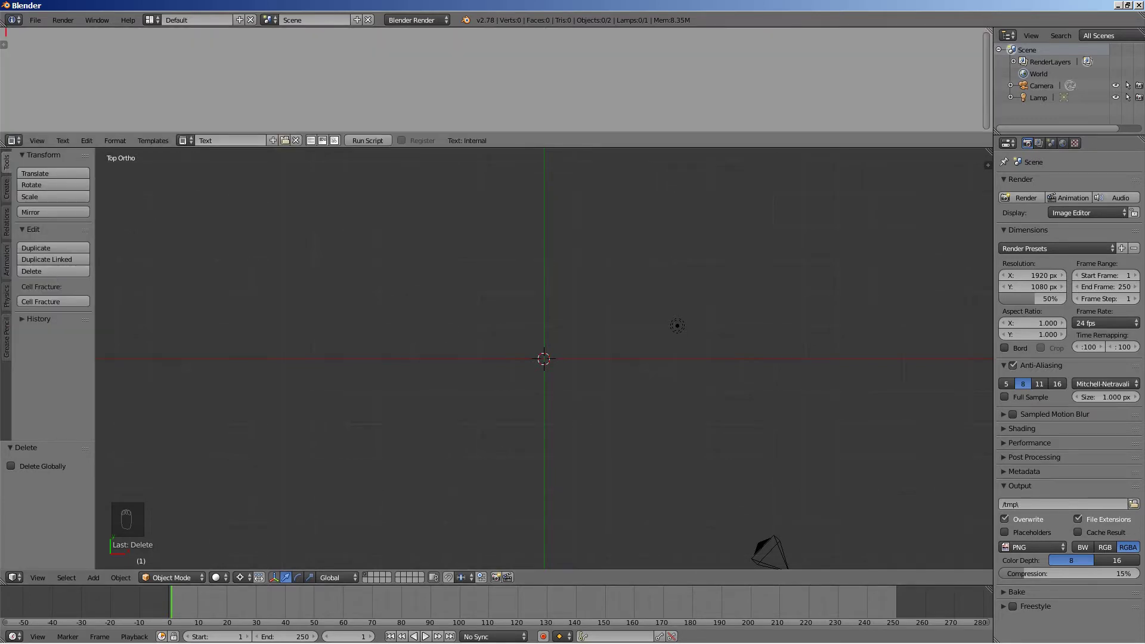
pyautogui.hotkey('ctrl', 'v')
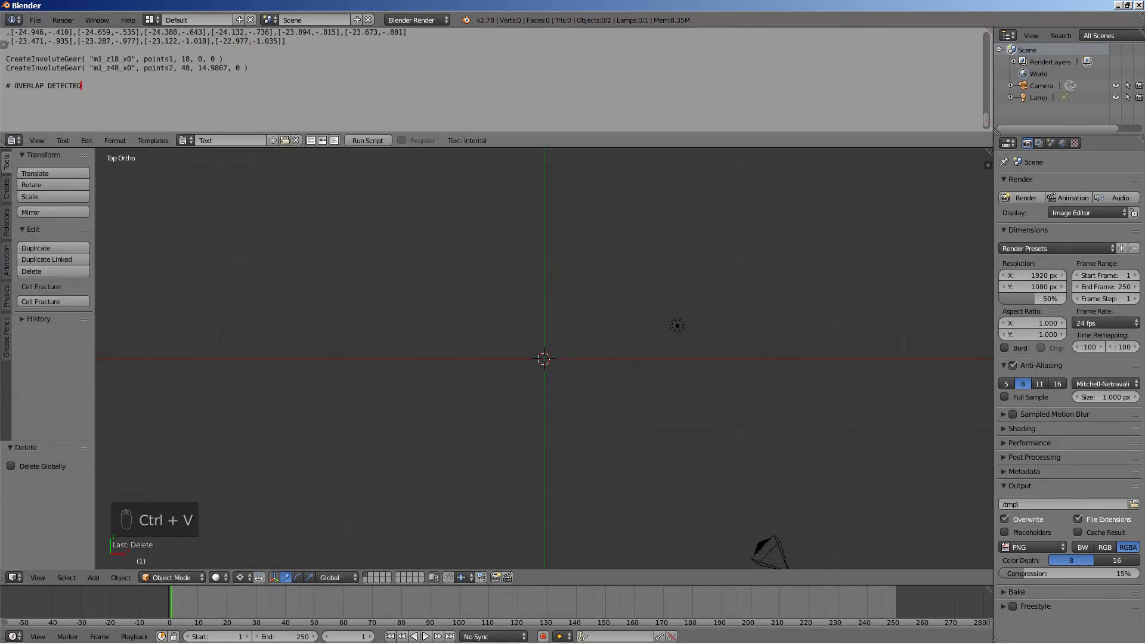
pyautogui.click(365, 141)
# - Examine up close where the teeth of the 18-tooth pinion and the 48-tooth internal gear mesh for overlaps
pyautogui.scroll(-7, 523, 255)
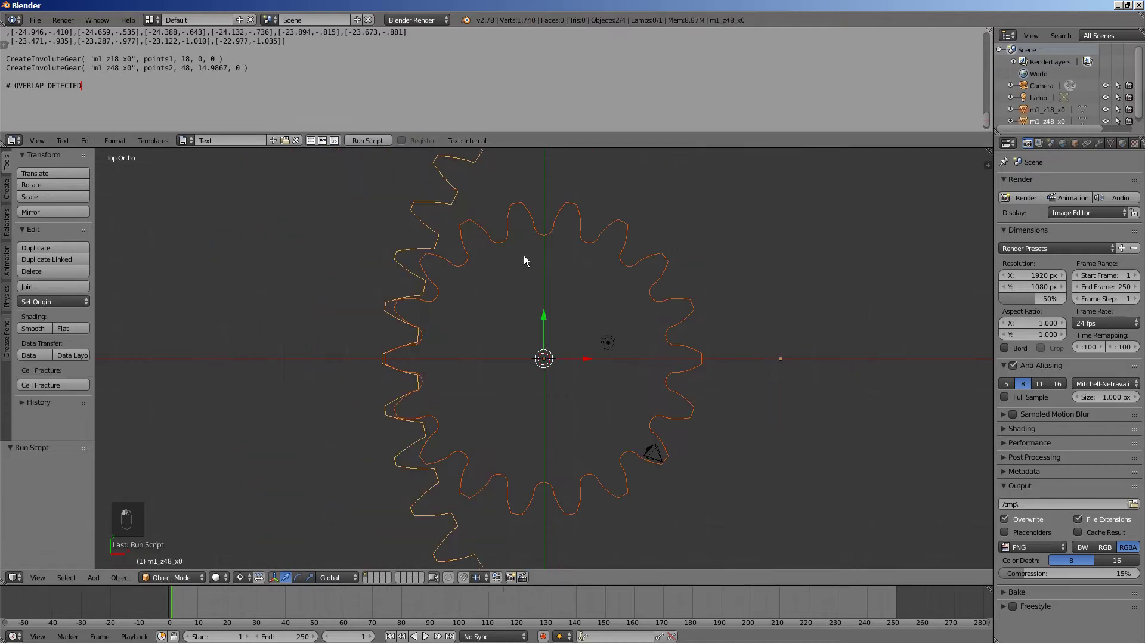
pyautogui.keyDown('shift'); pyautogui.moveTo(643, 284); pyautogui.dragTo(560, 284, button='middle'); pyautogui.keyUp('shift')
pyautogui.scroll(8, 445, 347)
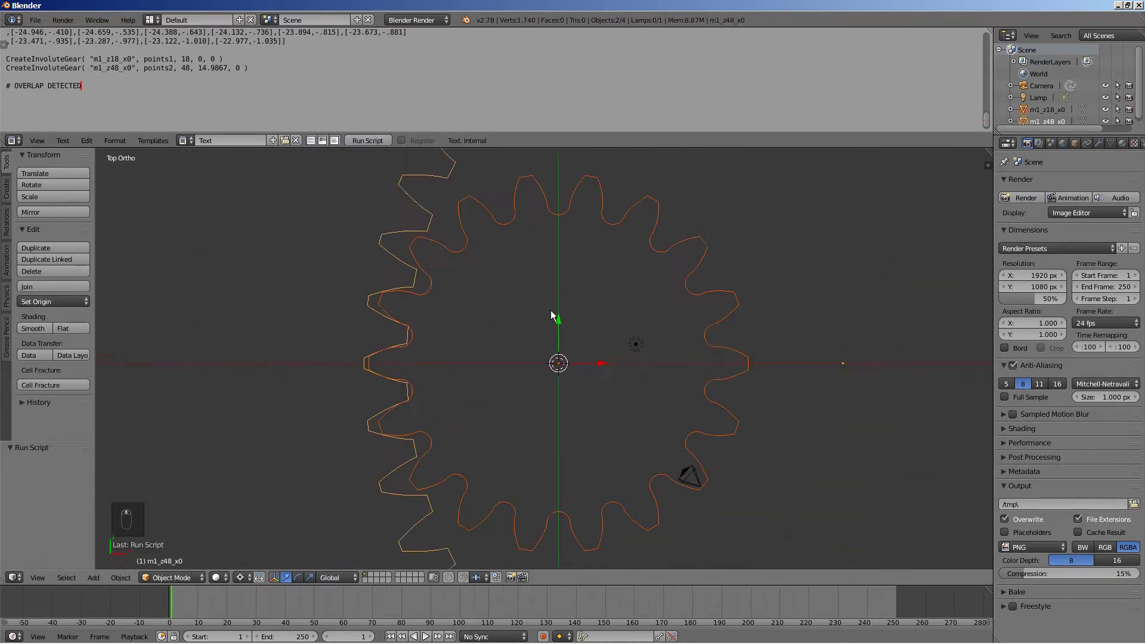
pyautogui.scroll(6, 455, 320)
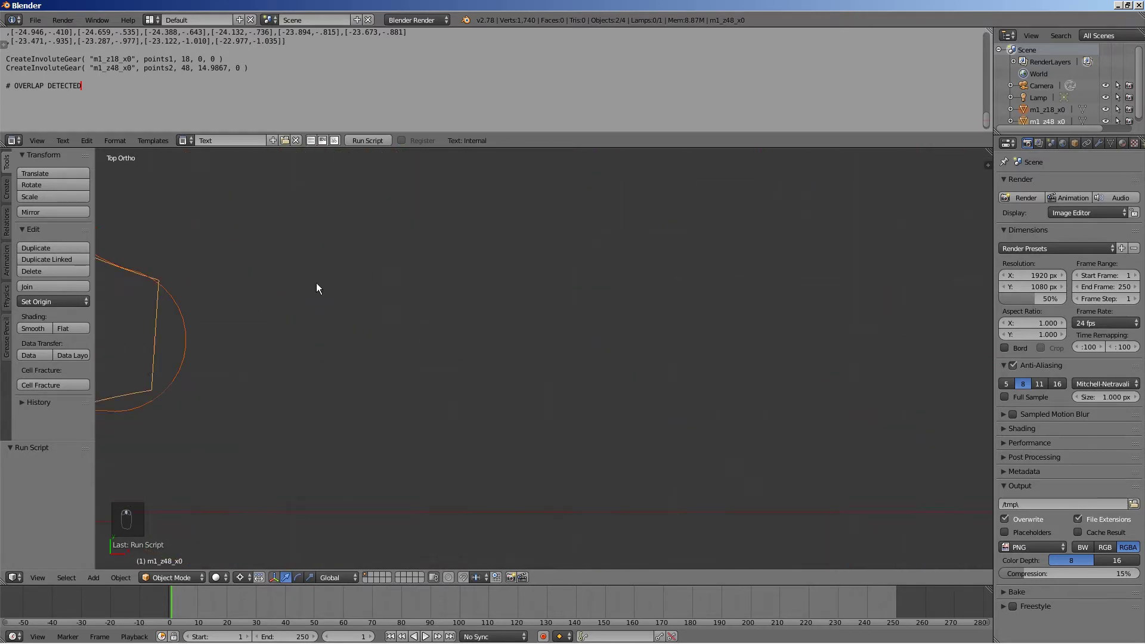
pyautogui.keyDown('shift'); pyautogui.moveTo(319, 287); pyautogui.dragTo(635, 362, button='middle'); pyautogui.keyUp('shift')
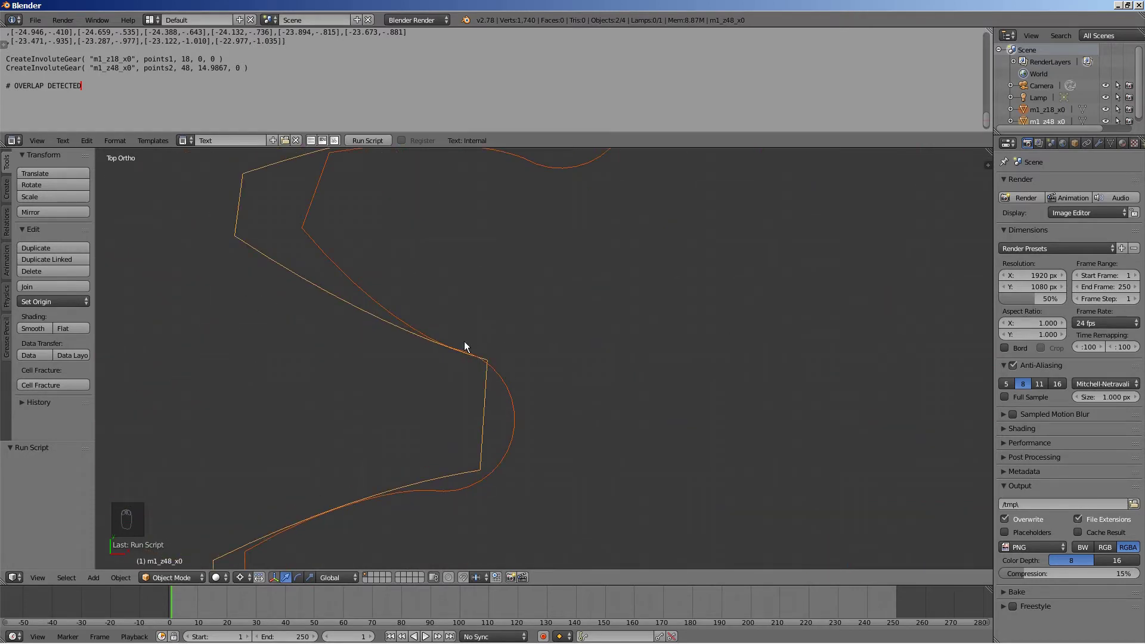
pyautogui.scroll(-5, 535, 344)
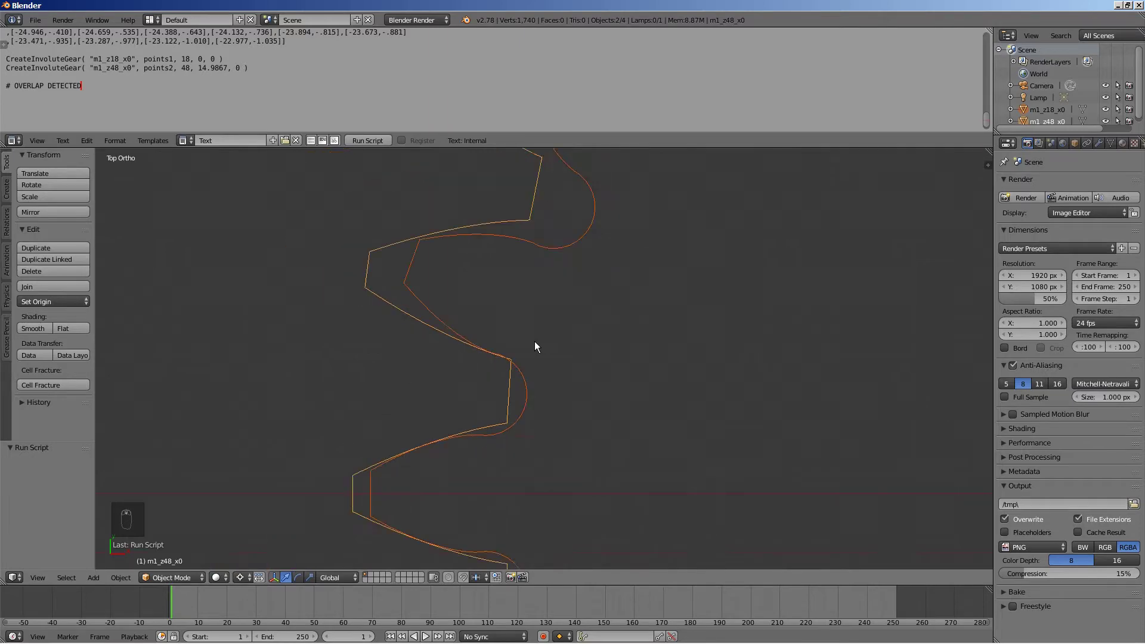
# - Switch to the gear calculator in Chrome and recalculate with an internal gear profile shift of 0.1
pyautogui.hotkey('alt', 'Tab')
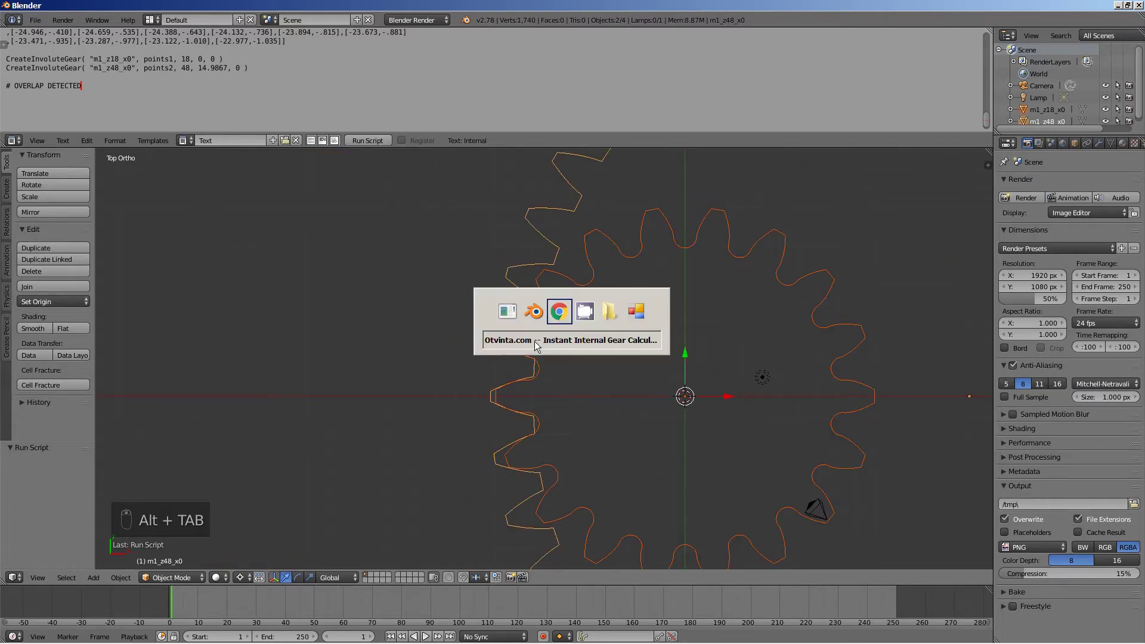
pyautogui.click(604, 323)
pyautogui.write('.1')
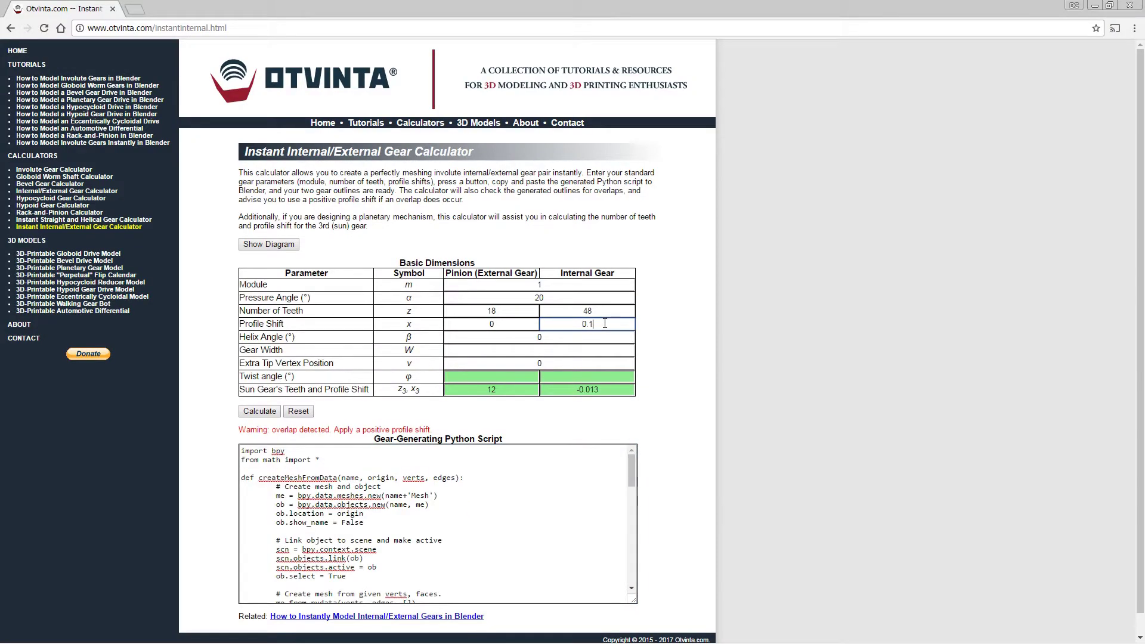
pyautogui.click(260, 410)
# - Try internal gear profile shifts of 0.2, 0.3 and 0.4 in turn, recalculating the gear pair each time
pyautogui.click(613, 324)
pyautogui.press('BackSpace')
pyautogui.write('2')
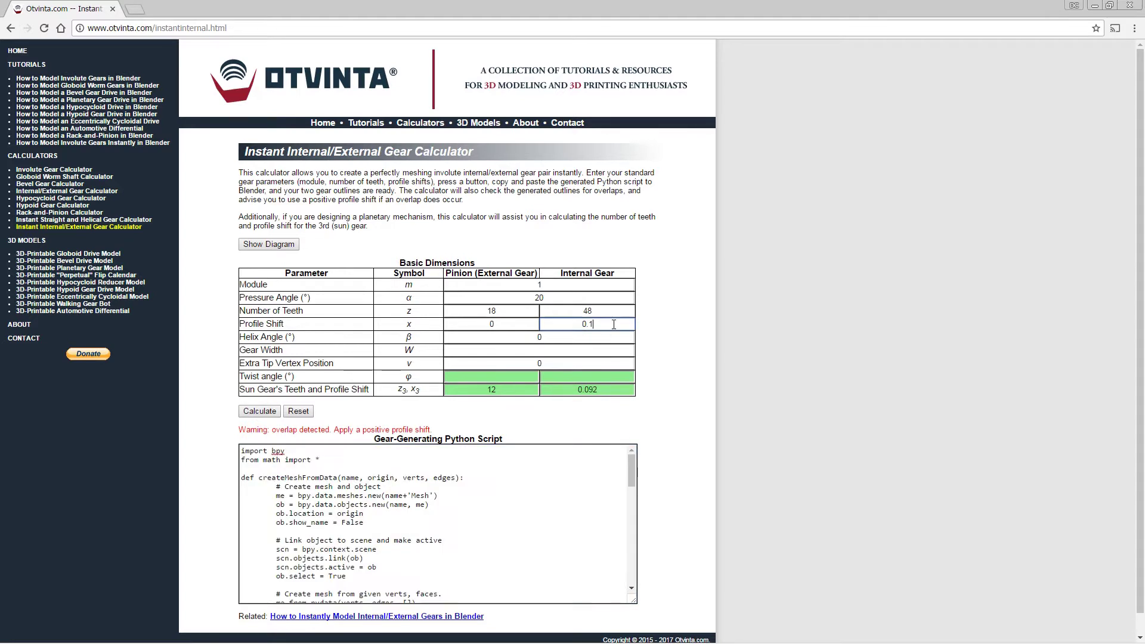
pyautogui.click(267, 412)
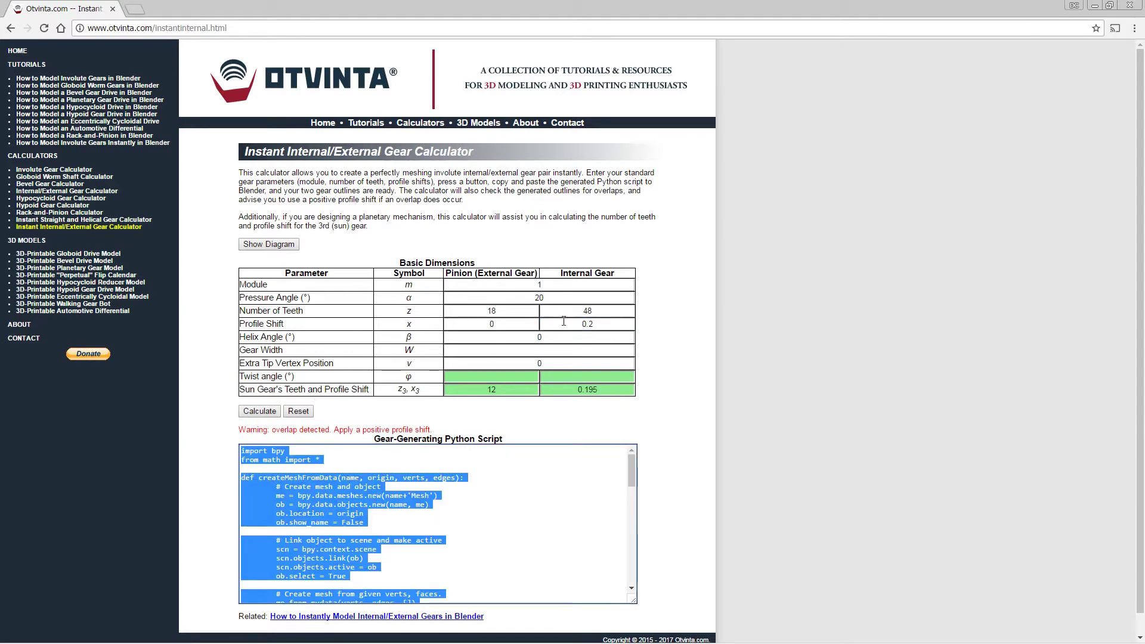
pyautogui.click(612, 328)
pyautogui.press('BackSpace')
pyautogui.write('3')
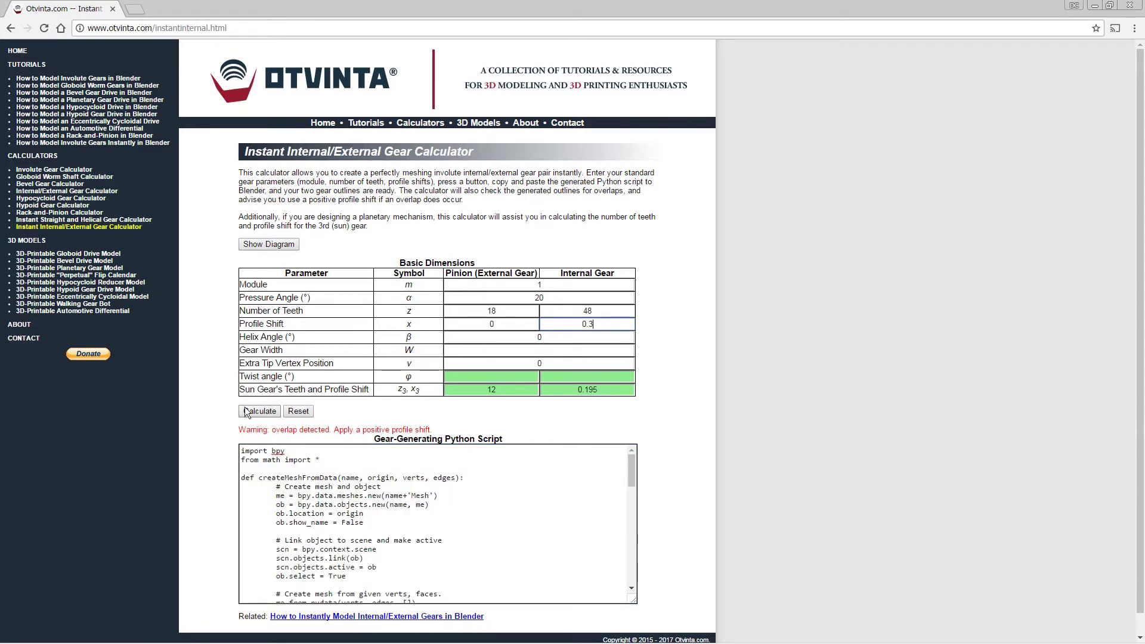
pyautogui.click(247, 412)
pyautogui.click(613, 326)
pyautogui.press('BackSpace')
pyautogui.write('4')
pyautogui.click(256, 411)
# - Set the internal gear's profile shift to 0.5 and recalculate the gear pair
pyautogui.click(612, 322)
pyautogui.press('BackSpace')
pyautogui.write('5')
pyautogui.click(254, 411)
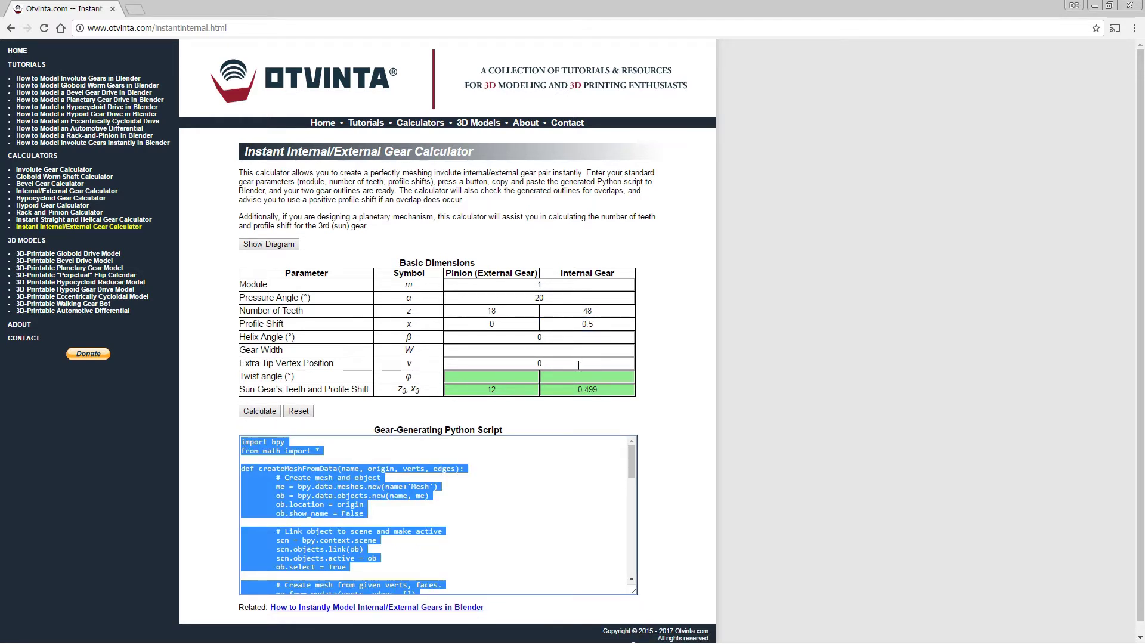
# - Copy the newly generated Python script and replace the whole script in Blender's text block with it
pyautogui.hotkey('ctrl', 'c')
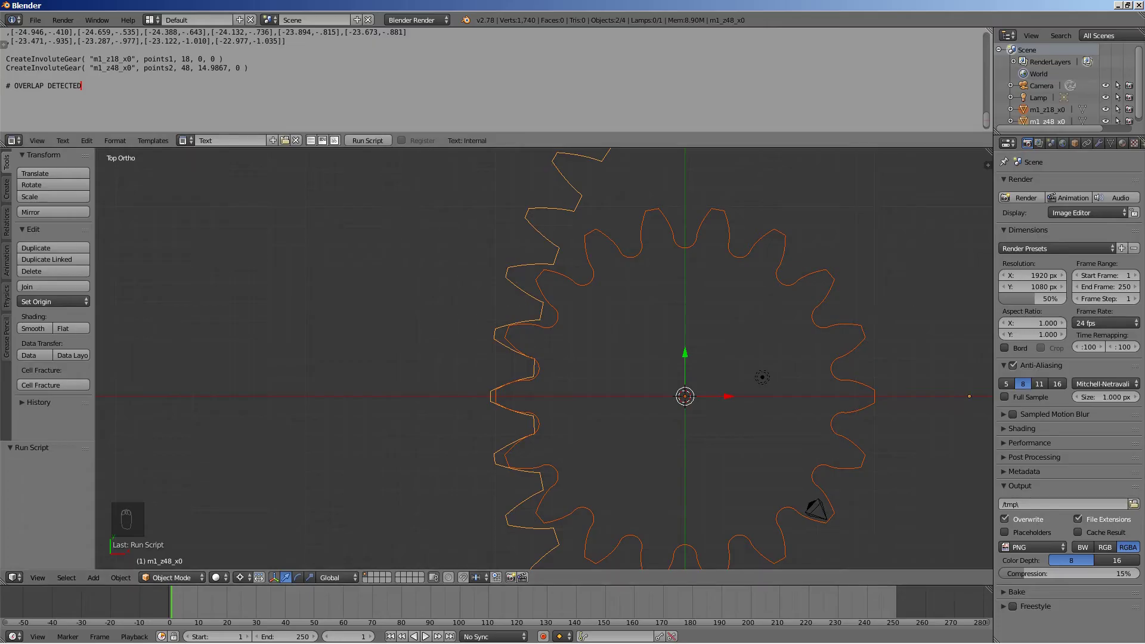
pyautogui.hotkey('ctrl', 'a')
pyautogui.hotkey('ctrl', 'v')
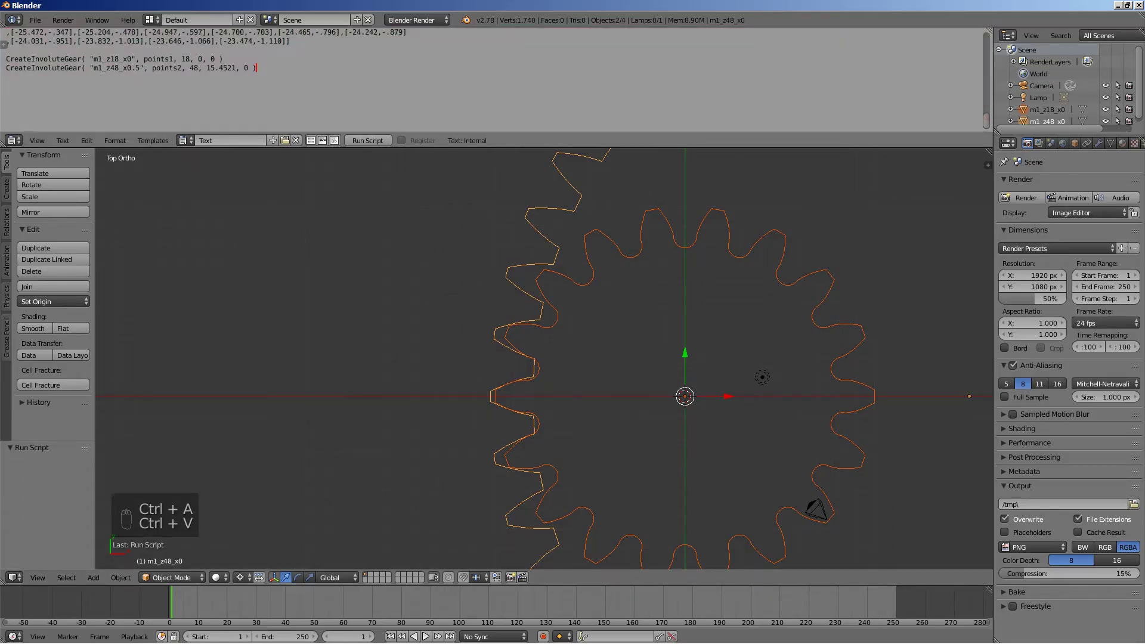
# - Delete both existing gear outlines from the scene and run the updated script
pyautogui.press('x')
pyautogui.click(551, 316)
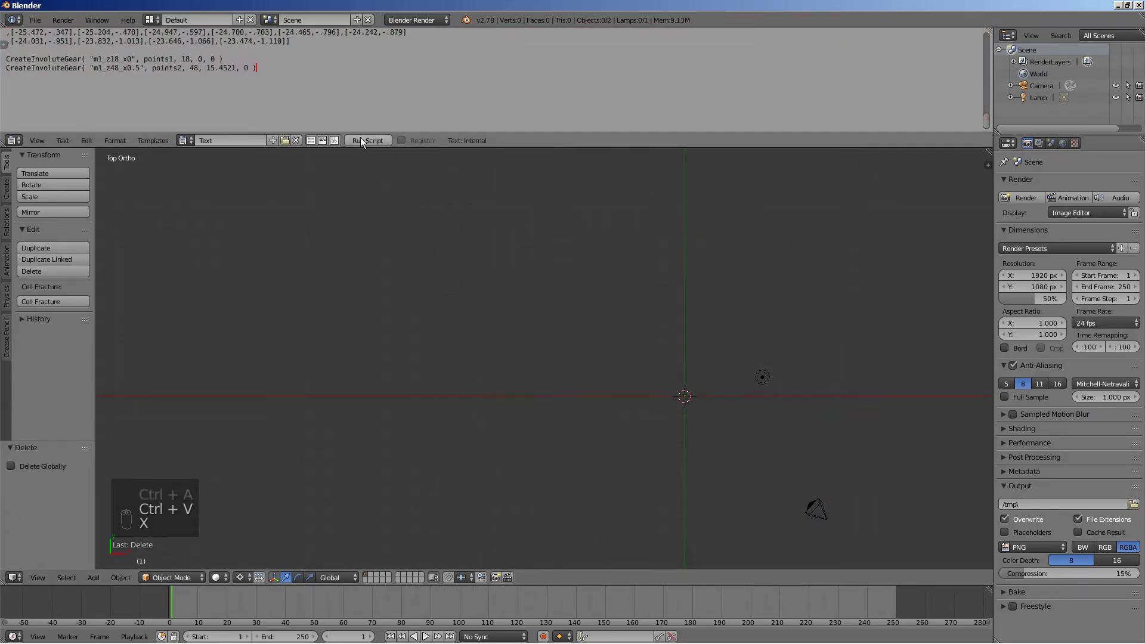
pyautogui.click(360, 140)
# - Examine the tooth contact between the regenerated pinion and internal gear outlines, both up close and as a whole
pyautogui.scroll(3, 524, 310)
pyautogui.scroll(6, 524, 307)
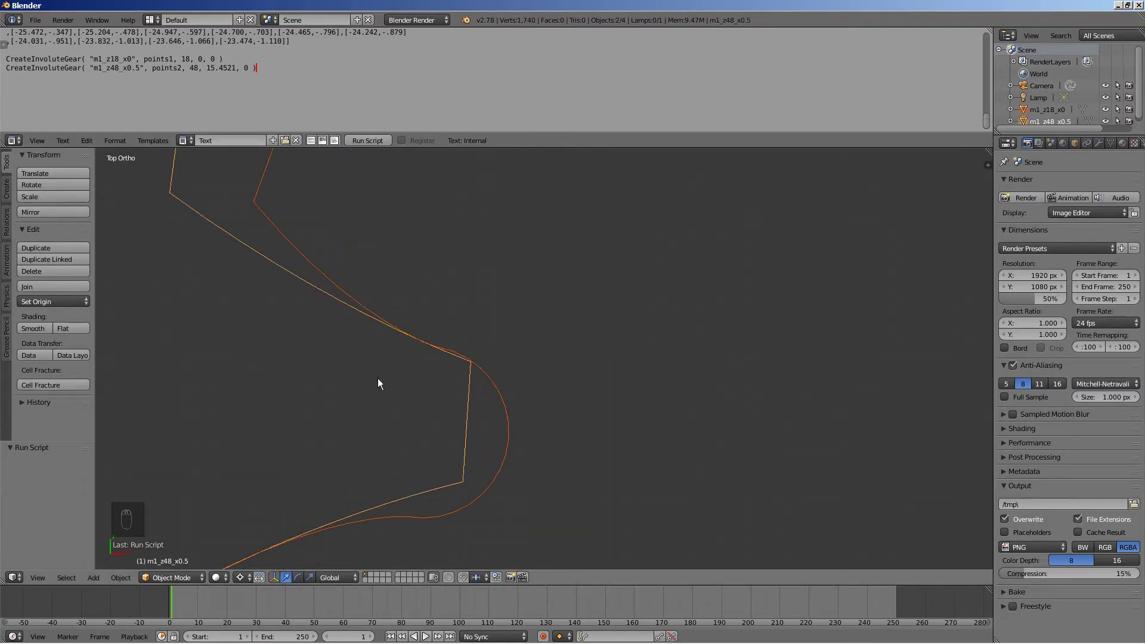
pyautogui.scroll(-8, 544, 321)
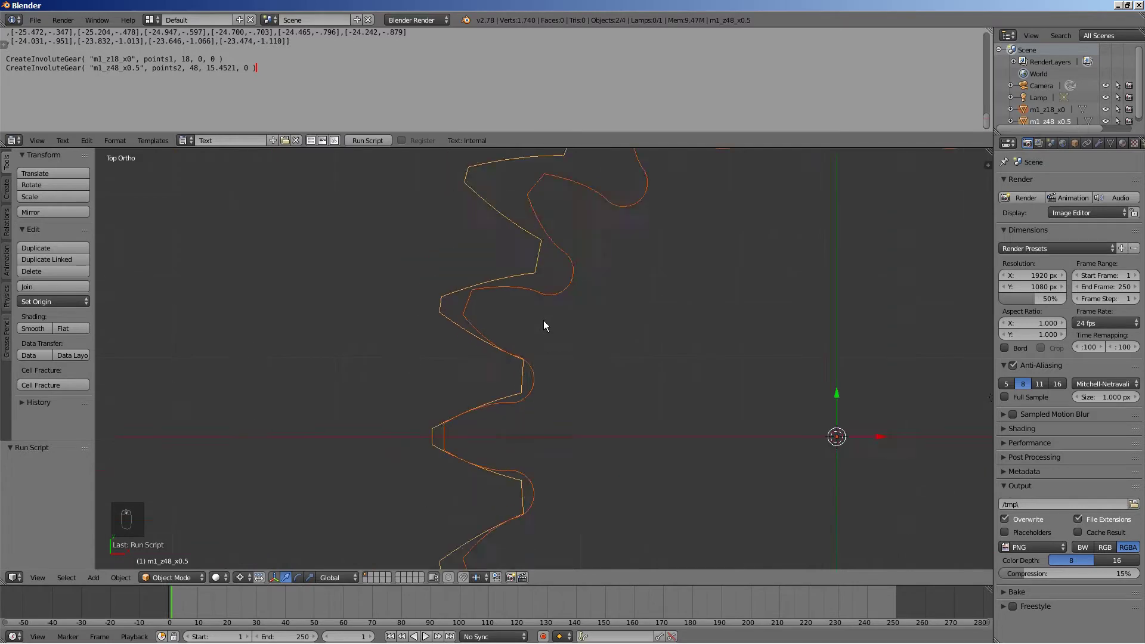
pyautogui.scroll(-2, 646, 332)
pyautogui.scroll(1, 665, 340)
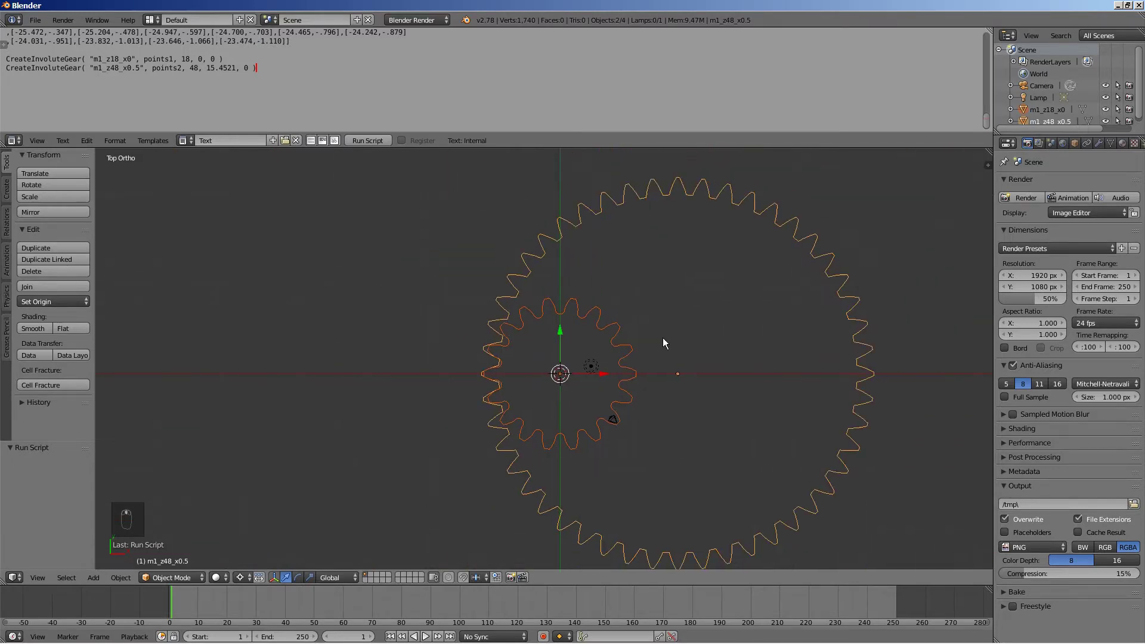
pyautogui.keyDown('shift'); pyautogui.moveTo(664, 340); pyautogui.dragTo(544, 328, button='middle'); pyautogui.keyUp('shift')
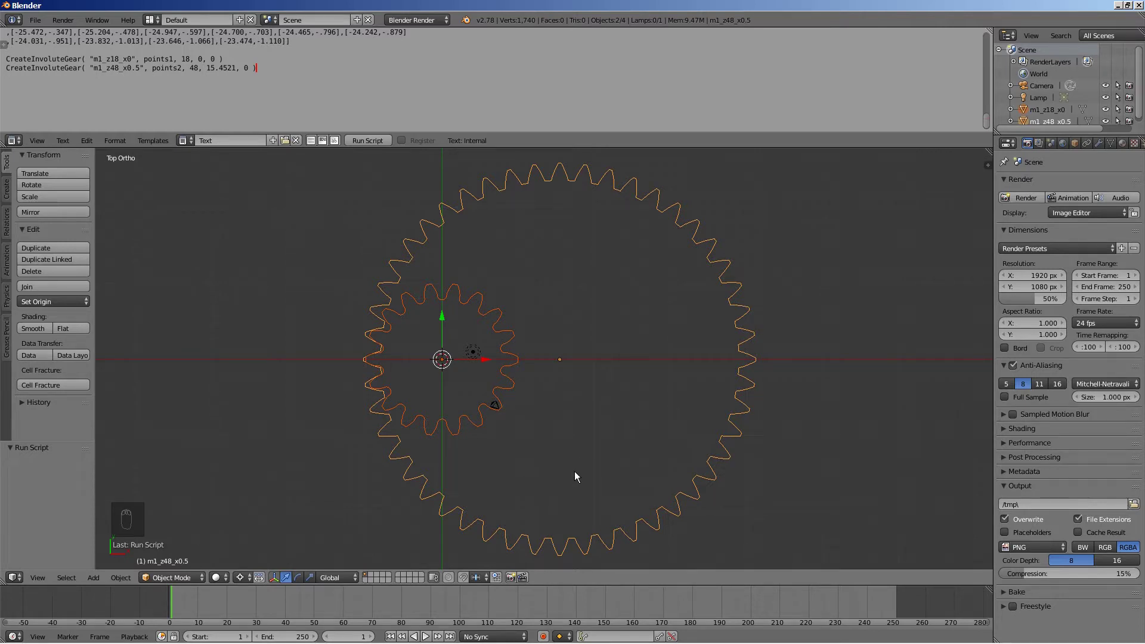
# - Select the 48-tooth internal gear outline and extrude its whole profile 5 units along Z in Edit Mode
pyautogui.rightClick(731, 448)
pyautogui.moveTo(697, 478); pyautogui.dragTo(720, 401, button='middle')
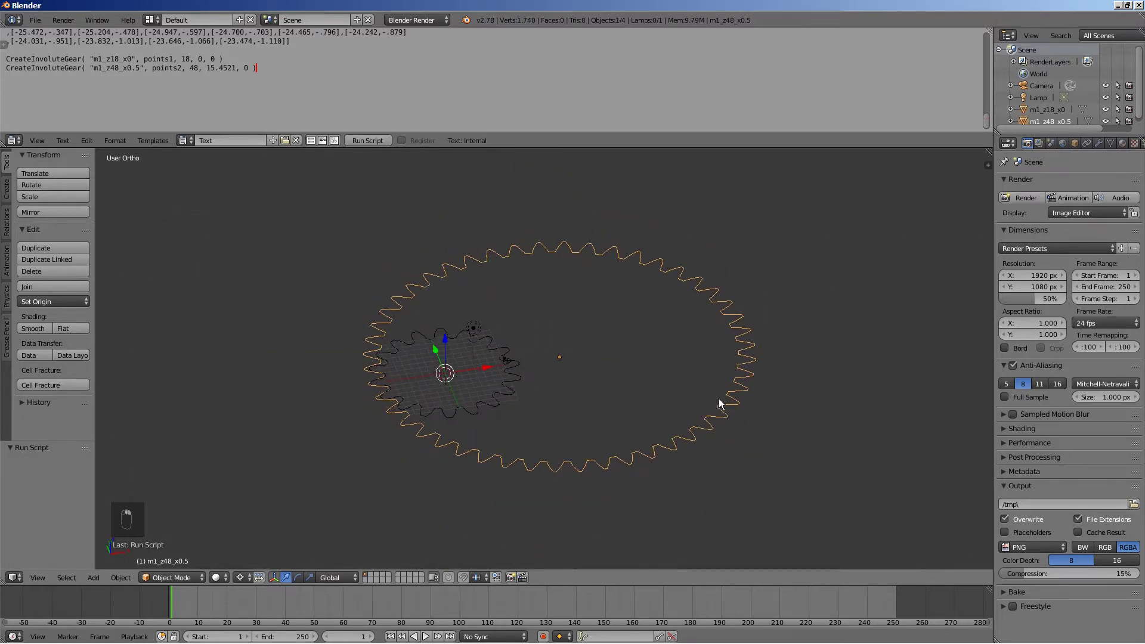
pyautogui.press('Tab')
pyautogui.press('e')
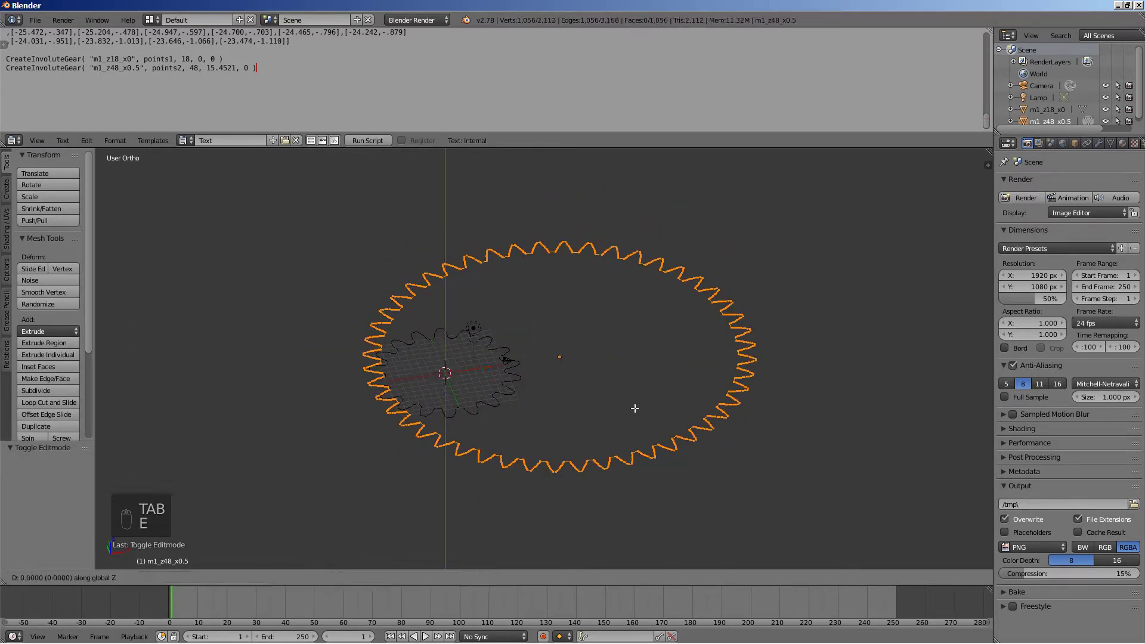
pyautogui.press('5')
pyautogui.press('Return')
# - Add 5 evenly spaced loop cuts around the extruded internal gear wall and leave nothing selected
pyautogui.scroll(2, 633, 409)
pyautogui.press('a')
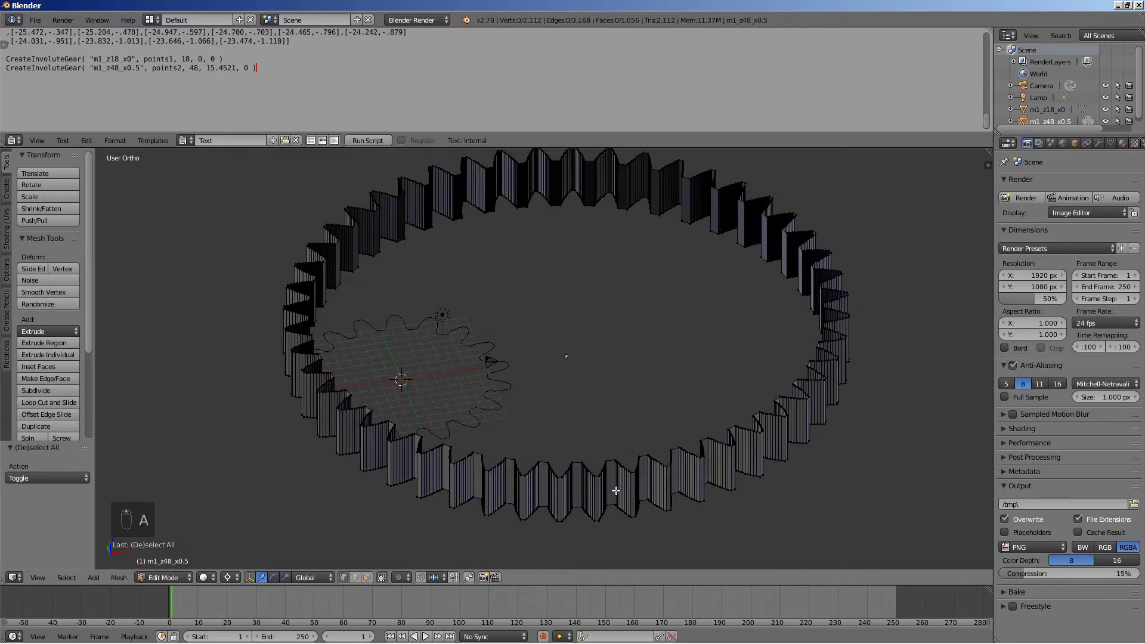
pyautogui.hotkey('ctrl', 'r')
pyautogui.scroll(4, 532, 503)
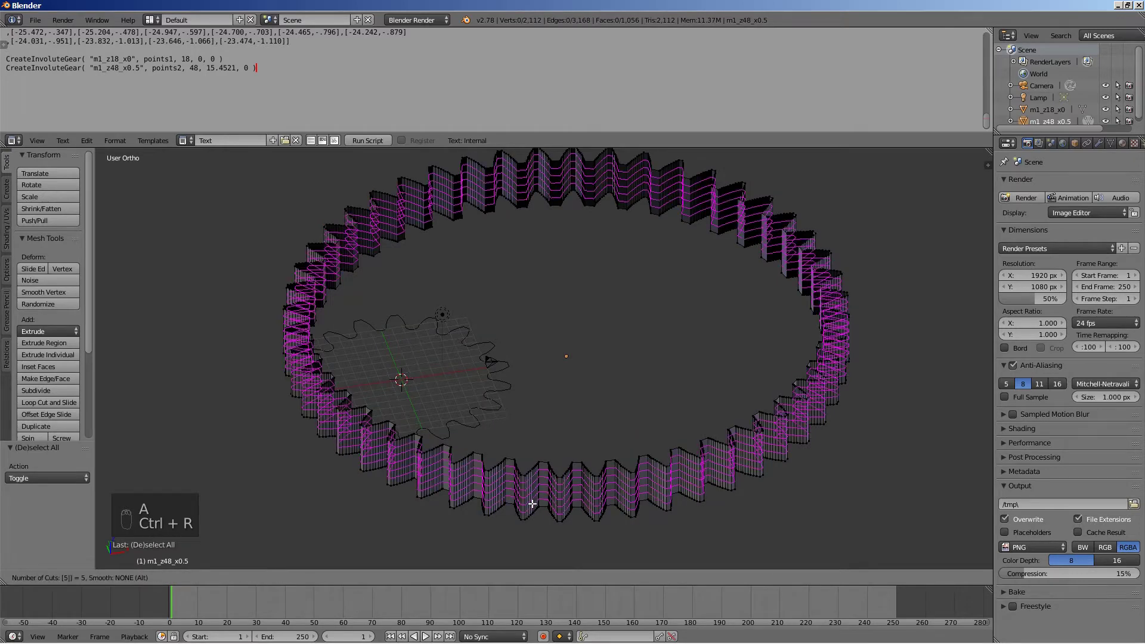
pyautogui.click(532, 504)
pyautogui.rightClick(531, 504)
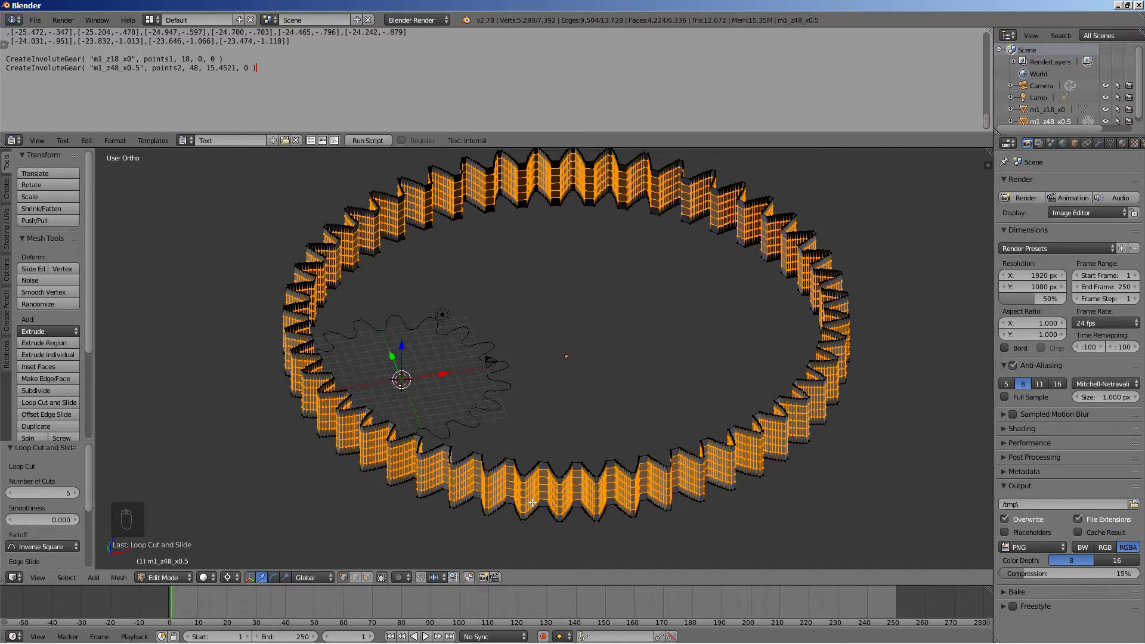
pyautogui.press('a')
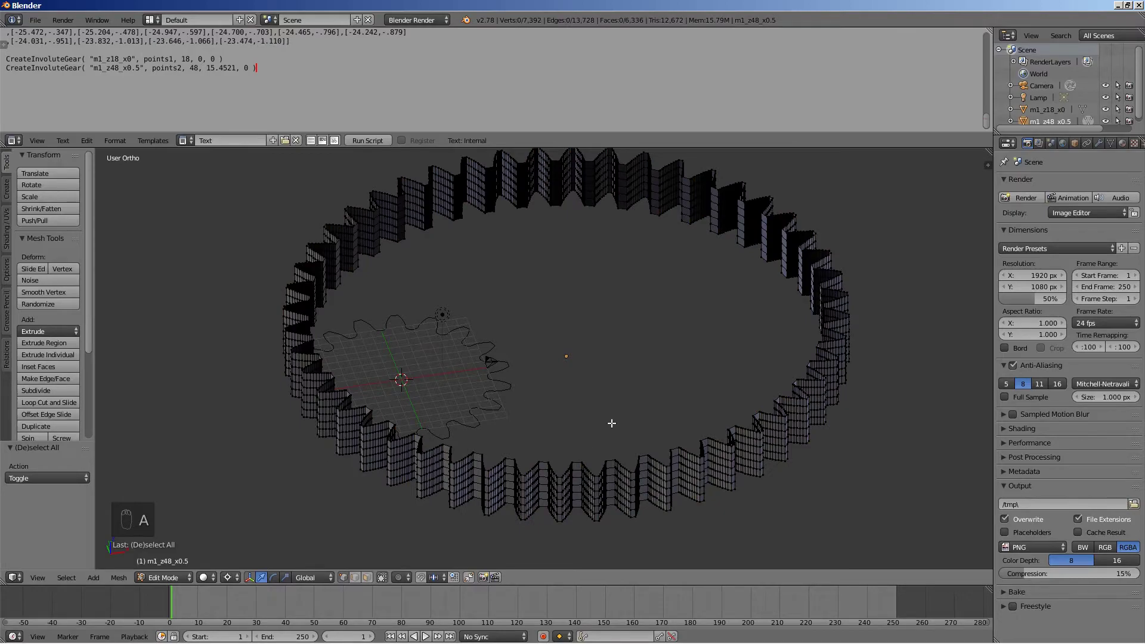
# - Switch to the Otvinta calculator in the browser and recalculate the gear pair with helix angle 15° and gear width 5
pyautogui.hotkey('alt', 'Tab')
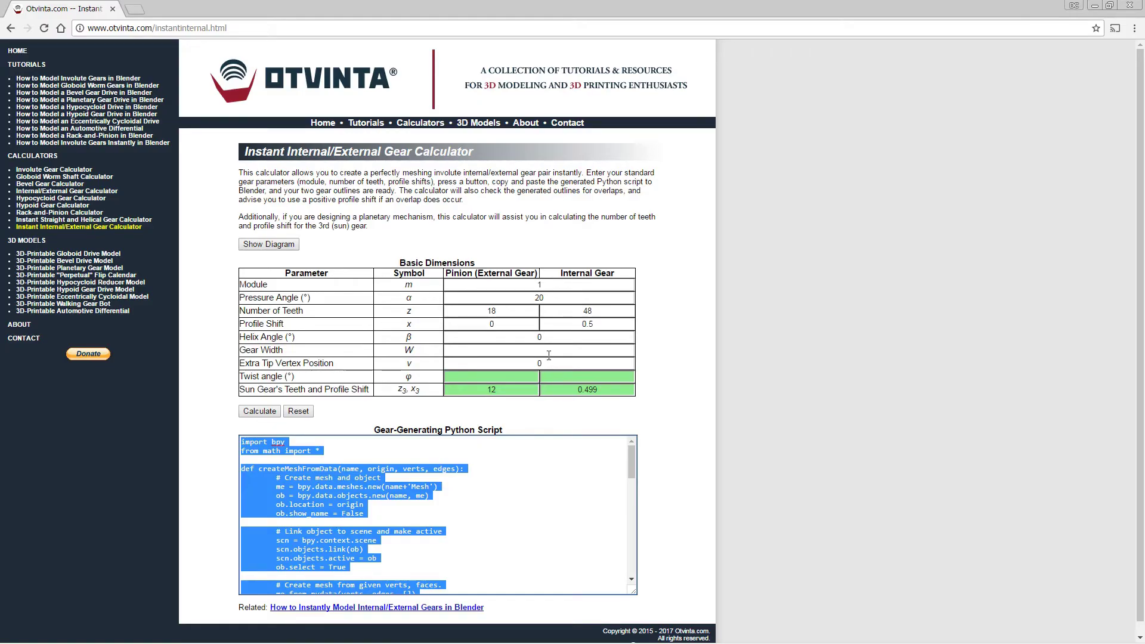
pyautogui.click(561, 337)
pyautogui.press('BackSpace')
pyautogui.write('15')
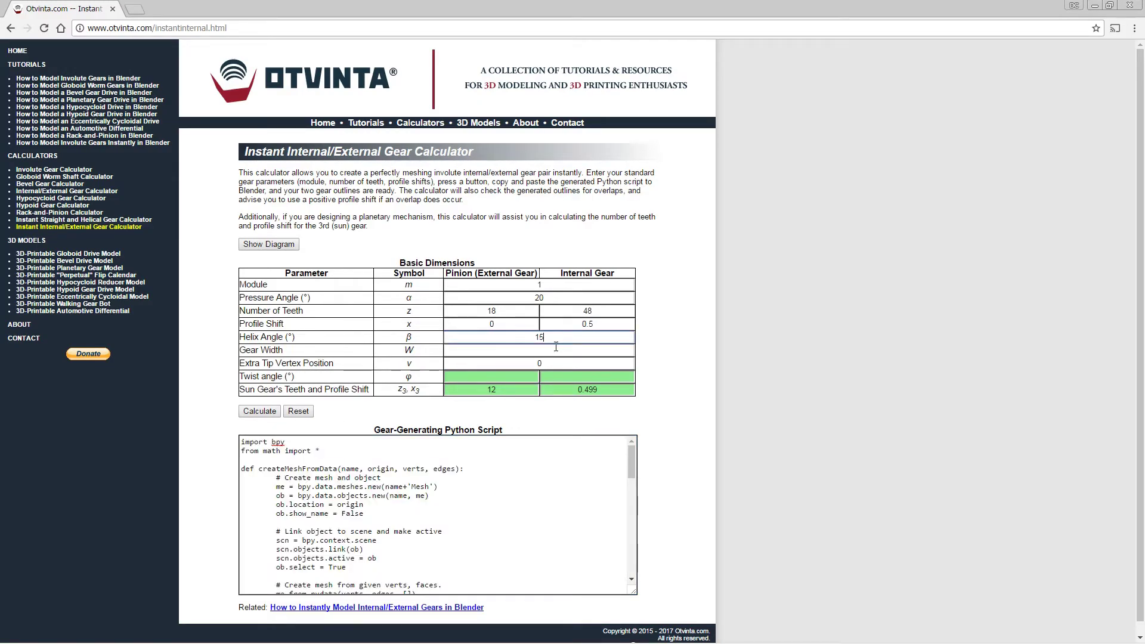
pyautogui.click(554, 349)
pyautogui.write('5')
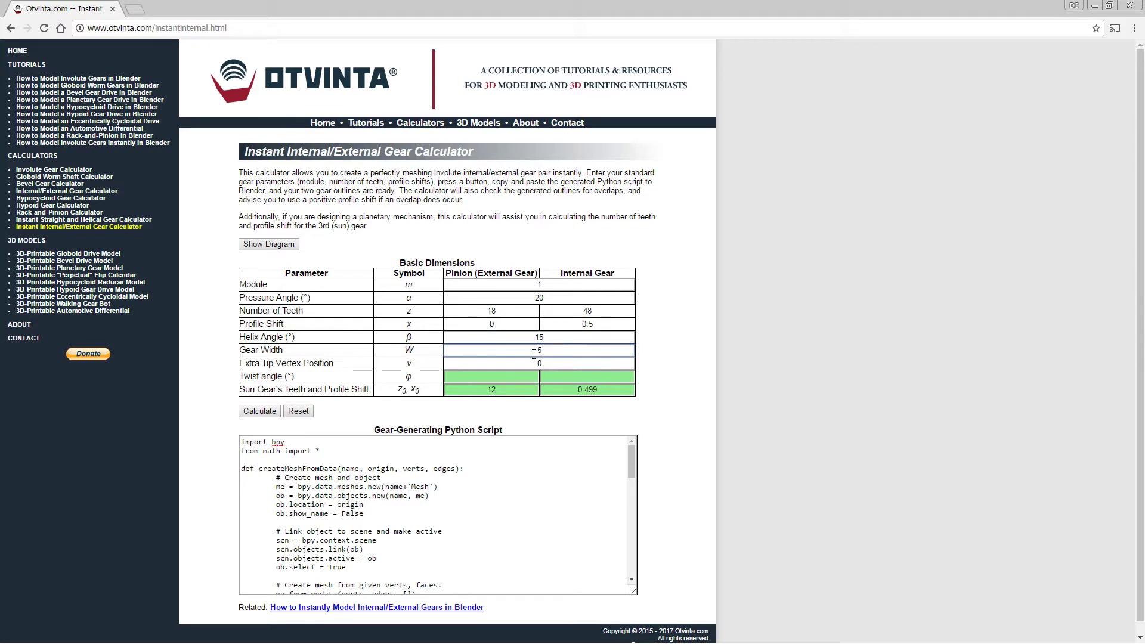
pyautogui.click(272, 411)
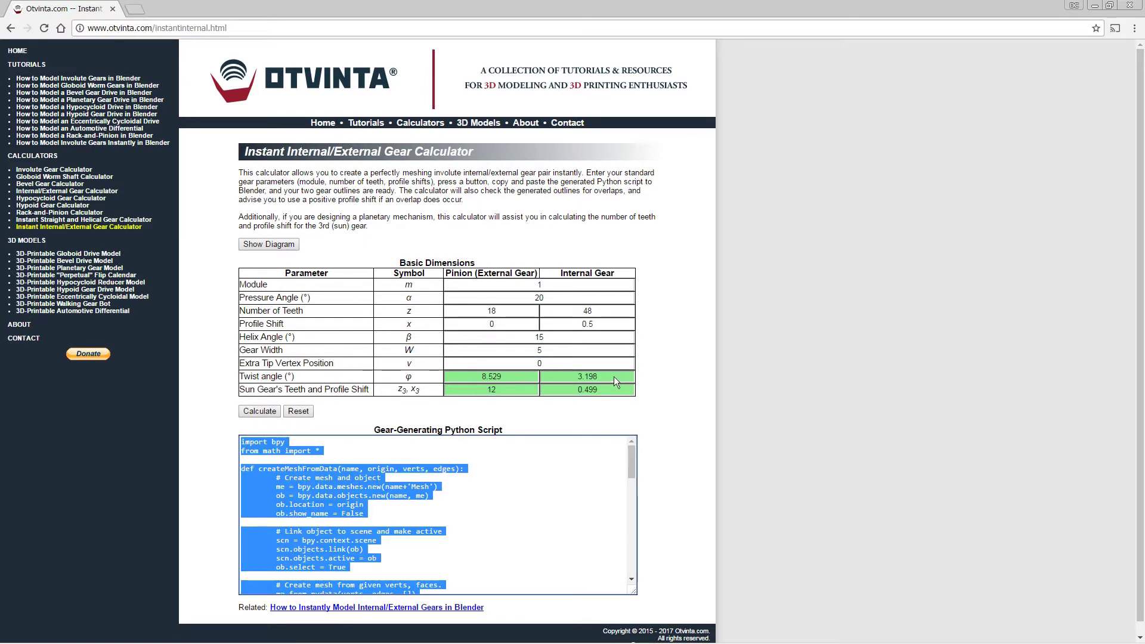
# - Copy the internal gear's calculated twist angle and switch back to Blender
pyautogui.doubleClick(591, 376)
pyautogui.rightClick(591, 376)
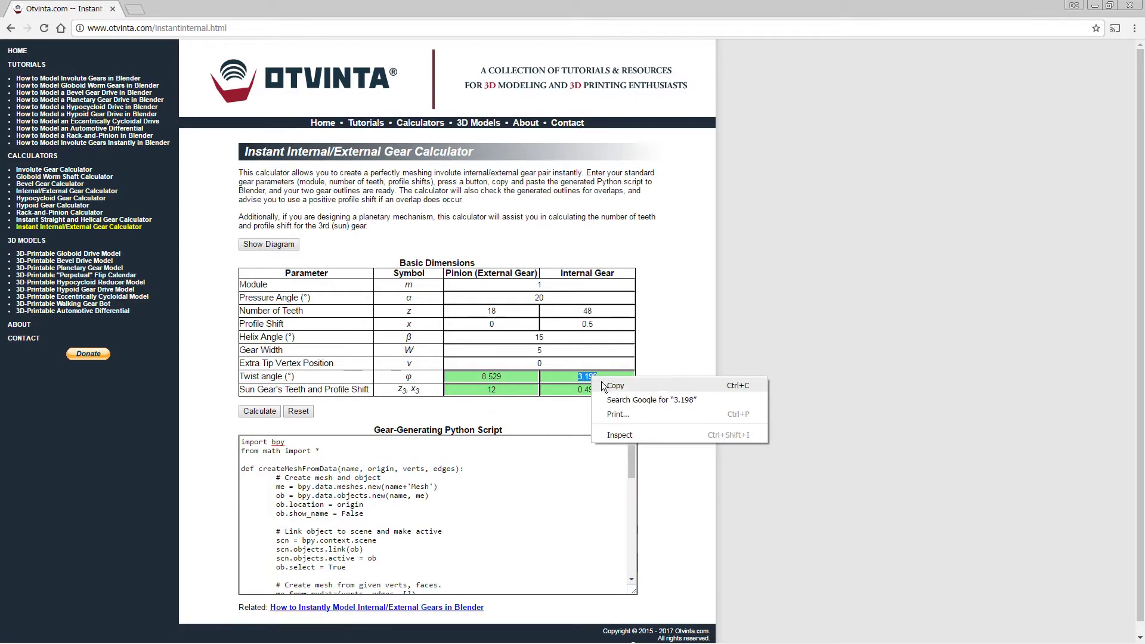
pyautogui.click(602, 383)
pyautogui.hotkey('alt', 'Tab')
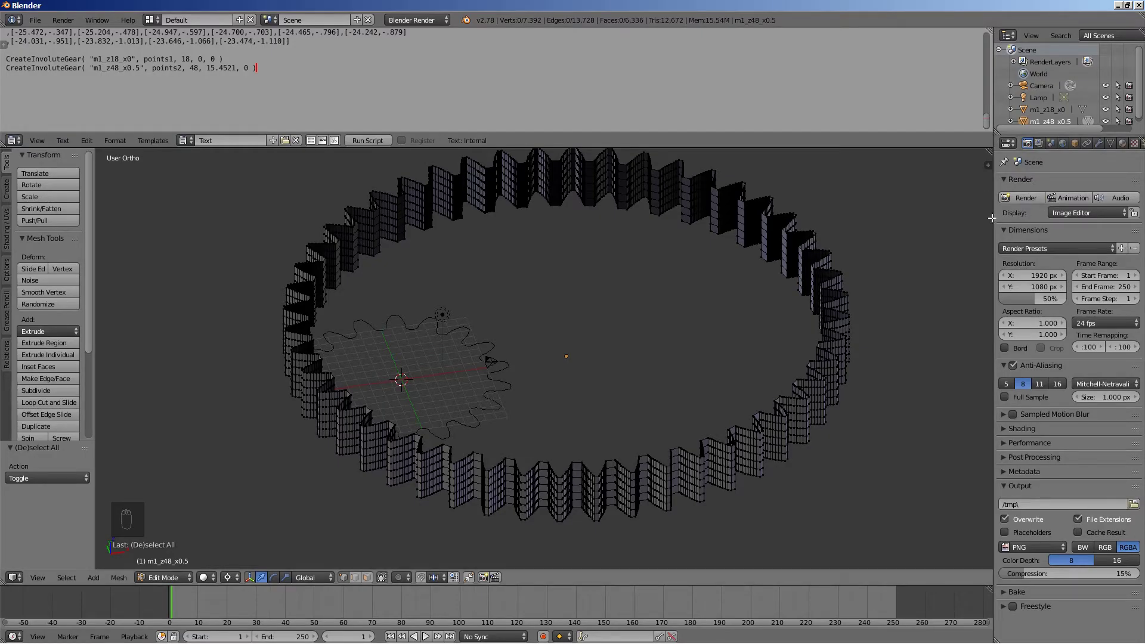
# - Twist the internal gear wall with a Simple Deform modifier at an angle of 3.198° and apply it in Object Mode
pyautogui.click(1096, 144)
pyautogui.click(1081, 184)
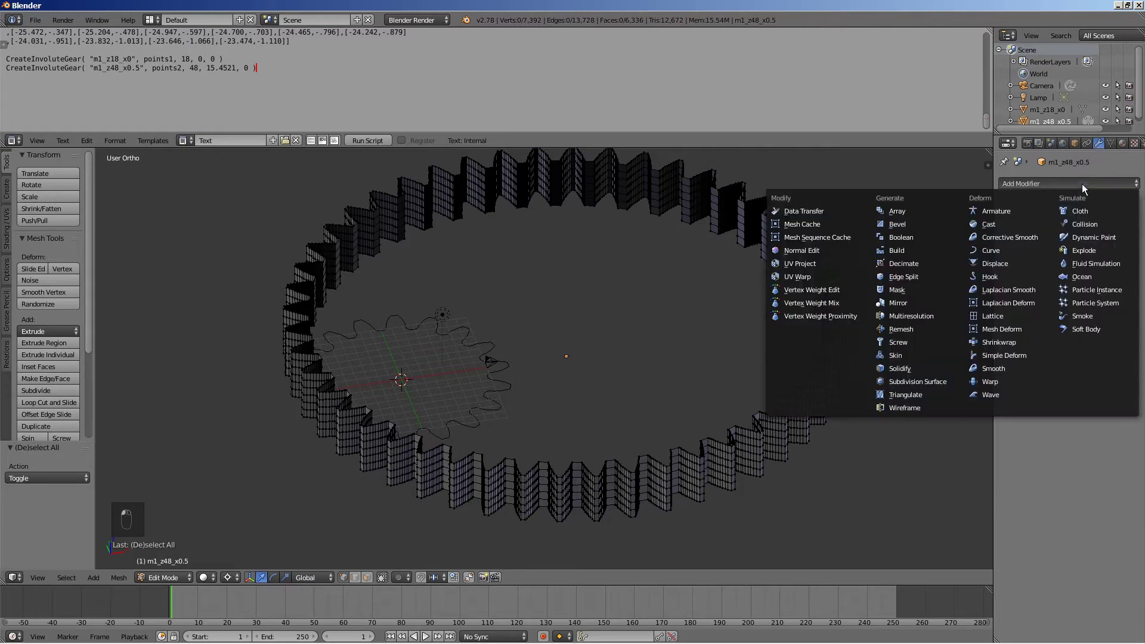
pyautogui.click(1029, 353)
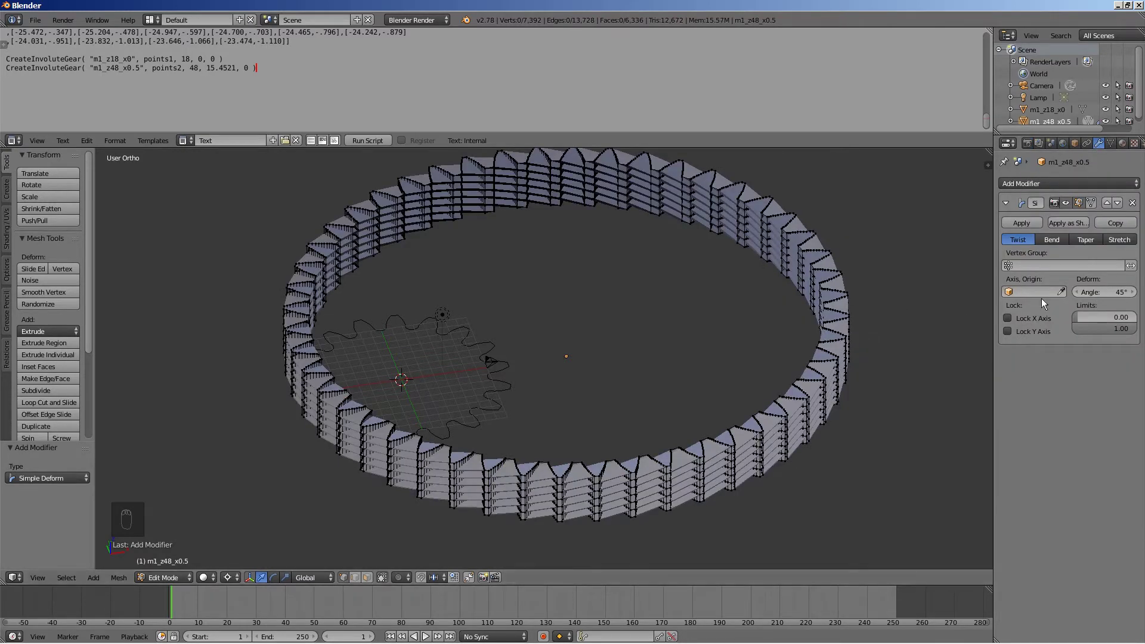
pyautogui.press('Return')
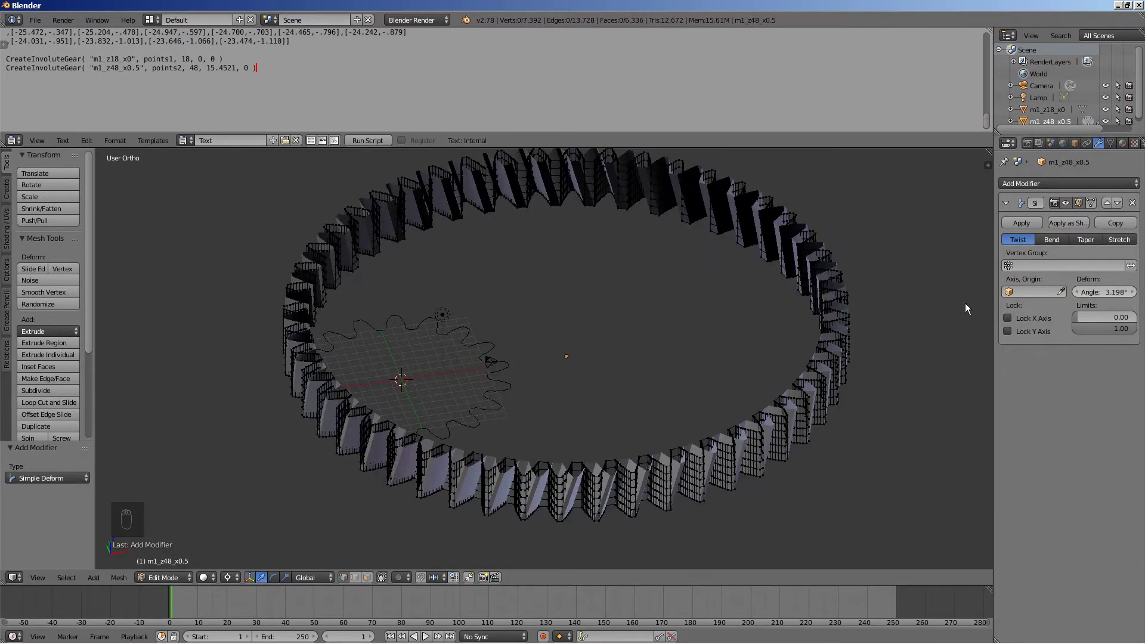
pyautogui.press('Tab')
pyautogui.click(1022, 222)
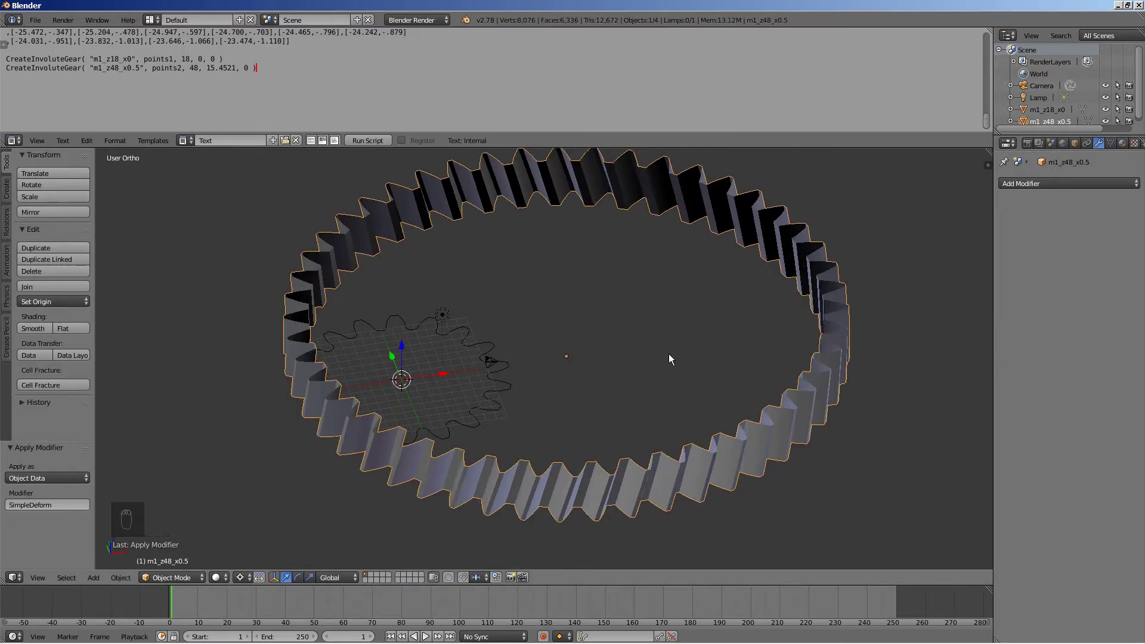
# - Reset the 3D cursor to the origin, then duplicate the whole internal gear mesh in Edit Mode and scale the copy by -1 along Z
pyautogui.keyDown('shift'); pyautogui.moveTo(653, 353); pyautogui.dragTo(616, 371, button='middle'); pyautogui.keyUp('shift')
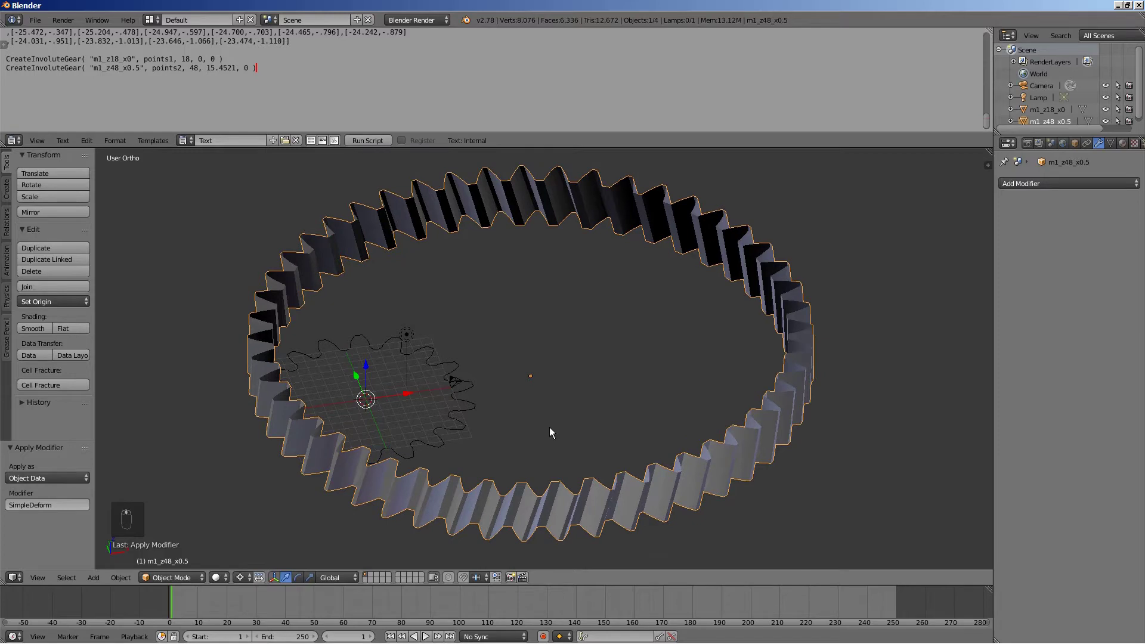
pyautogui.hotkey('shift', 'c')
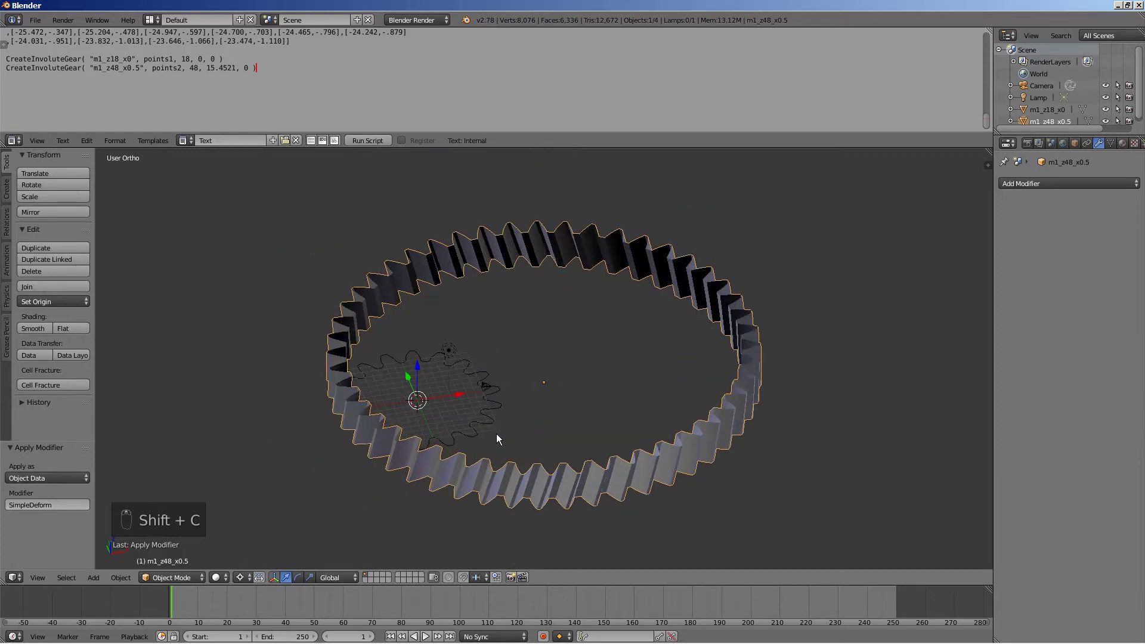
pyautogui.press('Tab')
pyautogui.press('a')
pyautogui.press('a')
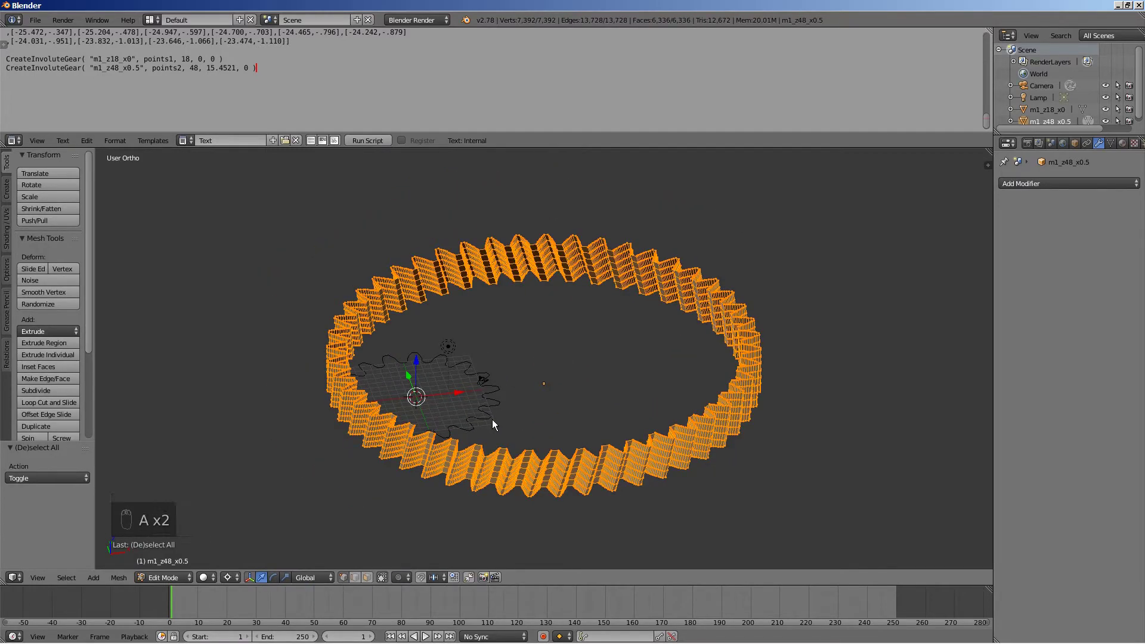
pyautogui.hotkey('shift', 'd')
pyautogui.press('s')
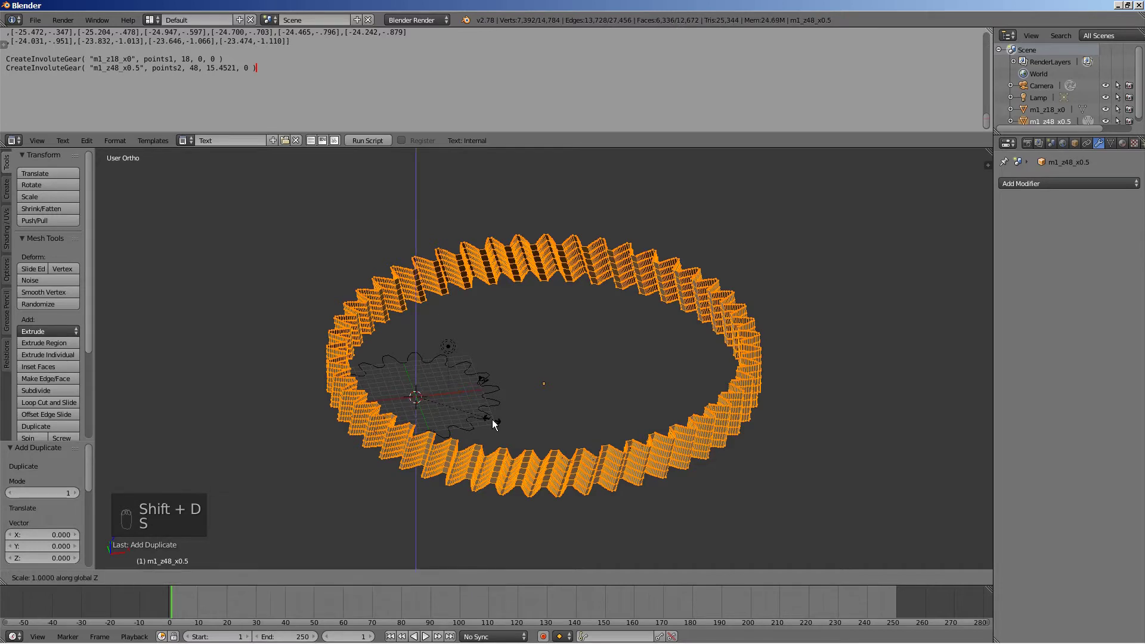
pyautogui.press('z')
pyautogui.press('-')
pyautogui.press('1')
pyautogui.press('Return')
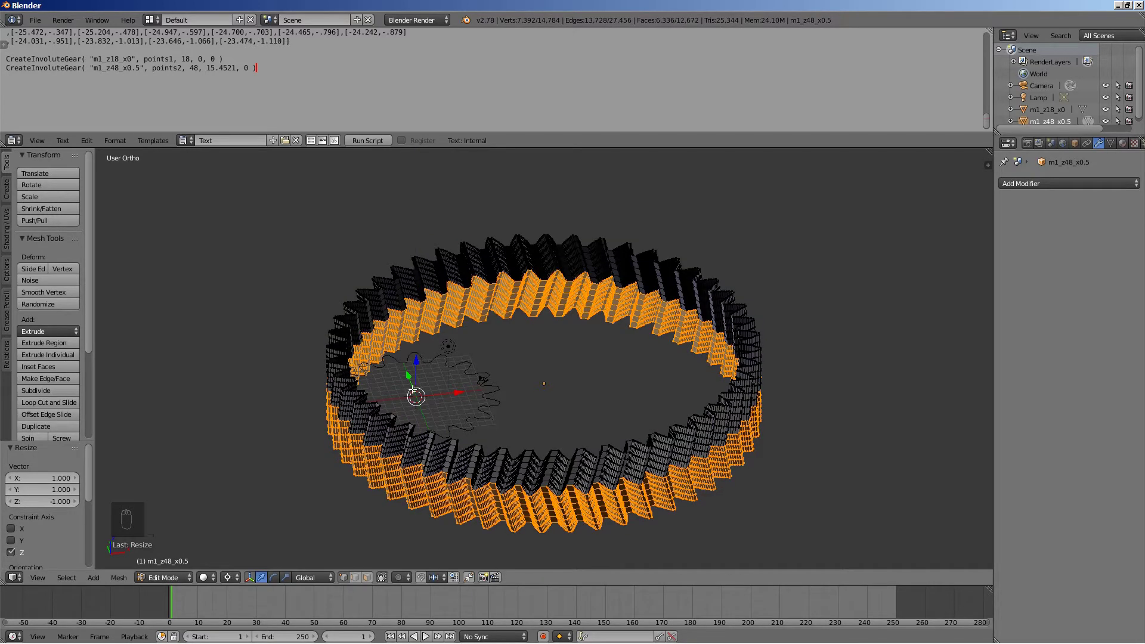
# - Select both halves of the herringbone wall, remove doubled vertices and make the normals consistent
pyautogui.press('a')
pyautogui.press('a')
pyautogui.click(7, 198)
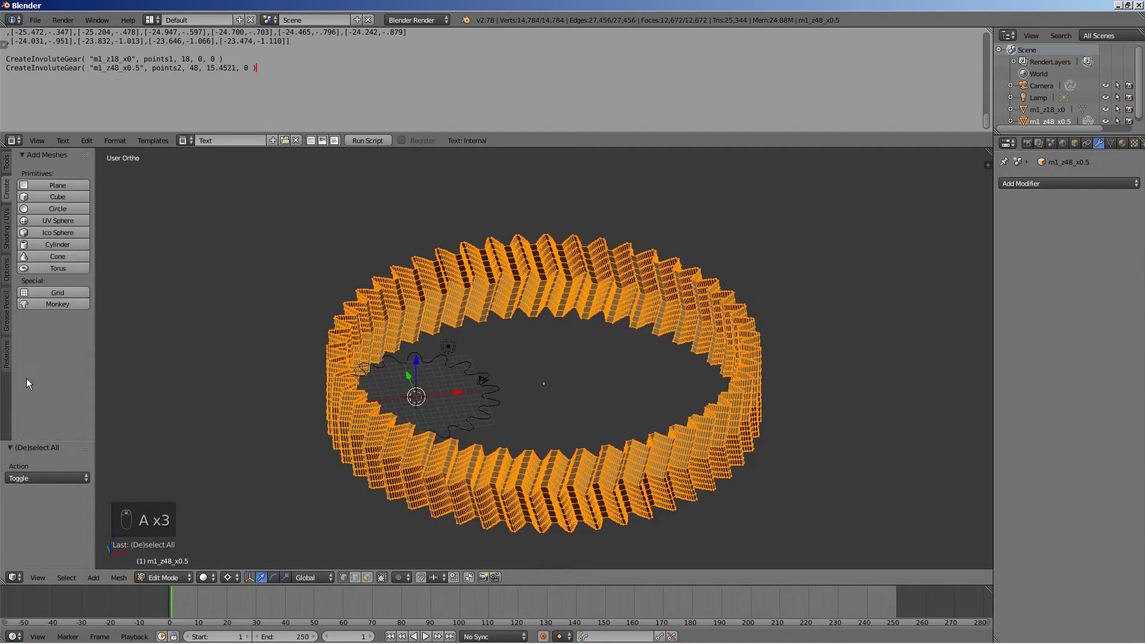
pyautogui.click(7, 161)
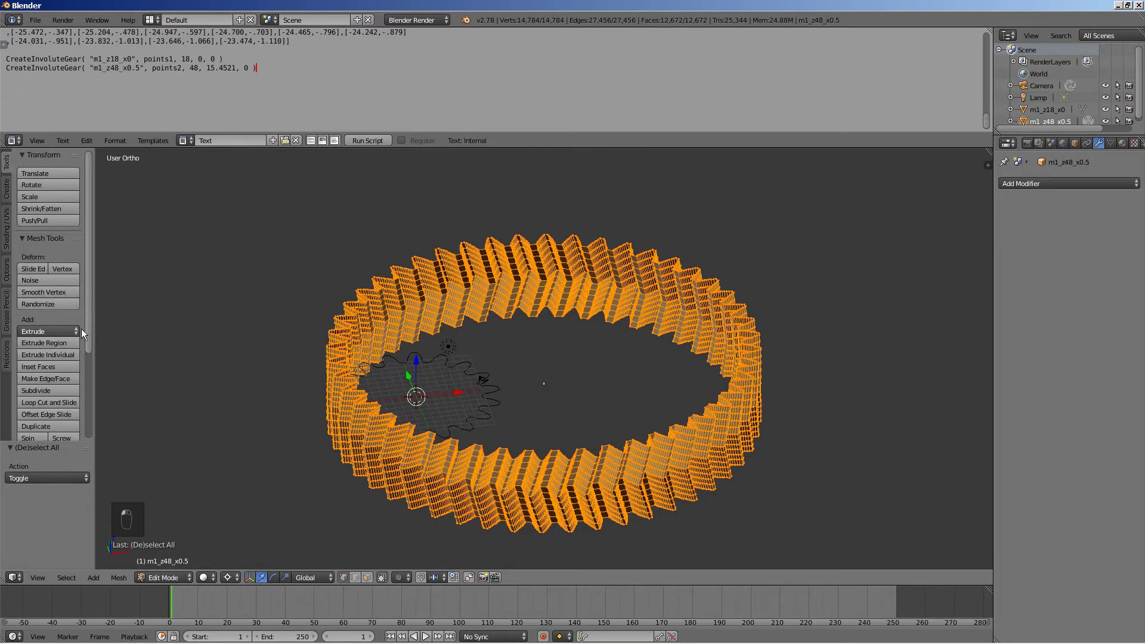
pyautogui.scroll(-5, 62, 345)
pyautogui.click(51, 401)
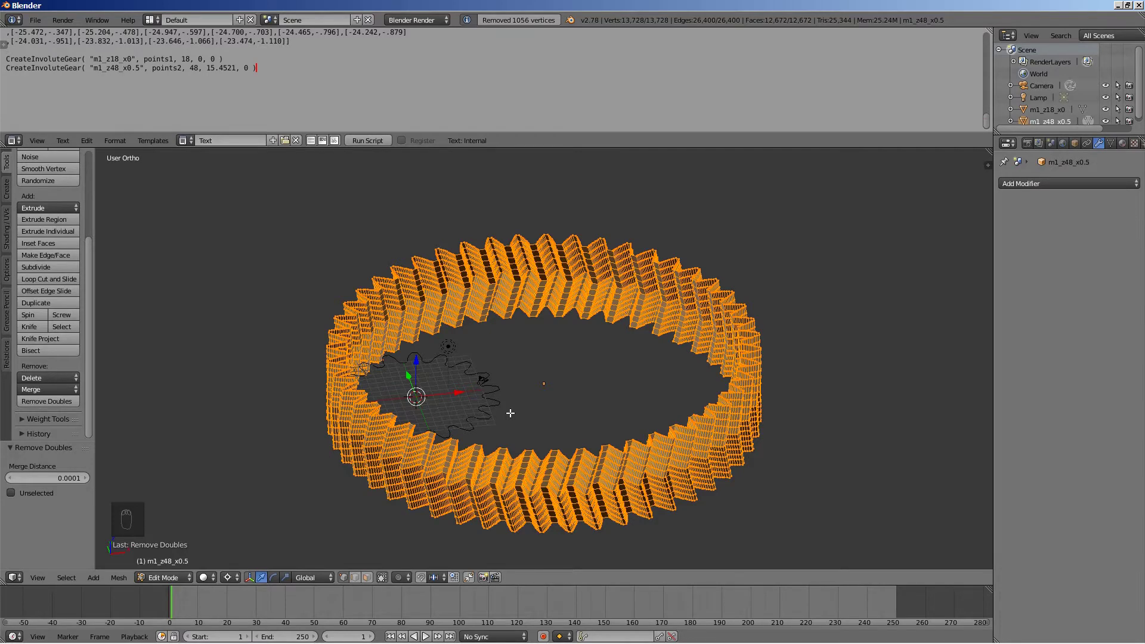
pyautogui.hotkey('ctrl', 'n')
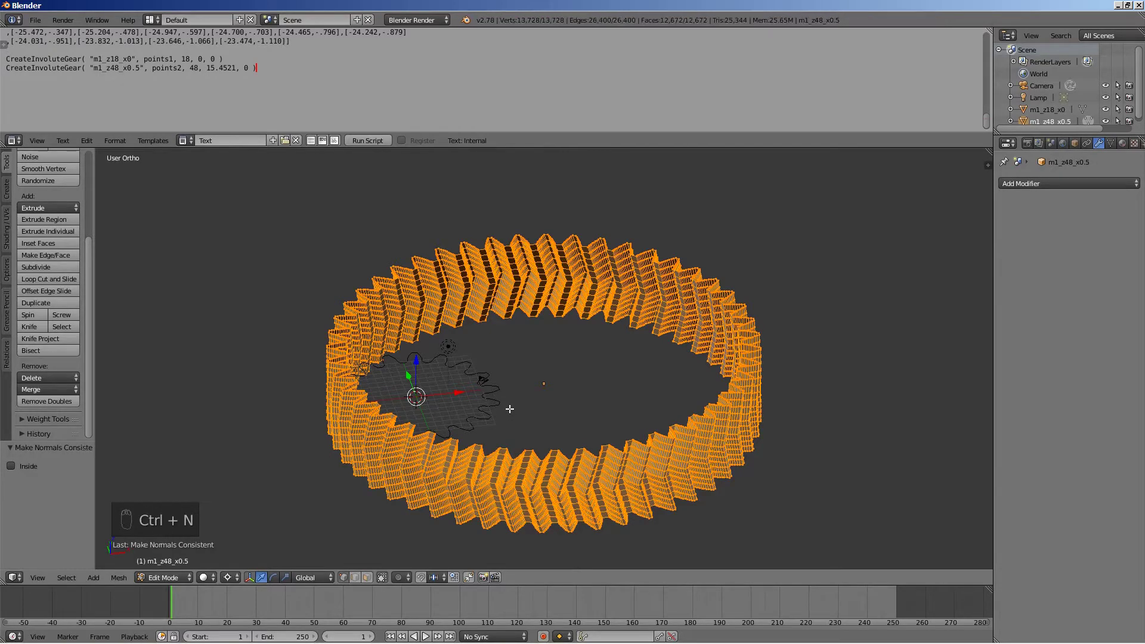
# - Select only the upper toothed edge loop of the internal gear and snap the 3D cursor to its center
pyautogui.scroll(2, 528, 358)
pyautogui.press('a')
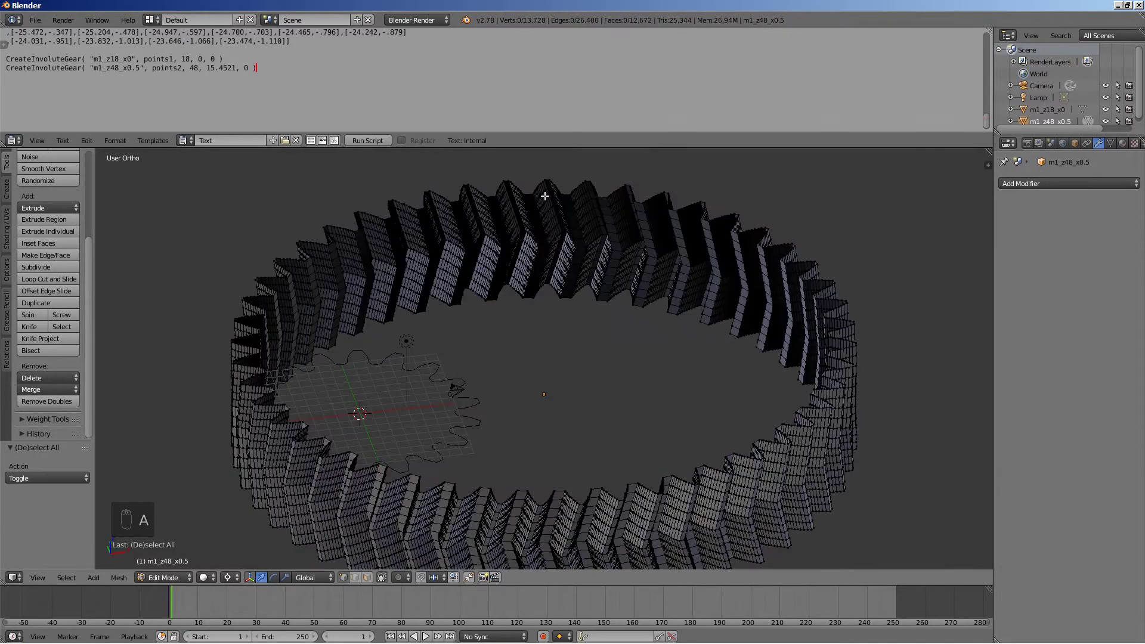
pyautogui.scroll(2, 597, 239)
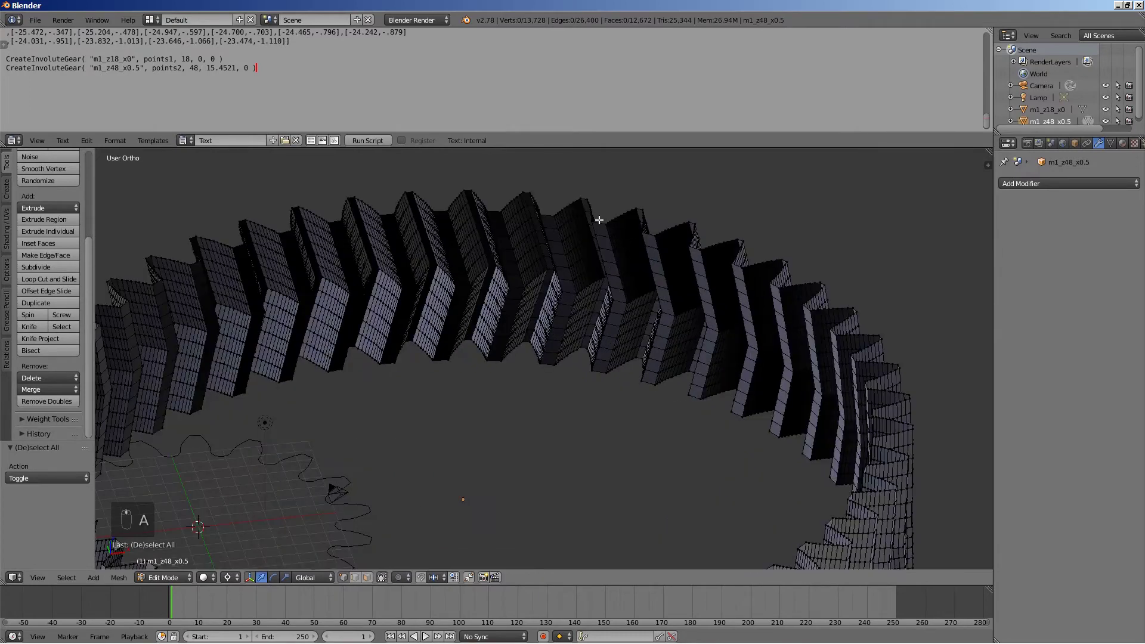
pyautogui.scroll(-2, 596, 221)
pyautogui.keyDown('alt'); pyautogui.rightClick(544, 302); pyautogui.keyUp('alt')
pyautogui.hotkey('shift', 's')
pyautogui.click(537, 382)
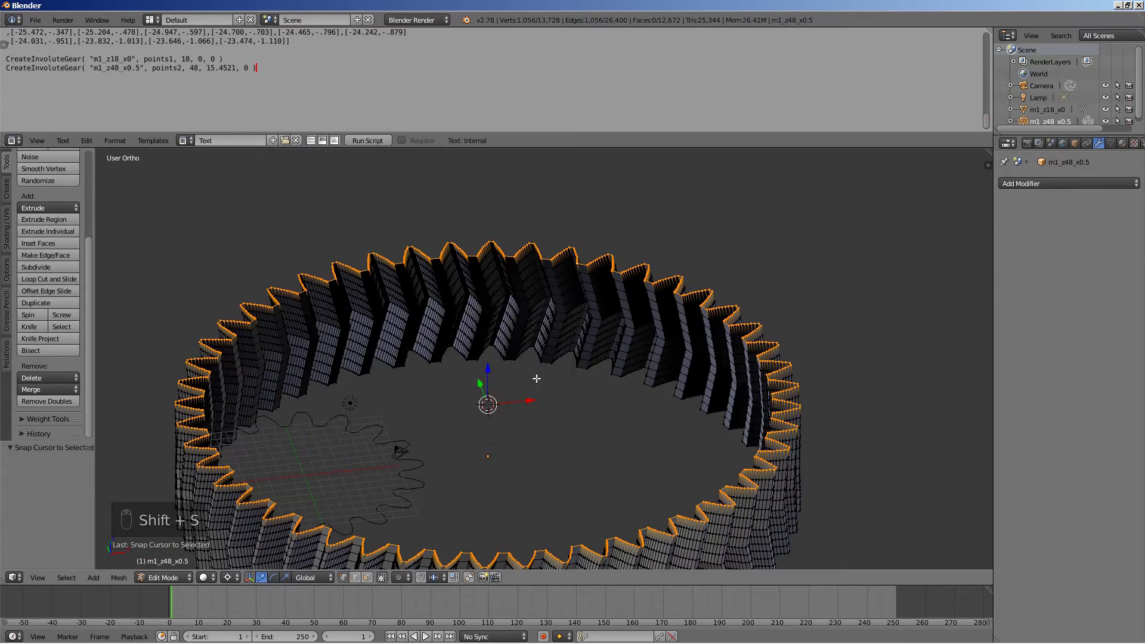
# - Extrude the upper toothed loop outward by scaling it about 1.267 in the XY plane, with Z locked
pyautogui.scroll(-2, 549, 420)
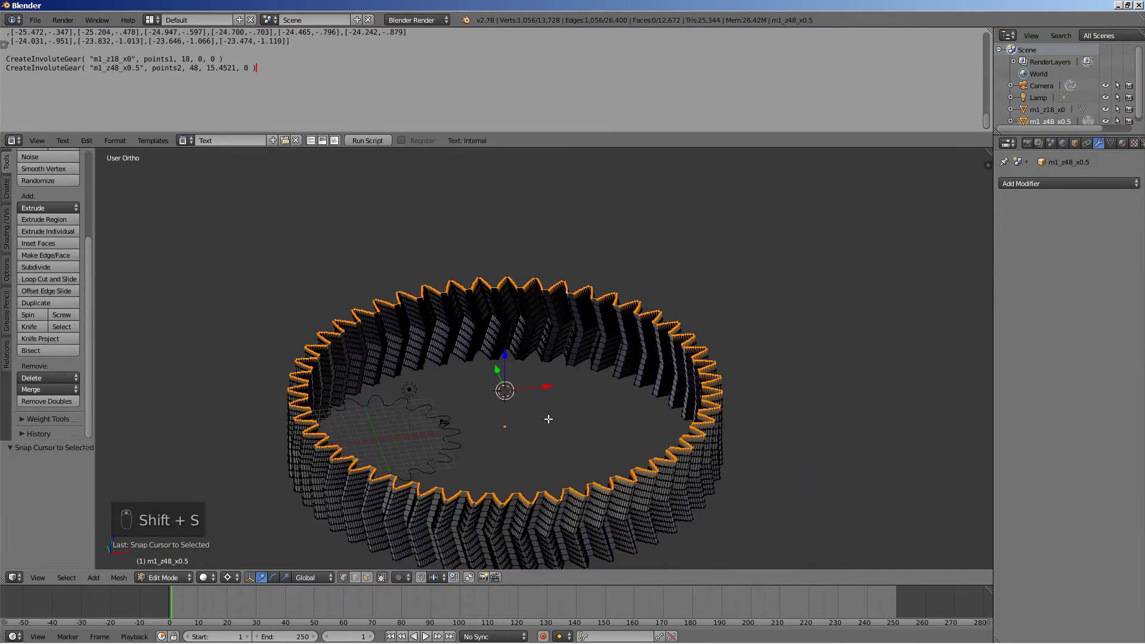
pyautogui.keyDown('shift'); pyautogui.moveTo(549, 419); pyautogui.dragTo(529, 389, button='middle'); pyautogui.keyUp('shift')
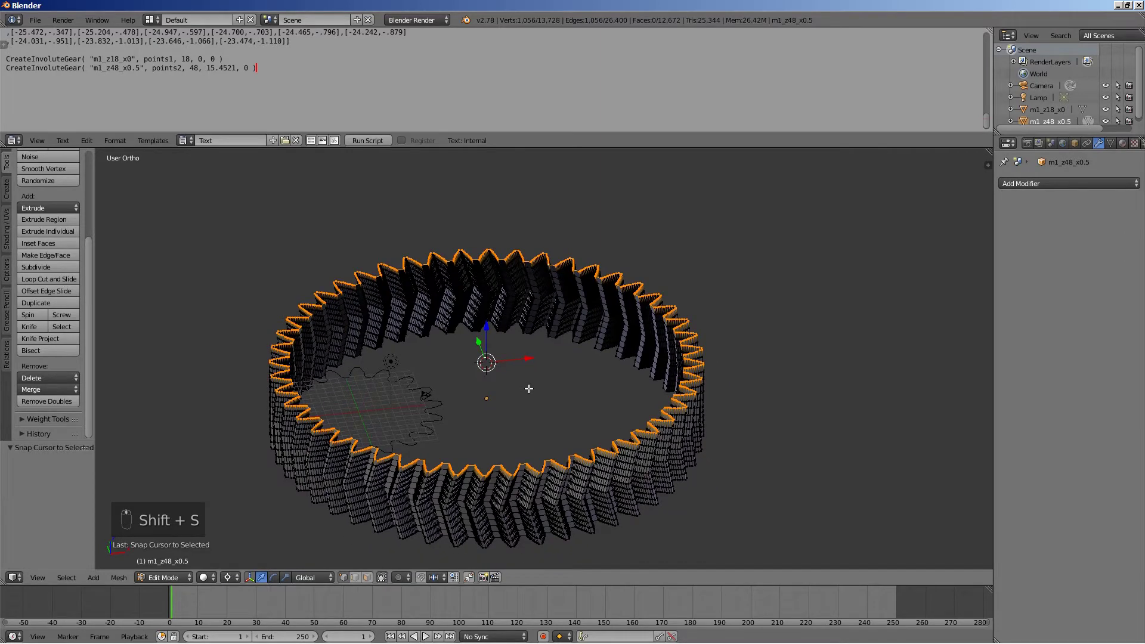
pyautogui.press('e')
pyautogui.press('s')
pyautogui.hotkey('shift', 'z')
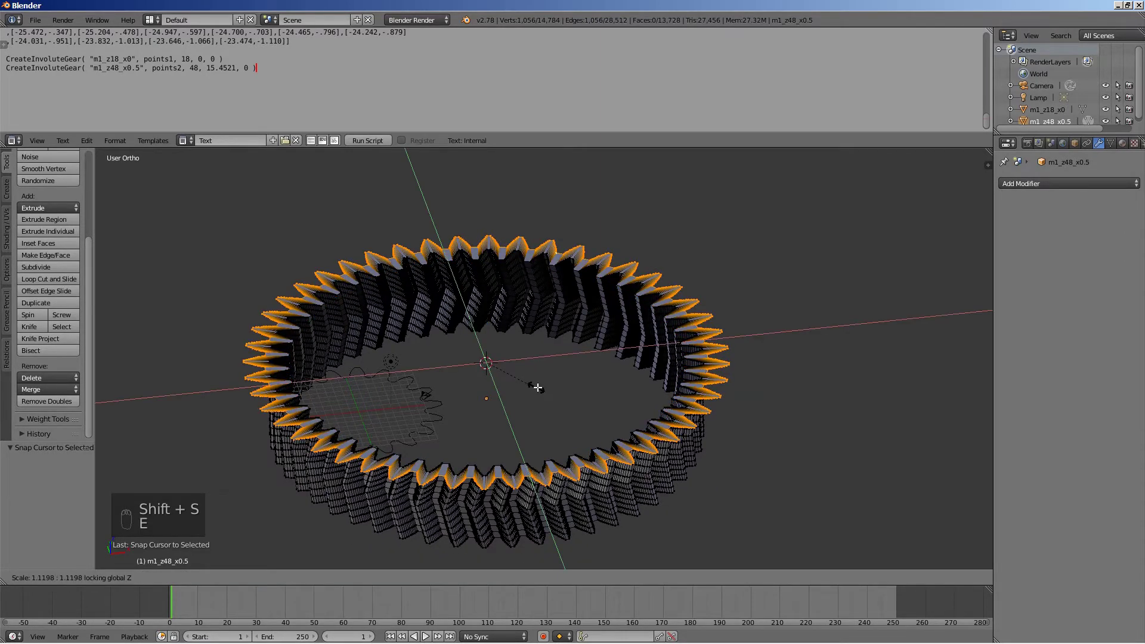
pyautogui.click(544, 388)
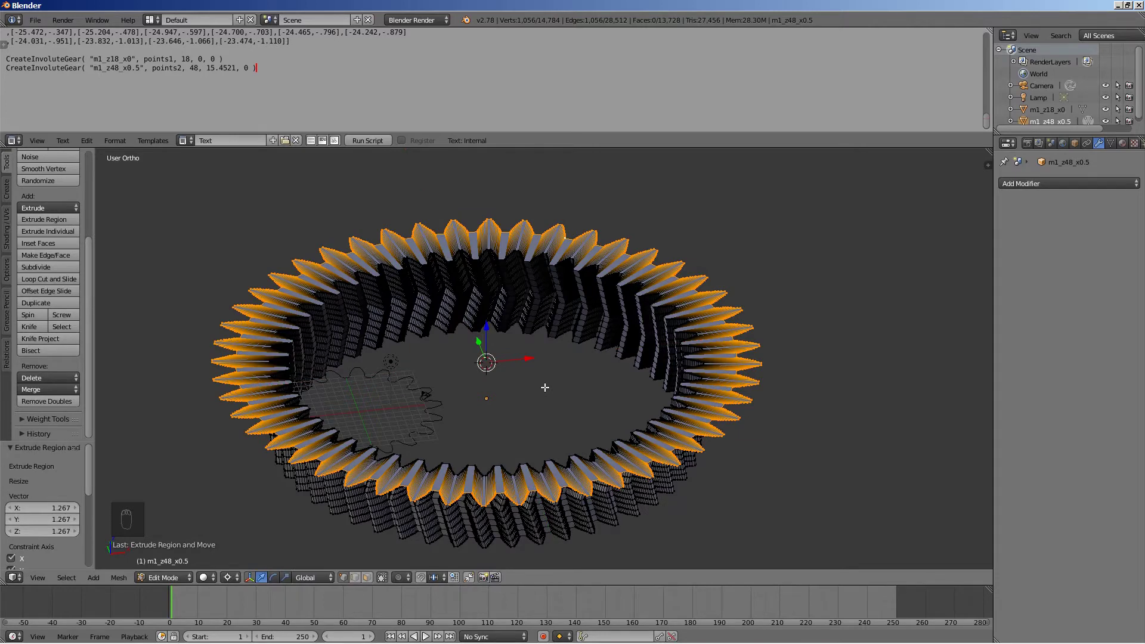
# - Round the extruded outer loop into a circle from the top view using To Sphere with factor 1
pyautogui.press('KP_7')
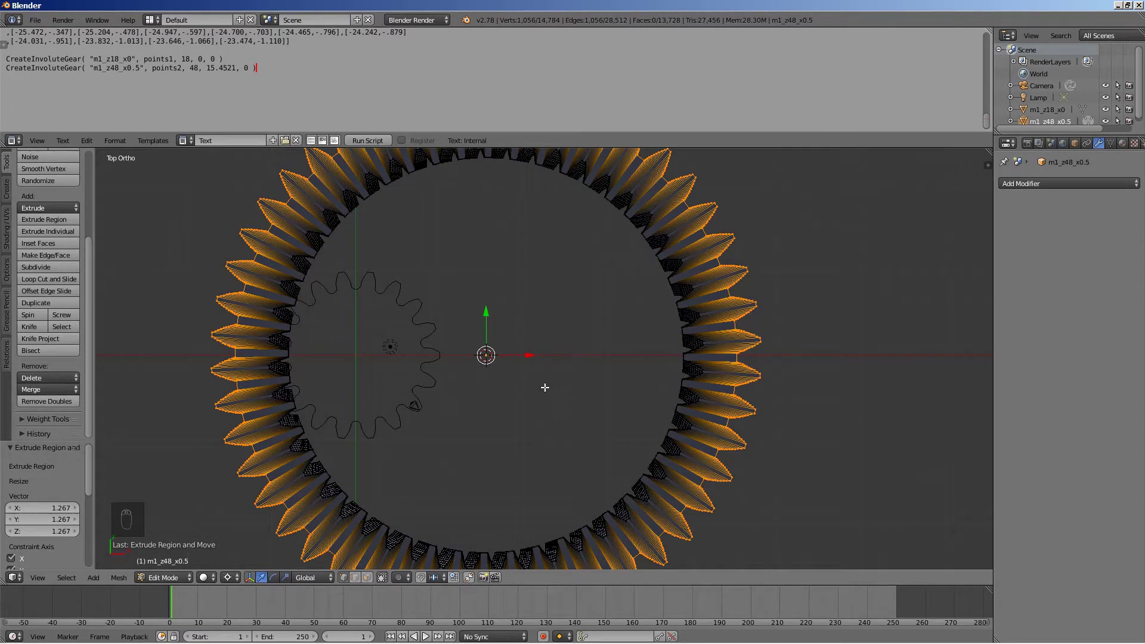
pyautogui.hotkey('alt', 'shift', 's')
pyautogui.press('1')
pyautogui.press('Return')
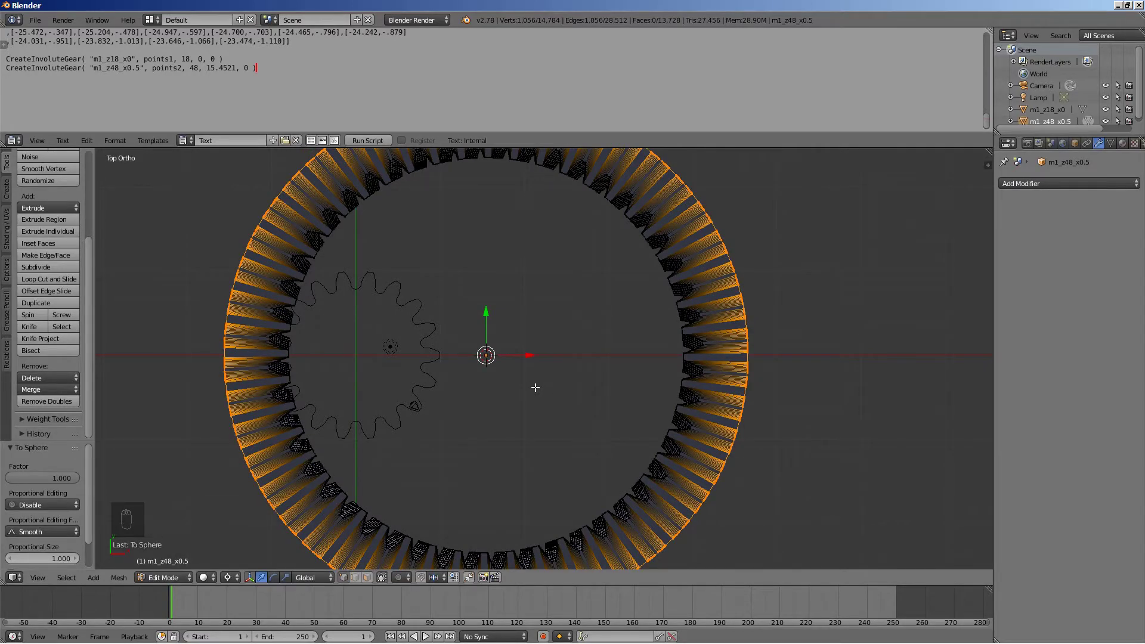
# - Extrude the circular outer loop -10 units along Z to form the ring's outer wall
pyautogui.moveTo(536, 388); pyautogui.dragTo(576, 409, button='middle')
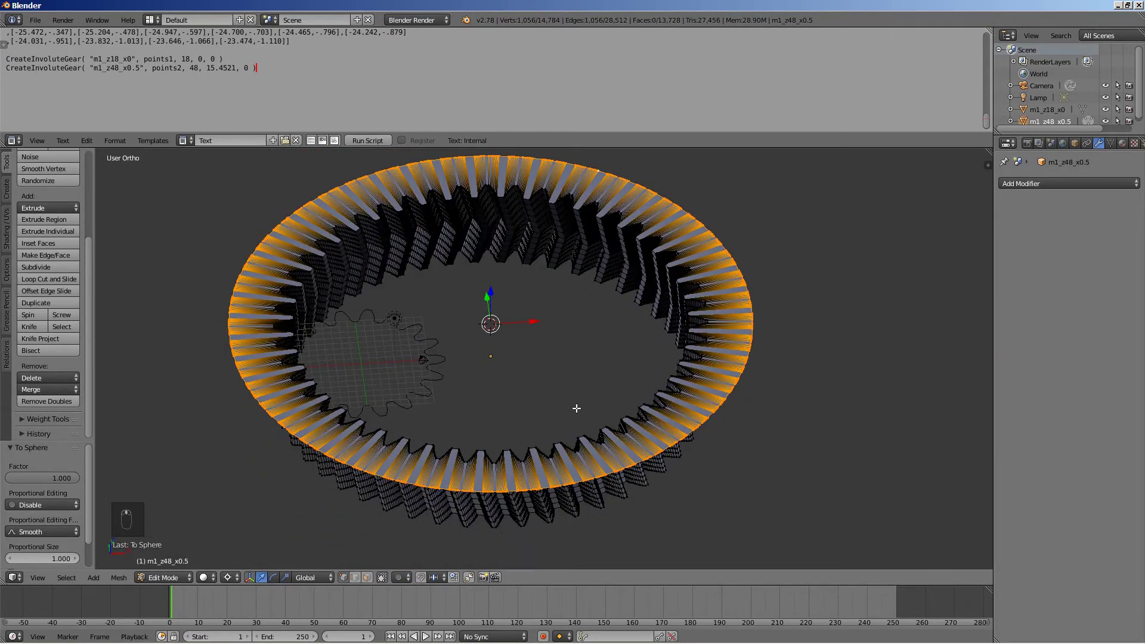
pyautogui.write('e-10')
pyautogui.press('Return')
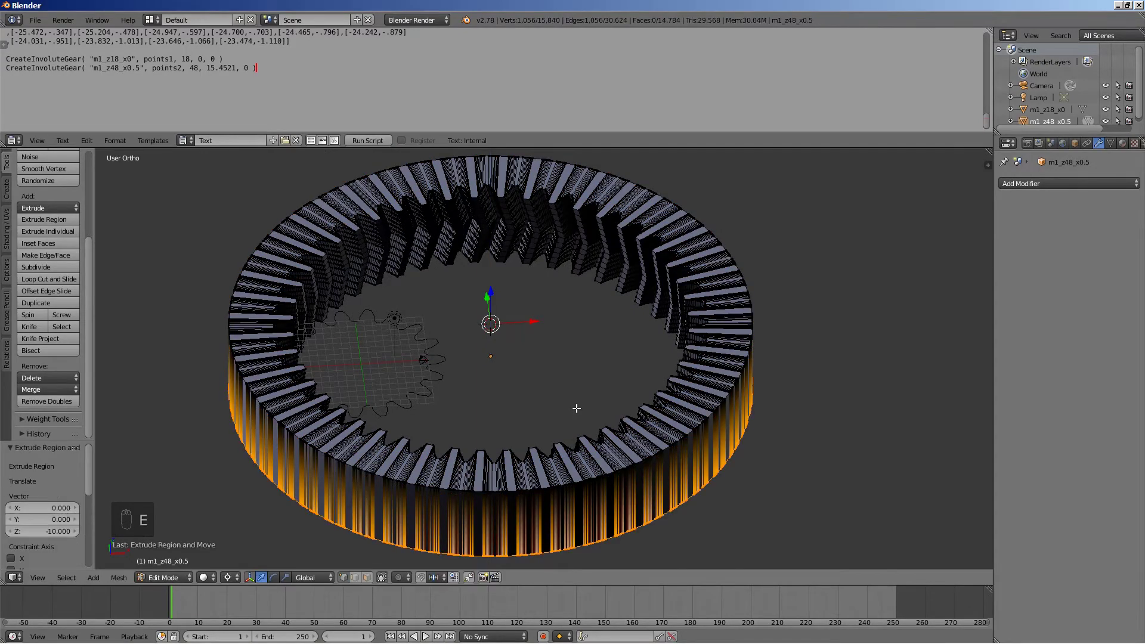
# - Add the lower toothed edge loop to the selected outer bottom loop and bridge the two to close the ring's underside
pyautogui.moveTo(607, 461); pyautogui.dragTo(635, 463, button='middle')
pyautogui.scroll(5, 608, 408)
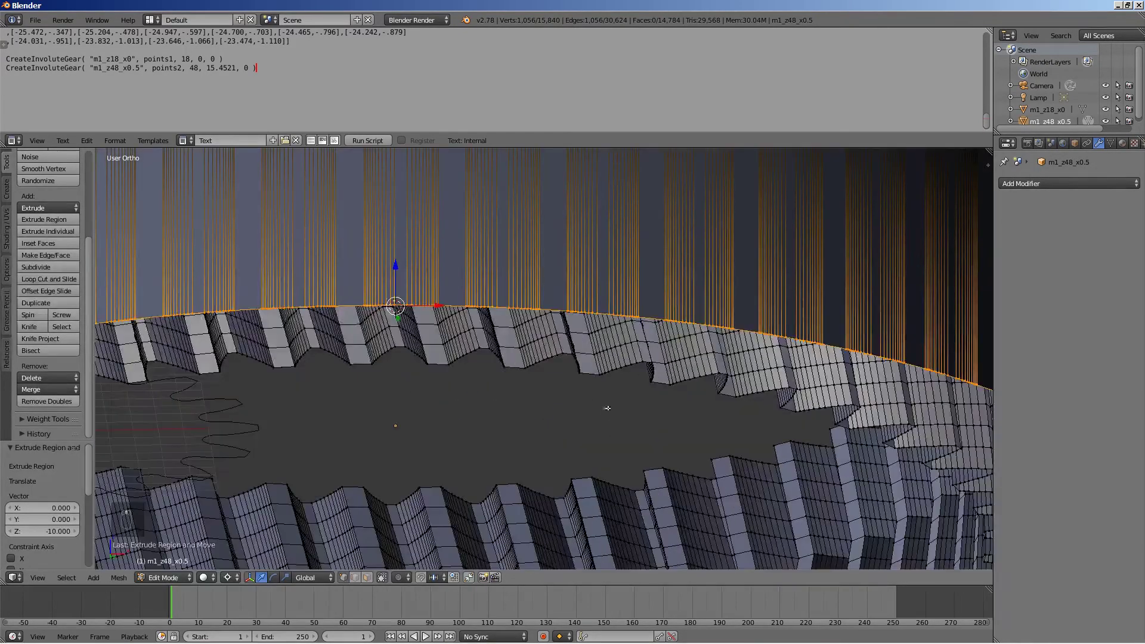
pyautogui.press('ctrl+KP_Add')
pyautogui.scroll(-6, 587, 373)
pyautogui.press('w')
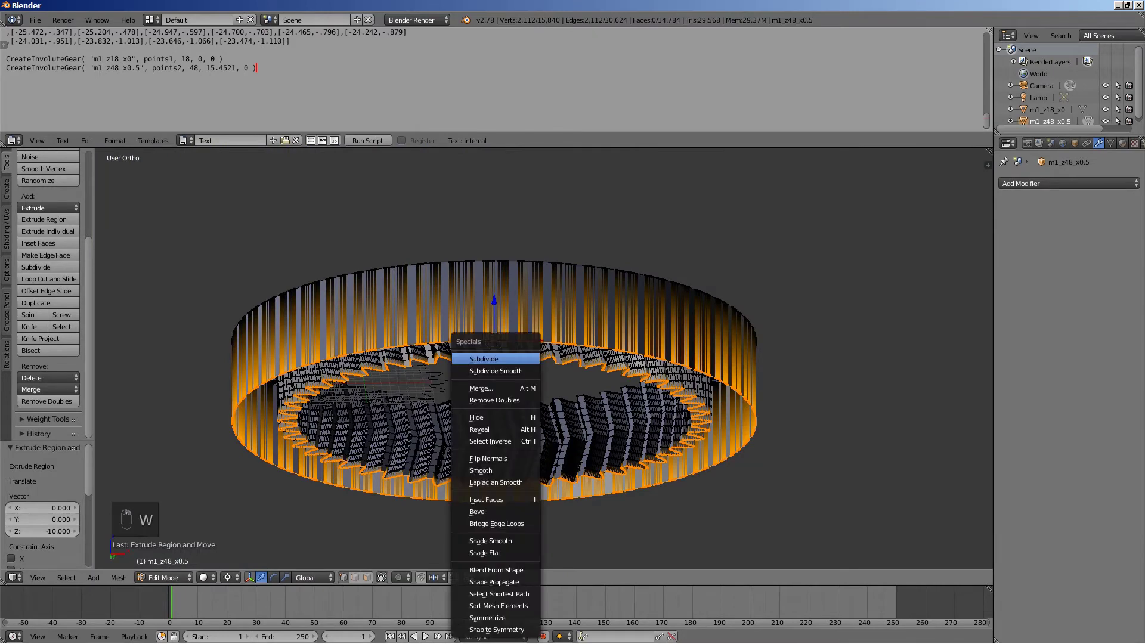
pyautogui.click(509, 523)
pyautogui.moveTo(509, 524); pyautogui.dragTo(591, 458, button='middle')
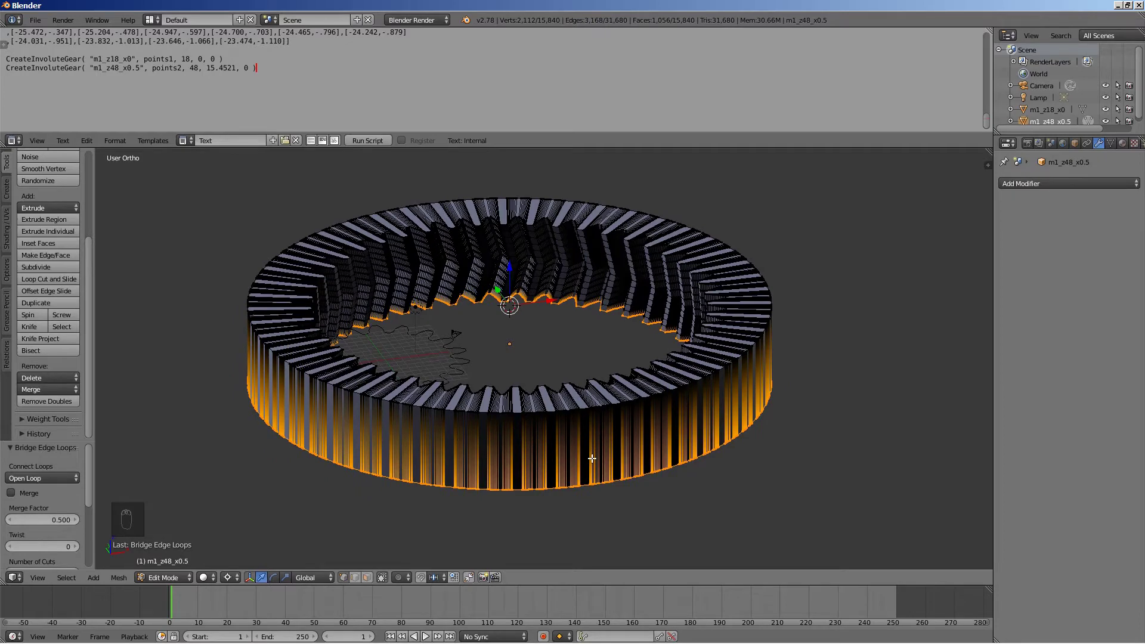
# - Select the entire ring mesh, make its normals consistent and return to Object Mode
pyautogui.press('a')
pyautogui.press('a')
pyautogui.press('a')
pyautogui.hotkey('ctrl', 'n')
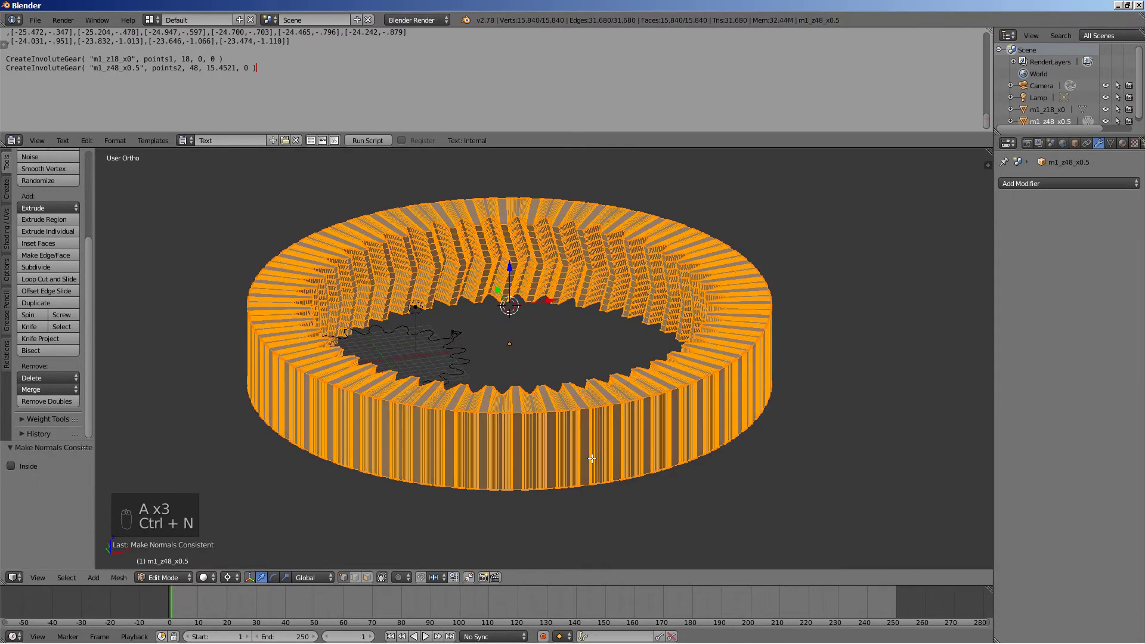
pyautogui.press('Tab')
pyautogui.keyDown('shift'); pyautogui.scroll(1, 584, 435); pyautogui.keyUp('shift')
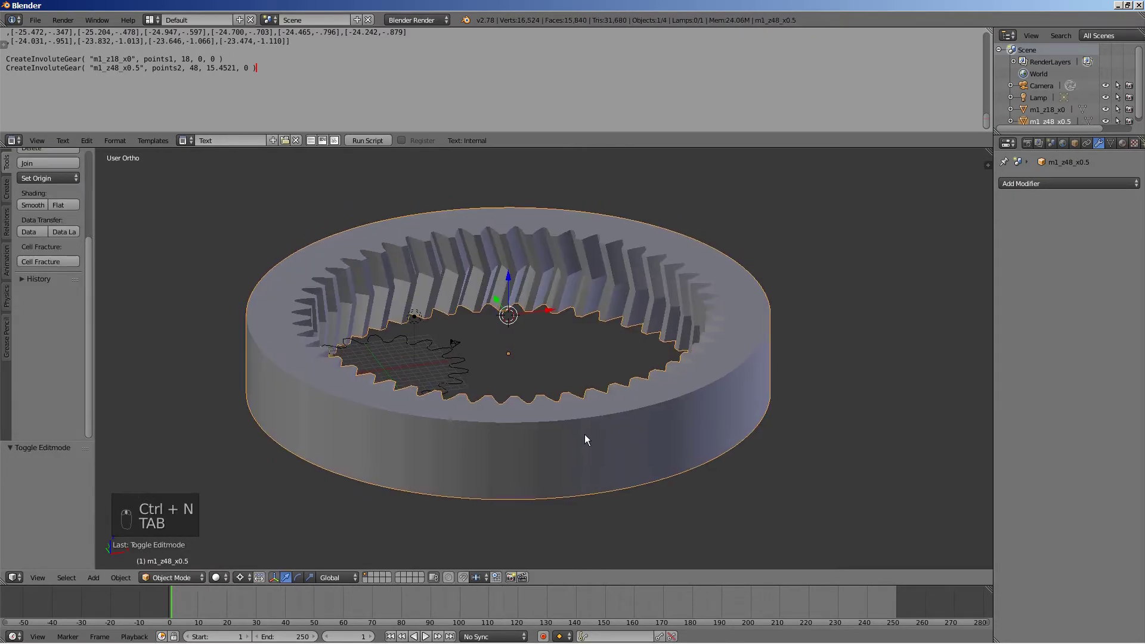
# - Enter Edit Mode on the 18-tooth pinion outline and extrude it 5 units along Z
pyautogui.scroll(1, 524, 427)
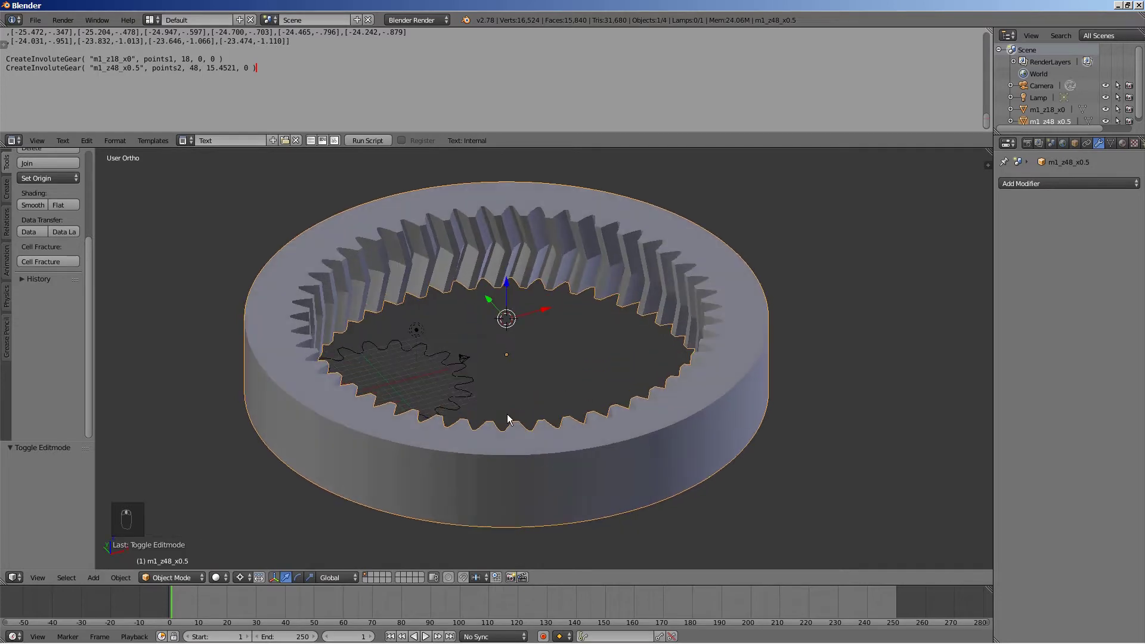
pyautogui.rightClick(470, 391)
pyautogui.keyDown('shift'); pyautogui.moveTo(530, 403); pyautogui.dragTo(501, 420, button='middle'); pyautogui.keyUp('shift')
pyautogui.press('Tab')
pyautogui.press('e')
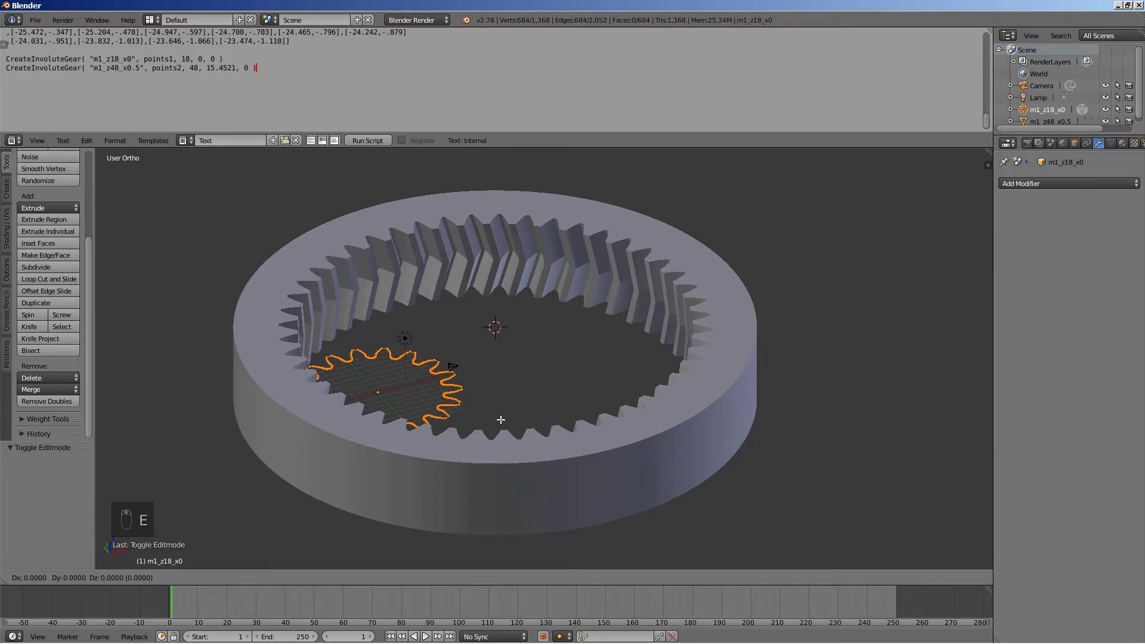
pyautogui.write('5')
pyautogui.press('Return')
# - Add 5 evenly spaced horizontal loop cuts around the extruded pinion wall
pyautogui.moveTo(501, 420); pyautogui.dragTo(490, 424, button='middle')
pyautogui.press('a')
pyautogui.hotkey('ctrl', 'r')
pyautogui.press('5')
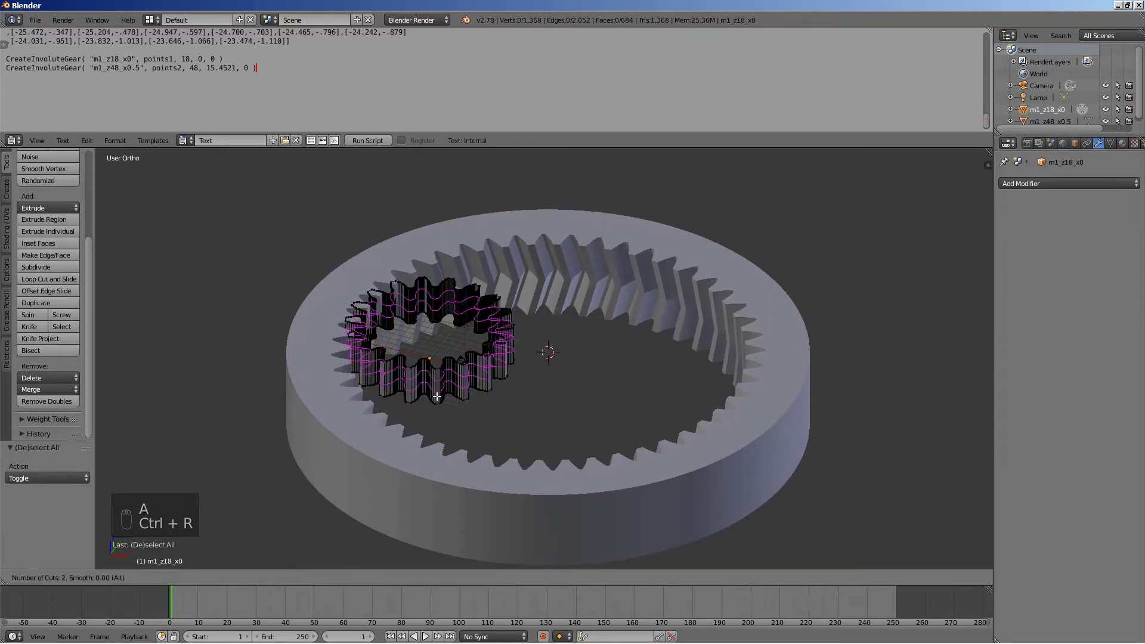
pyautogui.click(436, 396)
pyautogui.rightClick(437, 396)
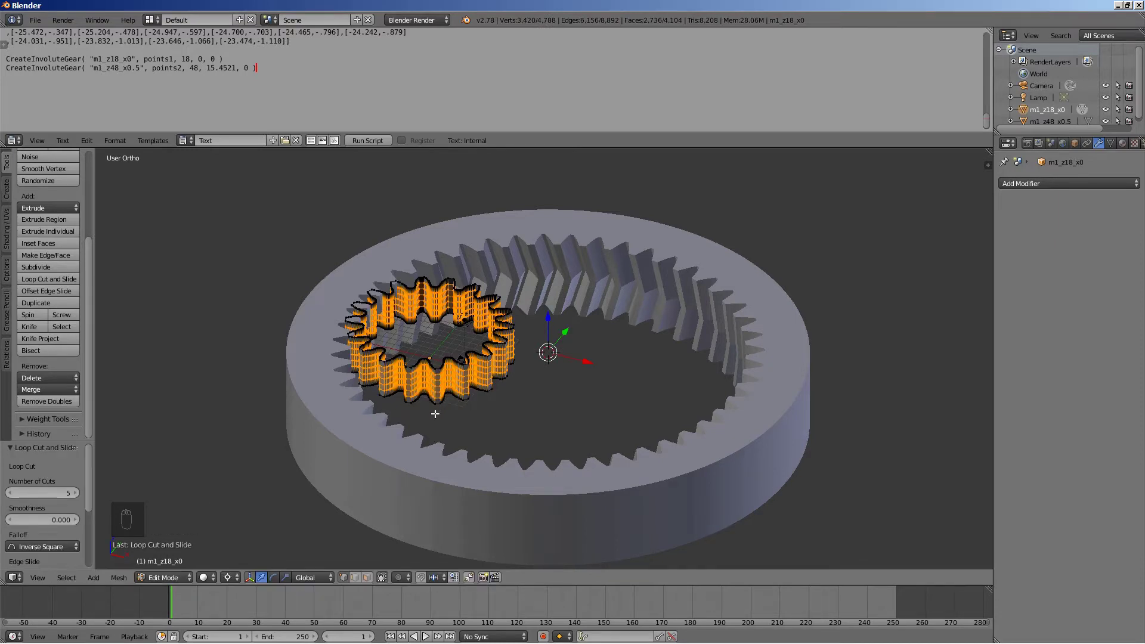
# - Add a Simple Deform modifier in Twist mode to the pinion and return to Object Mode
pyautogui.moveTo(433, 417); pyautogui.dragTo(434, 410, button='middle')
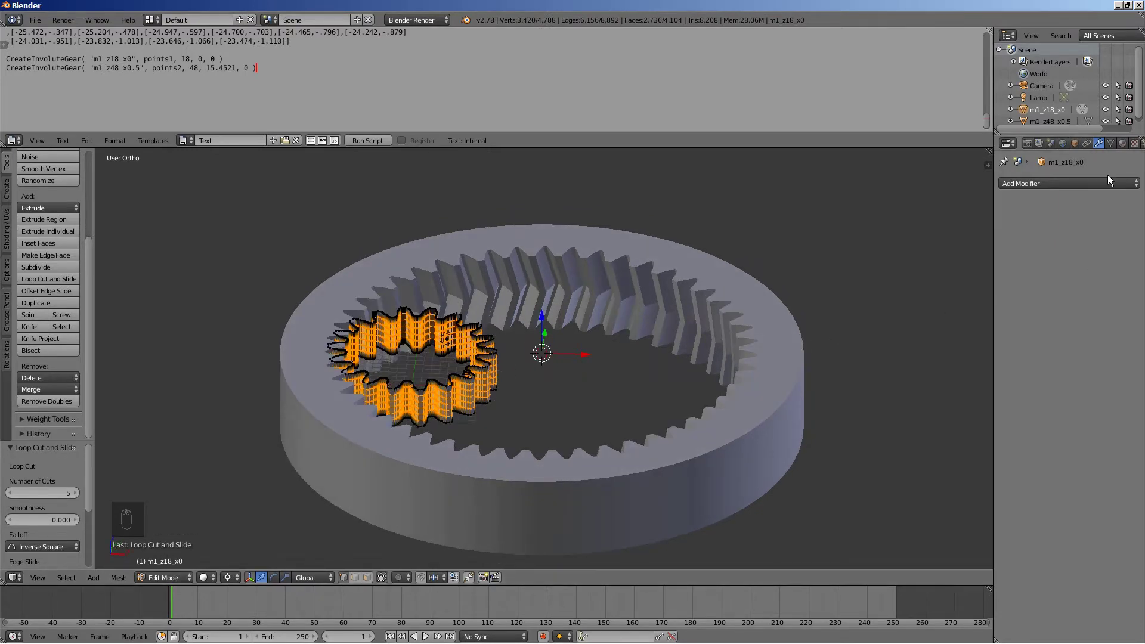
pyautogui.click(1092, 184)
pyautogui.click(1010, 356)
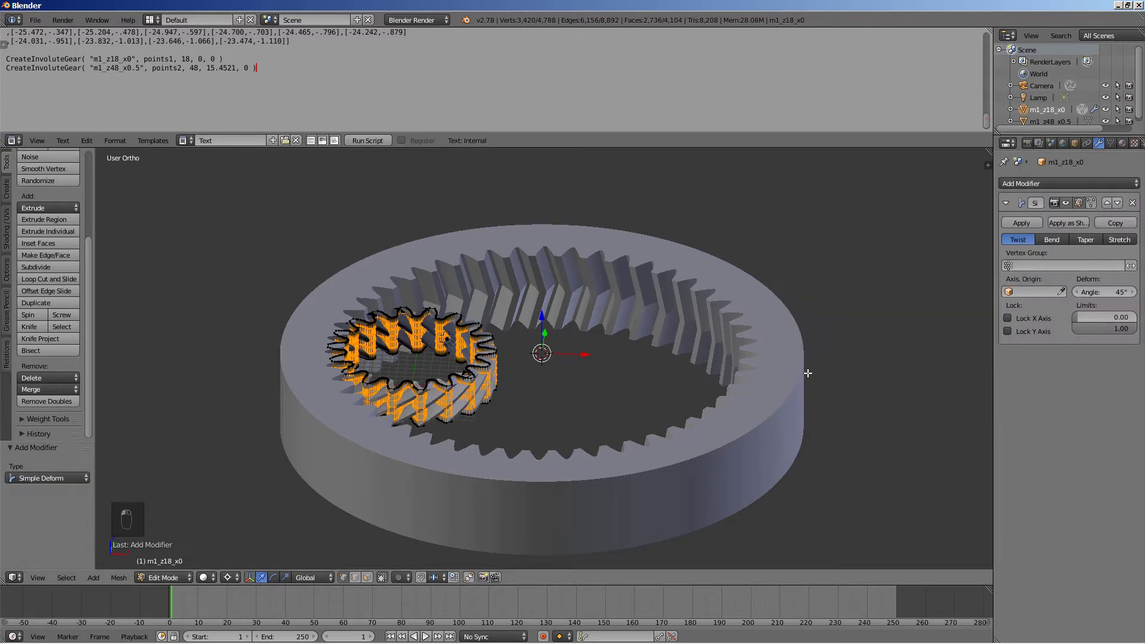
pyautogui.press('Tab')
# - Switch to the Otvinta gear calculator in the browser and copy the pinion's twist angle, 8.529
pyautogui.hotkey('alt', 'Tab')
pyautogui.moveTo(573, 382); pyautogui.dragTo(599, 389)
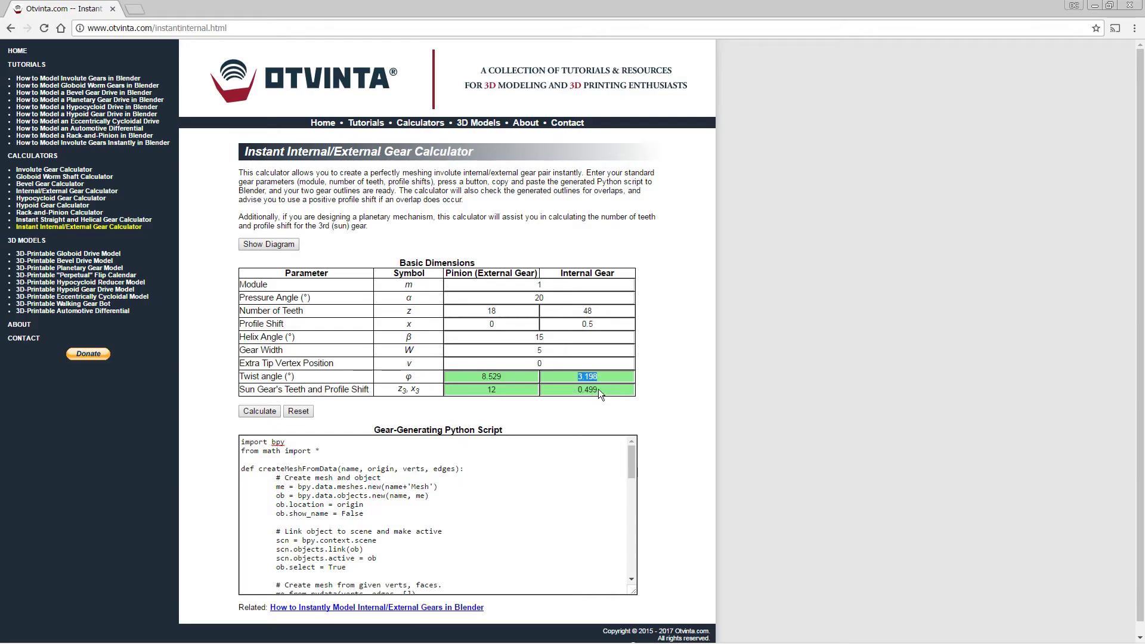
pyautogui.doubleClick(489, 376)
pyautogui.hotkey('ctrl', 'c')
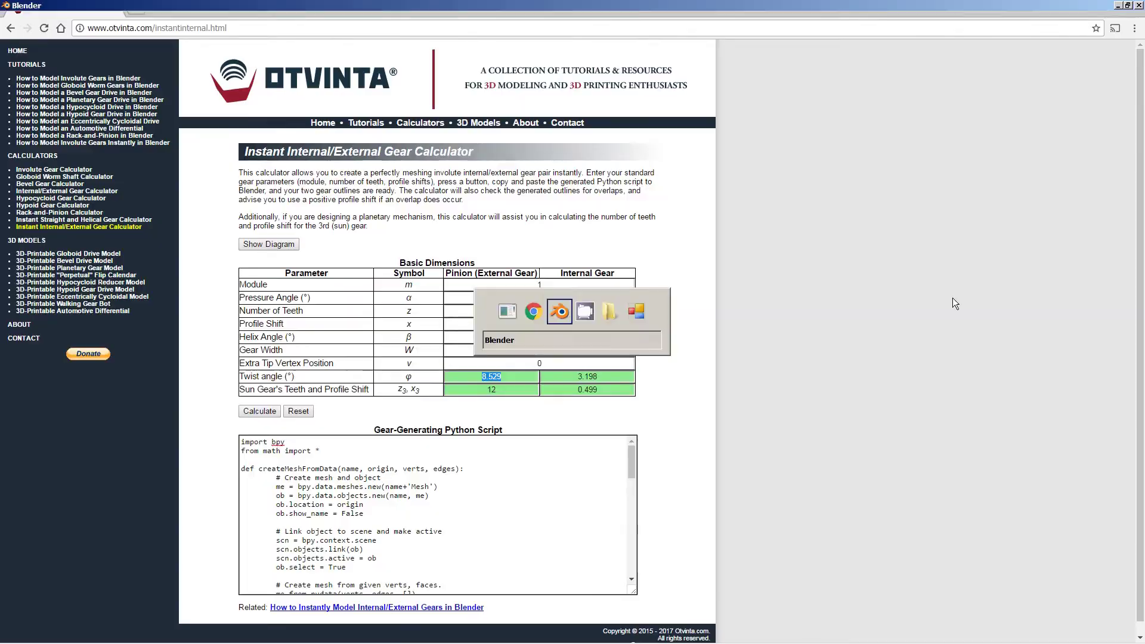
# - Switch back to Blender, set the pinion's twist angle to 8.529° and apply the Simple Deform modifier
pyautogui.hotkey('alt', 'Tab')
pyautogui.doubleClick(1100, 292)
pyautogui.hotkey('ctrl', 'v')
pyautogui.press('Return')
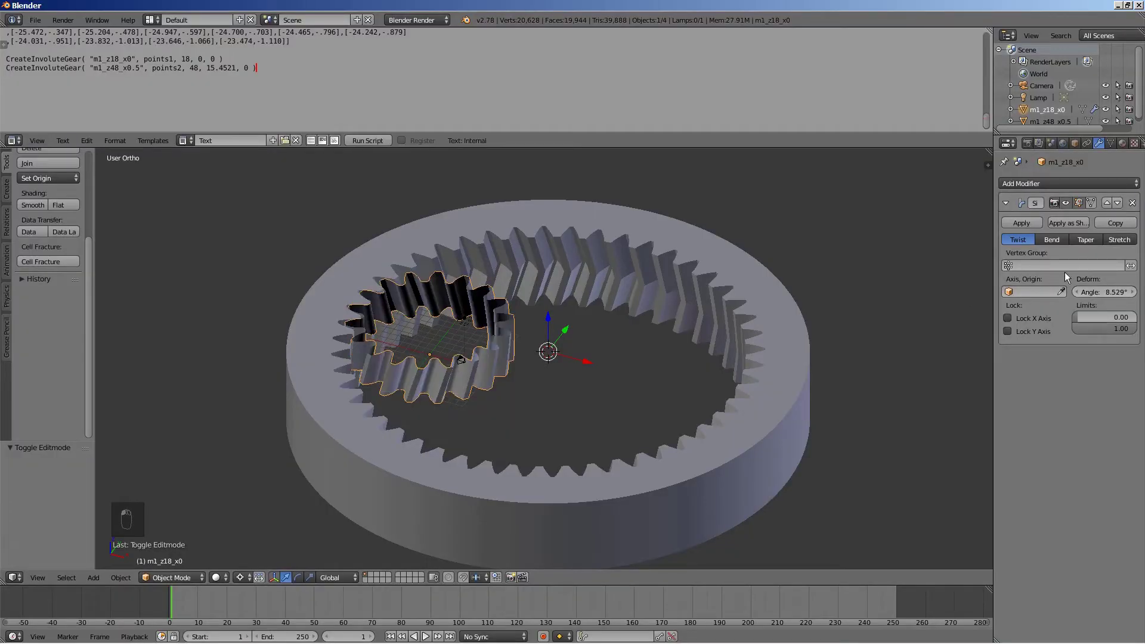
pyautogui.click(1021, 223)
# - Select the pinion's entire mesh in Edit Mode and reset the 3D cursor to the world origin
pyautogui.keyDown('shift'); pyautogui.moveTo(603, 326); pyautogui.dragTo(633, 371, button='middle'); pyautogui.keyUp('shift')
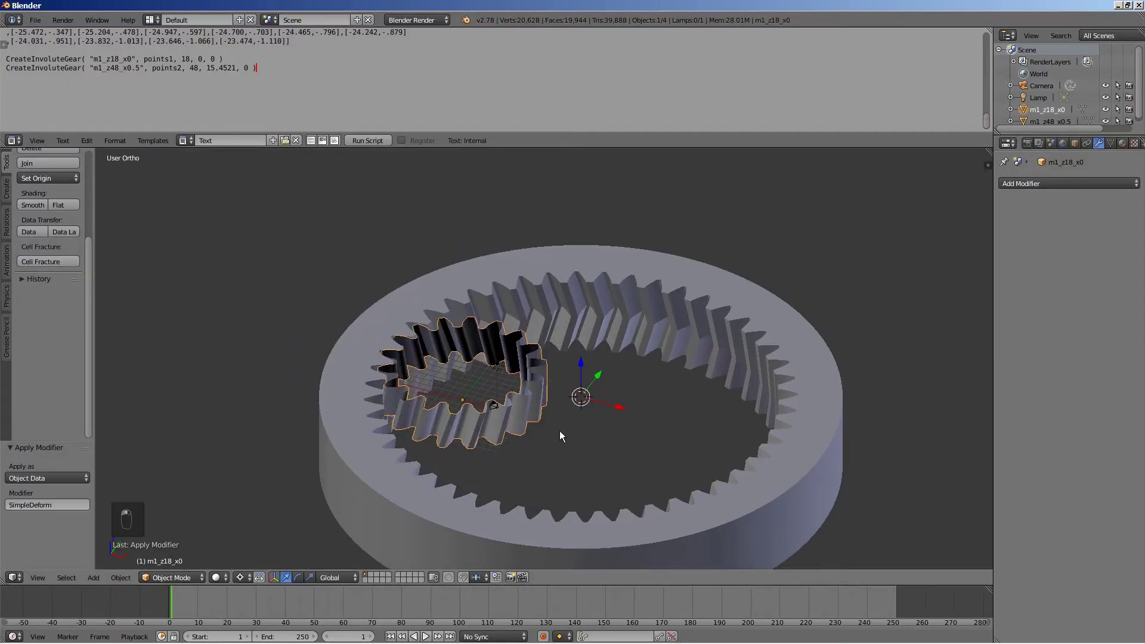
pyautogui.keyDown('shift'); pyautogui.moveTo(560, 430); pyautogui.dragTo(557, 396, button='middle'); pyautogui.keyUp('shift')
pyautogui.scroll(3, 557, 398)
pyautogui.press('Tab')
pyautogui.press('a')
pyautogui.press('a')
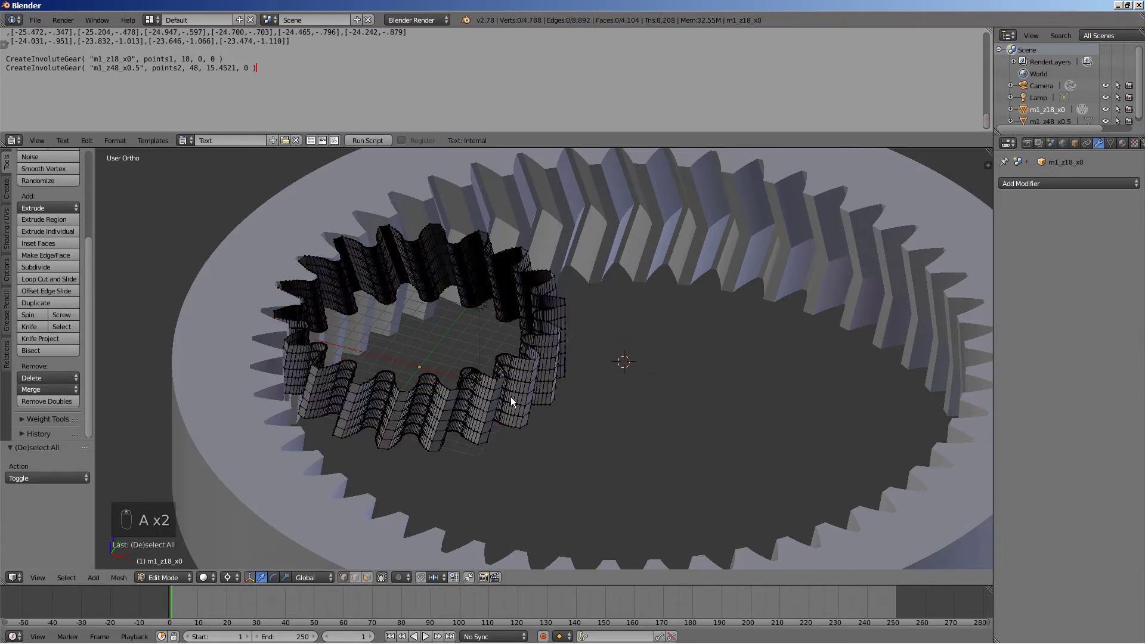
pyautogui.press('a')
pyautogui.press('a')
pyautogui.hotkey('shift', 'c')
pyautogui.scroll(3, 510, 396)
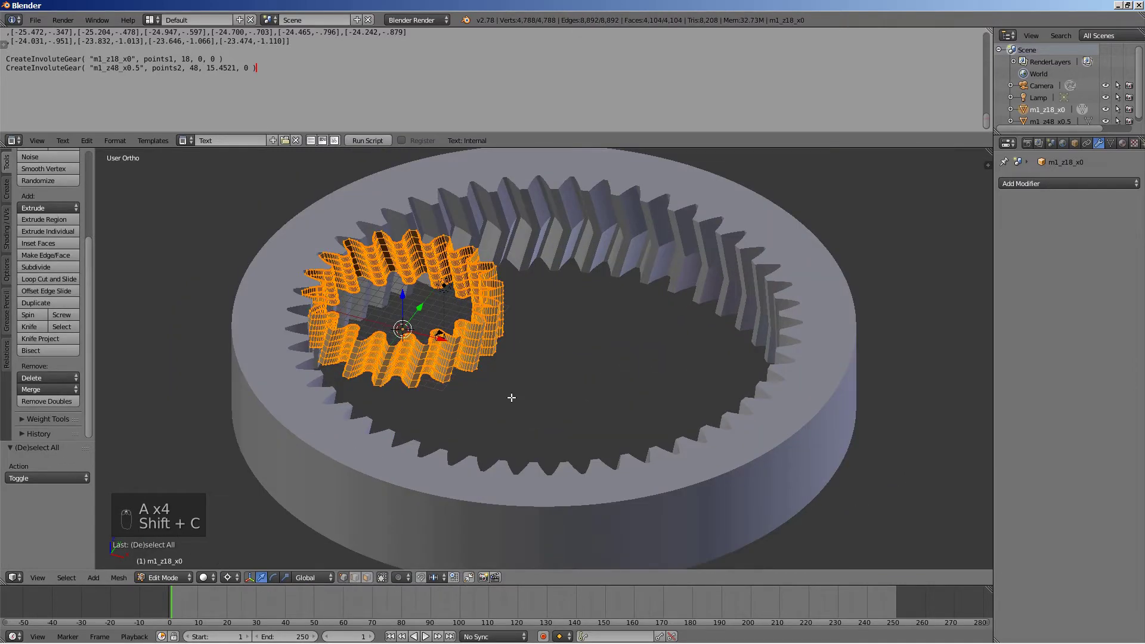
# - Duplicate the twisted pinion mesh and mirror the copy downward by scaling it -1 along Z
pyautogui.hotkey('shift', 'd')
pyautogui.press('s')
pyautogui.press('z')
pyautogui.press('-')
pyautogui.press('1')
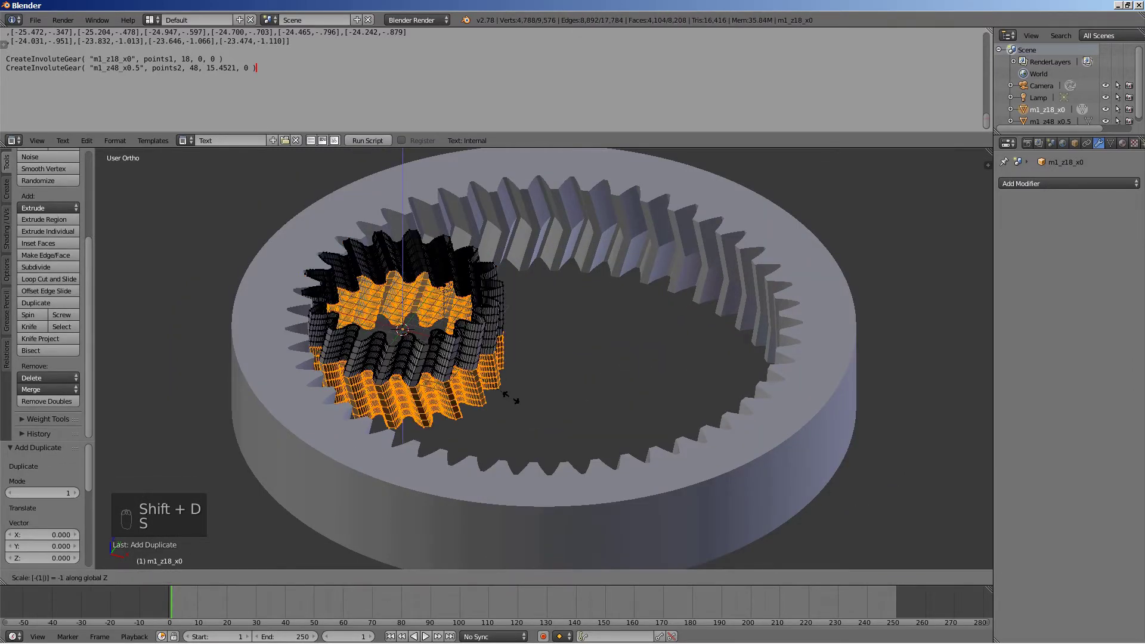
pyautogui.click(511, 397)
# - Select the whole pinion mesh, remove its duplicate vertices and make the normals consistent
pyautogui.press('a')
pyautogui.press('a')
pyautogui.press('a')
pyautogui.click(47, 402)
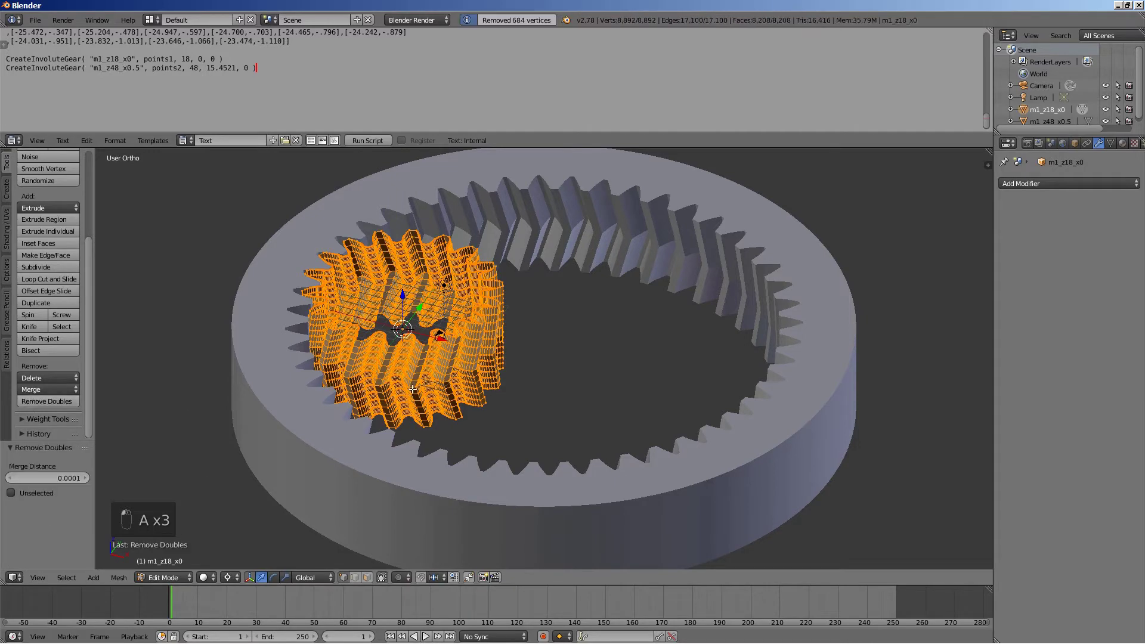
pyautogui.hotkey('ctrl', 'n')
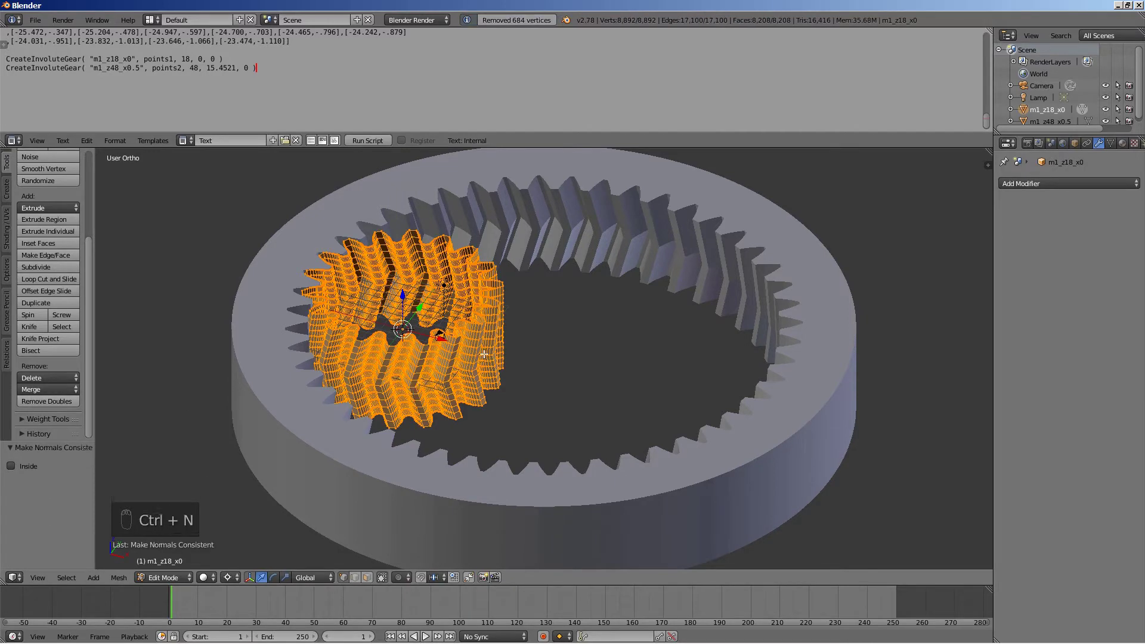
# - Select only the pinion's upper toothed edge loop and snap the 3D cursor to it
pyautogui.scroll(8, 494, 318)
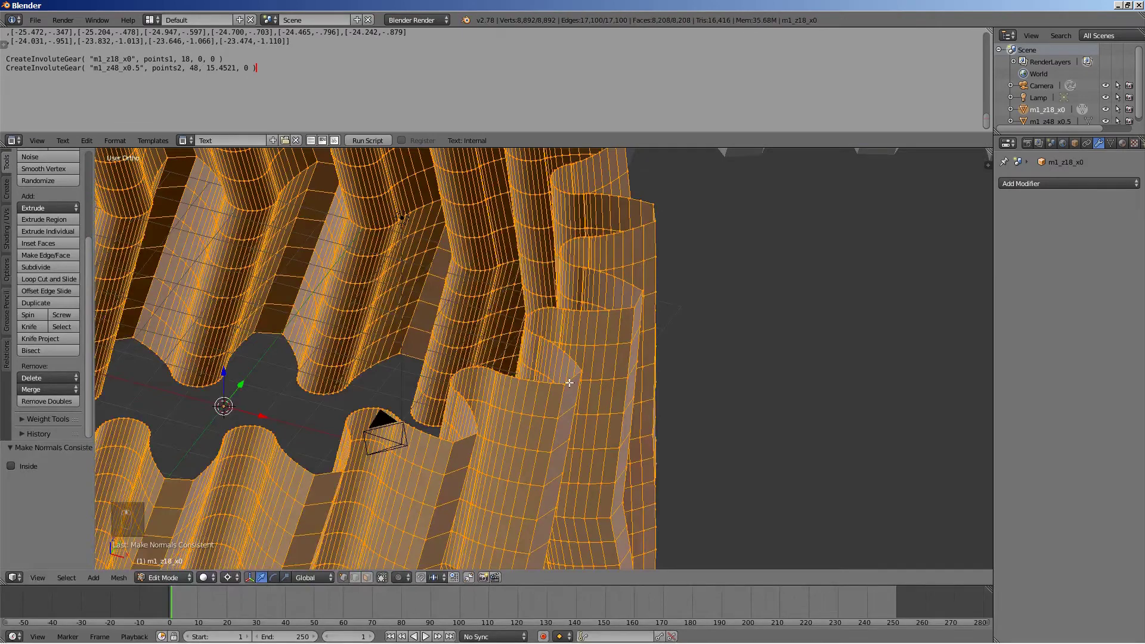
pyautogui.press('a')
pyautogui.scroll(-8, 521, 417)
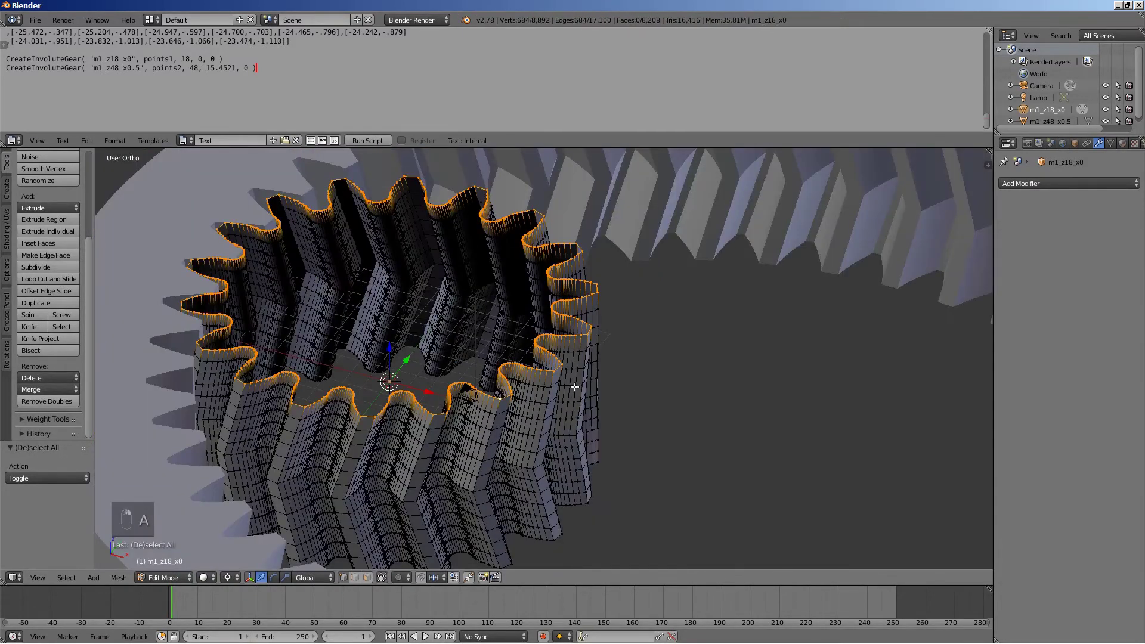
pyautogui.hotkey('shift', 's')
pyautogui.click(531, 388)
# - Extrude the upper loop inward at a scale of about 0.623 and round it from the top view using To Sphere with factor 1
pyautogui.press('e')
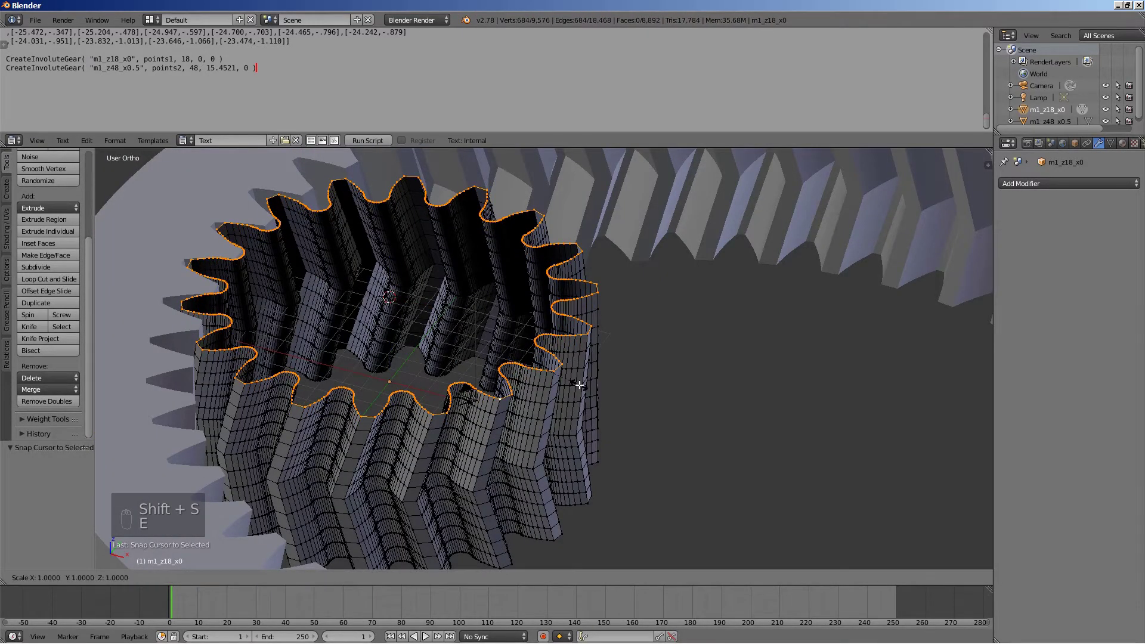
pyautogui.click(509, 349)
pyautogui.press('KP_7')
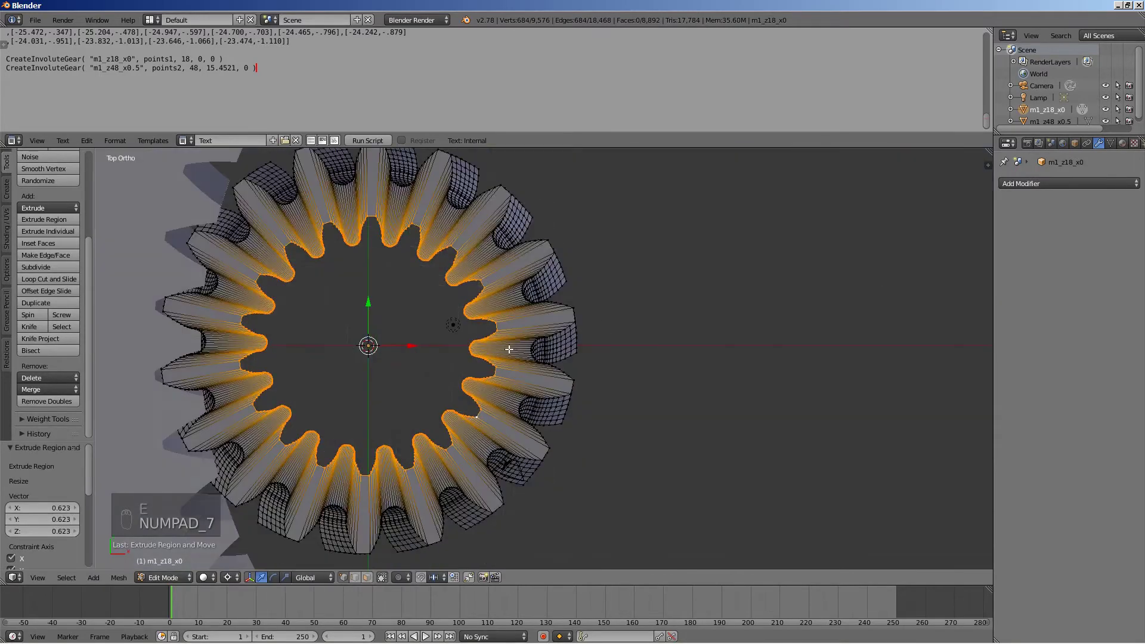
pyautogui.hotkey('alt', 'shift', 's')
pyautogui.click(524, 381)
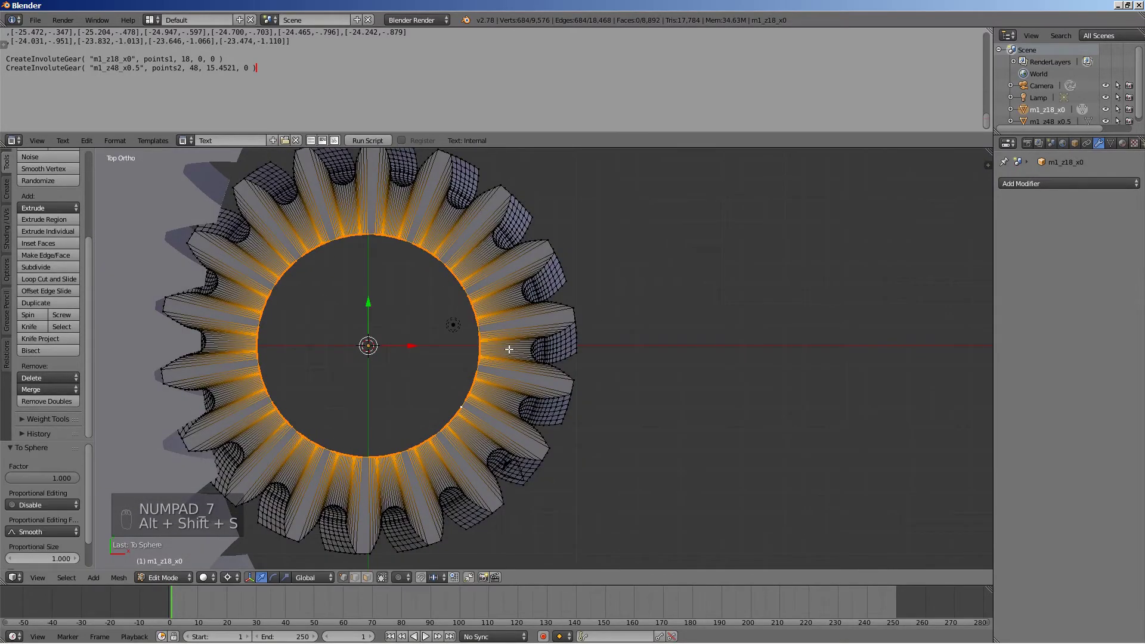
# - Extrude the circular inner loop -10 units along Z to form the pinion's bore
pyautogui.moveTo(525, 382); pyautogui.dragTo(522, 335, button='middle')
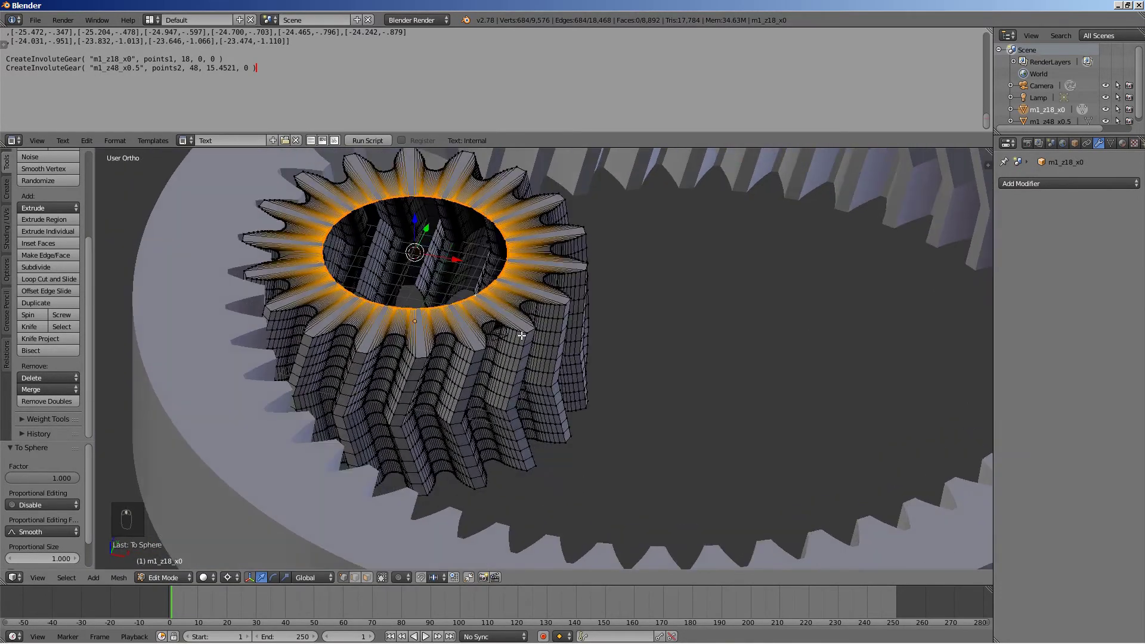
pyautogui.write('e-10')
pyautogui.press('Return')
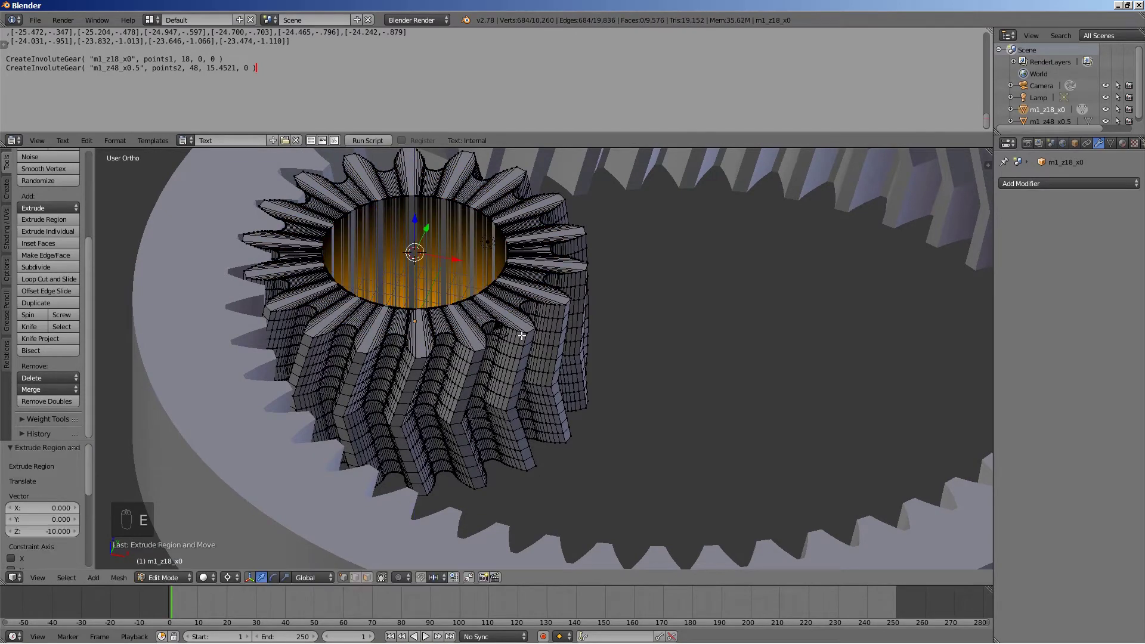
# - Add the pinion's lower toothed edge loop to the selection, bridge it with the bore's lower loop and return to Object Mode
pyautogui.keyDown('alt'); pyautogui.keyDown('shift'); pyautogui.click(532, 467); pyautogui.keyUp('shift'); pyautogui.keyUp('alt')
pyautogui.press('w')
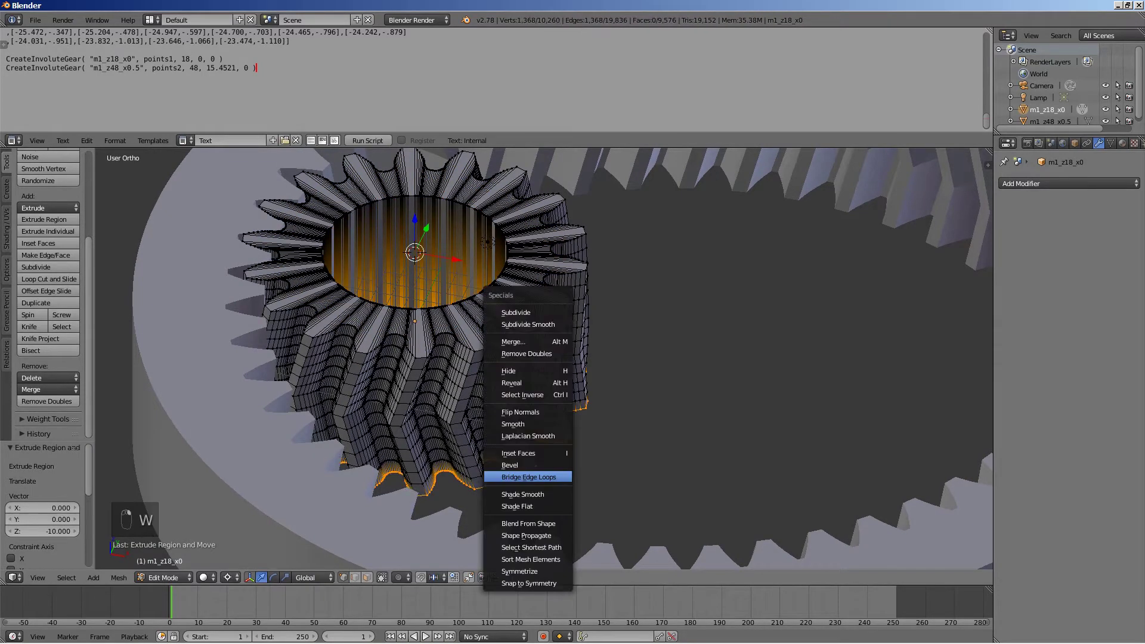
pyautogui.click(549, 474)
pyautogui.press('Tab')
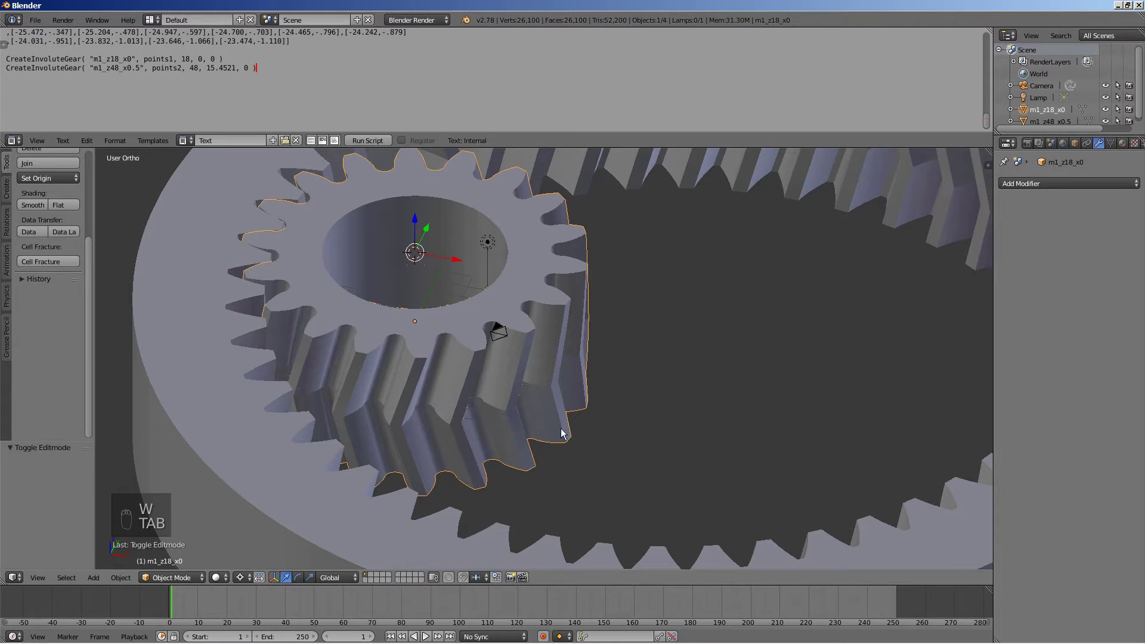
# - Select the 48-tooth ring gear and snap the 3D cursor to its origin
pyautogui.scroll(-5, 561, 433)
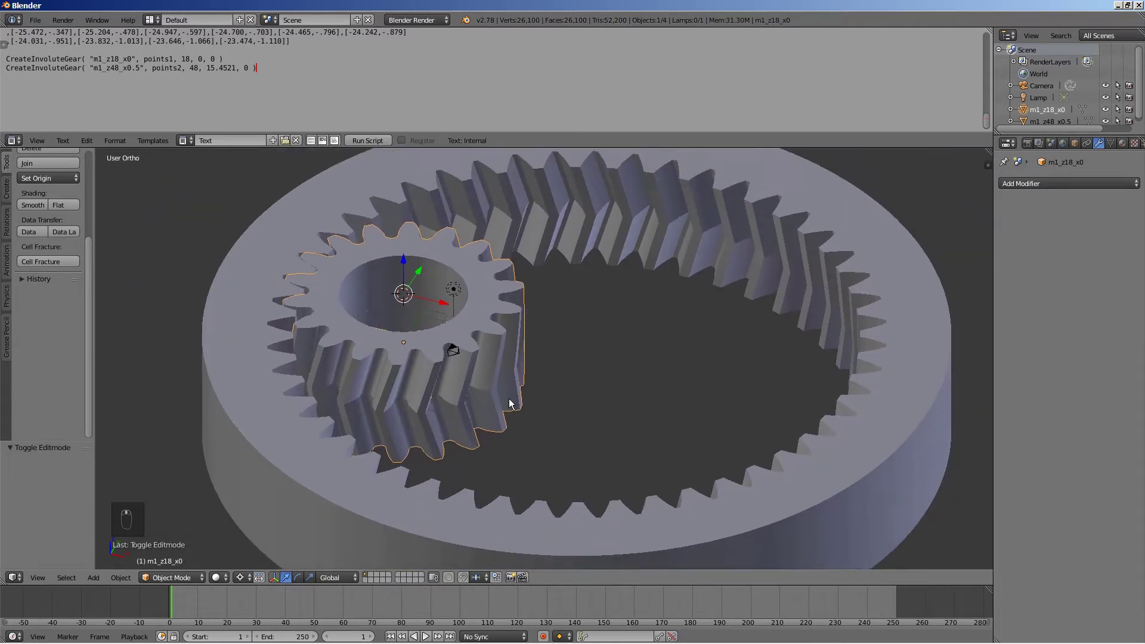
pyautogui.scroll(-2, 517, 403)
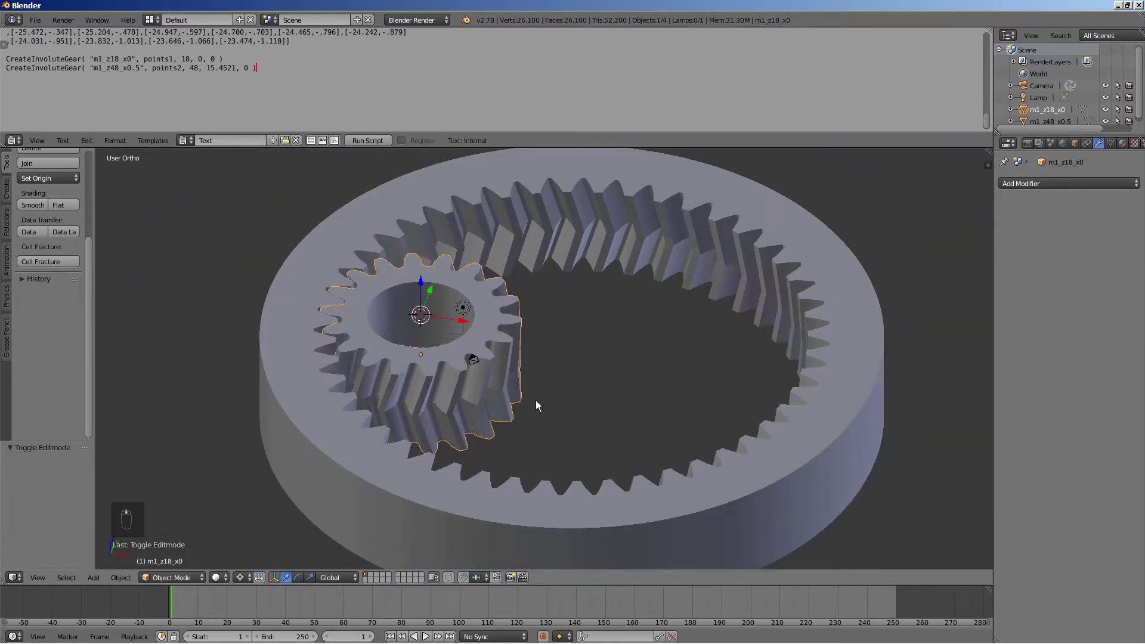
pyautogui.scroll(-1, 535, 402)
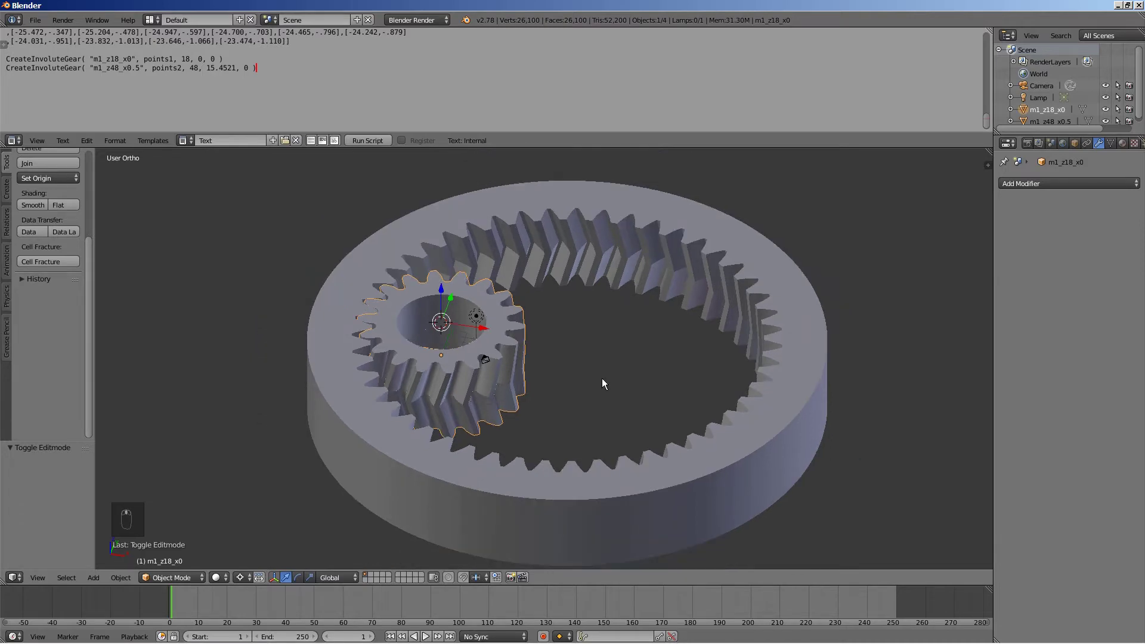
pyautogui.keyDown('shift'); pyautogui.moveTo(602, 378); pyautogui.dragTo(572, 368, button='middle'); pyautogui.keyUp('shift')
pyautogui.rightClick(728, 417)
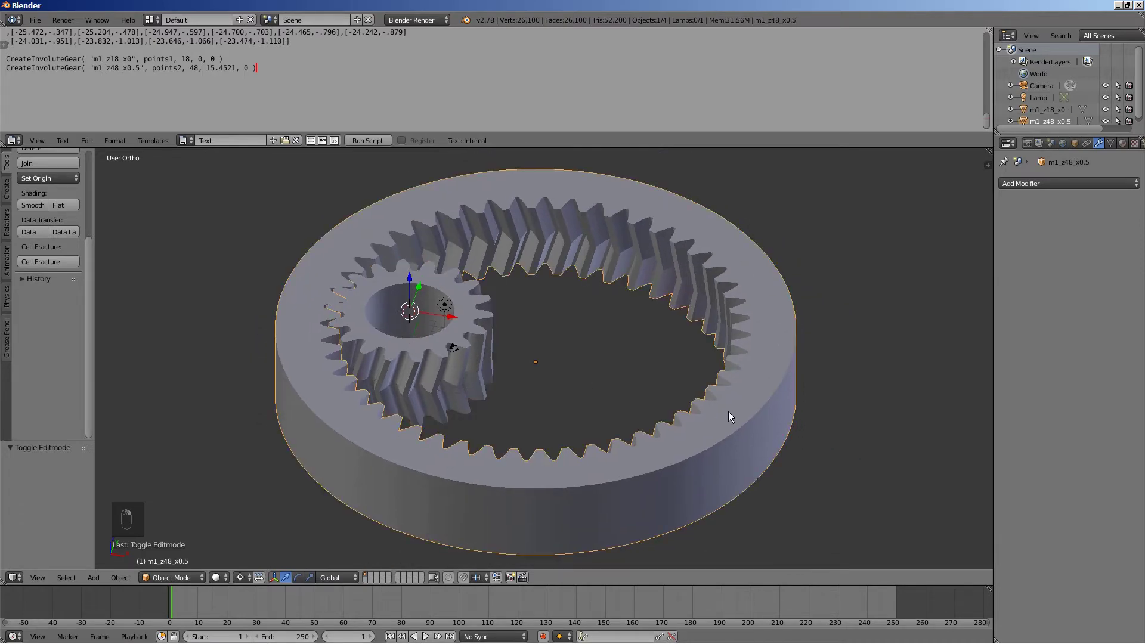
pyautogui.hotkey('shift', 's')
pyautogui.click(728, 417)
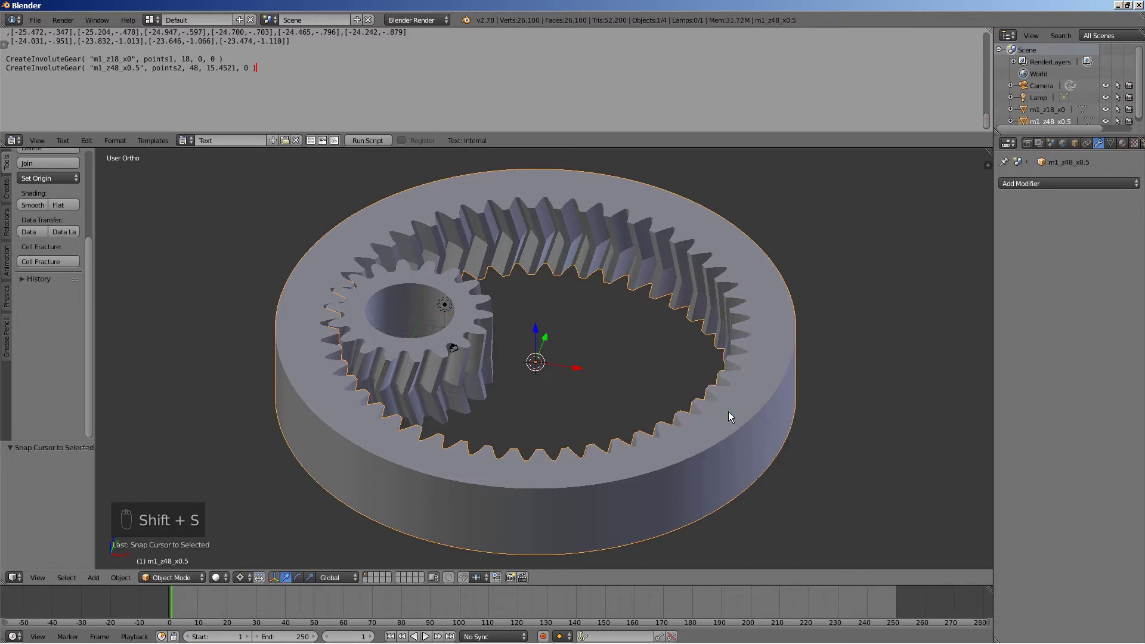
# - Add a cylinder mesh at the ring gear's center and scale it up by about 2.26
pyautogui.hotkey('shift', 'a')
pyautogui.moveTo(600, 387)
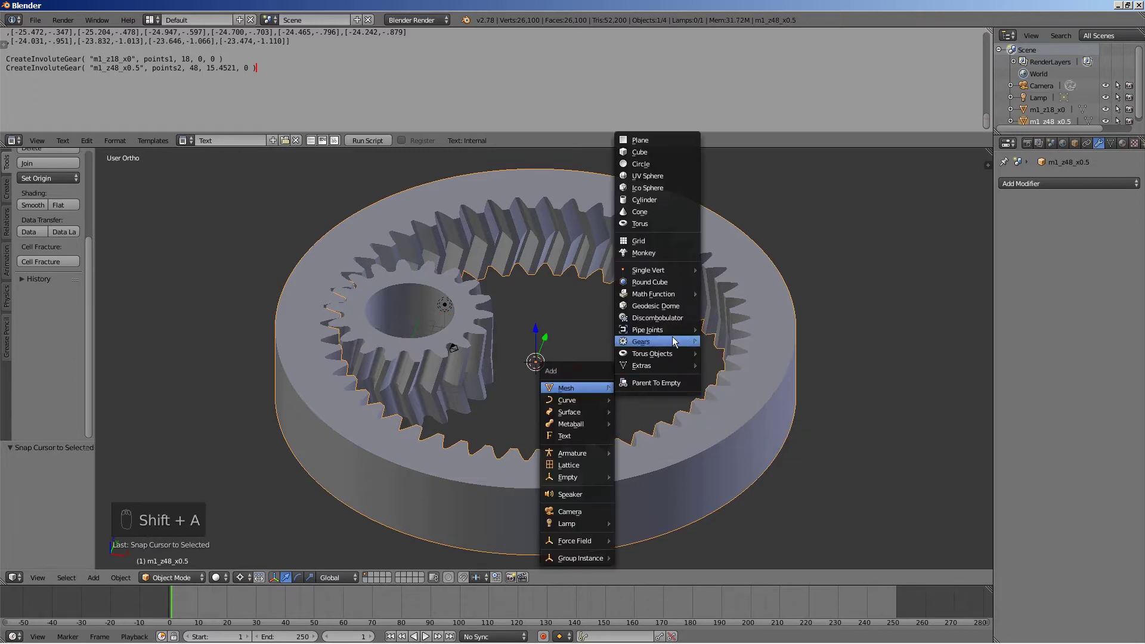
pyautogui.click(643, 199)
pyautogui.press('s')
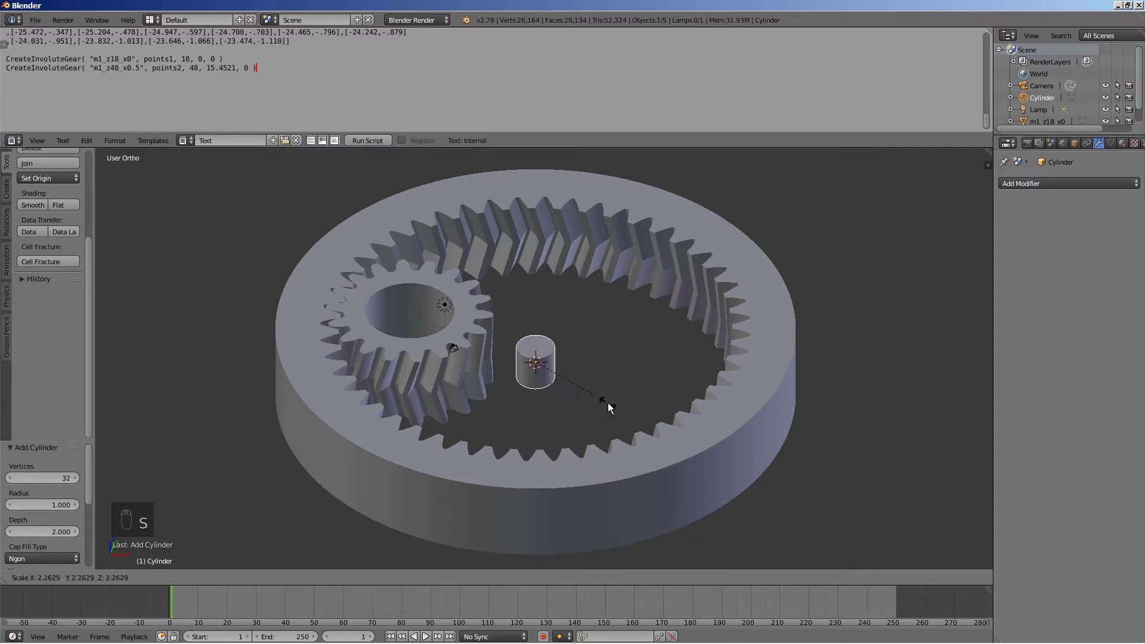
pyautogui.click(607, 402)
# - Move the cylinder up about 23.9 units along Z, above the ring gear
pyautogui.scroll(-3, 610, 401)
pyautogui.press('g')
pyautogui.press('z')
pyautogui.click(596, 293)
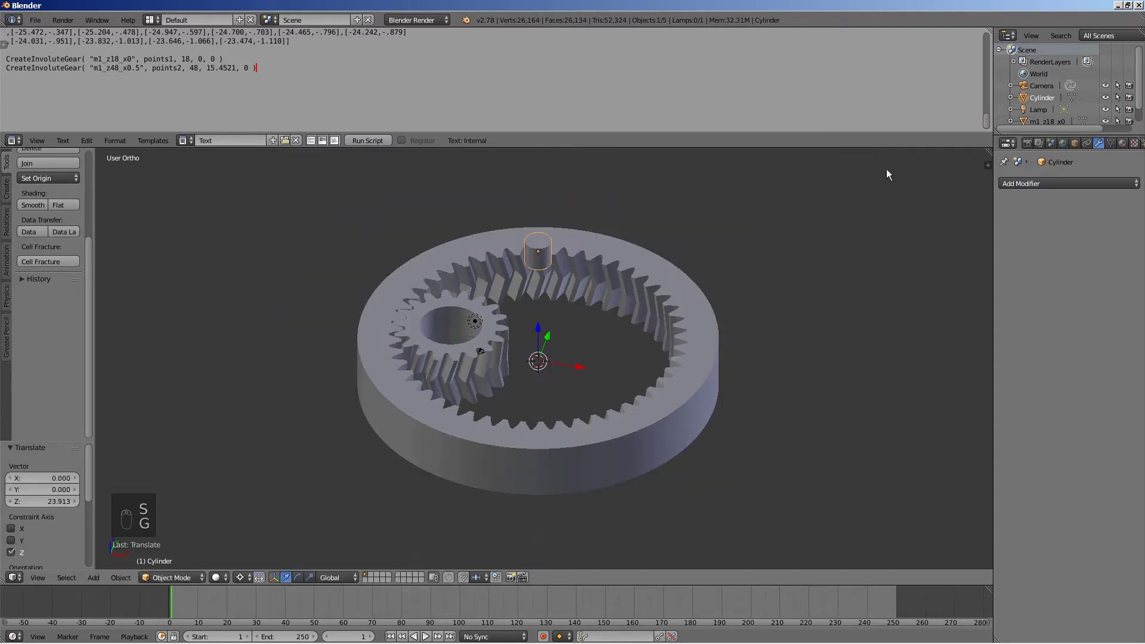
# - Rename the cylinder object as Axis1
pyautogui.doubleClick(1042, 97)
pyautogui.write('Axis')
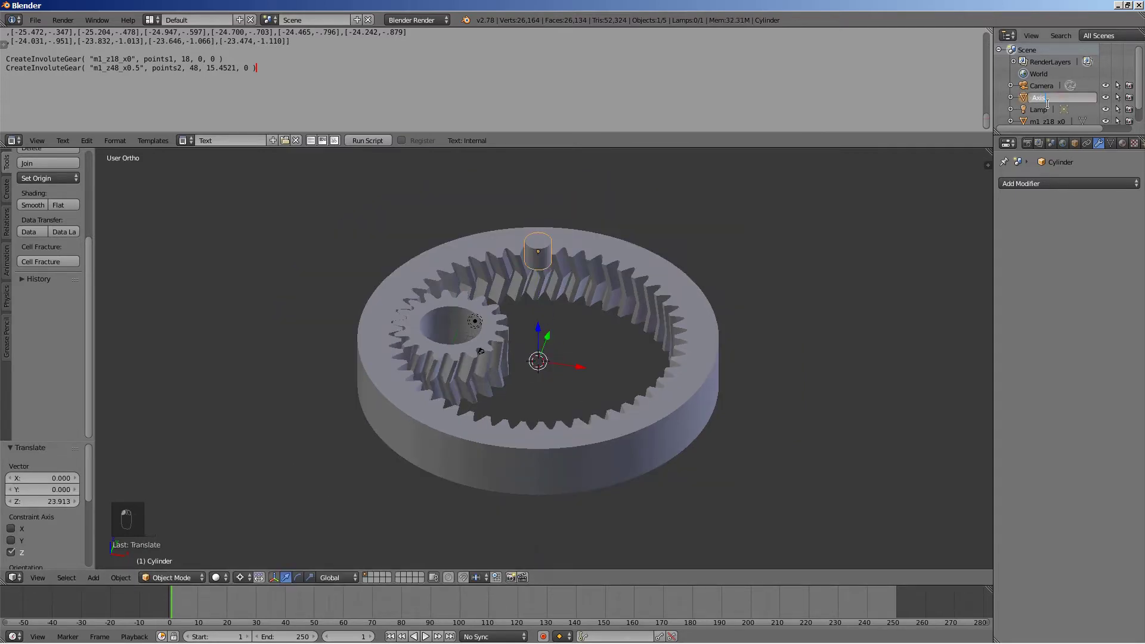
pyautogui.write('1')
pyautogui.press('Return')
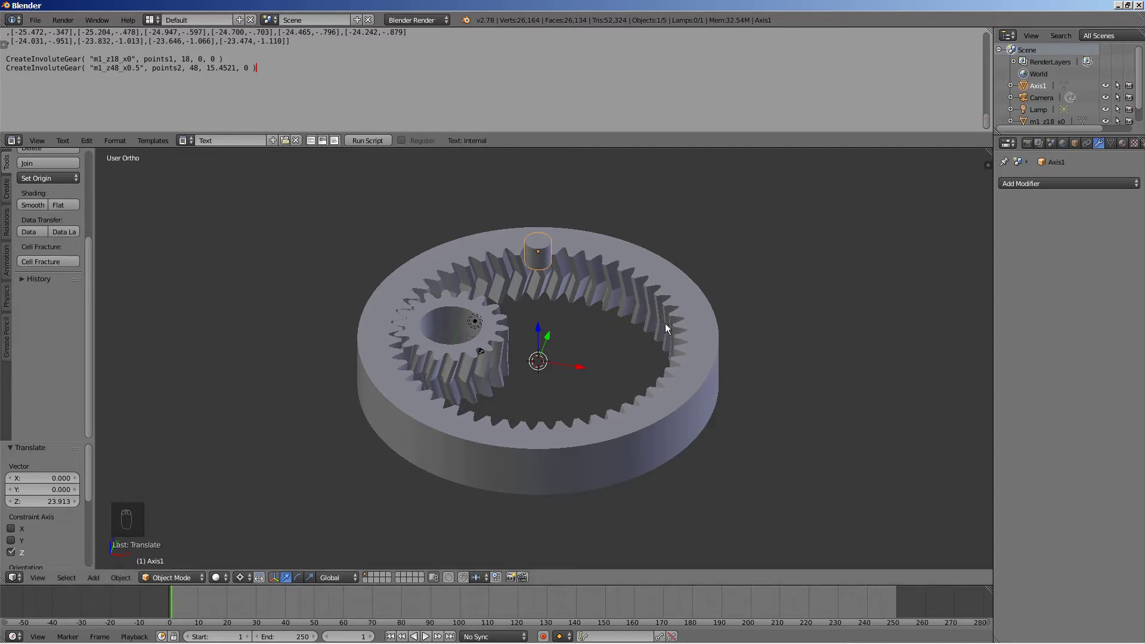
# - Add an arrows empty at the ring gear's center and scale it up to about 3.23
pyautogui.hotkey('shift', 'a')
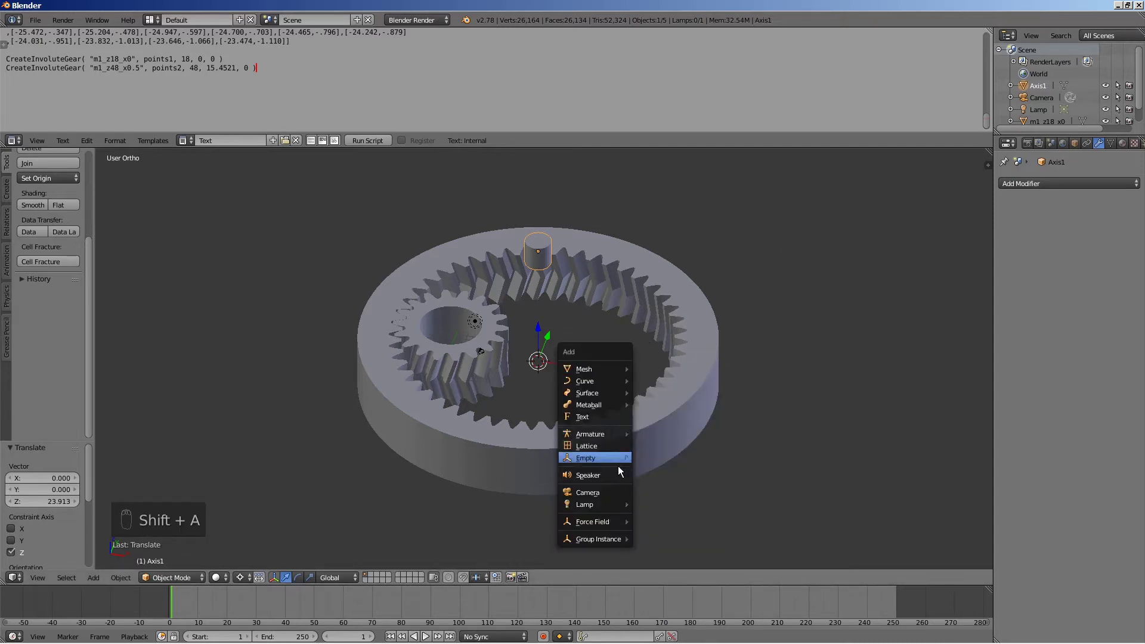
pyautogui.moveTo(618, 459)
pyautogui.click(675, 475)
pyautogui.press('s')
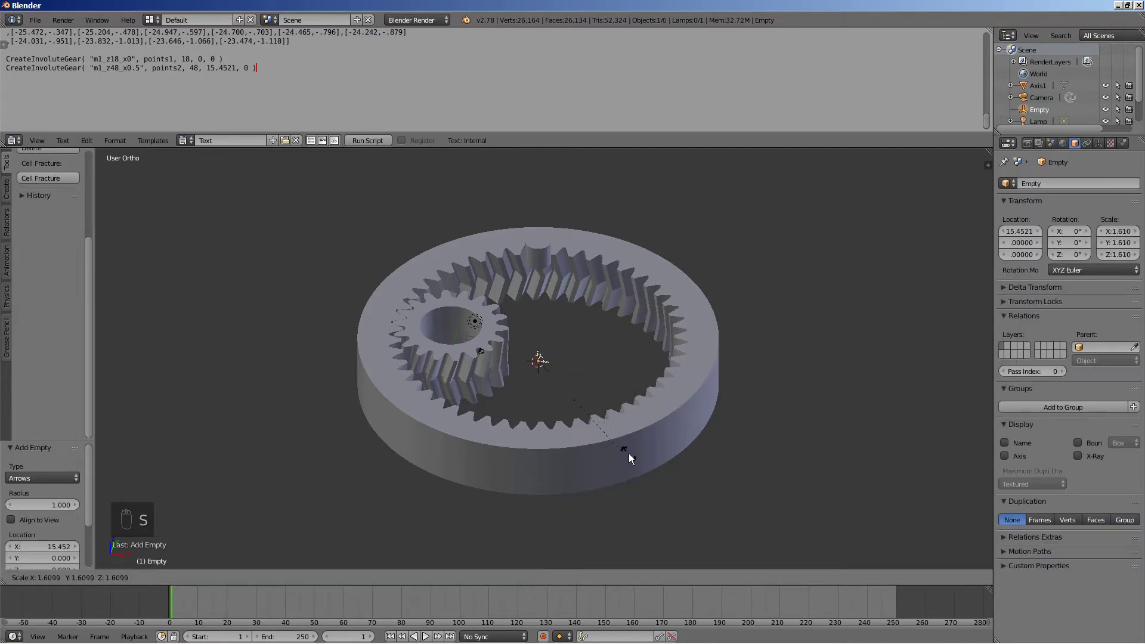
pyautogui.click(754, 486)
# - Move the empty up about 15.7 units along Z and rename it Hinge1
pyautogui.press('g')
pyautogui.press('z')
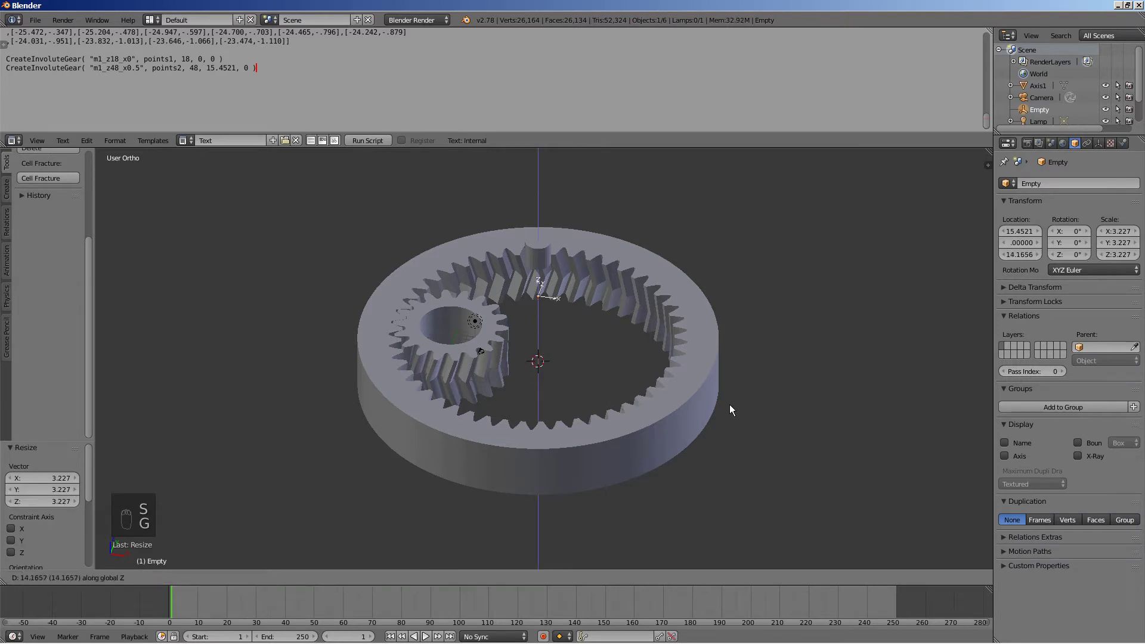
pyautogui.click(738, 396)
pyautogui.moveTo(738, 397); pyautogui.dragTo(732, 374, button='middle')
pyautogui.doubleClick(1039, 109)
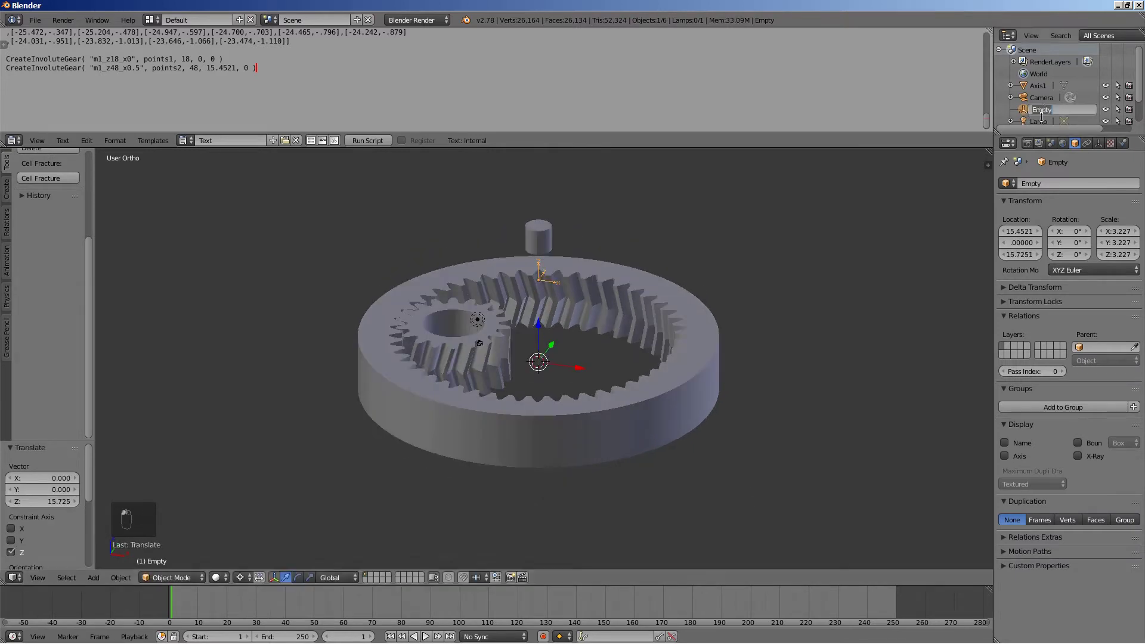
pyautogui.write('Hinge1')
pyautogui.press('Return')
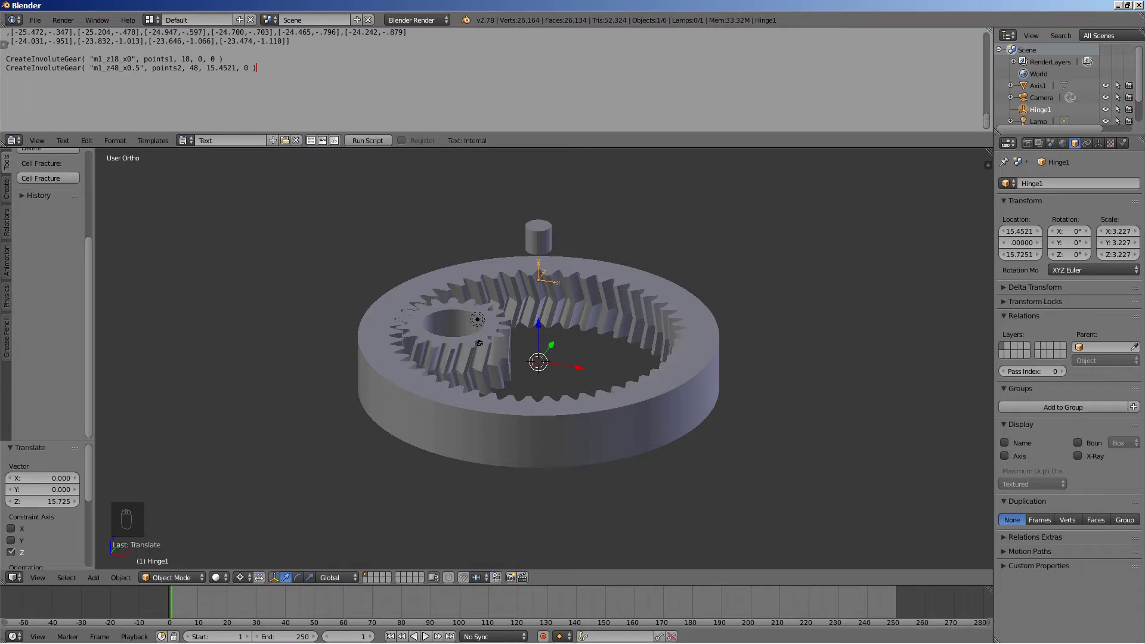
# - Select the 18-tooth gear and snap the 3D cursor to its origin
pyautogui.rightClick(460, 355)
pyautogui.hotkey('shift', 's')
pyautogui.click(454, 429)
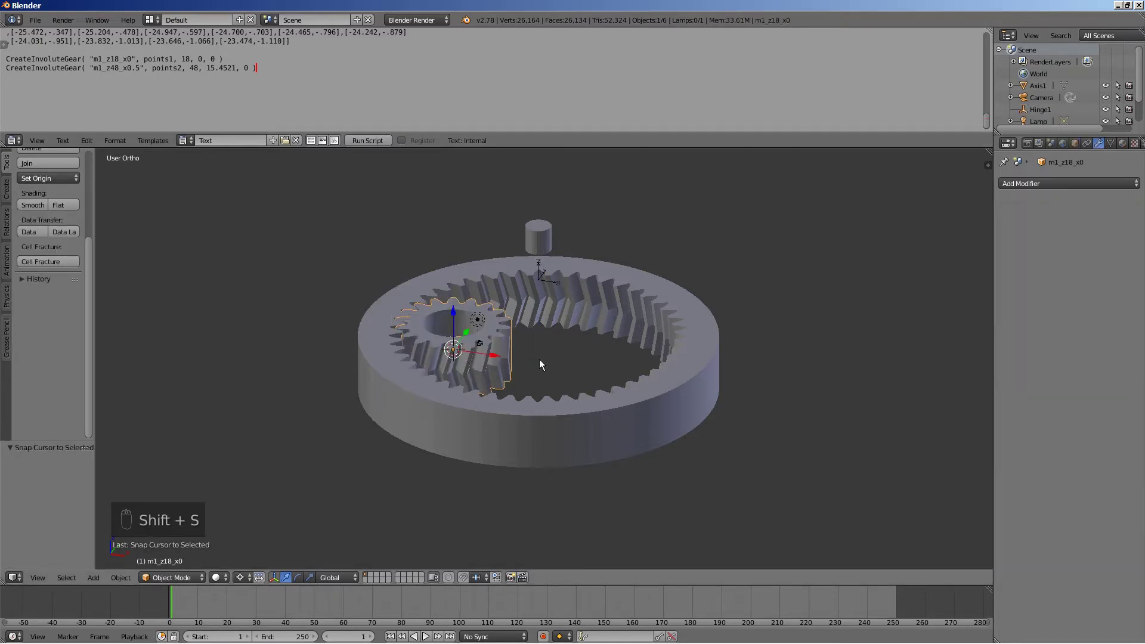
# - Add a cylinder mesh at the 18-tooth gear's center and scale it up to a size similar to Axis1
pyautogui.hotkey('shift', 'a')
pyautogui.moveTo(530, 269)
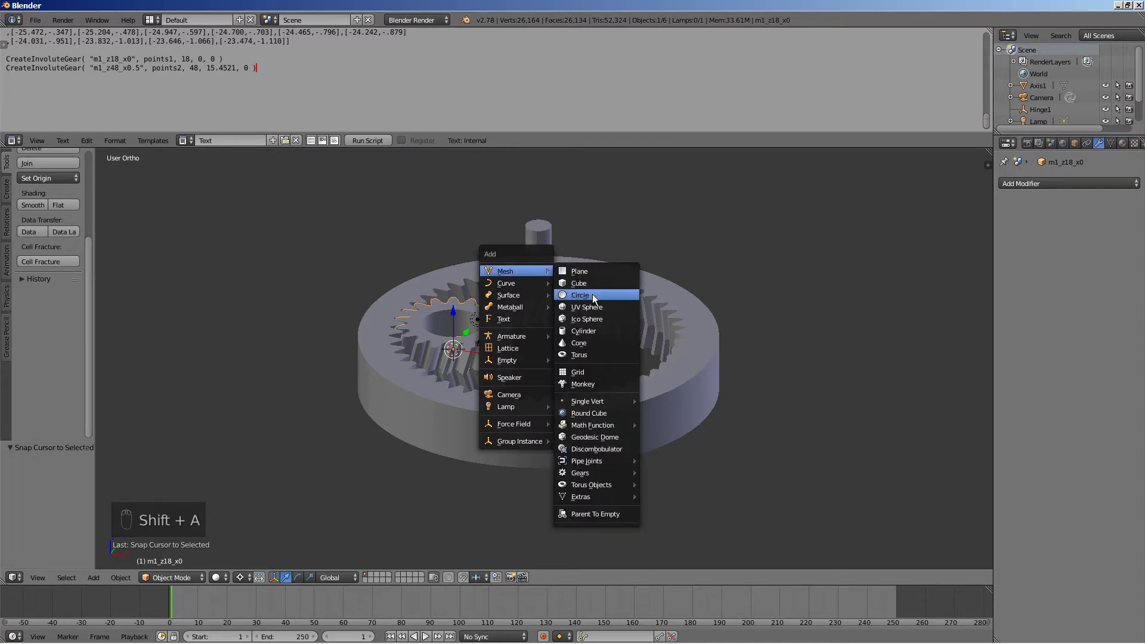
pyautogui.click(585, 329)
pyautogui.press('s')
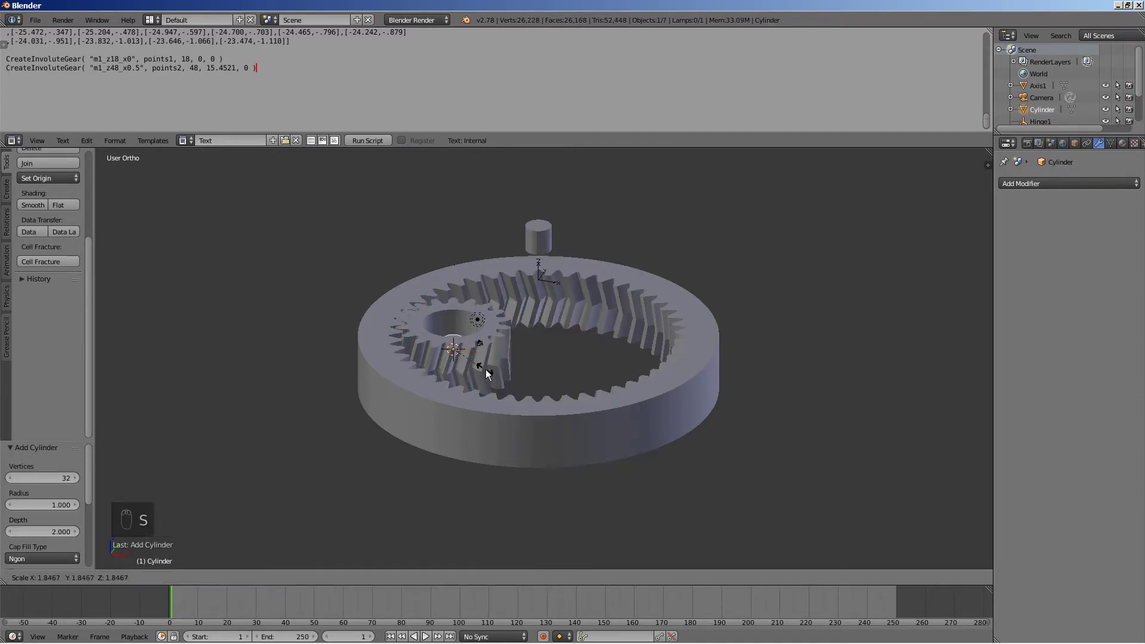
pyautogui.click(487, 367)
# - Raise the new cylinder about 28.4 units along Z above the small gear and rename it Axis2
pyautogui.press('g')
pyautogui.press('z')
pyautogui.click(473, 220)
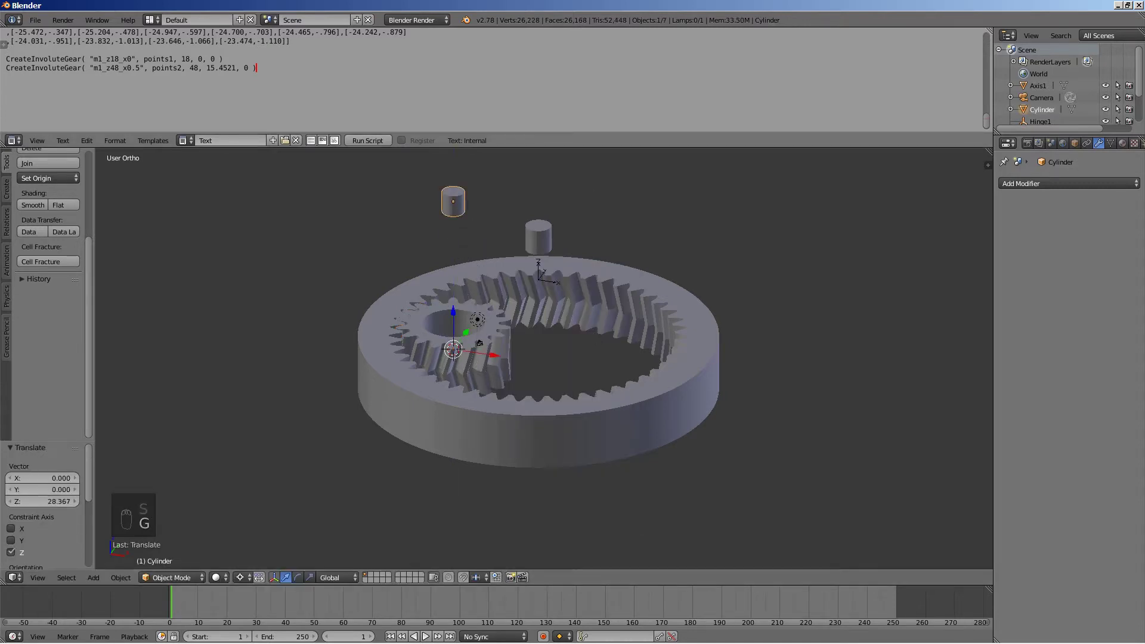
pyautogui.doubleClick(1041, 109)
pyautogui.write('A')
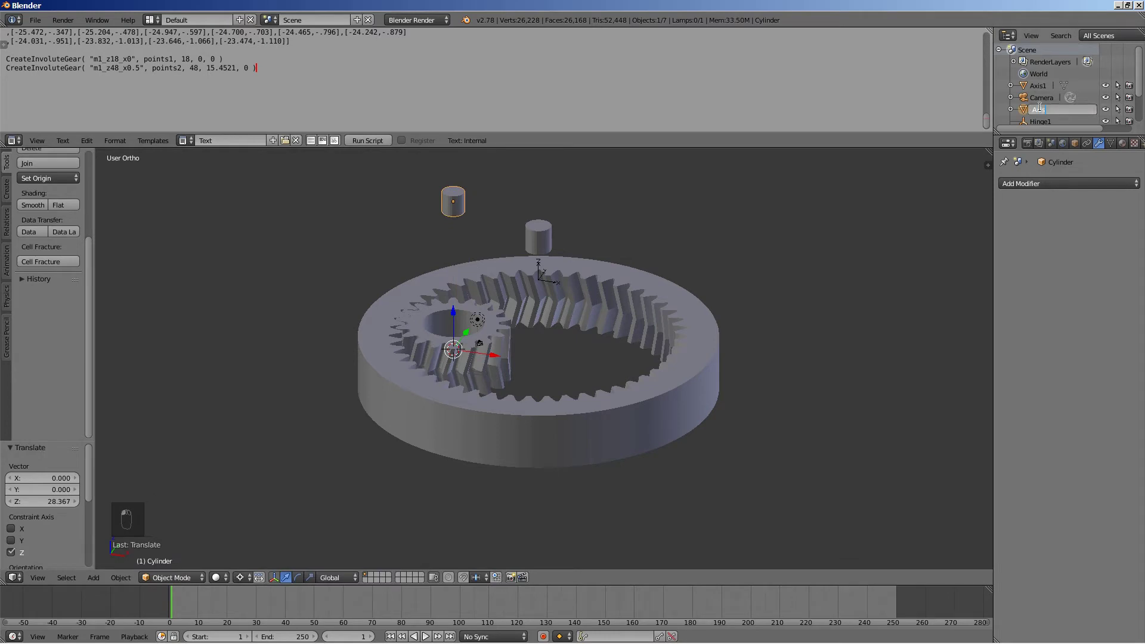
pyautogui.write('xis2')
pyautogui.press('Return')
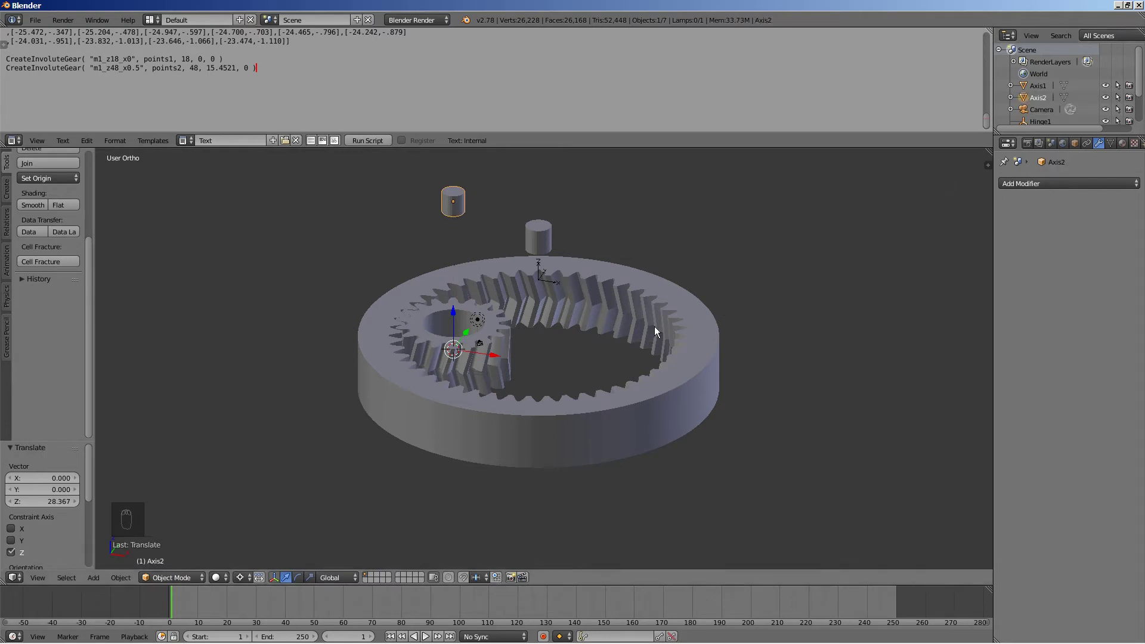
# - Add an arrows empty at the 18-tooth gear's center and scale it up to about 5.09
pyautogui.moveTo(675, 310); pyautogui.dragTo(524, 384, button='middle')
pyautogui.hotkey('shift', 'a')
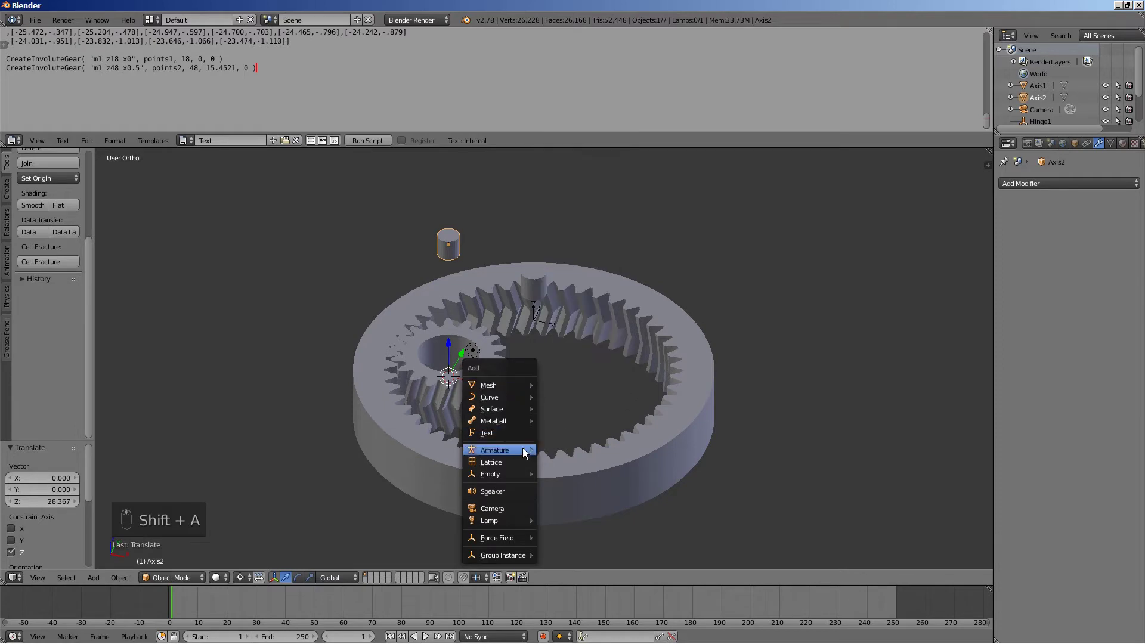
pyautogui.moveTo(524, 473)
pyautogui.click(581, 489)
pyautogui.press('s')
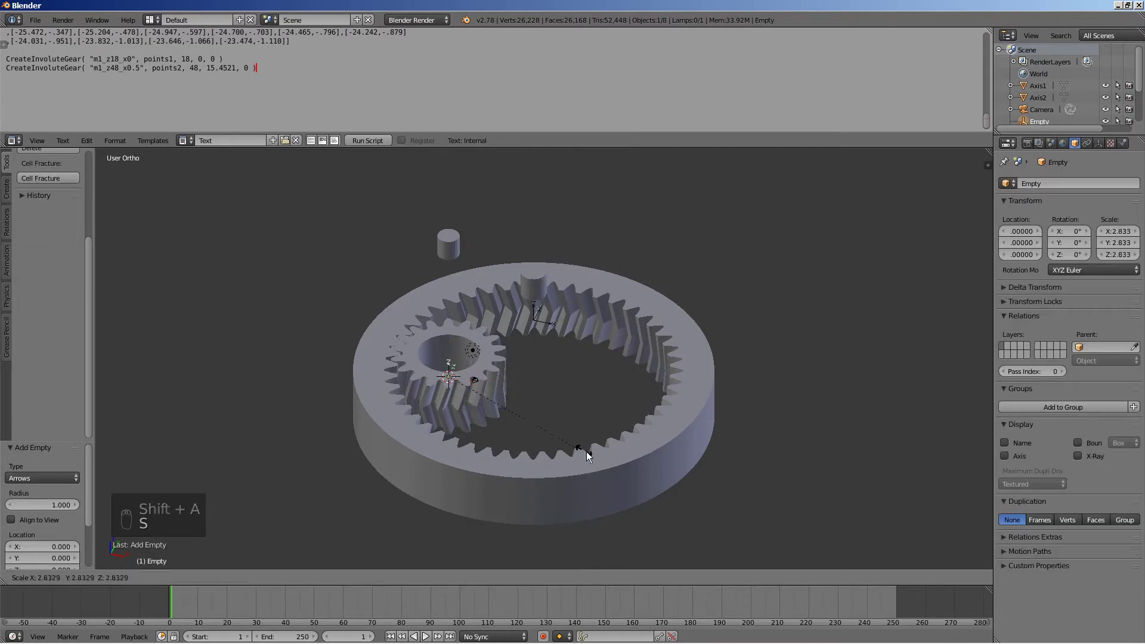
pyautogui.click(701, 475)
# - Move the small gear's empty up about 18.8 units along Z and rename it Hinge2
pyautogui.press('g')
pyautogui.press('z')
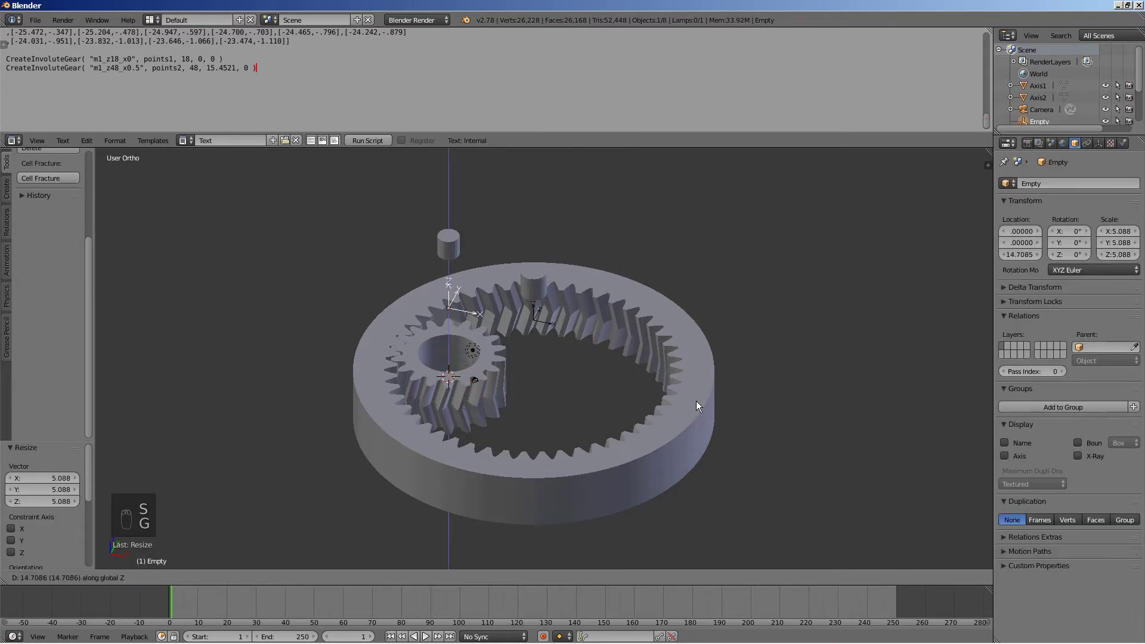
pyautogui.click(700, 383)
pyautogui.doubleClick(1044, 122)
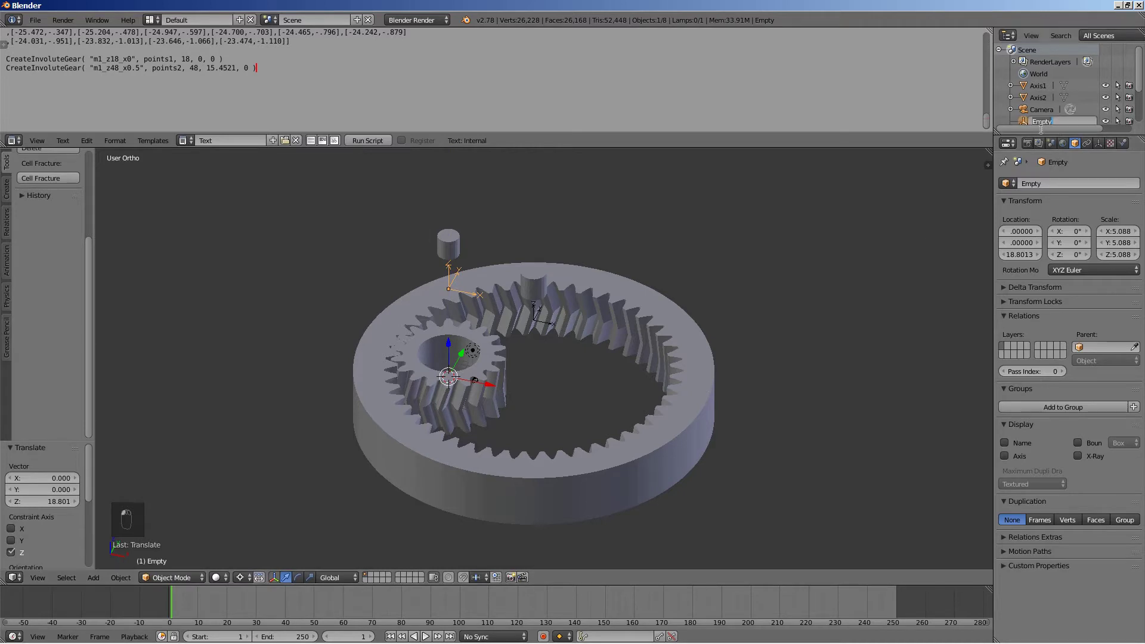
pyautogui.write('Hinge2')
pyautogui.press('Return')
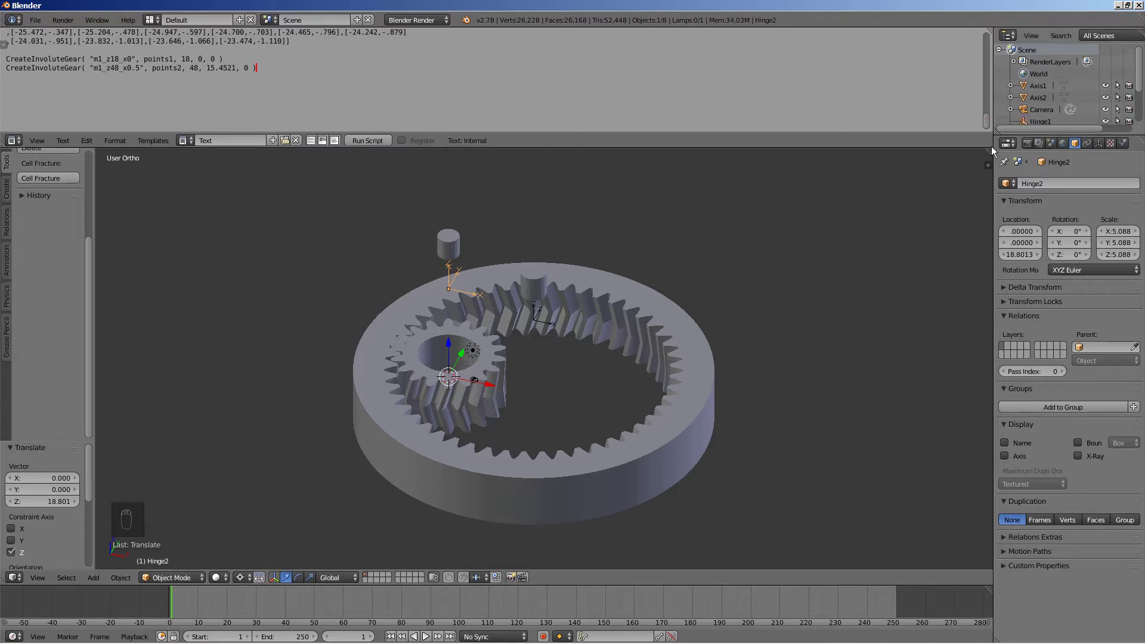
# - Add another arrows empty at the 18-tooth gear's center and scale it up to about 2.3
pyautogui.keyDown('shift'); pyautogui.moveTo(650, 334); pyautogui.dragTo(641, 316, button='middle'); pyautogui.keyUp('shift')
pyautogui.hotkey('shift', 'a')
pyautogui.moveTo(649, 375)
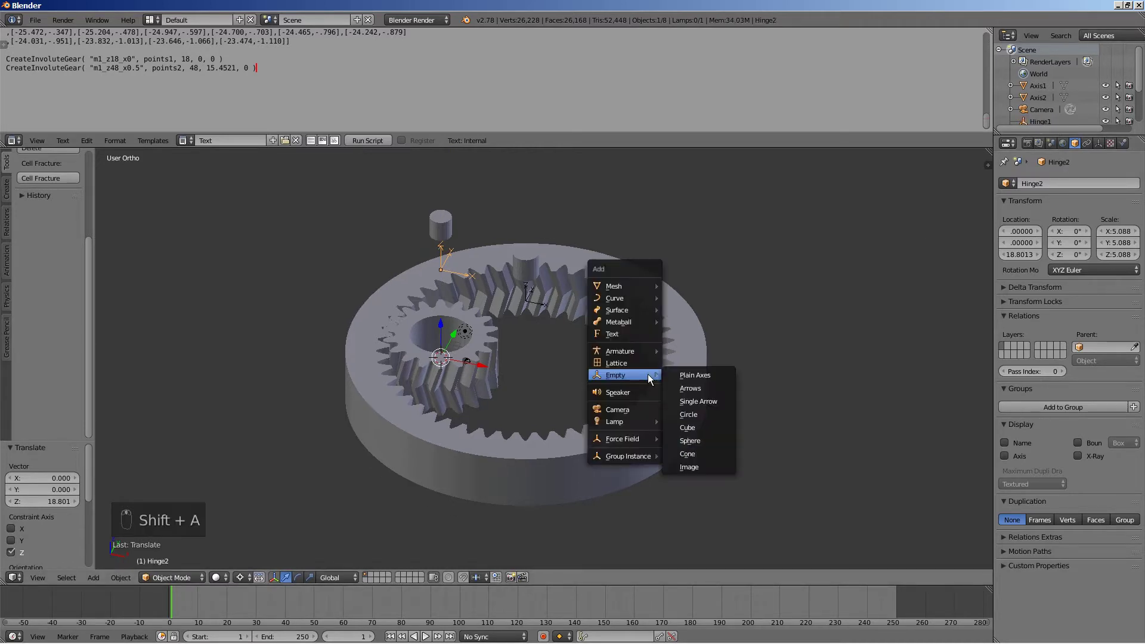
pyautogui.click(690, 389)
pyautogui.press('s')
pyautogui.click(606, 385)
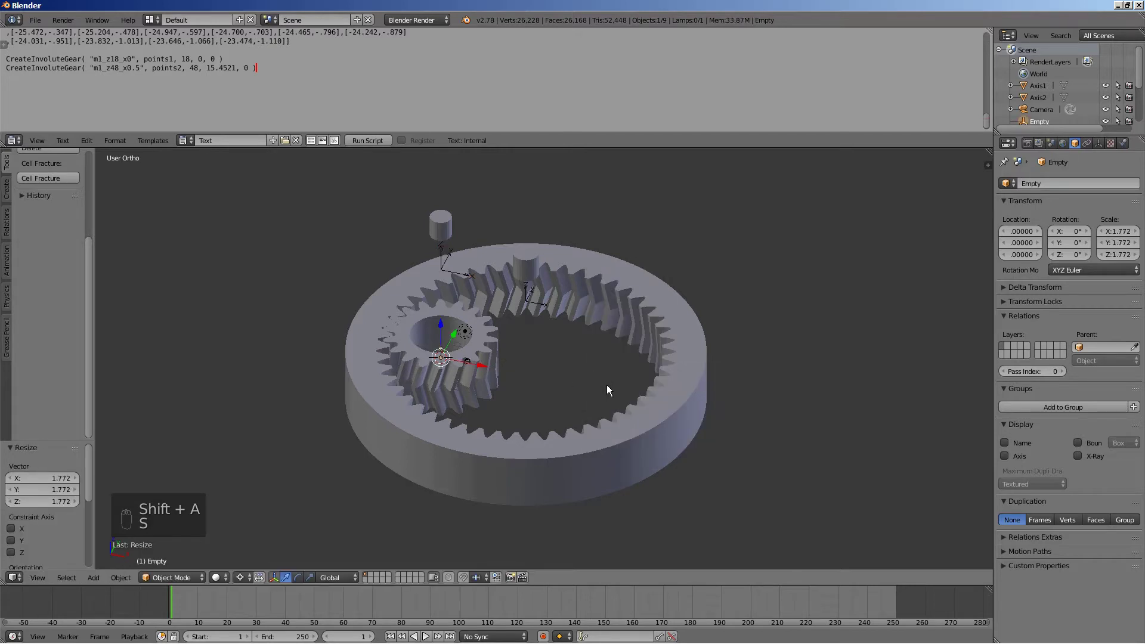
pyautogui.press('s')
pyautogui.click(639, 392)
# - Rotate the new arrows empty 90° about the Y axis
pyautogui.press('r')
pyautogui.press('y')
pyautogui.press('9')
pyautogui.press('0')
pyautogui.press('Return')
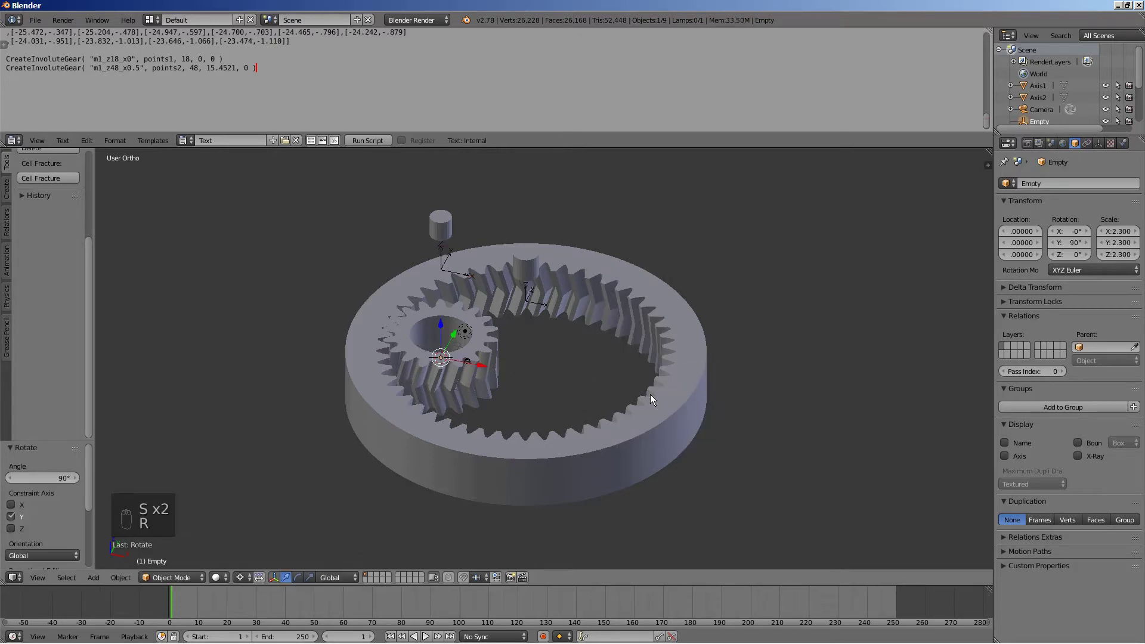
# - Move the rotated empty up about 15.2 units along Z, below Hinge2, and rename it Motor
pyautogui.press('g')
pyautogui.press('z')
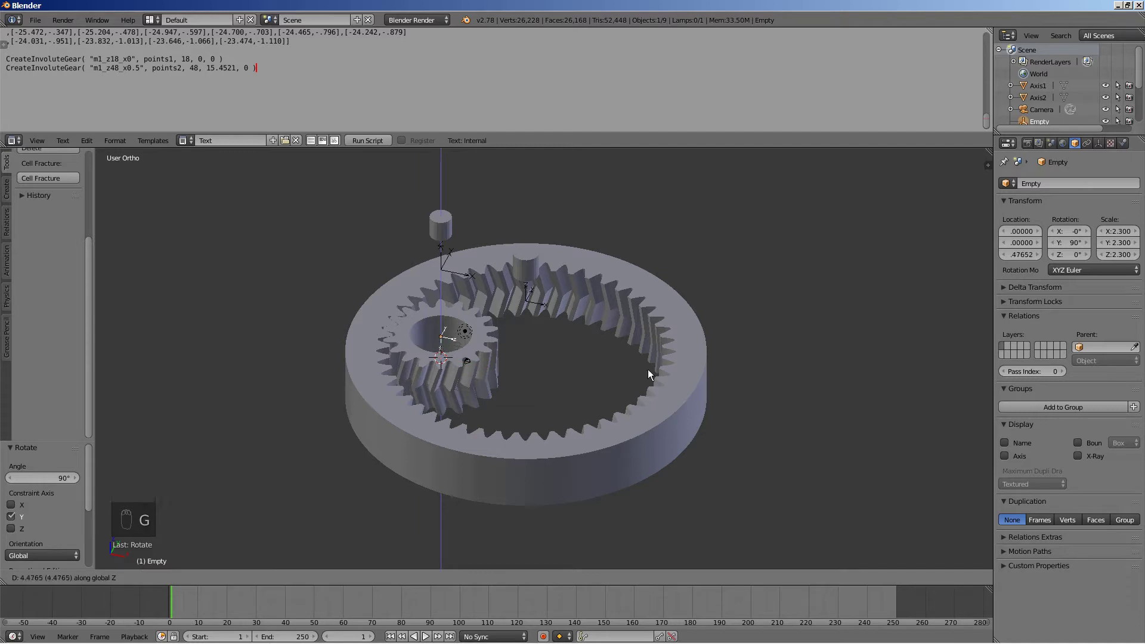
pyautogui.click(641, 323)
pyautogui.moveTo(605, 323); pyautogui.dragTo(596, 291, button='middle')
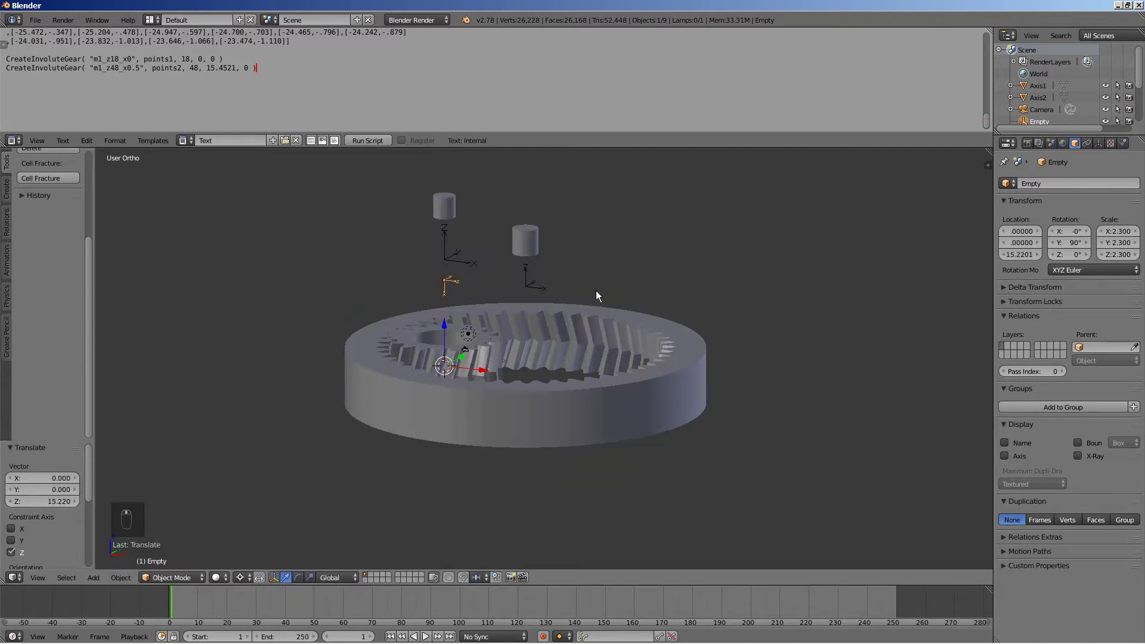
pyautogui.doubleClick(1040, 121)
pyautogui.write('Motor')
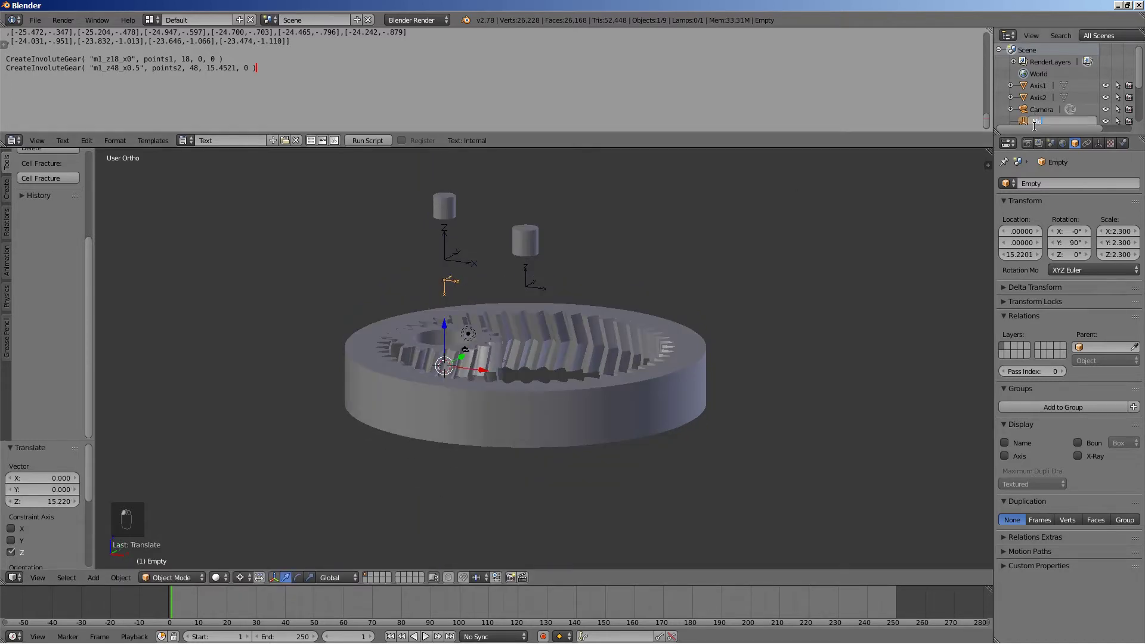
pyautogui.press('Return')
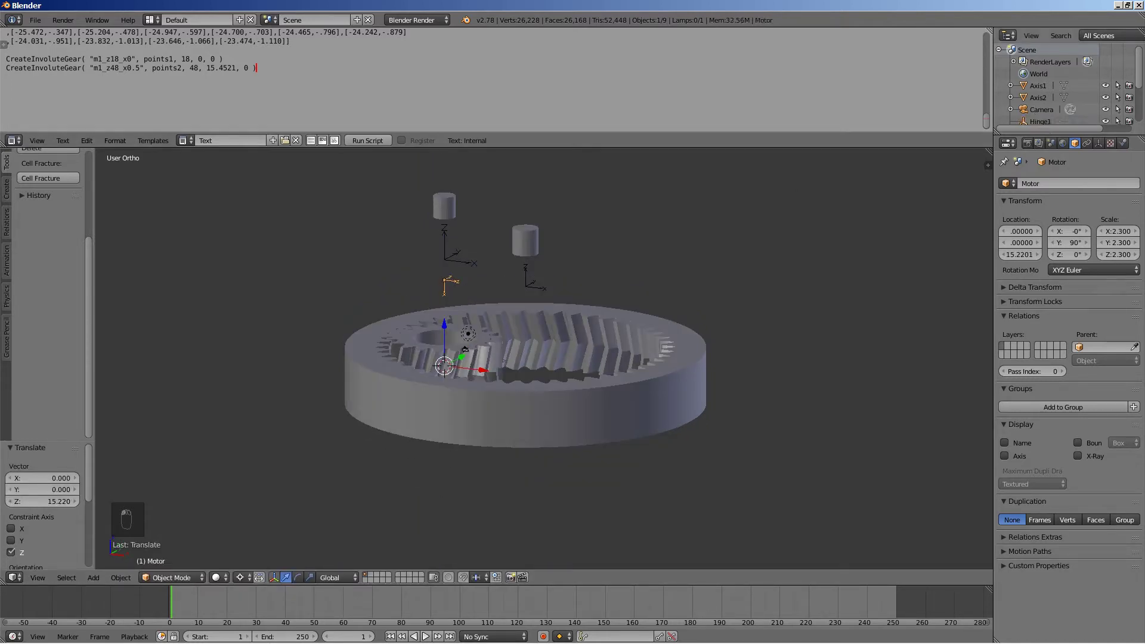
# - Enable active rigid body physics on the 48-tooth ring gear
pyautogui.moveTo(616, 310); pyautogui.dragTo(597, 318, button='middle')
pyautogui.rightClick(602, 309)
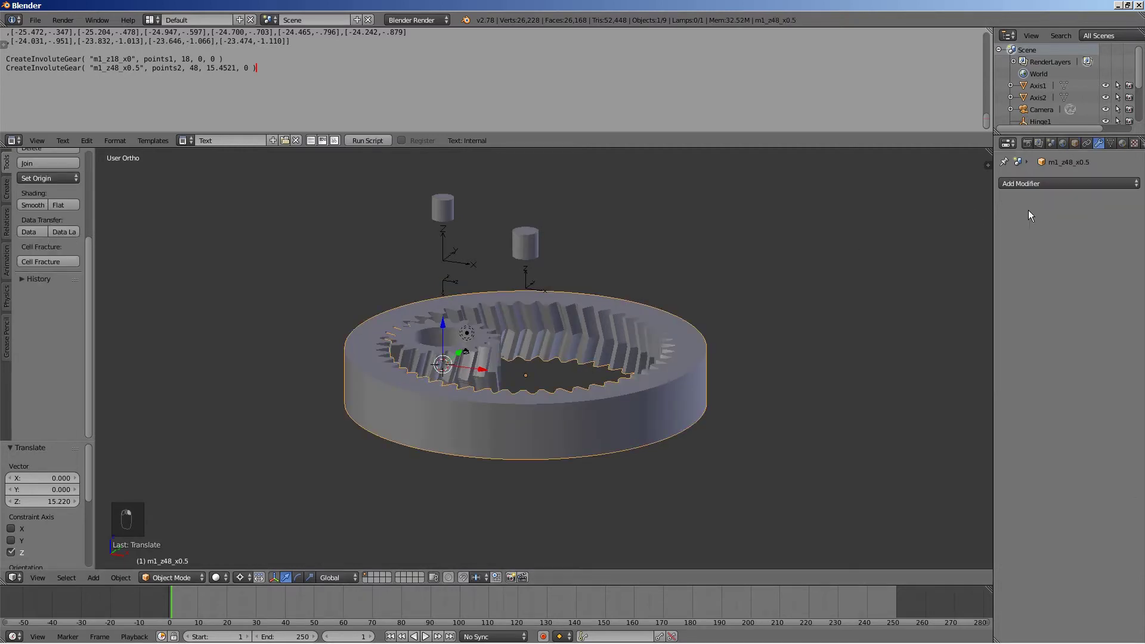
pyautogui.moveTo(994, 210); pyautogui.dragTo(959, 210)
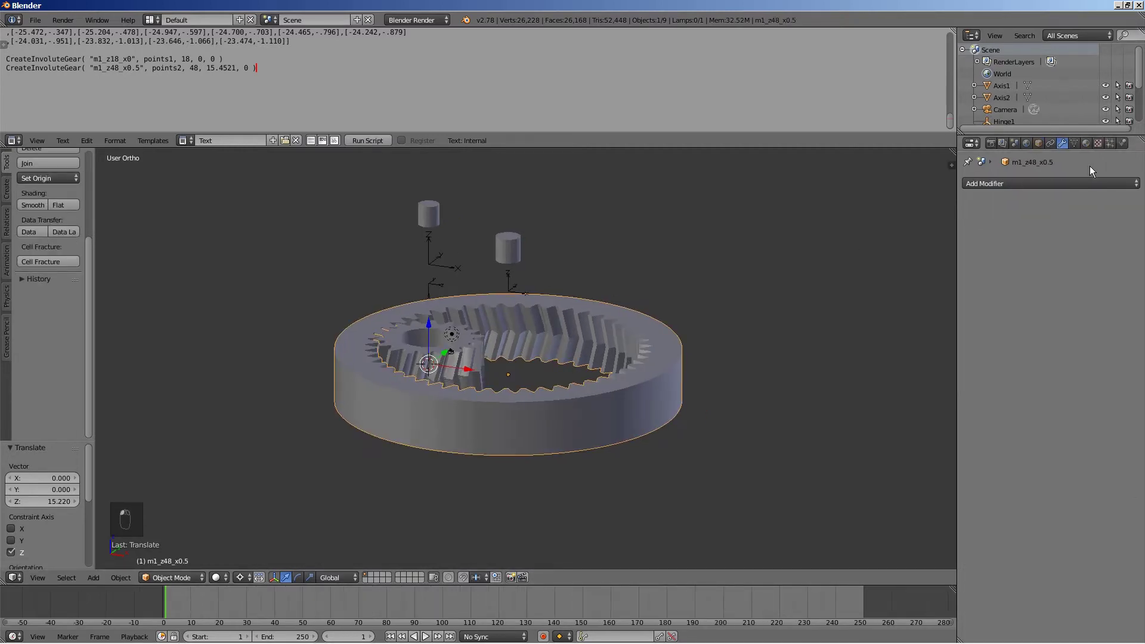
pyautogui.click(1124, 144)
pyautogui.click(1093, 237)
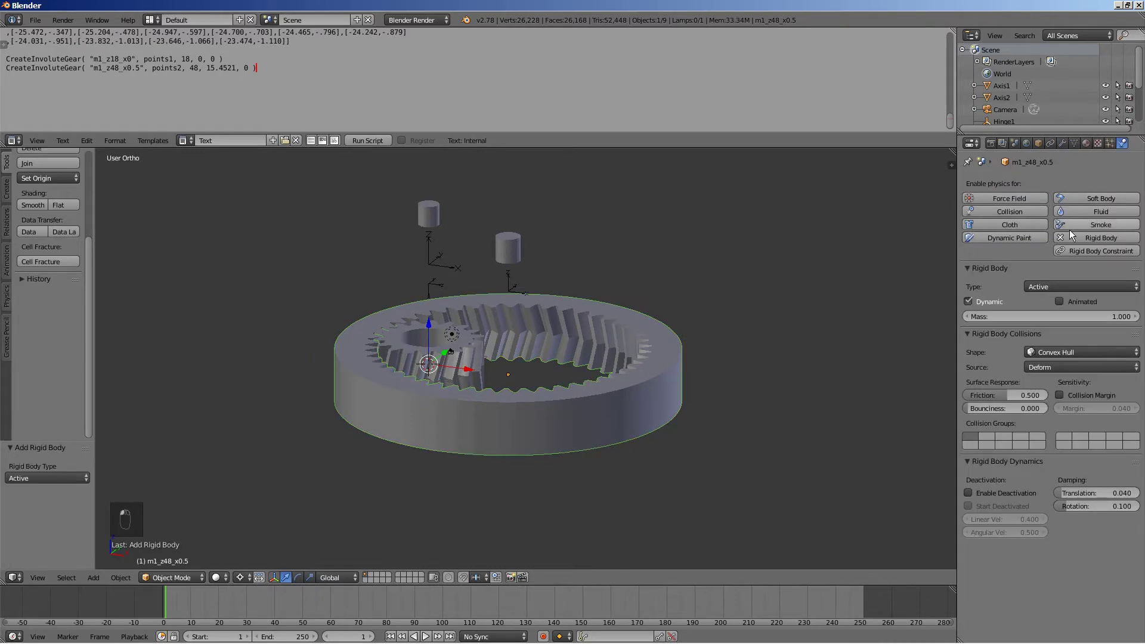
# - Set the ring gear's rigid body collision shape to Mesh with Deform as source and a collision margin of 0
pyautogui.click(1055, 352)
pyautogui.click(1048, 259)
pyautogui.click(1102, 365)
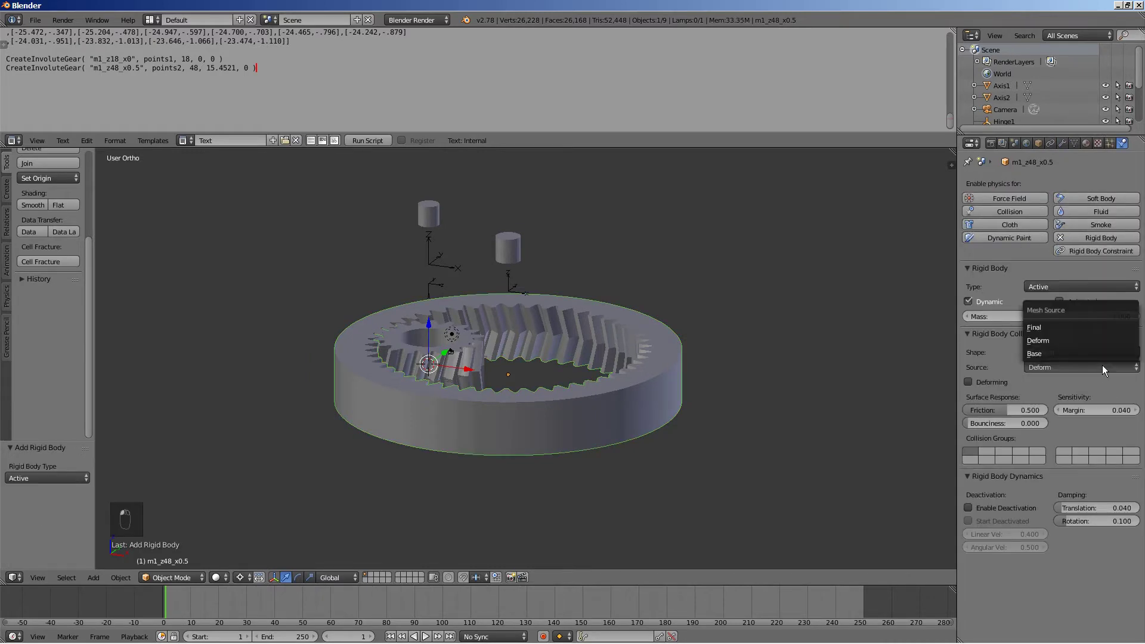
pyautogui.click(1102, 364)
pyautogui.click(967, 382)
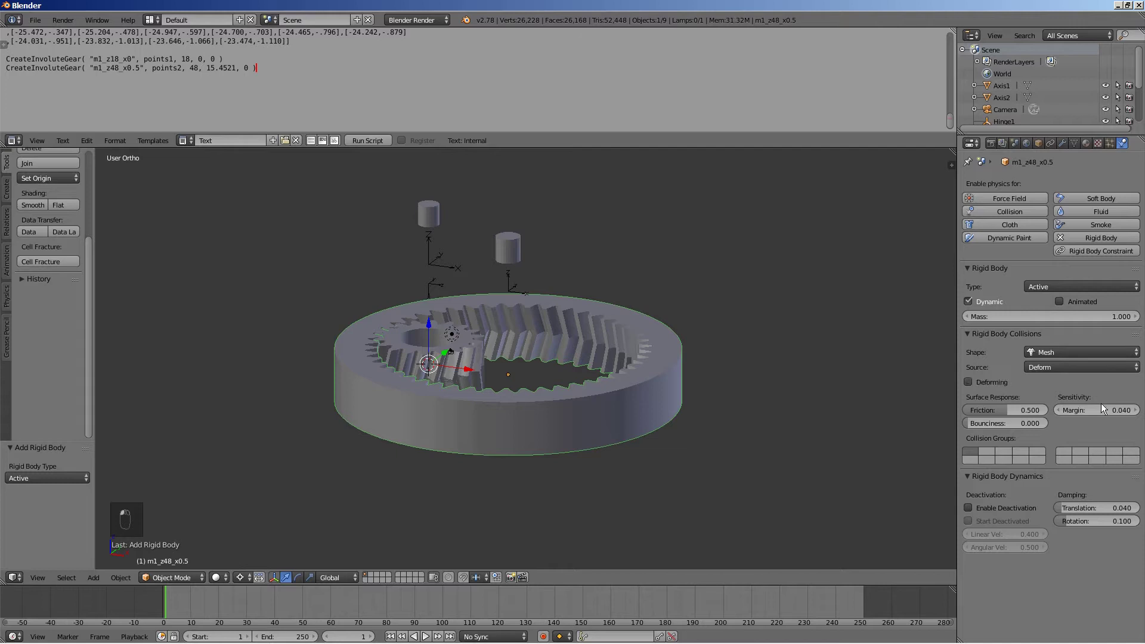
pyautogui.click(1115, 410)
pyautogui.write('0')
pyautogui.press('Return')
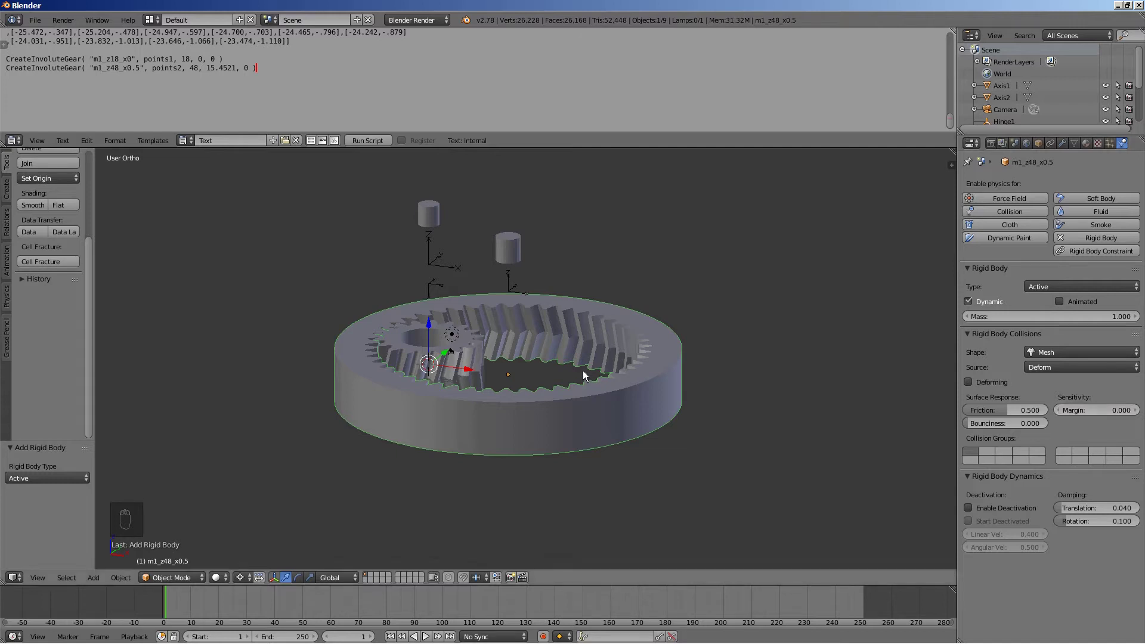
# - Enable rigid body physics on the Axis1 cylinder and make its type Passive
pyautogui.moveTo(555, 372); pyautogui.dragTo(514, 351, button='middle')
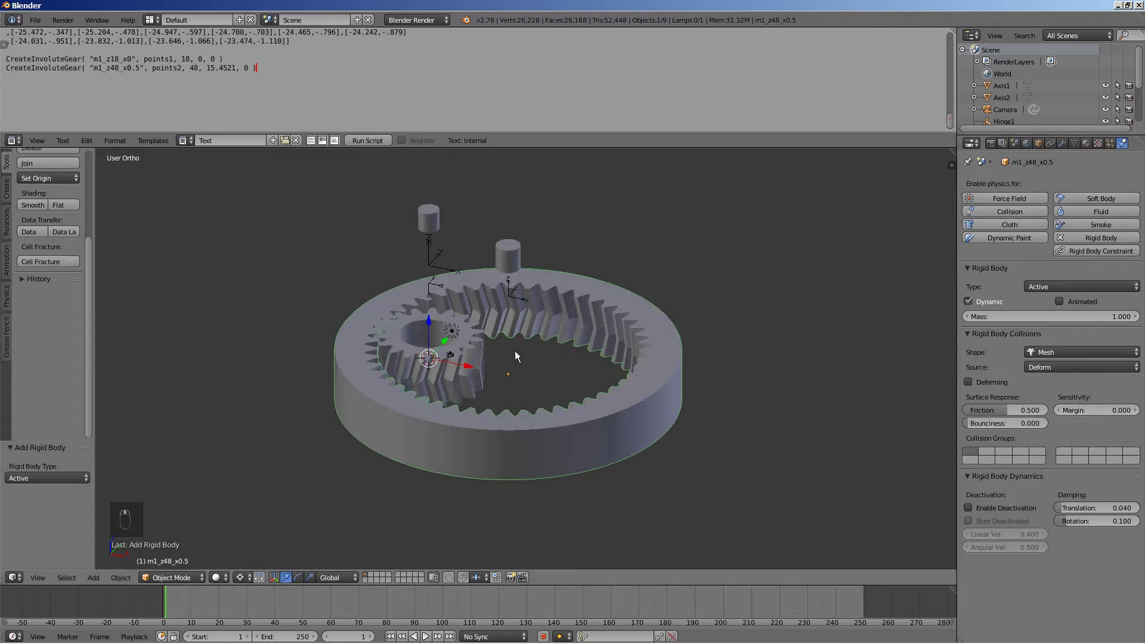
pyautogui.moveTo(532, 309); pyautogui.dragTo(532, 302, button='middle')
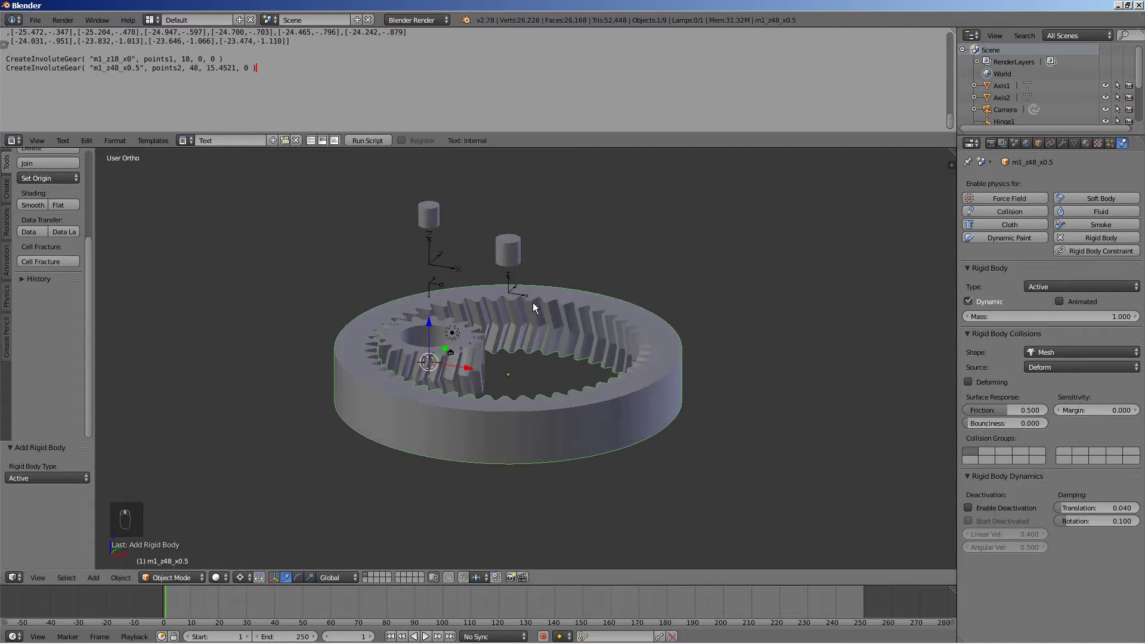
pyautogui.rightClick(516, 252)
pyautogui.click(1088, 240)
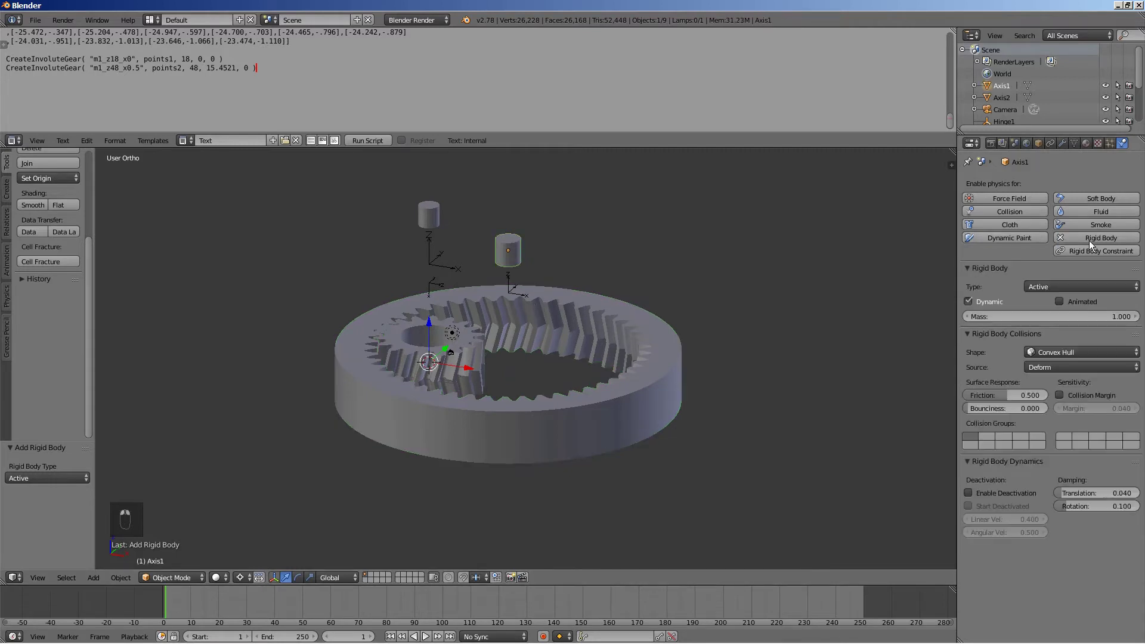
pyautogui.click(1072, 286)
pyautogui.click(1065, 264)
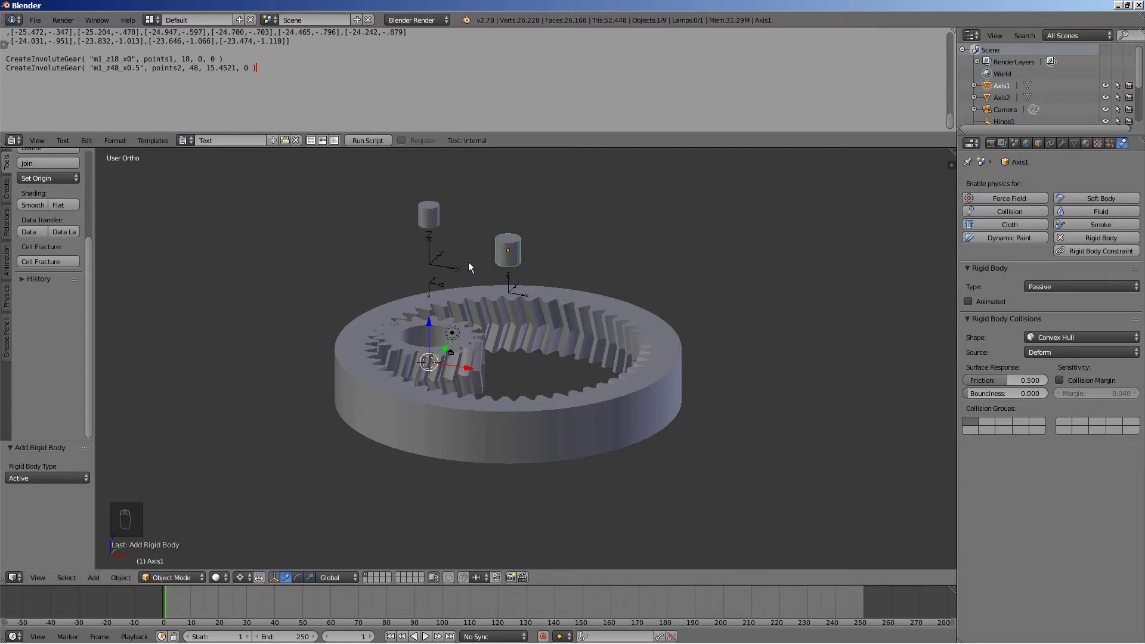
# - Add a rigid body constraint to the Hinge1 empty and set its type to Hinge
pyautogui.rightClick(510, 275)
pyautogui.click(1107, 199)
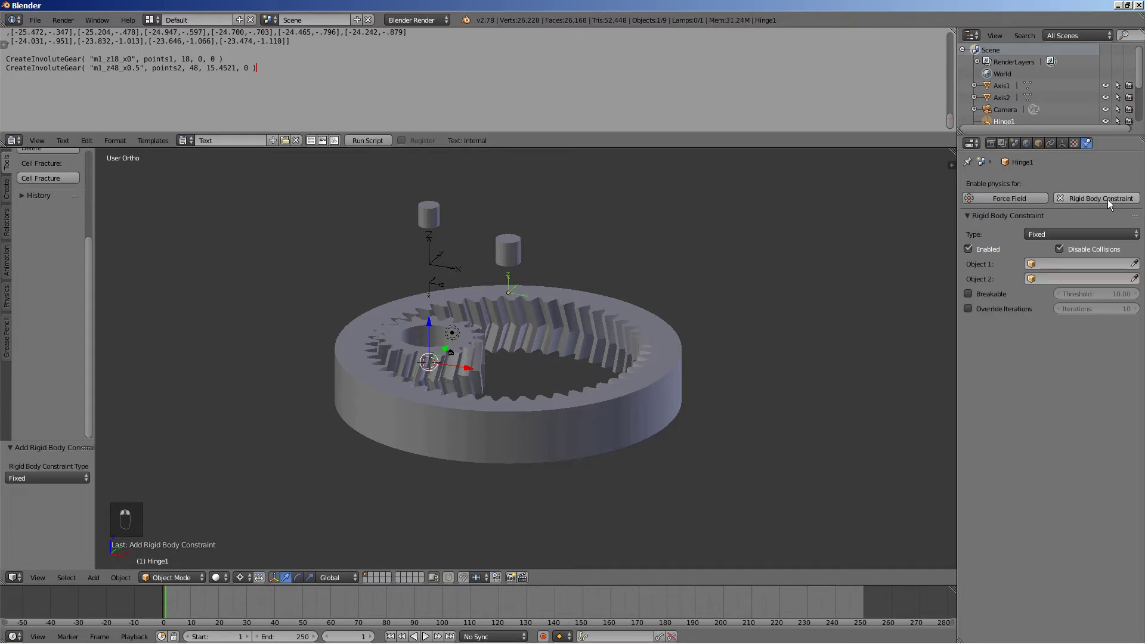
pyautogui.click(1085, 235)
pyautogui.click(1037, 194)
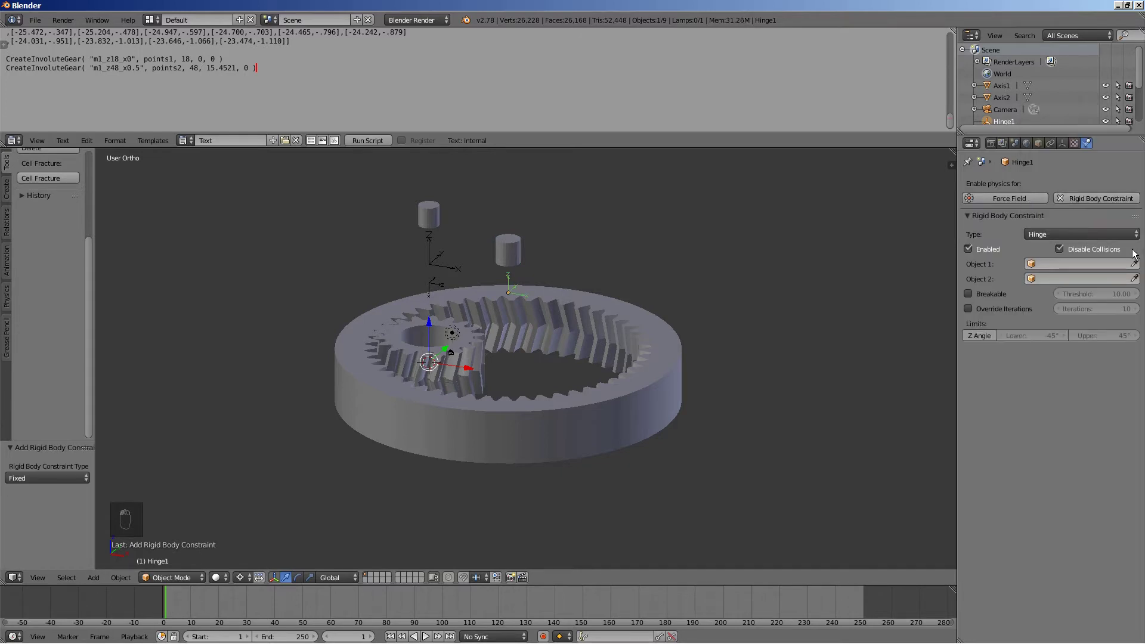
# - Link the Hinge1 constraint to m1_z48_x0.5 as Object 1 and Axis1 as Object 2
pyautogui.click(1133, 264)
pyautogui.click(664, 325)
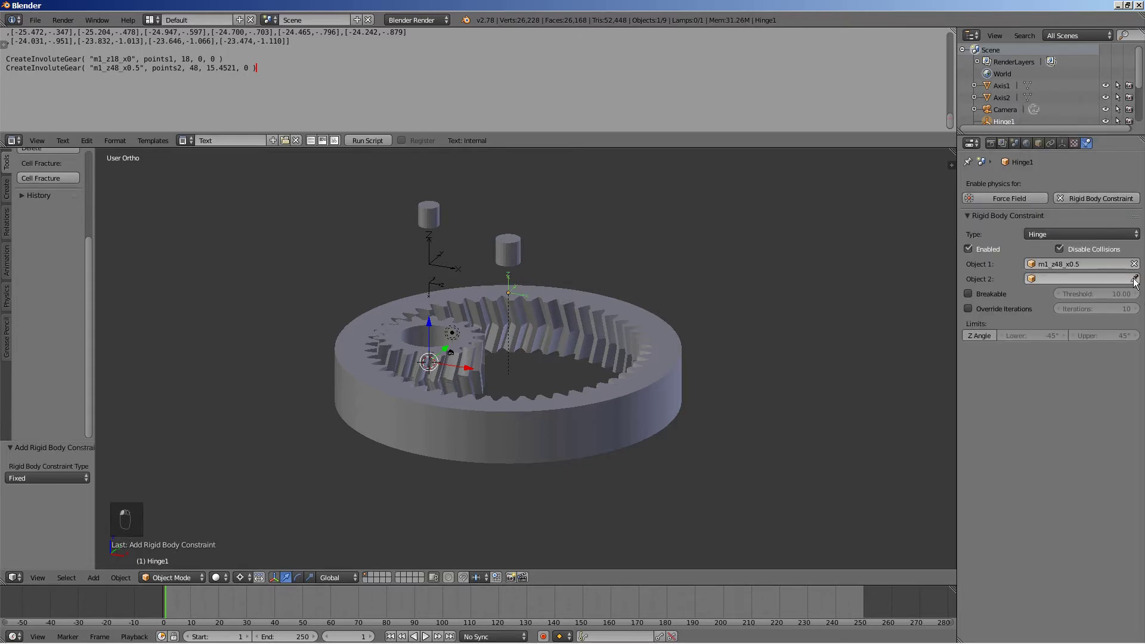
pyautogui.click(1133, 278)
pyautogui.click(516, 245)
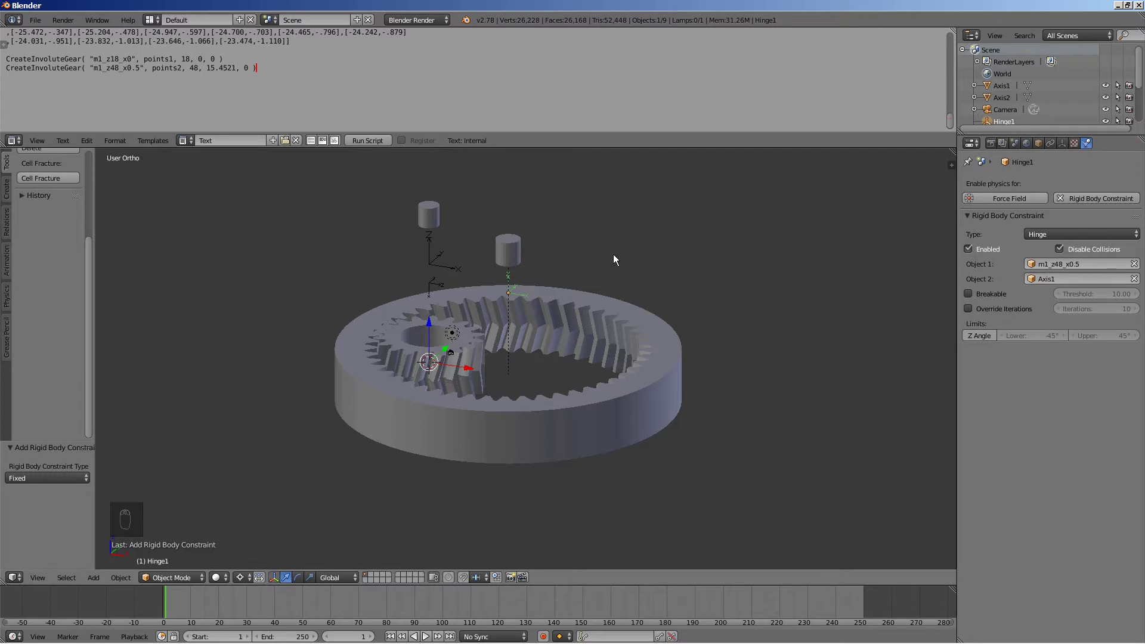
# - Enable active rigid body physics on the 18-tooth pinion with a Mesh collision shape and a collision margin of 0
pyautogui.moveTo(613, 254); pyautogui.dragTo(614, 260, button='middle')
pyautogui.rightClick(459, 342)
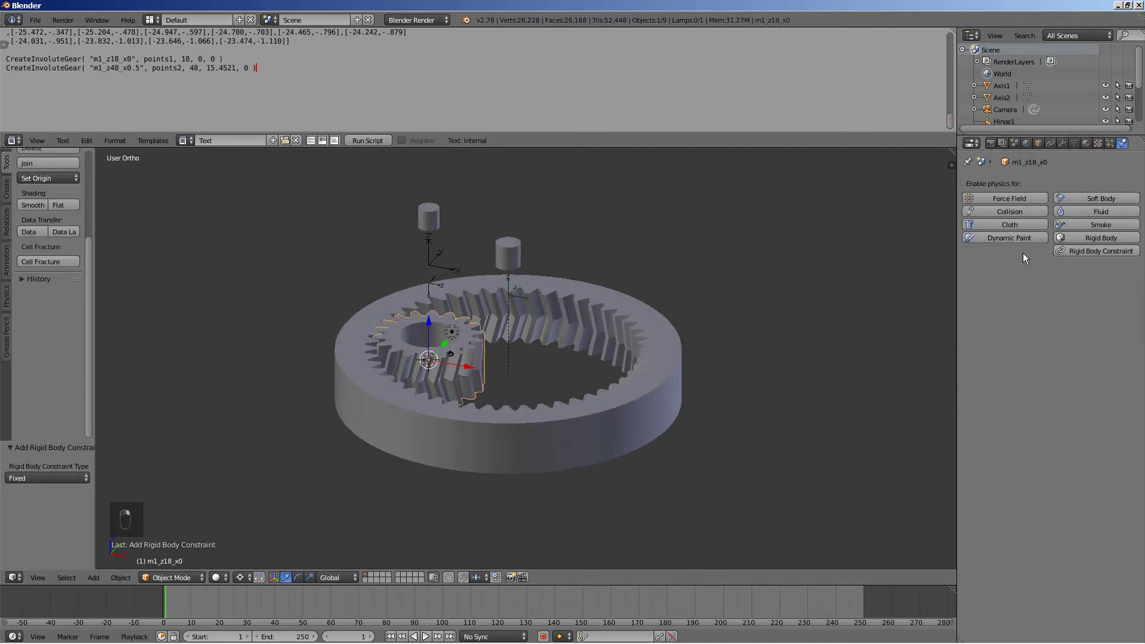
pyautogui.click(1090, 238)
pyautogui.click(1065, 350)
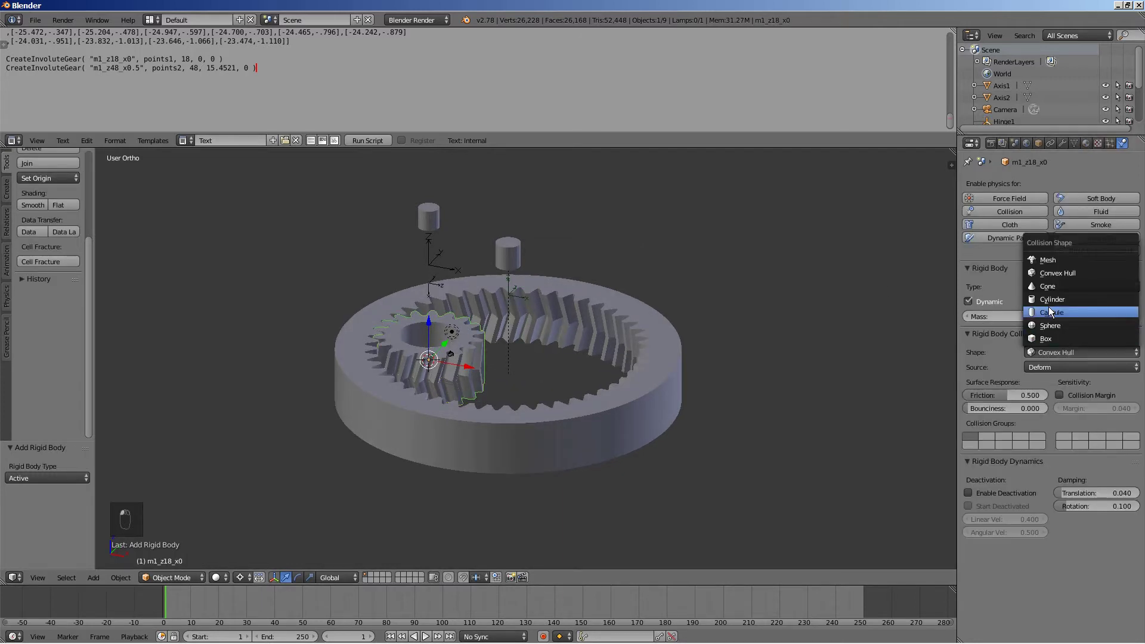
pyautogui.click(1056, 263)
pyautogui.click(1103, 409)
pyautogui.write('0')
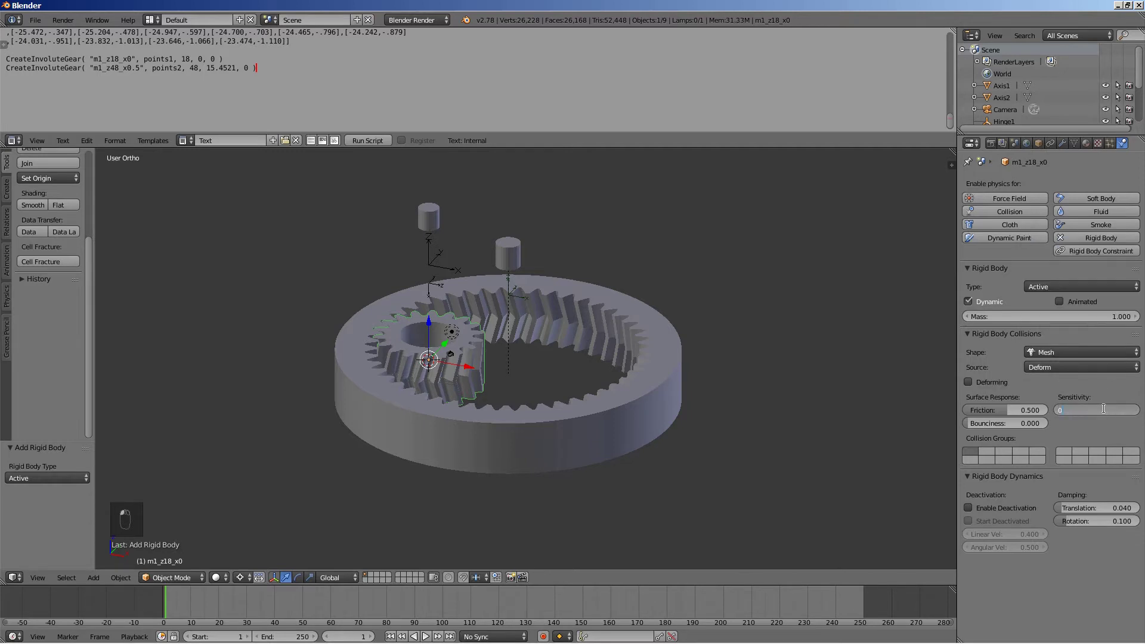
pyautogui.press('Return')
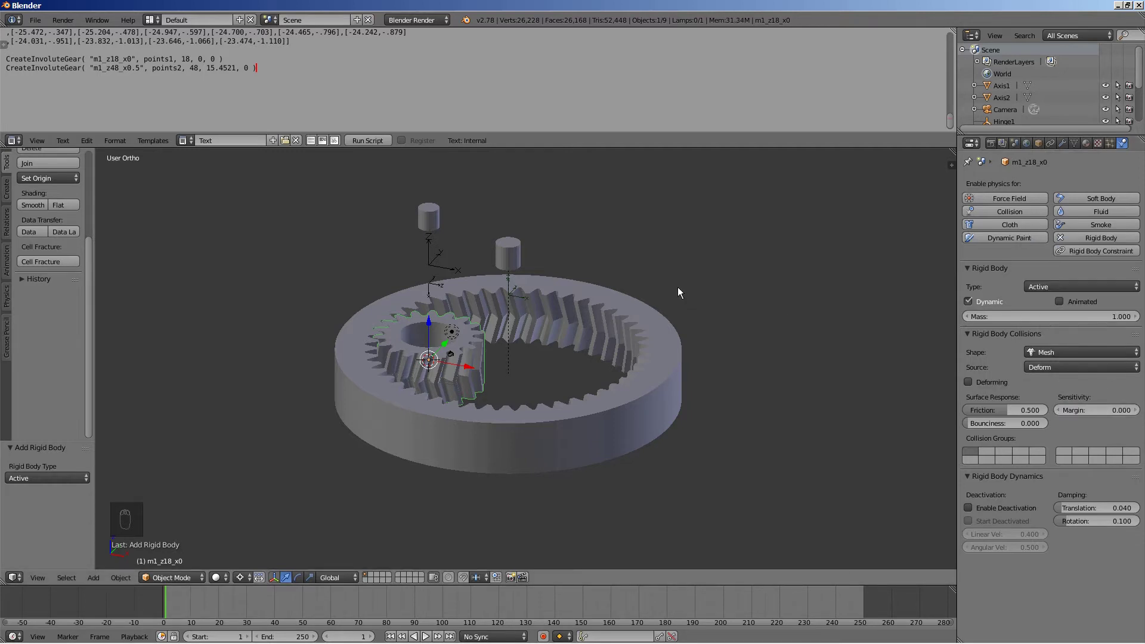
# - Enable rigid body physics on the Axis2 cylinder and set its type to Passive
pyautogui.rightClick(434, 224)
pyautogui.click(1103, 237)
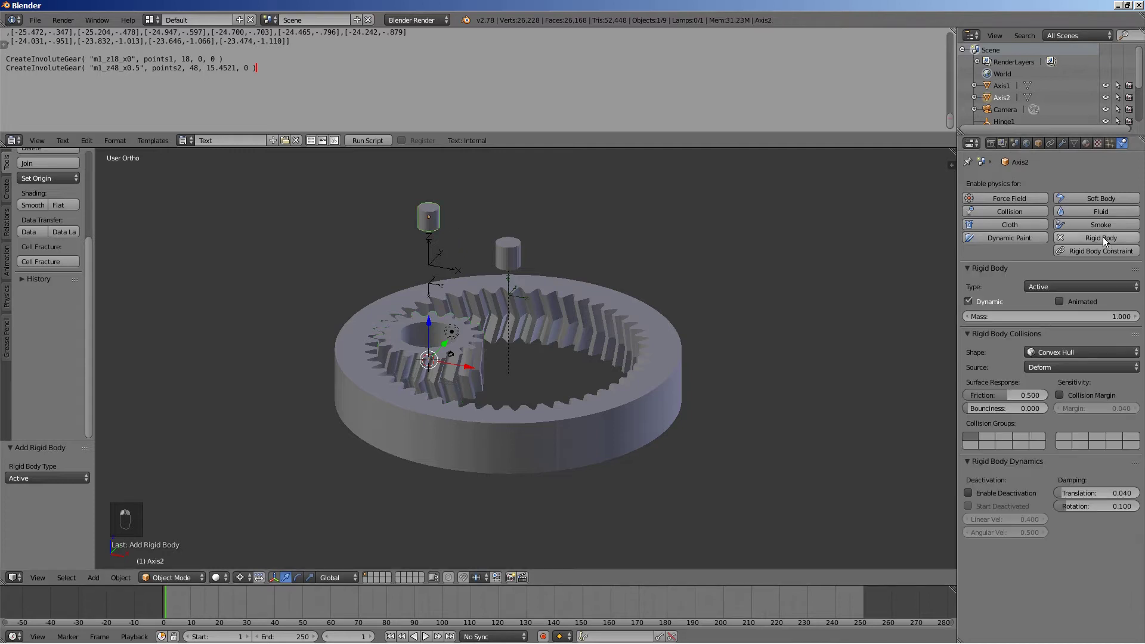
pyautogui.click(1048, 285)
pyautogui.click(1048, 260)
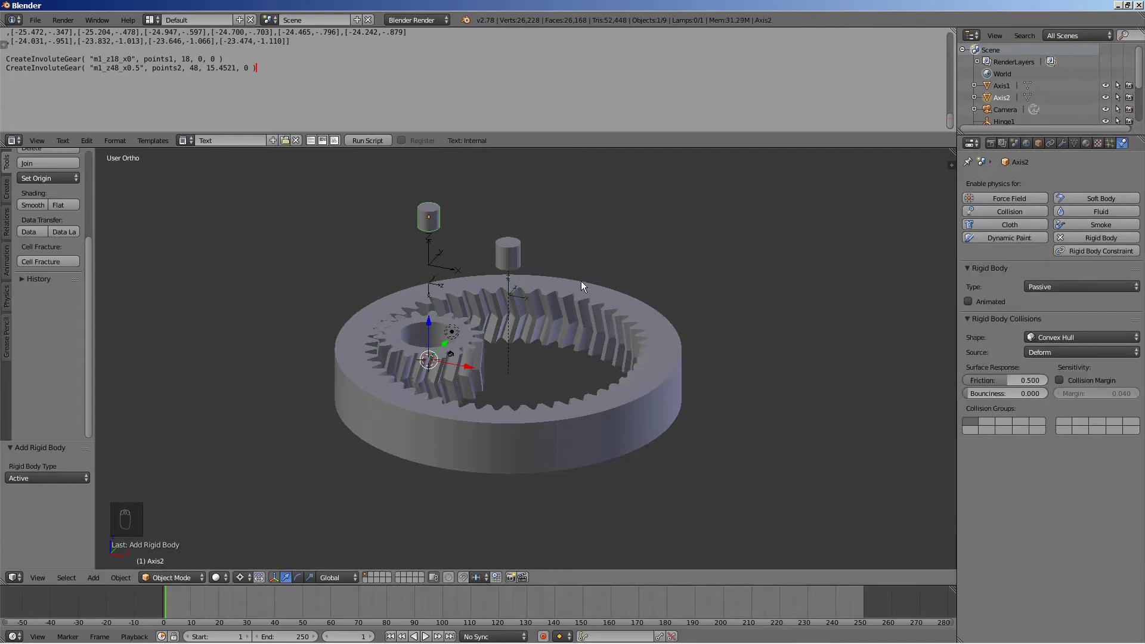
# - Give the Hinge2 empty a Hinge rigid body constraint between m1_z18_x0 and Axis2, and briefly test the animation playback
pyautogui.rightClick(448, 266)
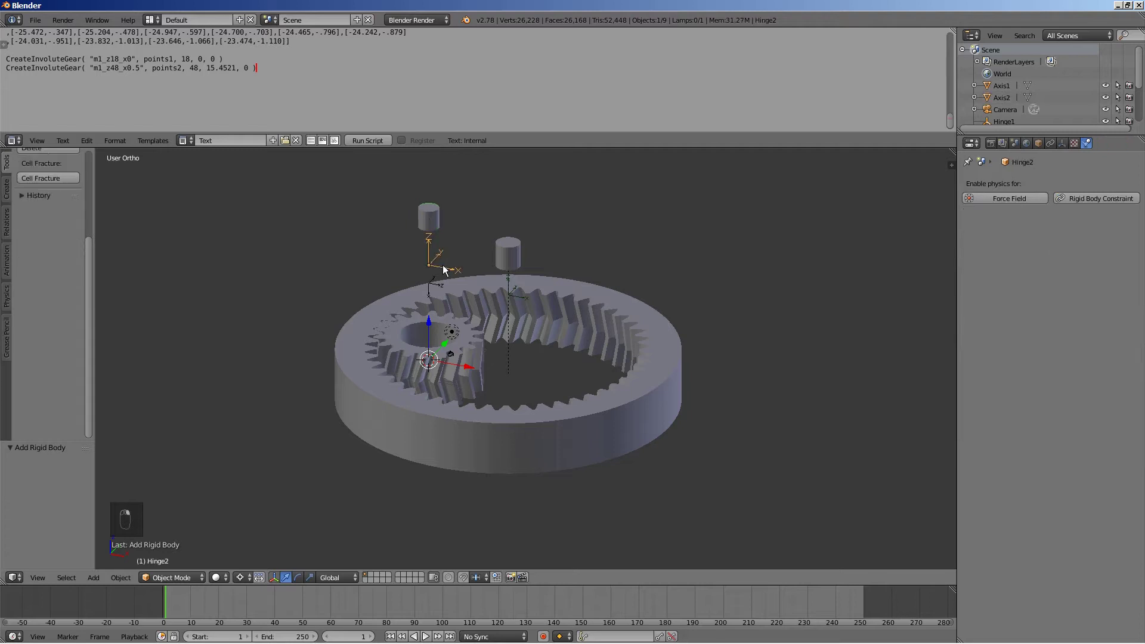
pyautogui.click(1091, 199)
pyautogui.click(1078, 233)
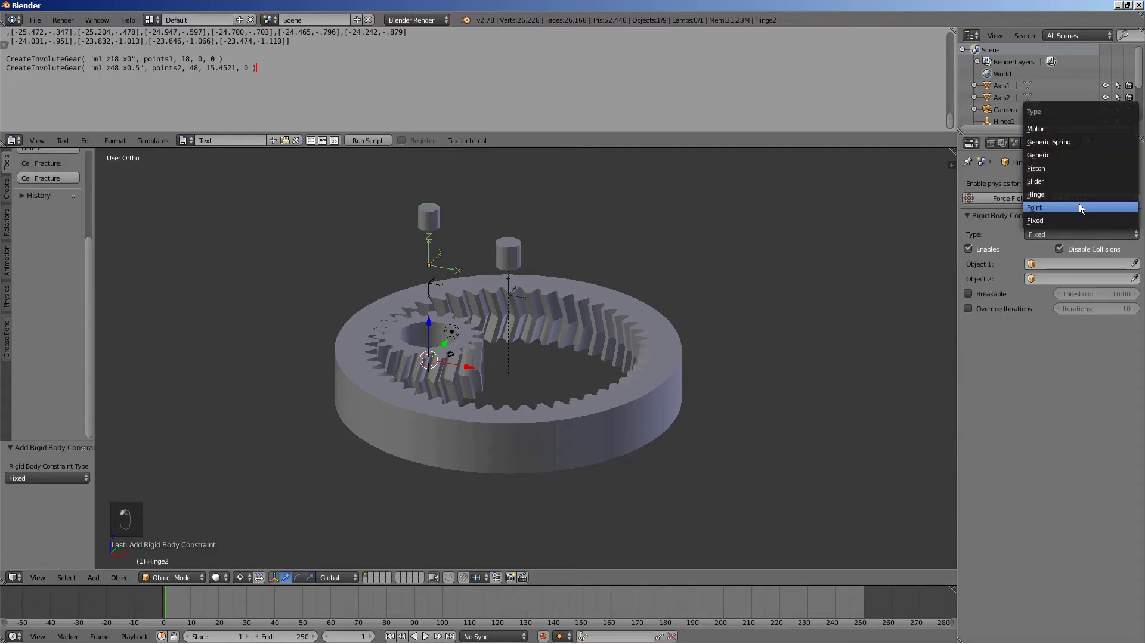
pyautogui.click(1073, 194)
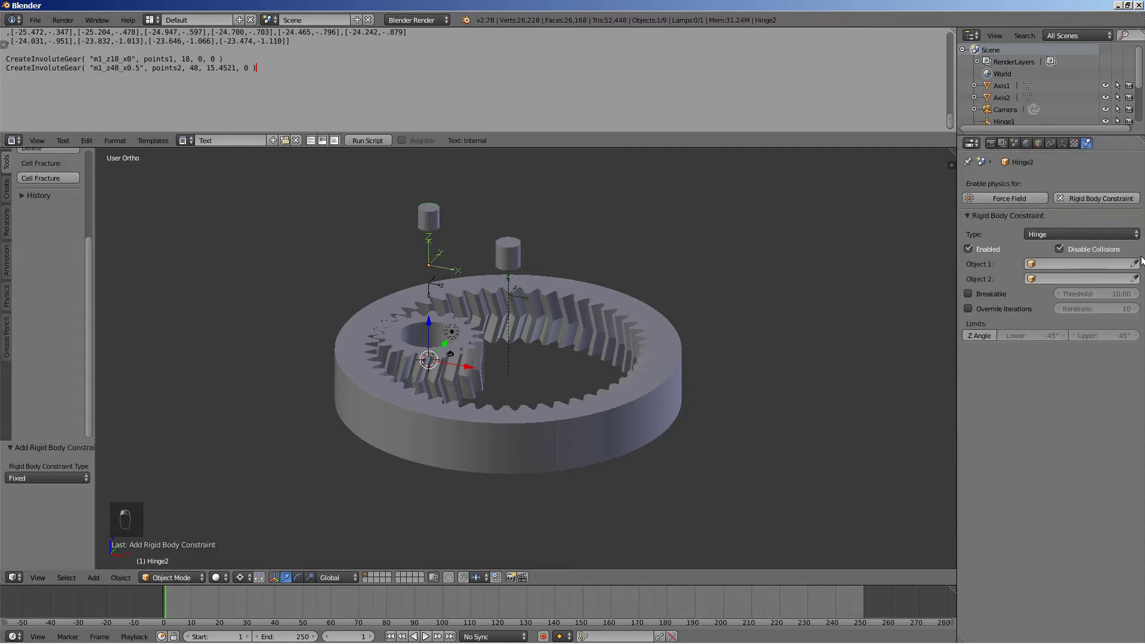
pyautogui.click(484, 358)
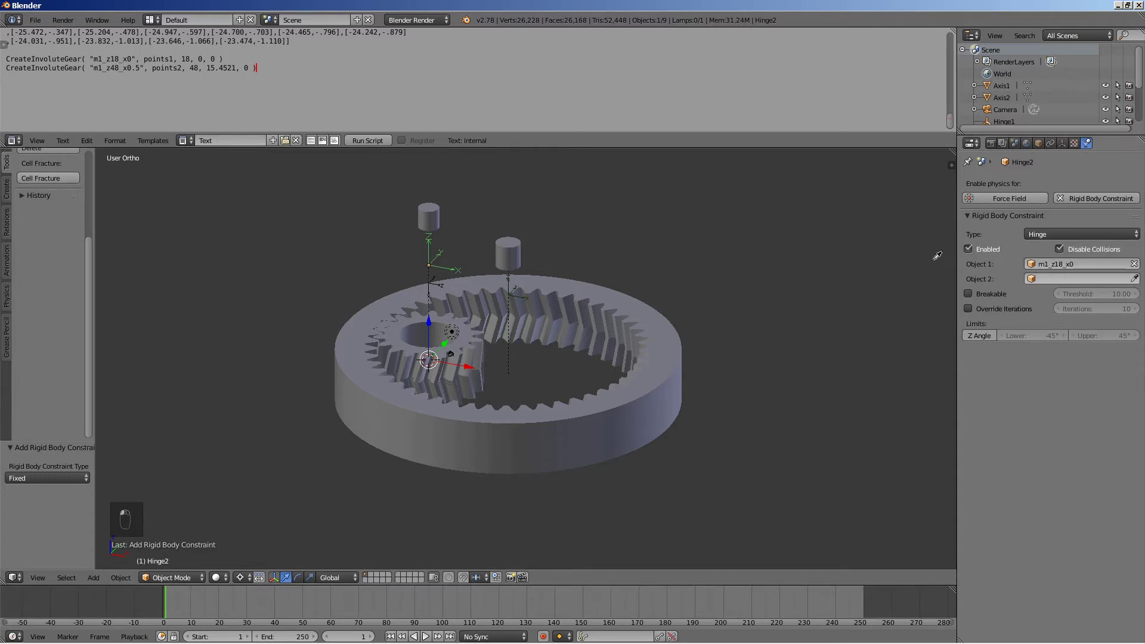
pyautogui.click(429, 217)
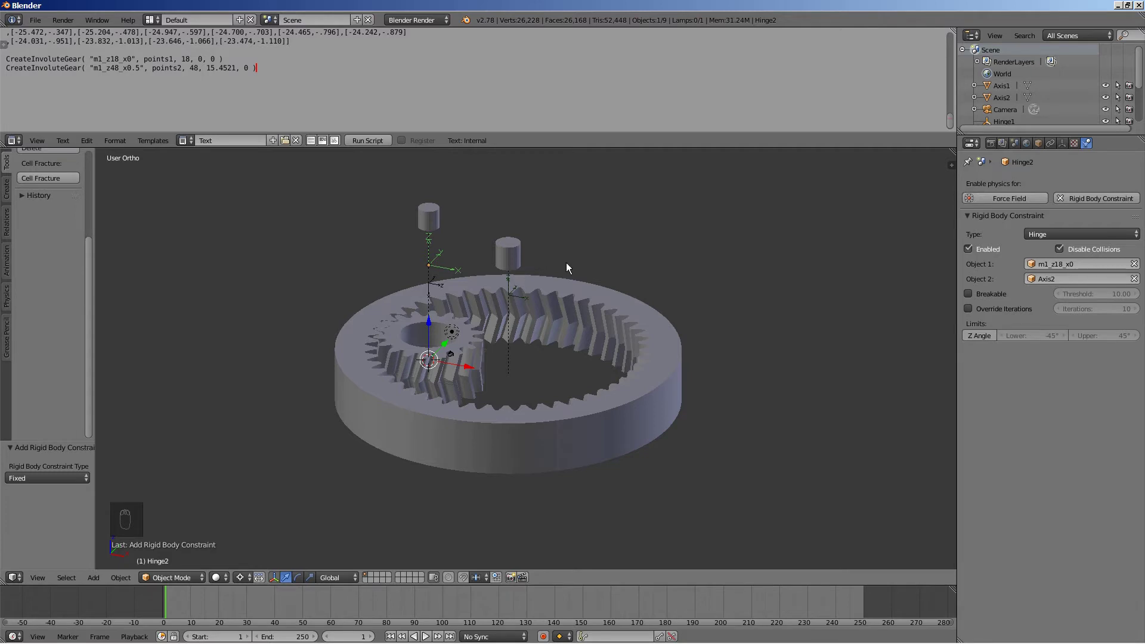
pyautogui.hotkey('alt', 'a')
pyautogui.press('Escape')
# - Add a rigid body constraint to the Motor empty and set its type to Motor
pyautogui.rightClick(433, 281)
pyautogui.click(1089, 198)
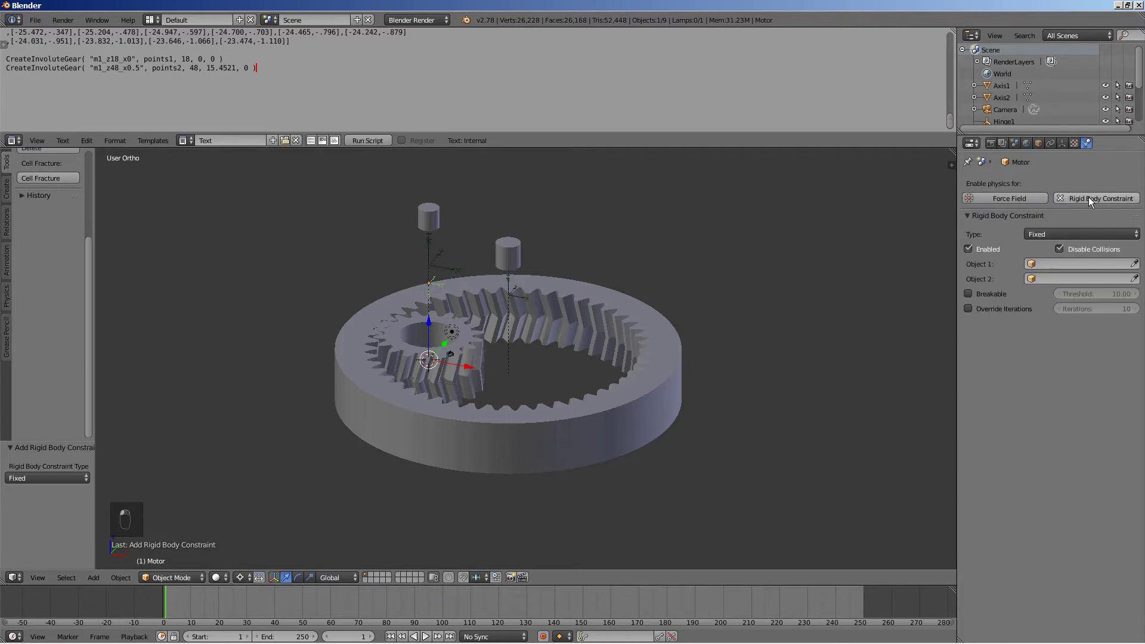
pyautogui.click(1076, 233)
pyautogui.click(1060, 138)
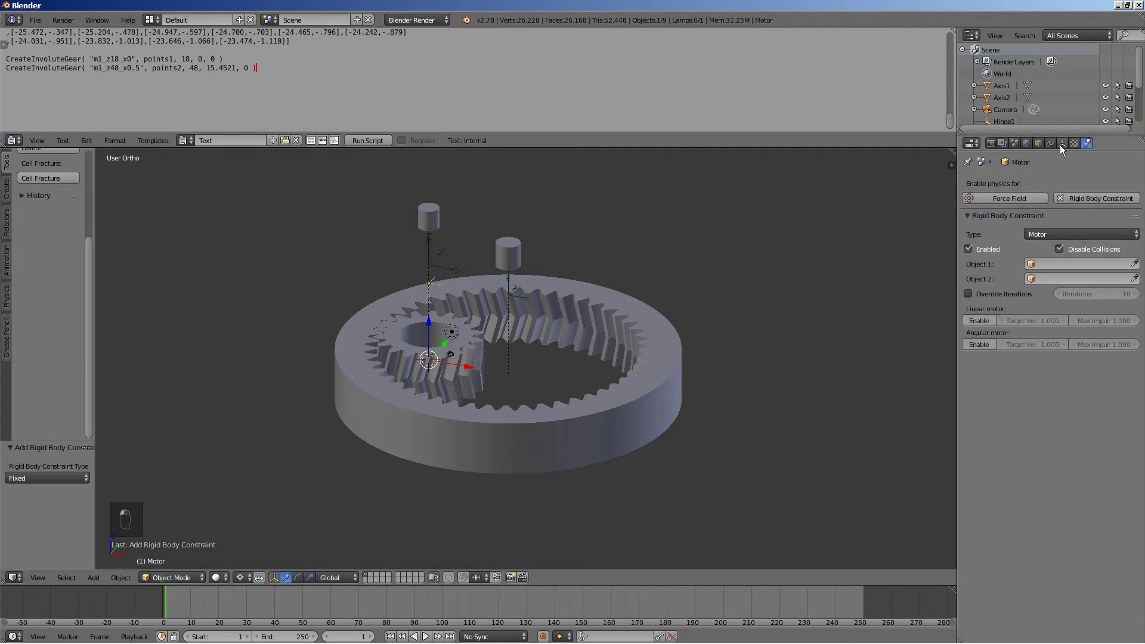
# - Link the Motor constraint to m1_z18_x0 as Object 1 and Axis2 as Object 2, and enable its angular motor
pyautogui.click(1134, 263)
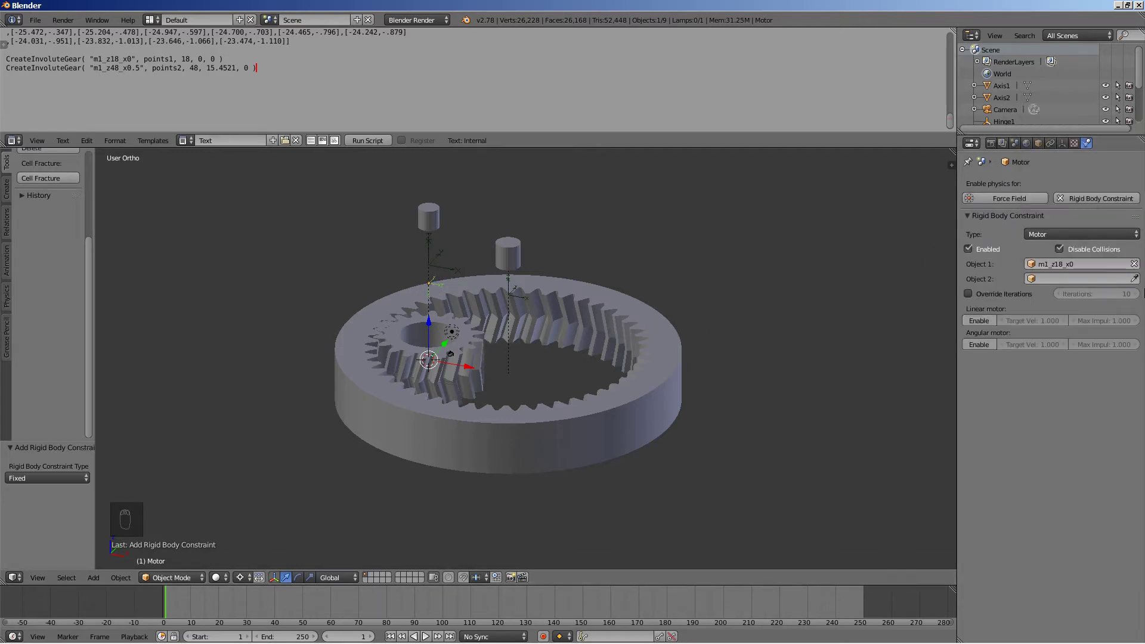
pyautogui.click(484, 347)
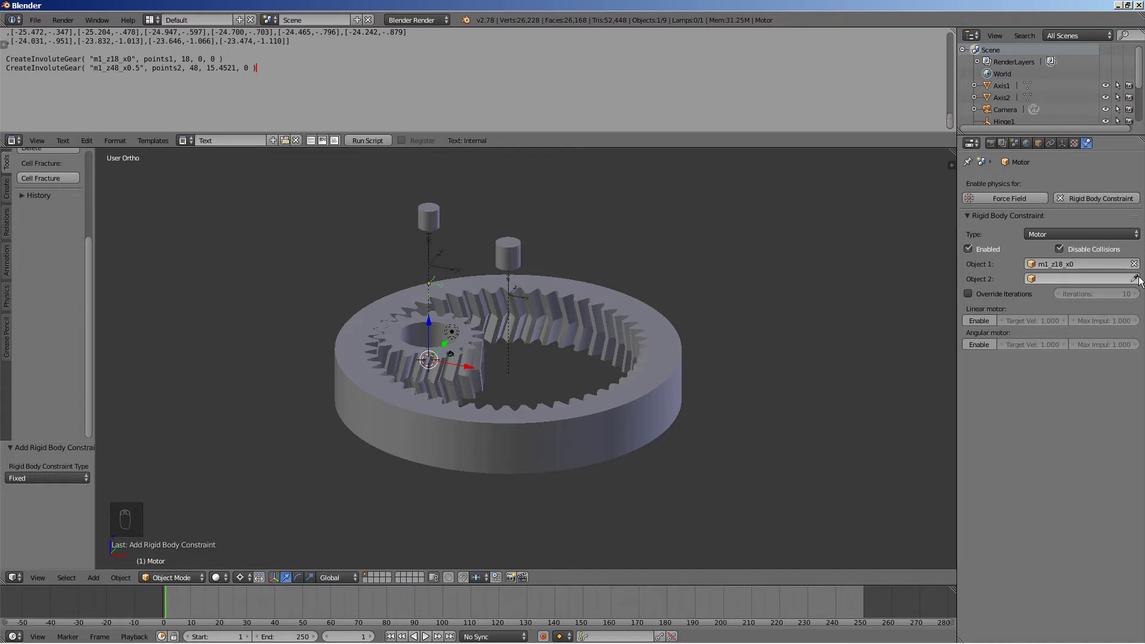
pyautogui.click(429, 216)
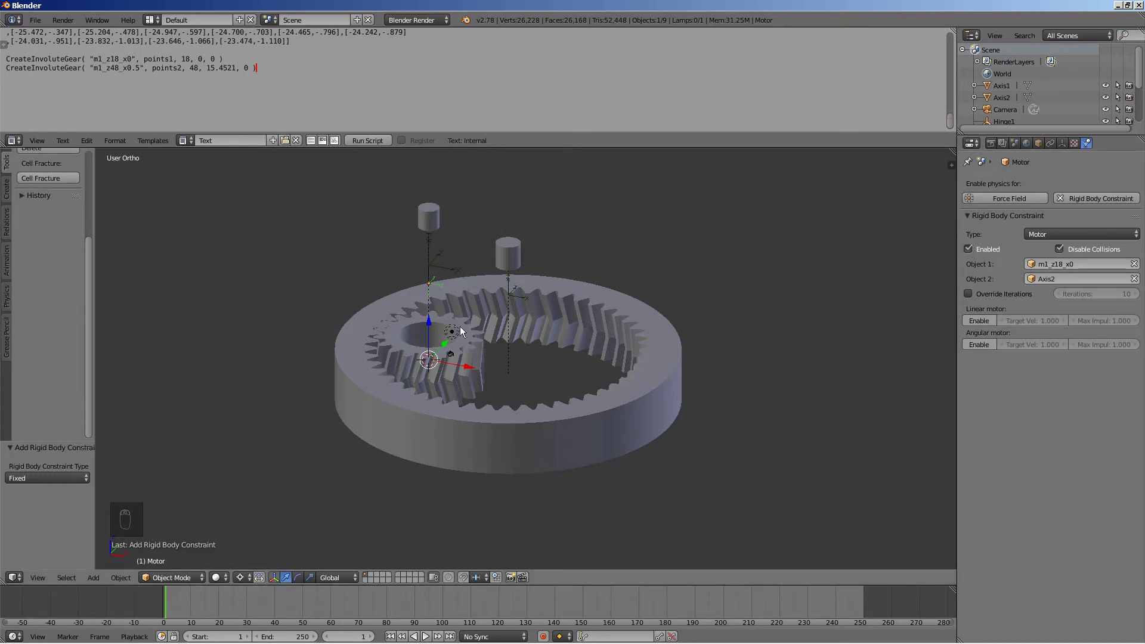
pyautogui.click(978, 344)
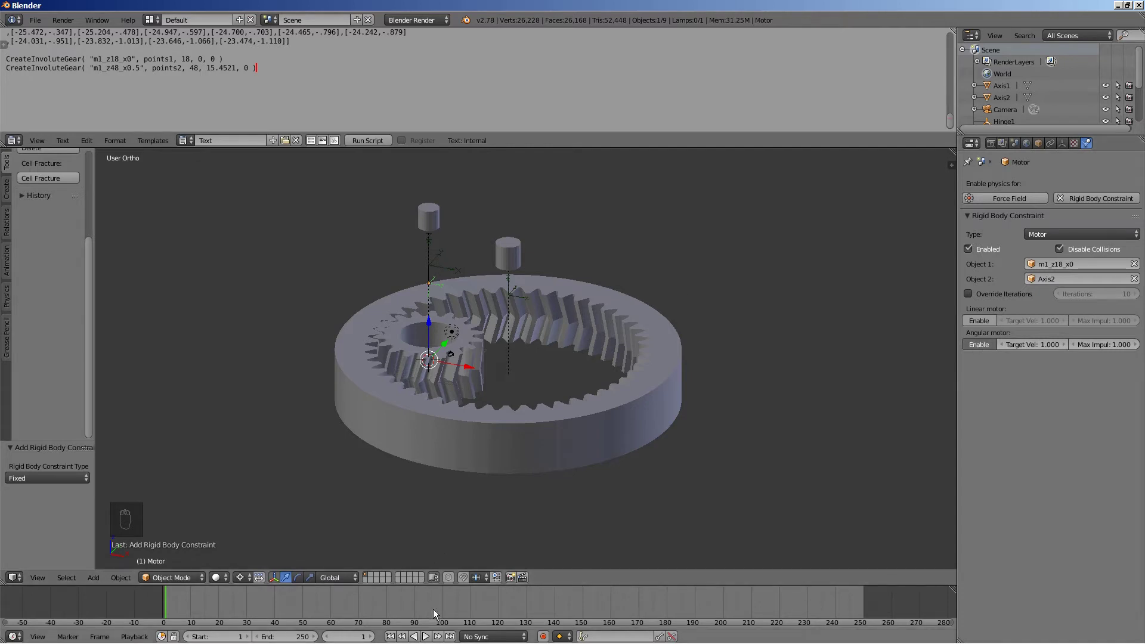
# - Play the simulation from two view angles to check how the motor-driven pinion turns the ring gear
pyautogui.click(426, 636)
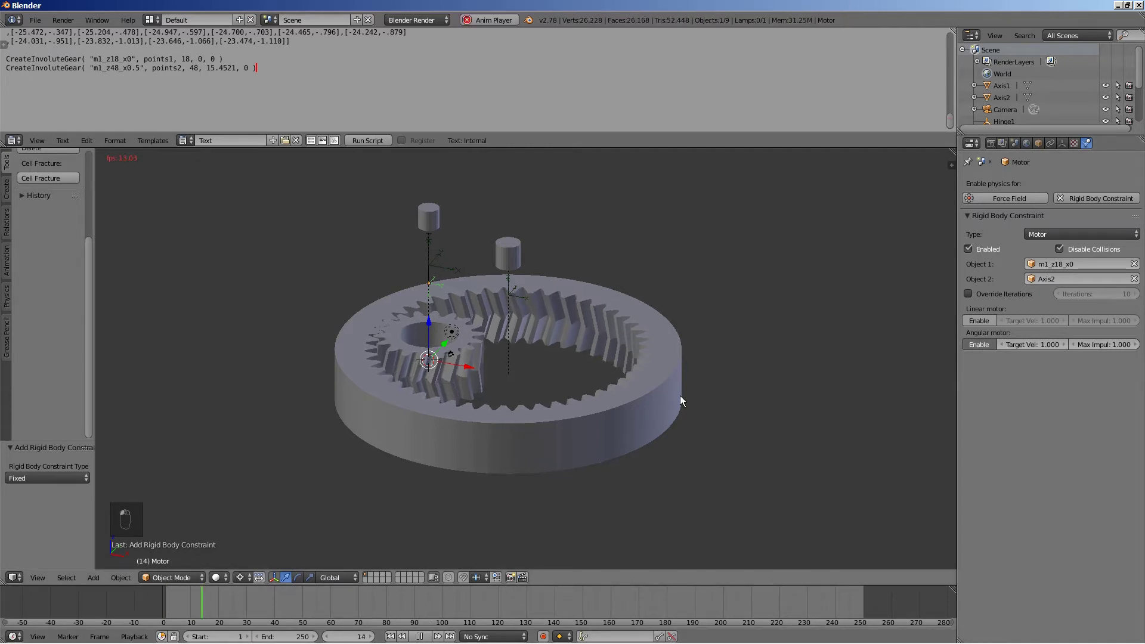
pyautogui.scroll(3, 680, 395)
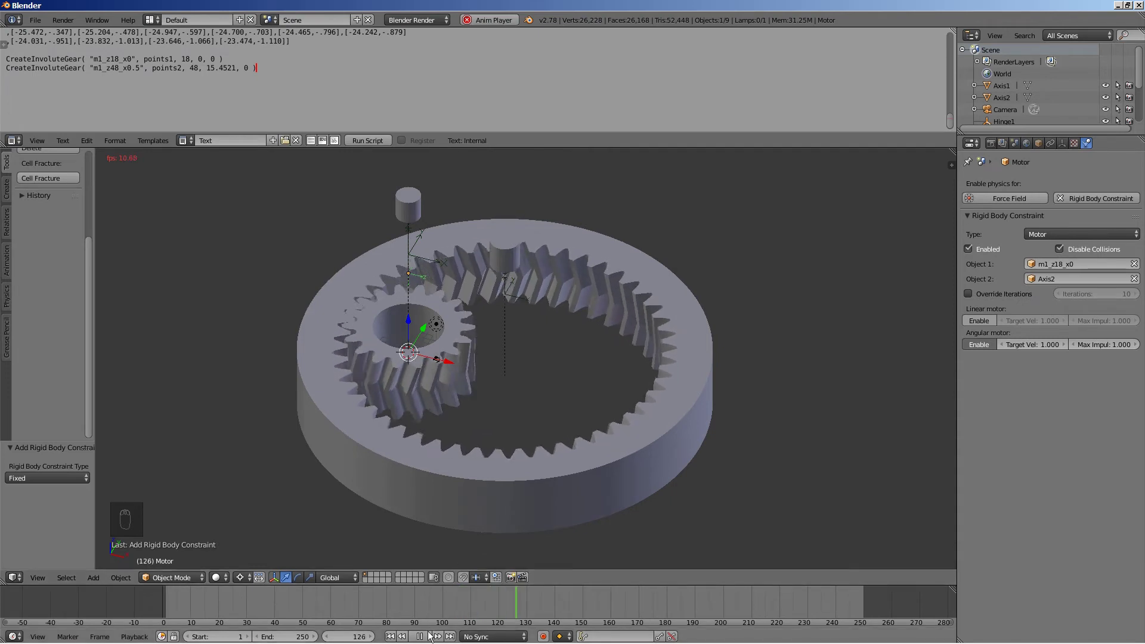
pyautogui.press('Escape')
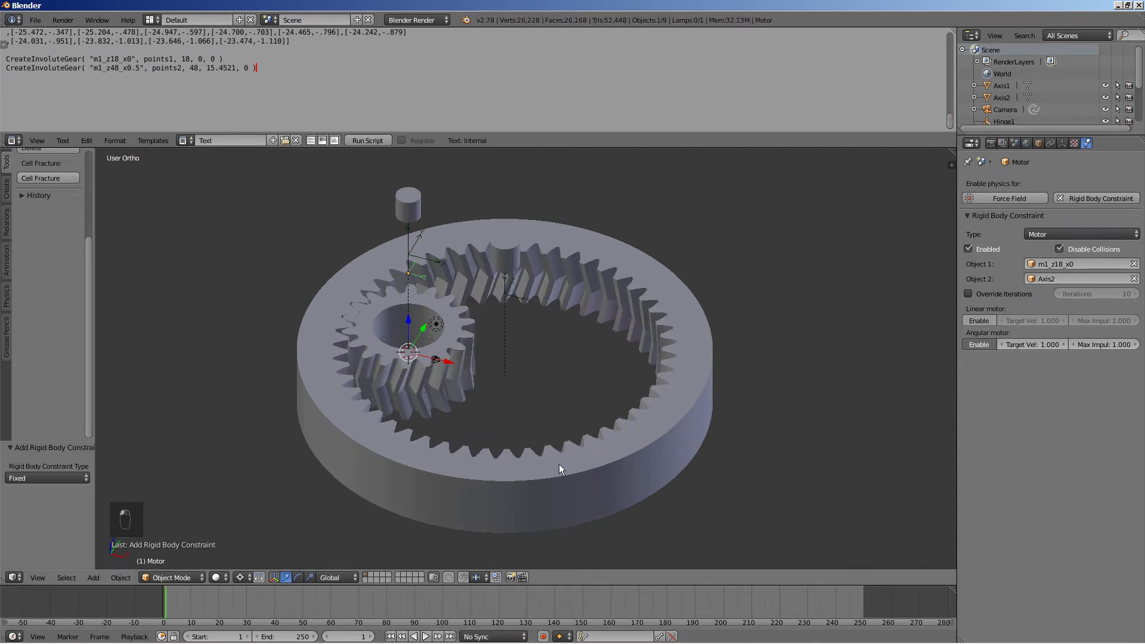
pyautogui.moveTo(563, 460); pyautogui.dragTo(477, 559, button='middle')
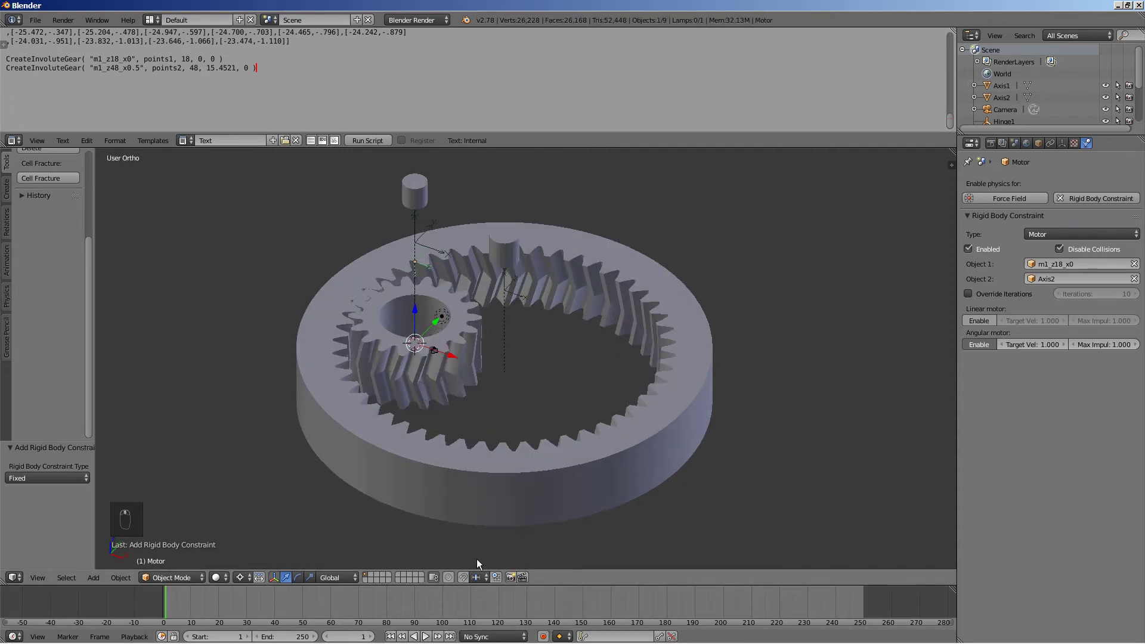
pyautogui.click(426, 636)
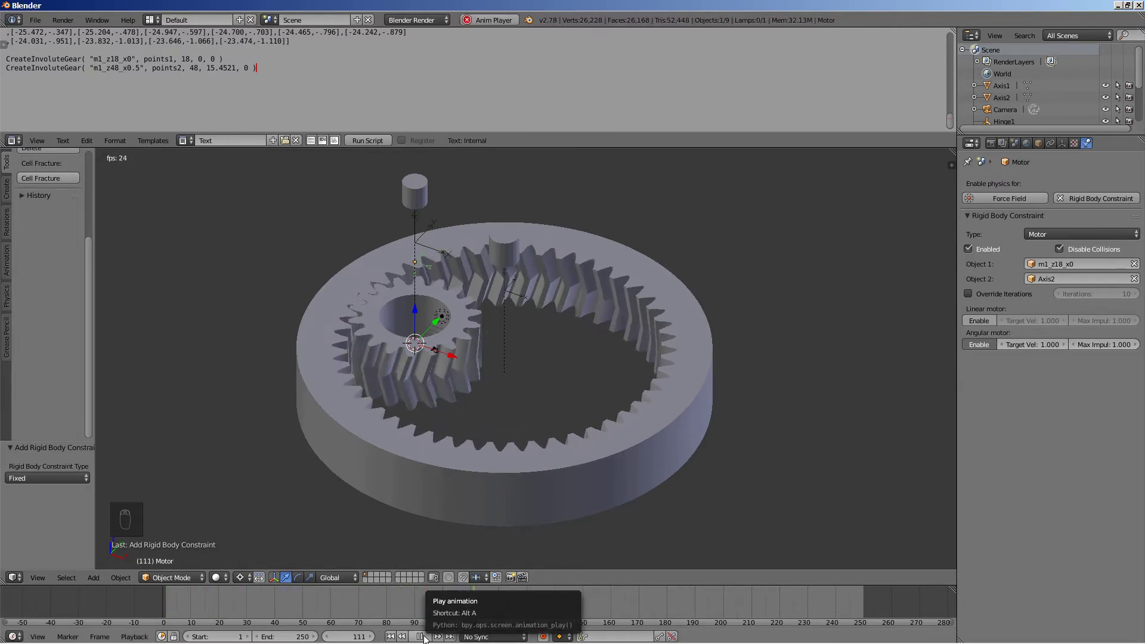
pyautogui.press('Escape')
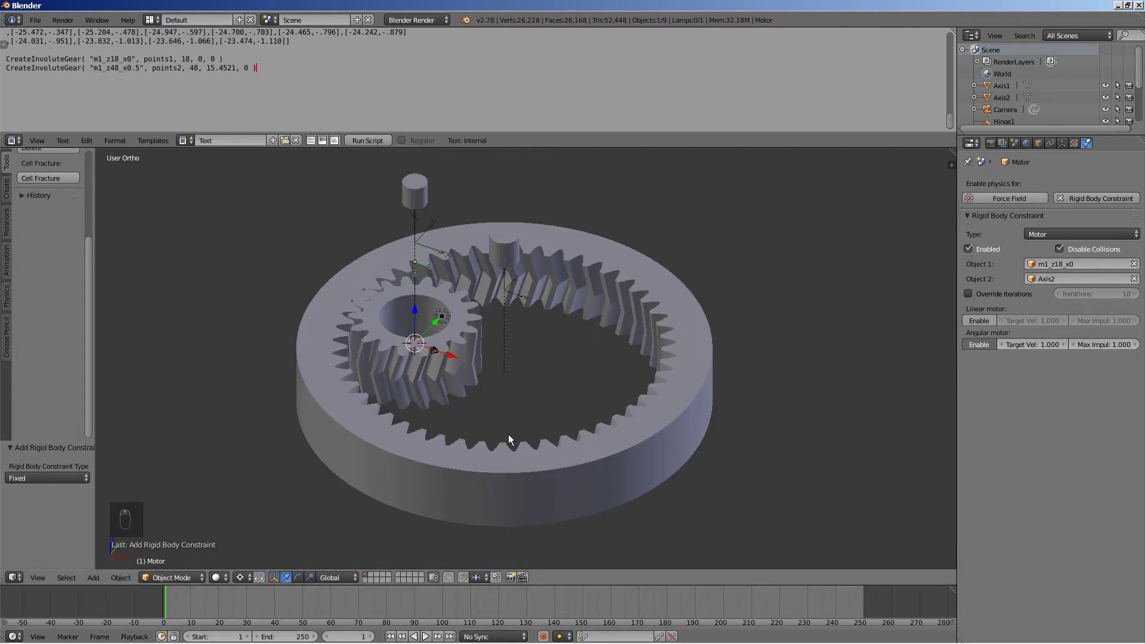
# - Switch to the gear calculator in the browser and check the gears' tooth counts and the sun gear's teeth and profile shift
pyautogui.hotkey('alt', 'Tab')
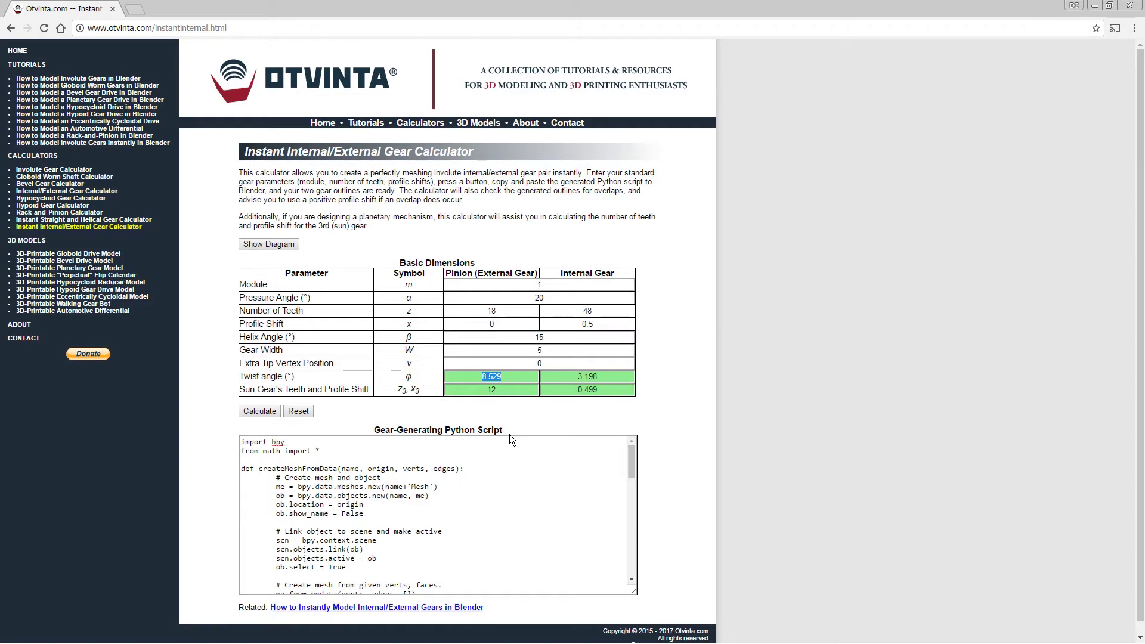
pyautogui.click(588, 311)
pyautogui.moveTo(497, 310); pyautogui.dragTo(492, 311)
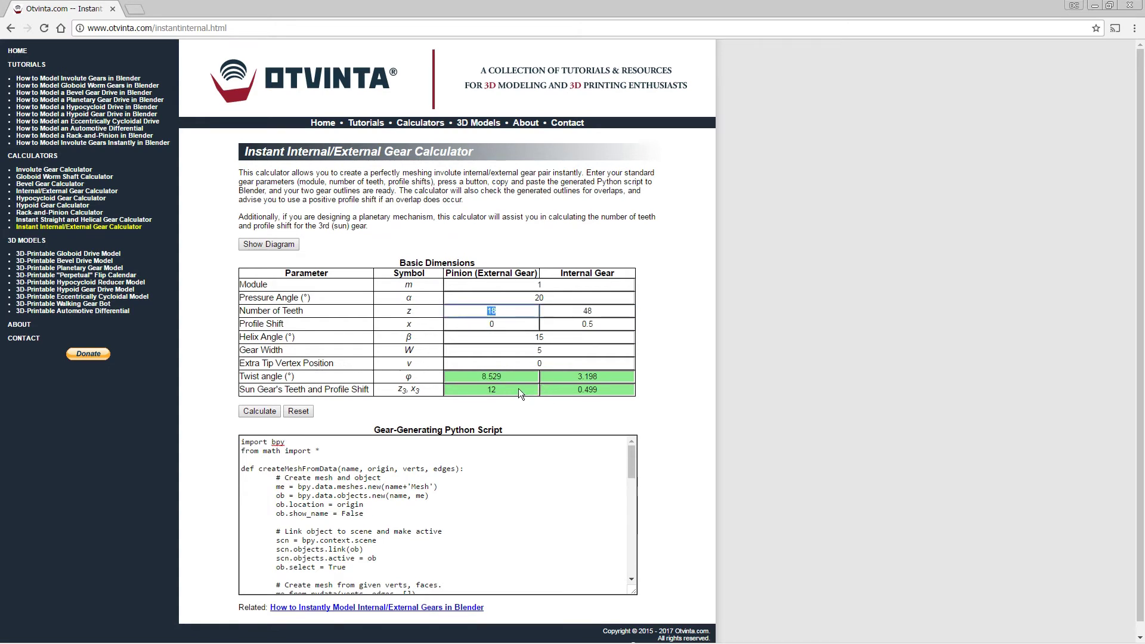
pyautogui.moveTo(517, 388); pyautogui.dragTo(452, 390)
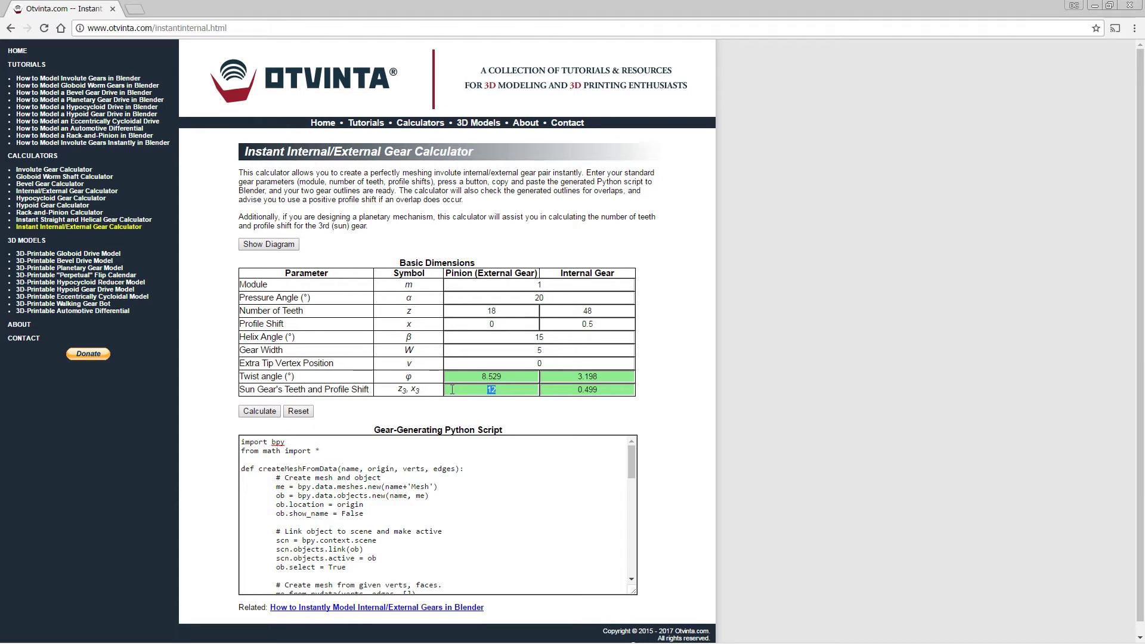
pyautogui.moveTo(612, 392); pyautogui.dragTo(554, 388)
# - Open the Instant Straight and Helical Gear Calculator and give Gear 1 12 teeth and a profile shift of 0.499
pyautogui.click(101, 222)
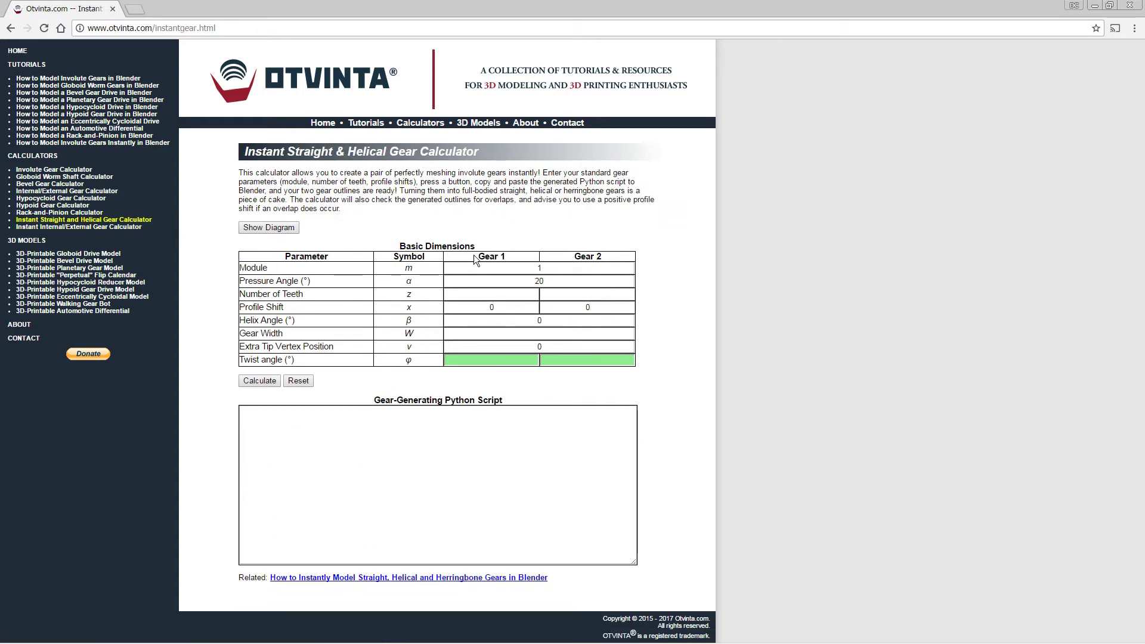
pyautogui.click(512, 295)
pyautogui.write('12')
pyautogui.click(519, 306)
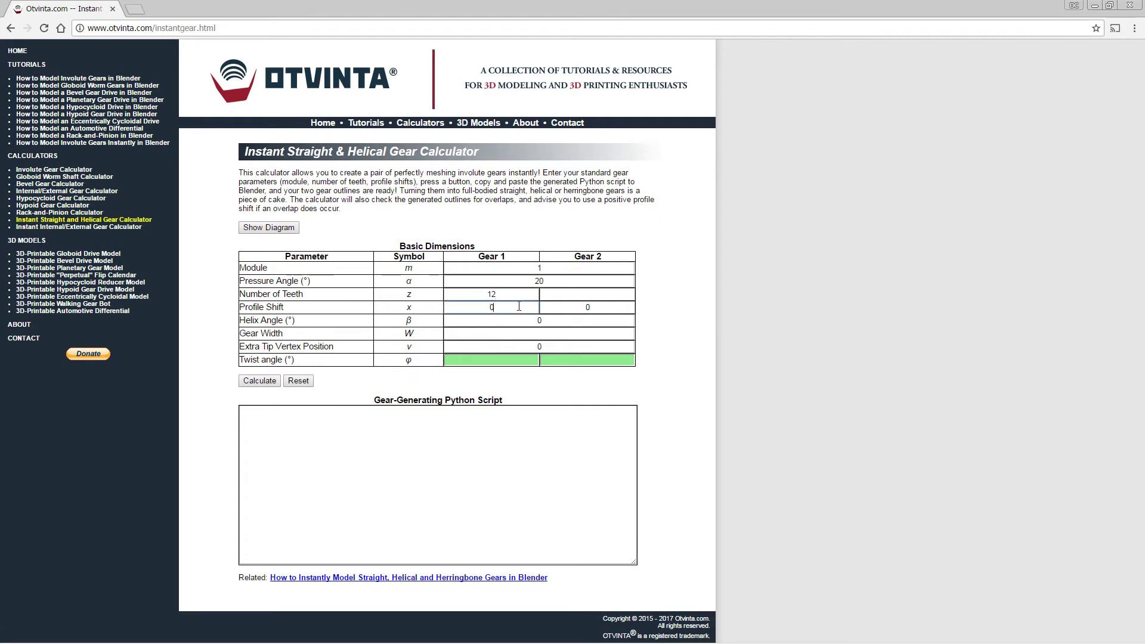
pyautogui.write('.499')
# - Set Gear 2 to 12 teeth, the helix angle to 15° and the gear width to 5, and calculate the gear script
pyautogui.click(587, 294)
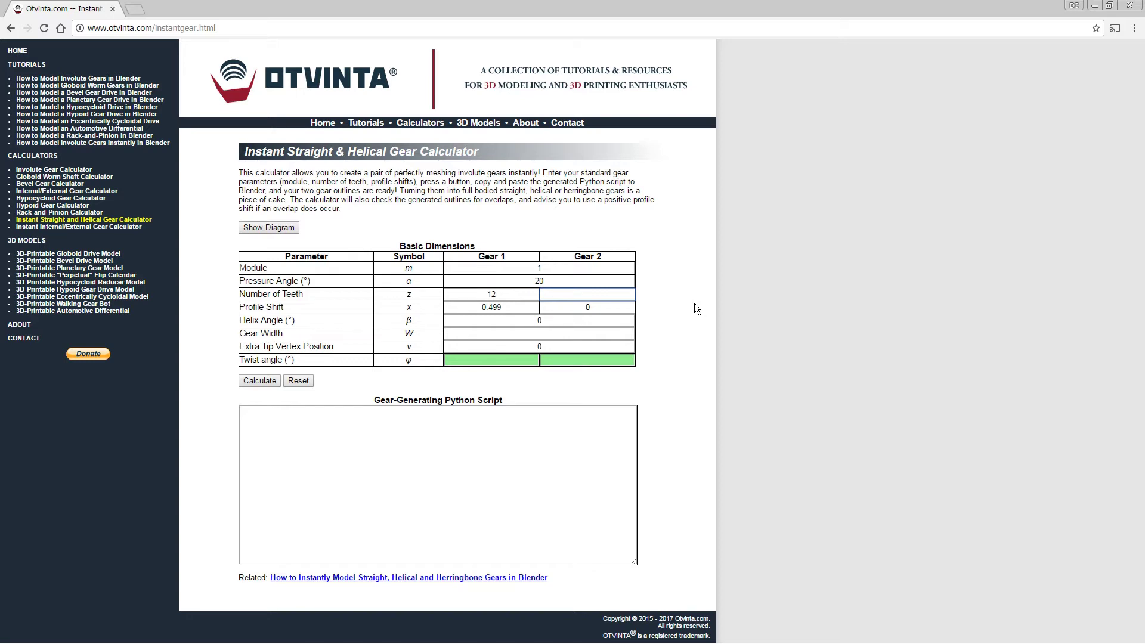
pyautogui.write('12')
pyautogui.click(484, 322)
pyautogui.write('15')
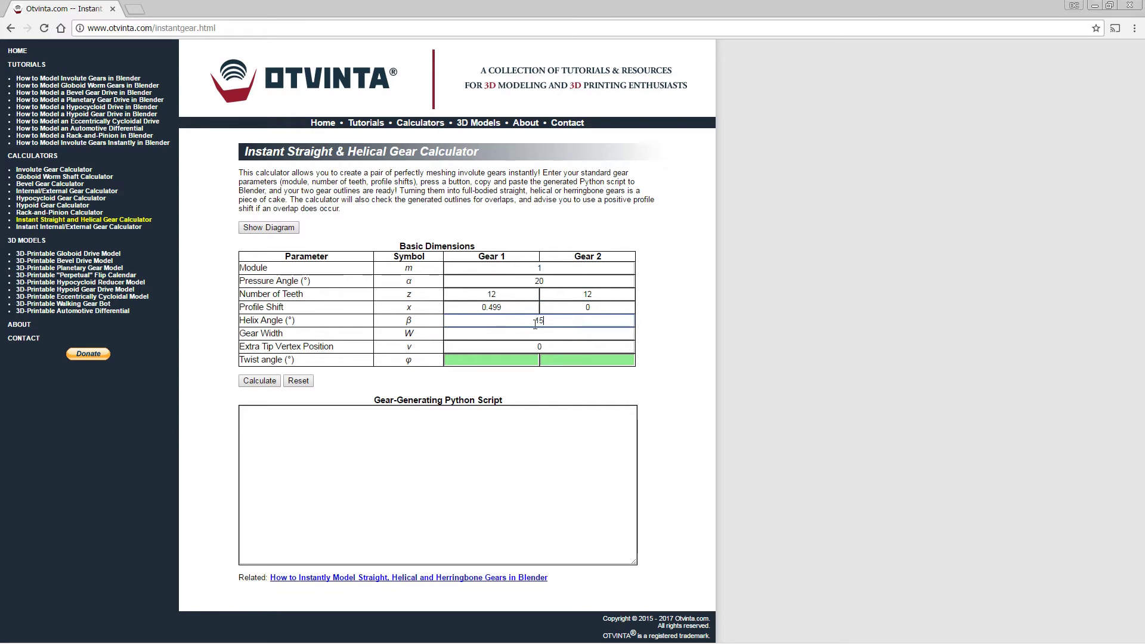
pyautogui.click(552, 331)
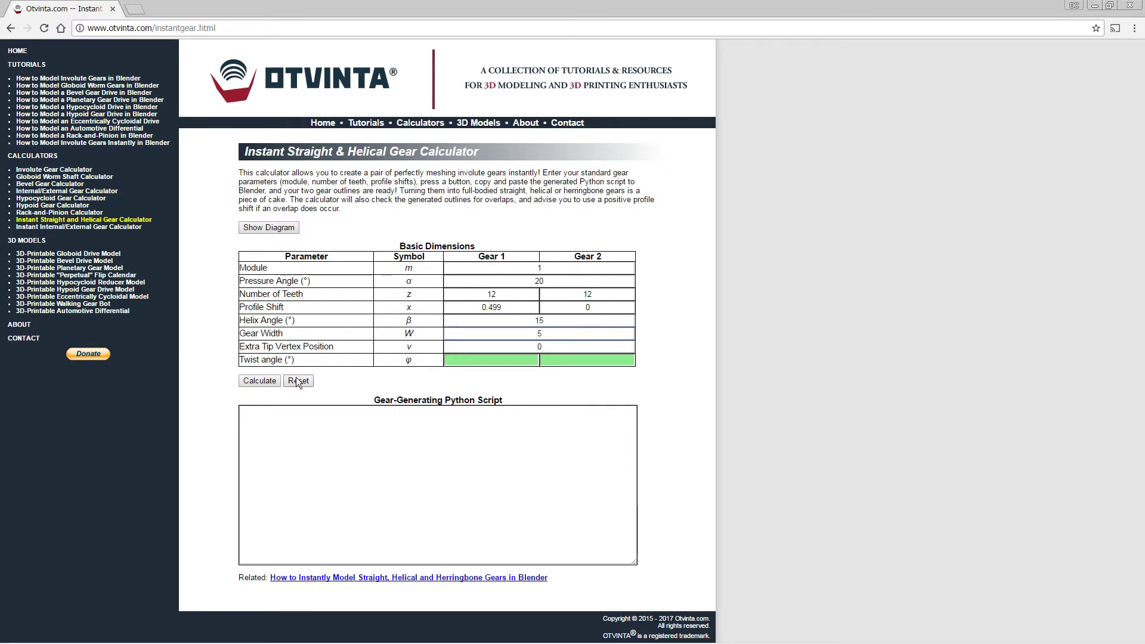
pyautogui.click(277, 381)
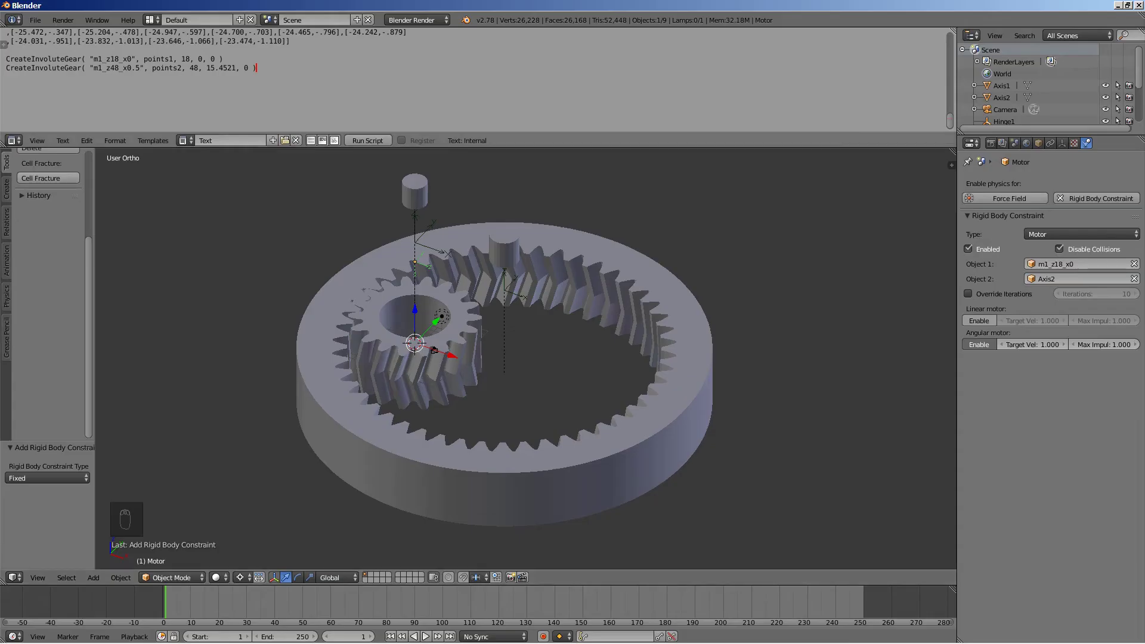
# - Show the empty second layer, replace the text block's contents with the copied gear script, and run it
pyautogui.click(372, 576)
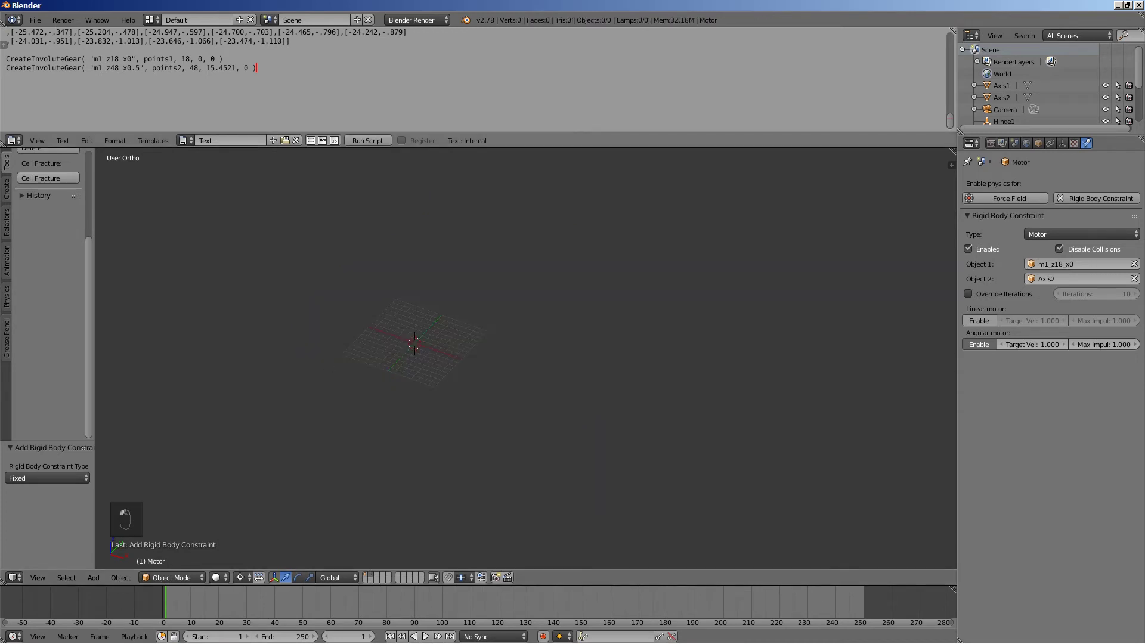
pyautogui.hotkey('ctrl', 'a')
pyautogui.hotkey('ctrl', 'v')
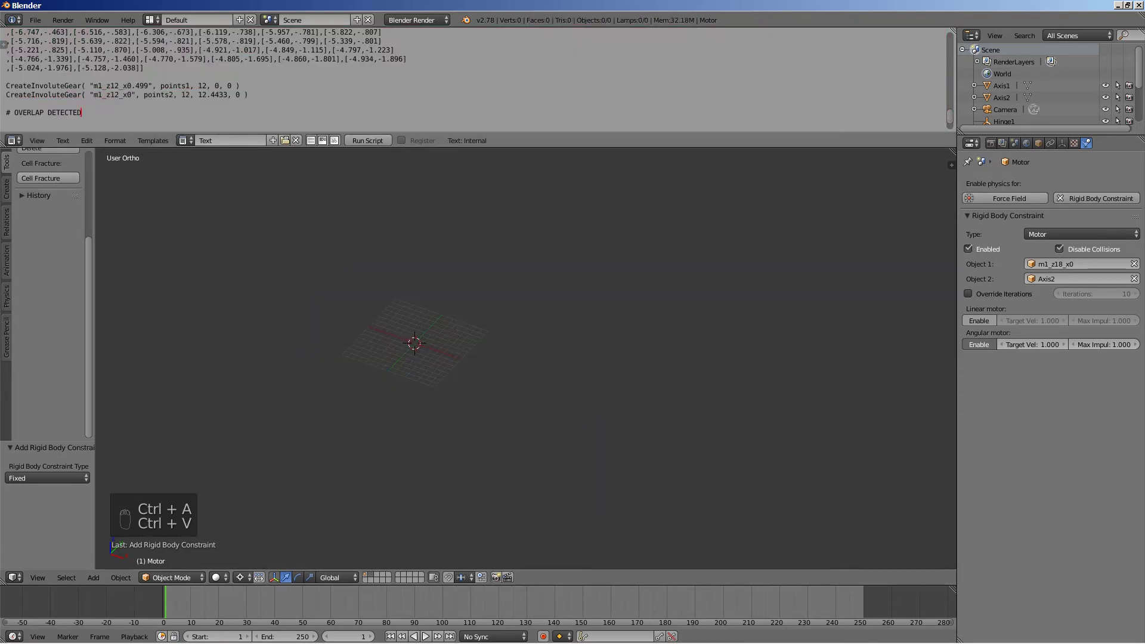
pyautogui.click(362, 140)
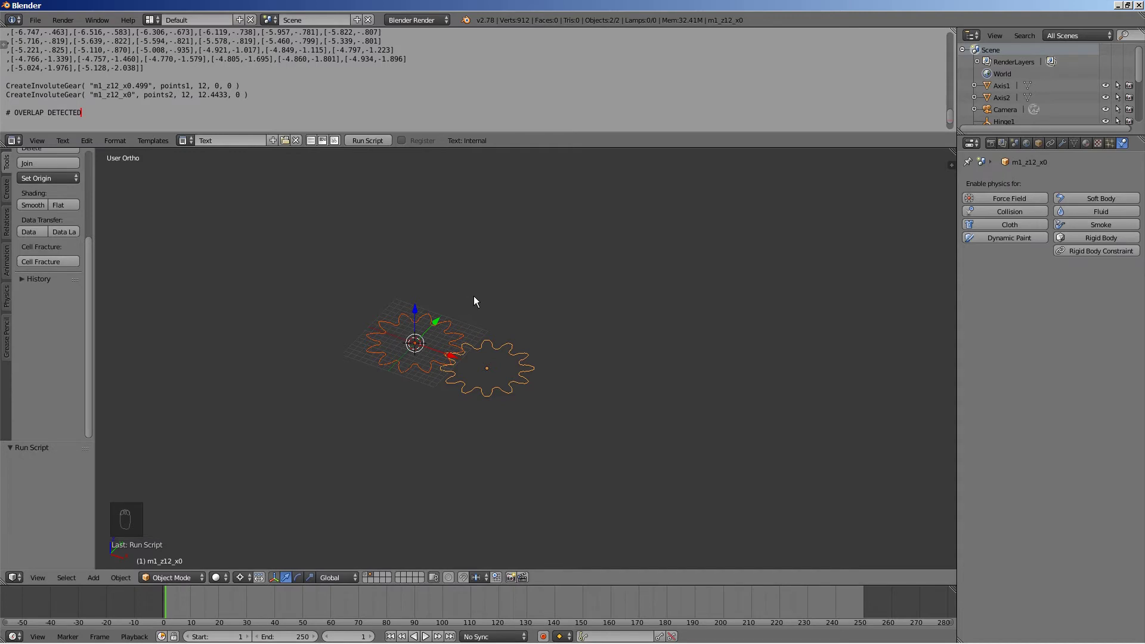
# - Delete the m1_z12_x0 gear outline without profile shift
pyautogui.moveTo(474, 301); pyautogui.dragTo(537, 322, button='middle')
pyautogui.scroll(3, 537, 322)
pyautogui.rightClick(552, 313)
pyautogui.press('x')
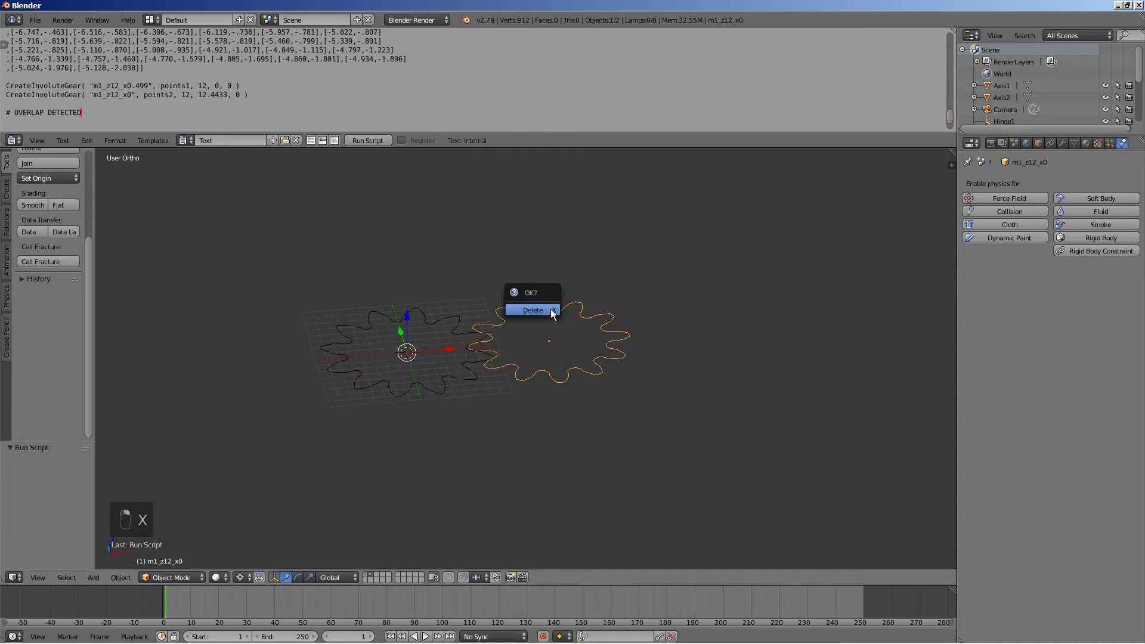
pyautogui.click(552, 311)
# - Move the remaining m1_z12_x0.499 gear outline to the first layer and display that layer
pyautogui.rightClick(441, 325)
pyautogui.press('m')
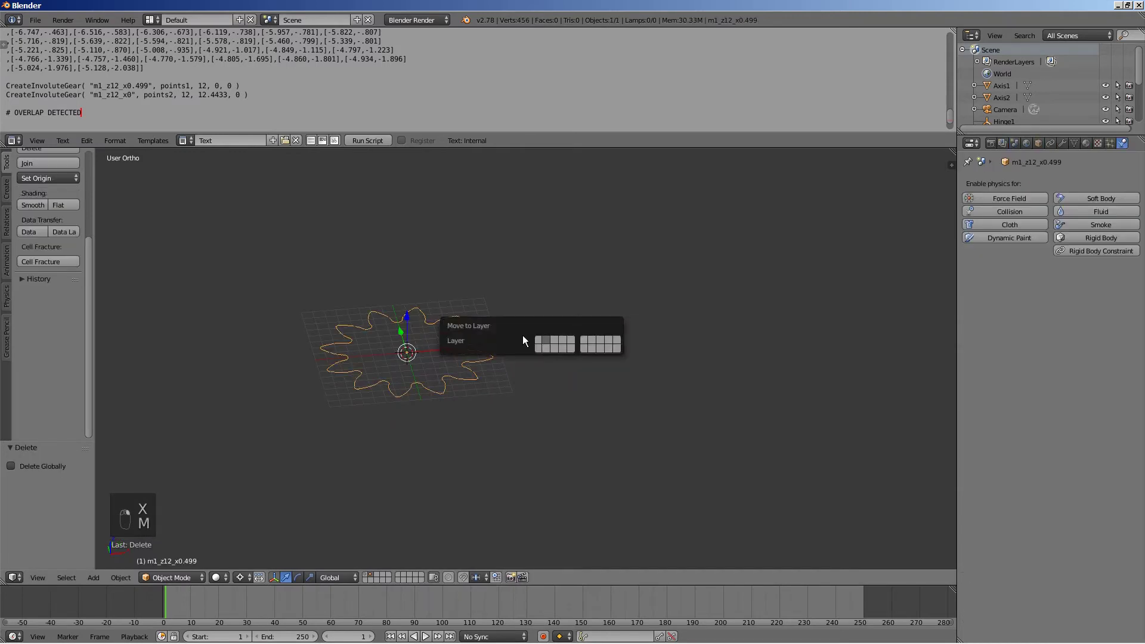
pyautogui.click(539, 343)
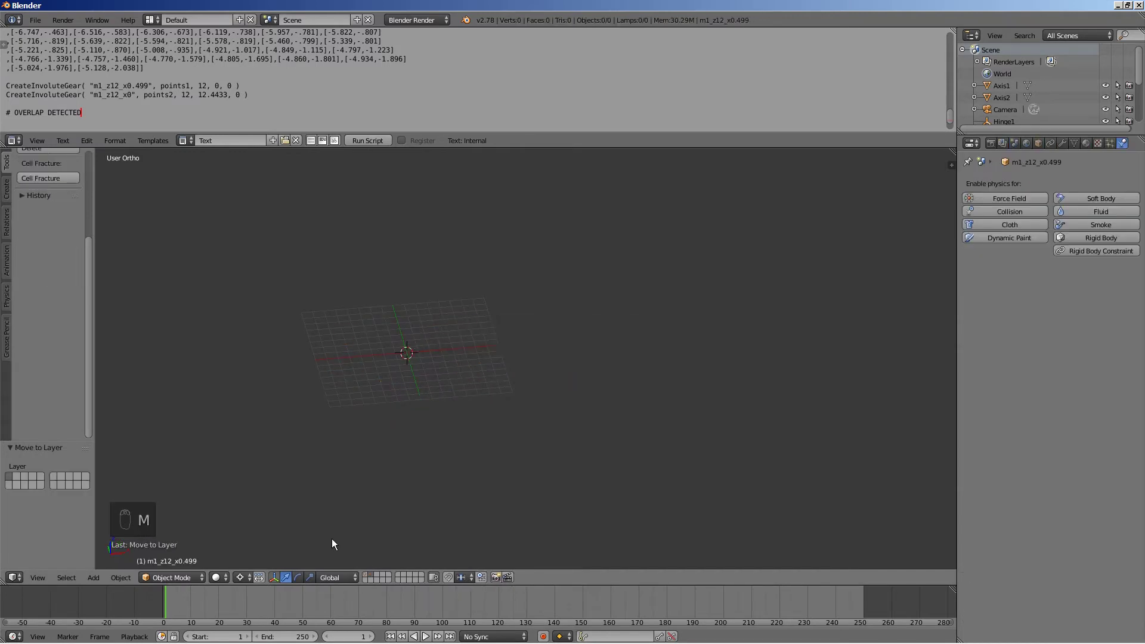
pyautogui.click(365, 576)
pyautogui.scroll(-3, 522, 390)
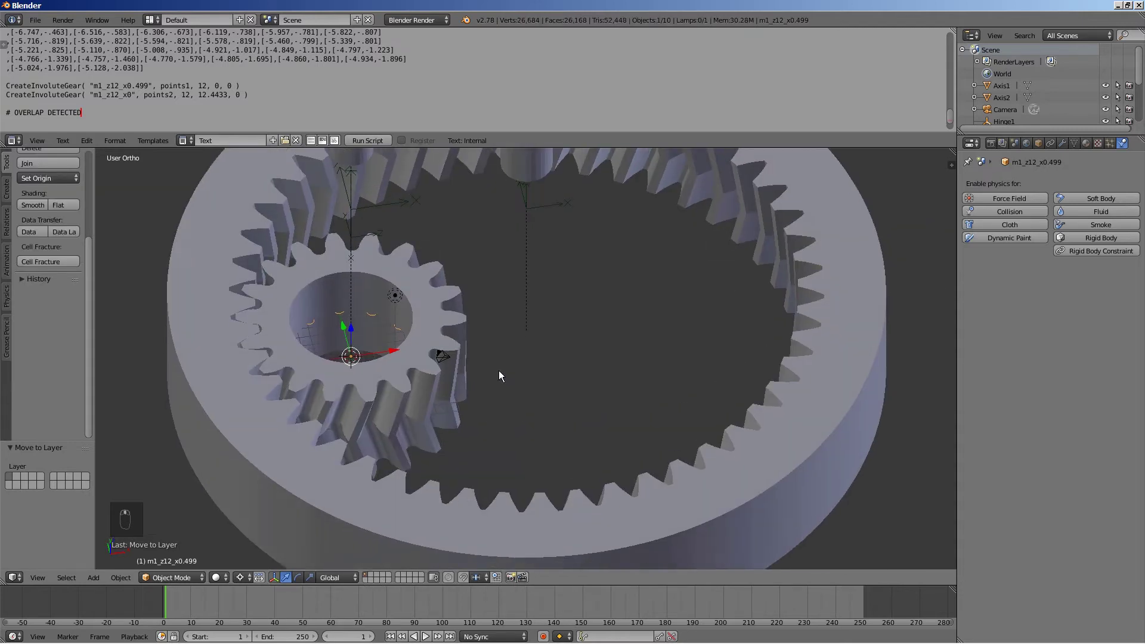
# - Snap the 3D cursor to the ring gear's origin and snap the m1_z12_x0.499 outline to the cursor
pyautogui.rightClick(703, 300)
pyautogui.hotkey('shift', 's')
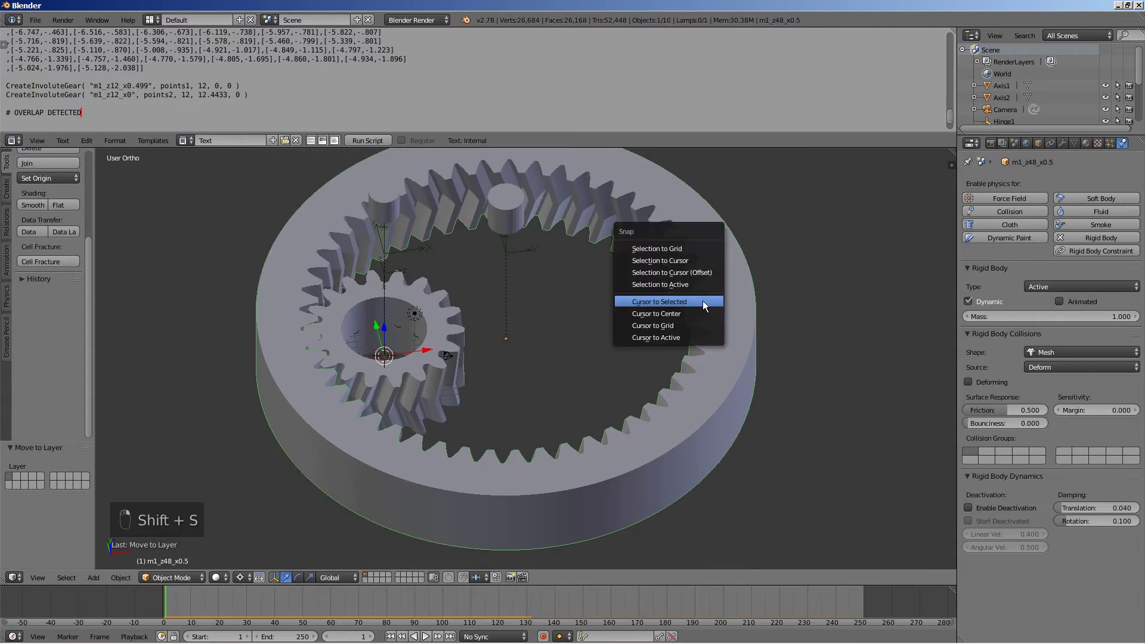
pyautogui.click(702, 301)
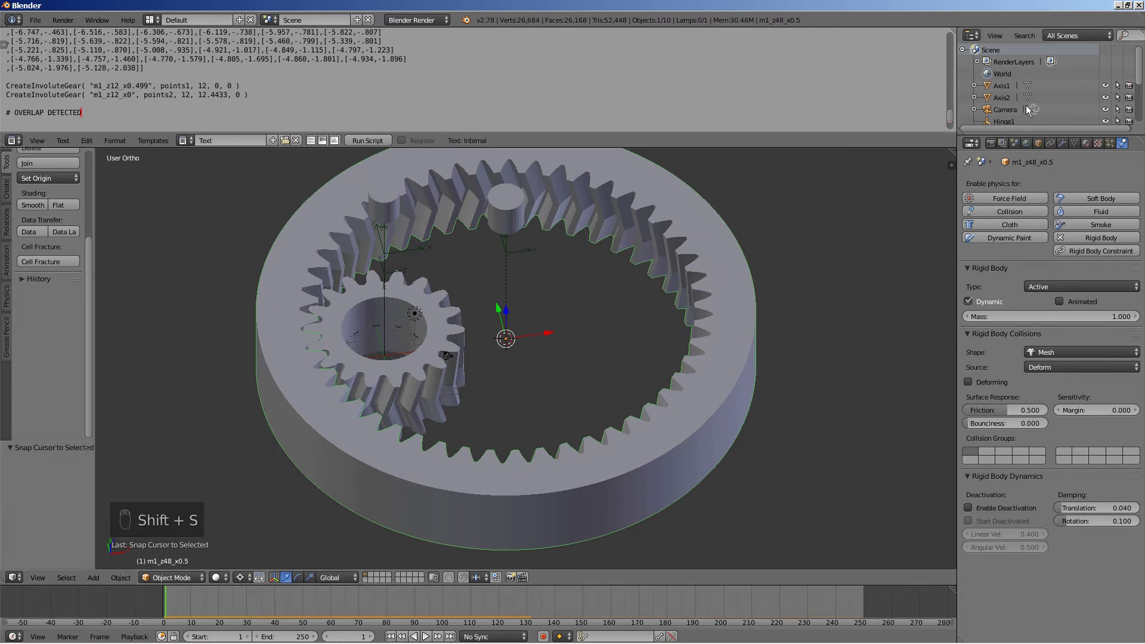
pyautogui.moveTo(1140, 77); pyautogui.dragTo(1140, 118)
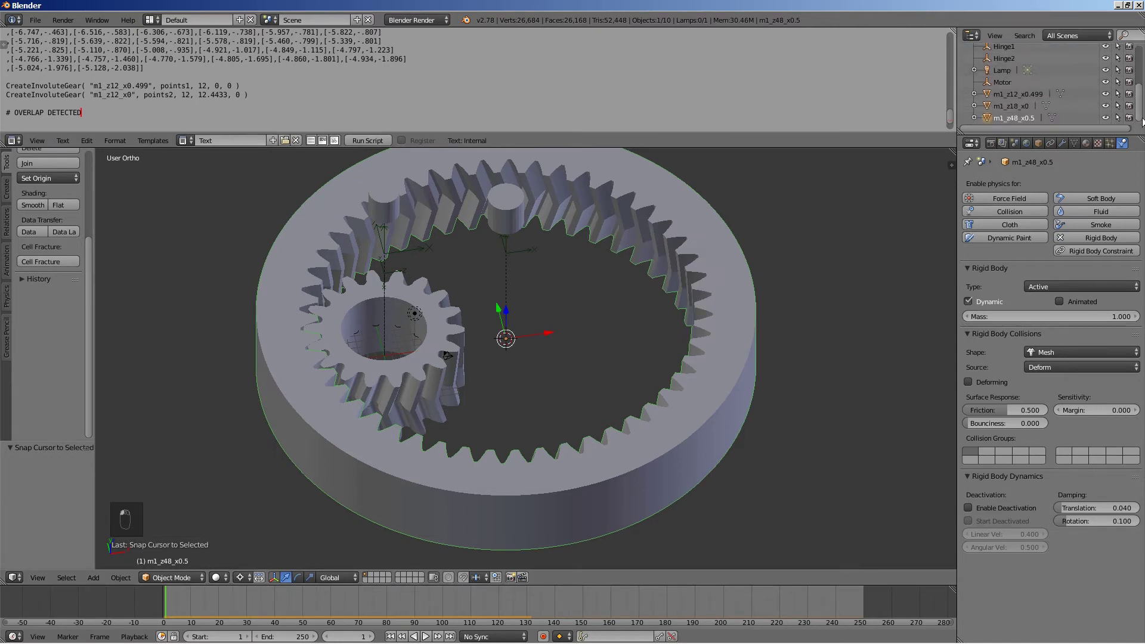
pyautogui.click(1020, 95)
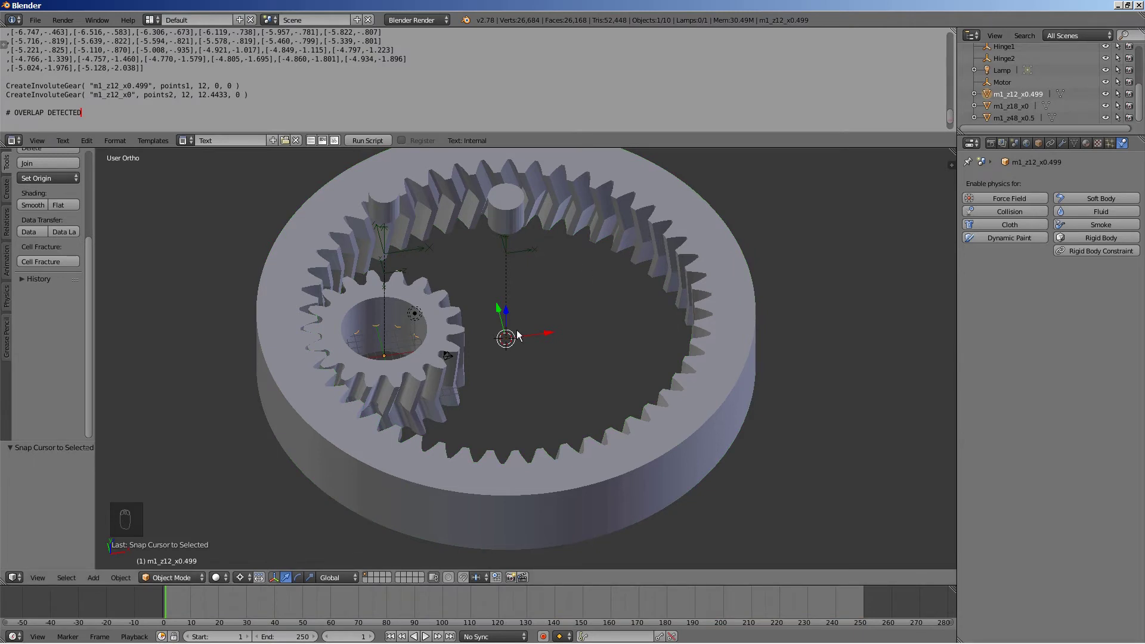
pyautogui.hotkey('shift', 's')
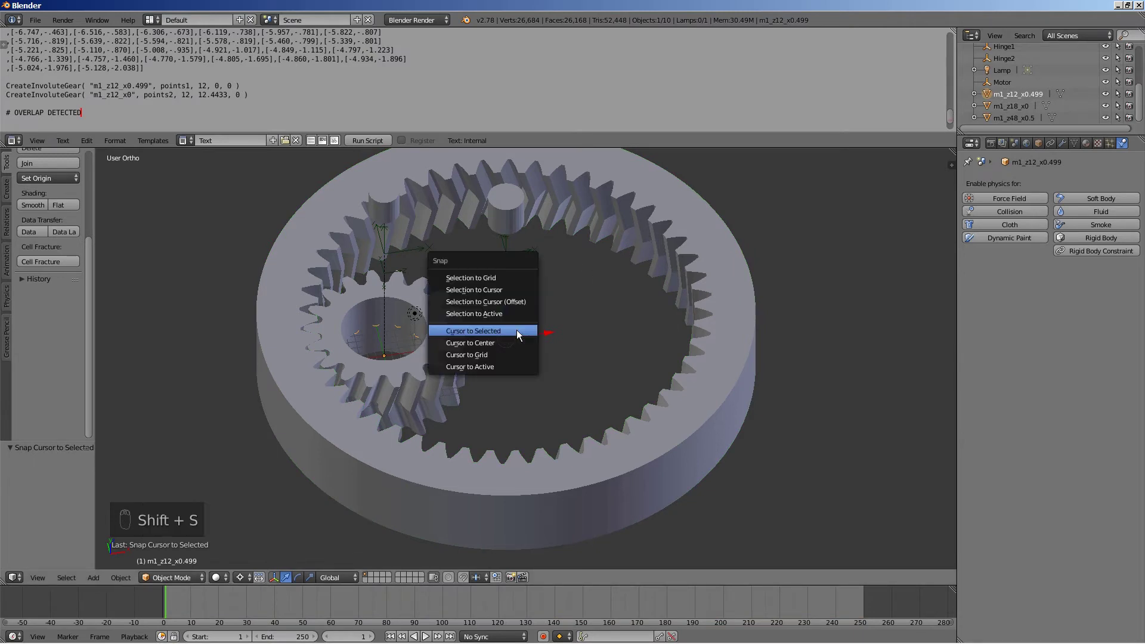
pyautogui.click(498, 291)
pyautogui.moveTo(498, 291); pyautogui.dragTo(520, 331, button='middle')
pyautogui.keyDown('shift'); pyautogui.moveTo(574, 288); pyautogui.dragTo(542, 328, button='middle'); pyautogui.keyUp('shift')
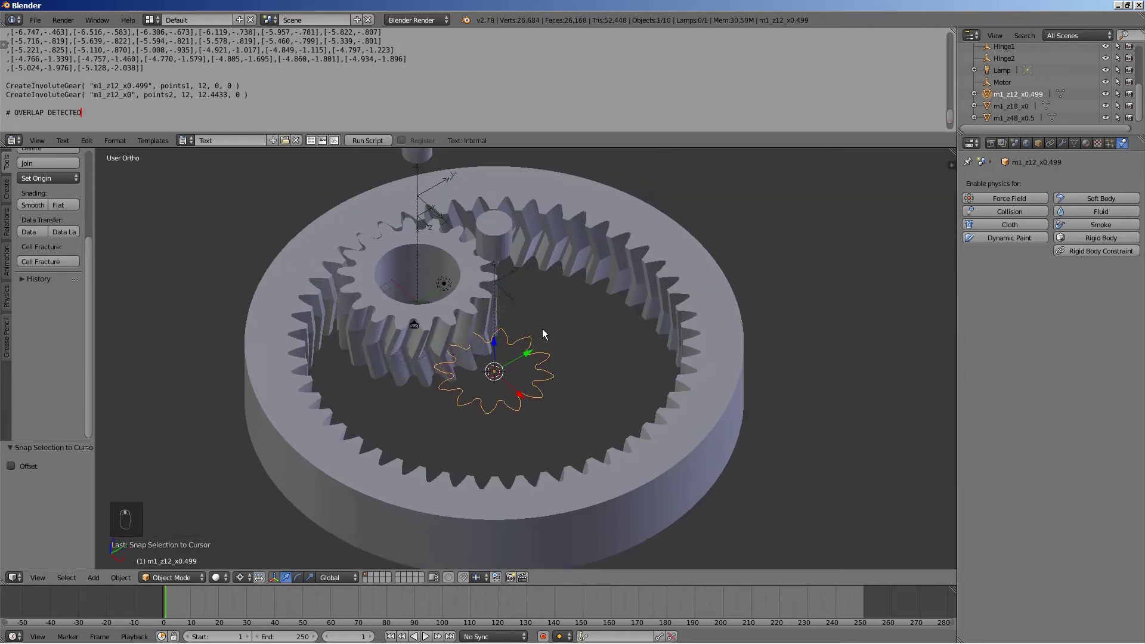
# - Extrude the 12-tooth sun gear outline 5 units along Z
pyautogui.press('Tab')
pyautogui.press('e')
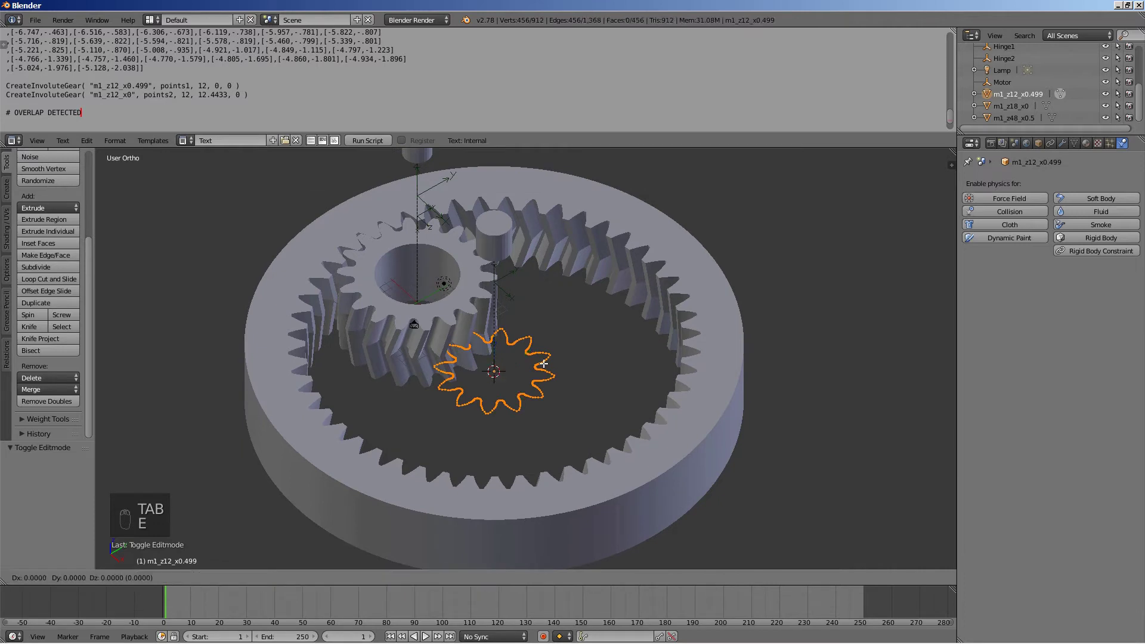
pyautogui.write('z5')
pyautogui.press('Return')
pyautogui.scroll(2, 483, 386)
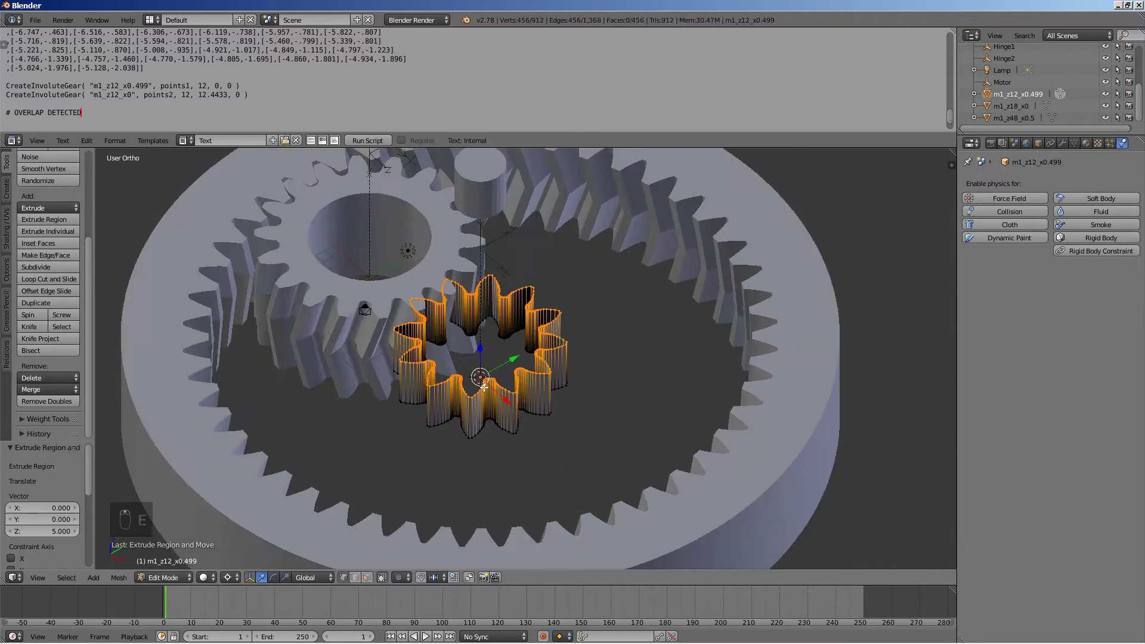
# - Add five evenly spaced horizontal loop cuts around the extruded sun gear wall
pyautogui.moveTo(483, 386); pyautogui.dragTo(500, 389, button='middle')
pyautogui.press('a')
pyautogui.hotkey('ctrl', 'r')
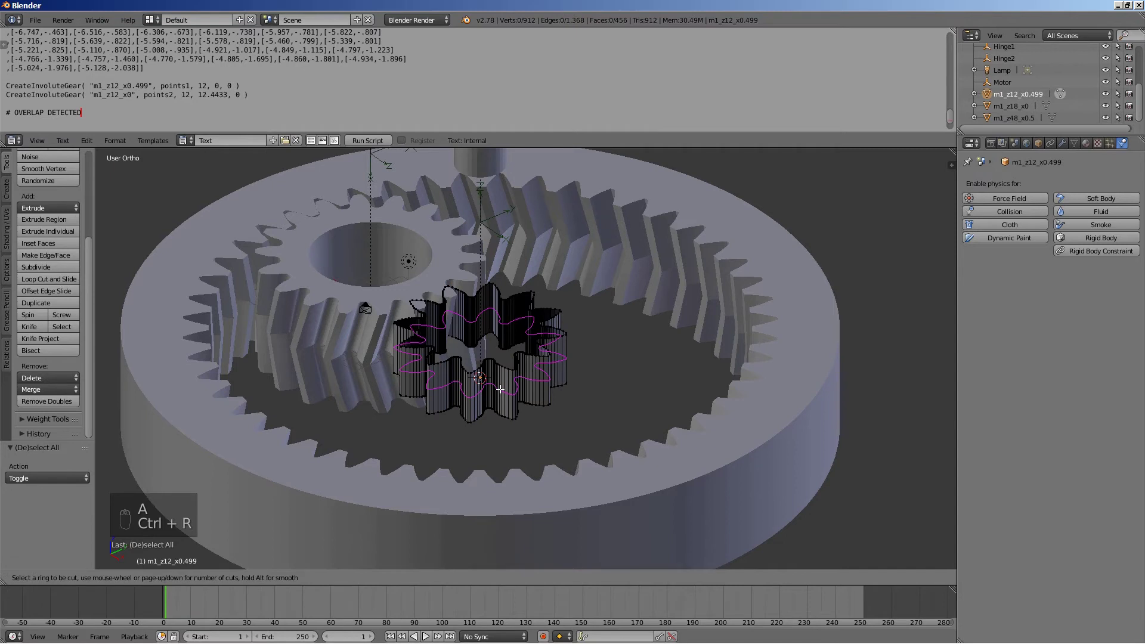
pyautogui.scroll(2, 500, 389)
pyautogui.click(500, 389)
pyautogui.click(499, 389)
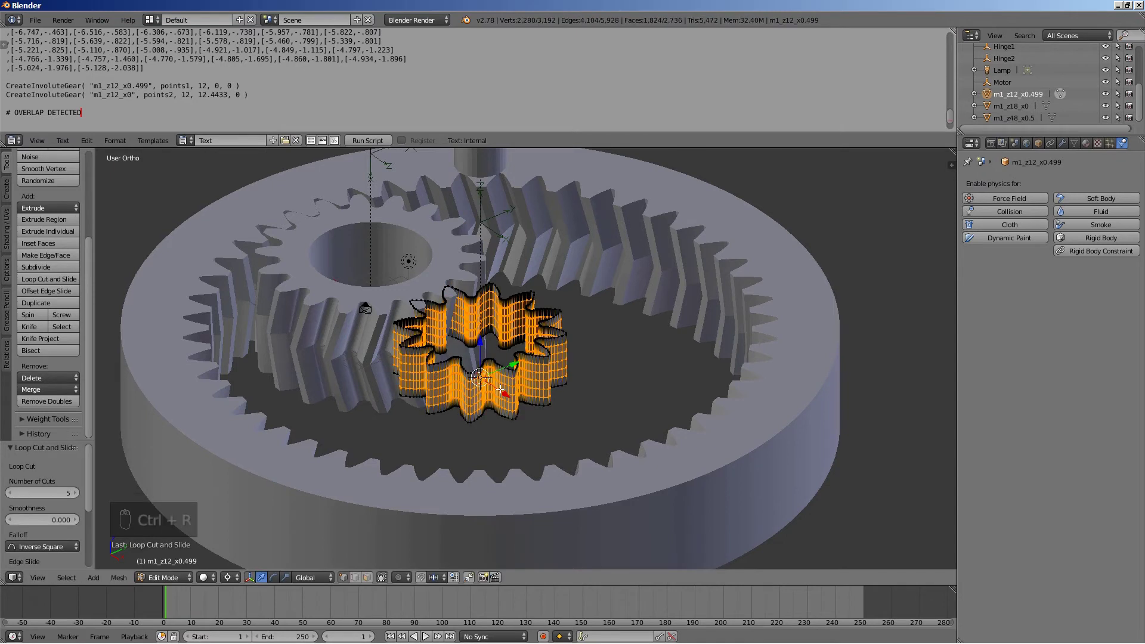
pyautogui.moveTo(519, 394); pyautogui.dragTo(536, 413, button='middle')
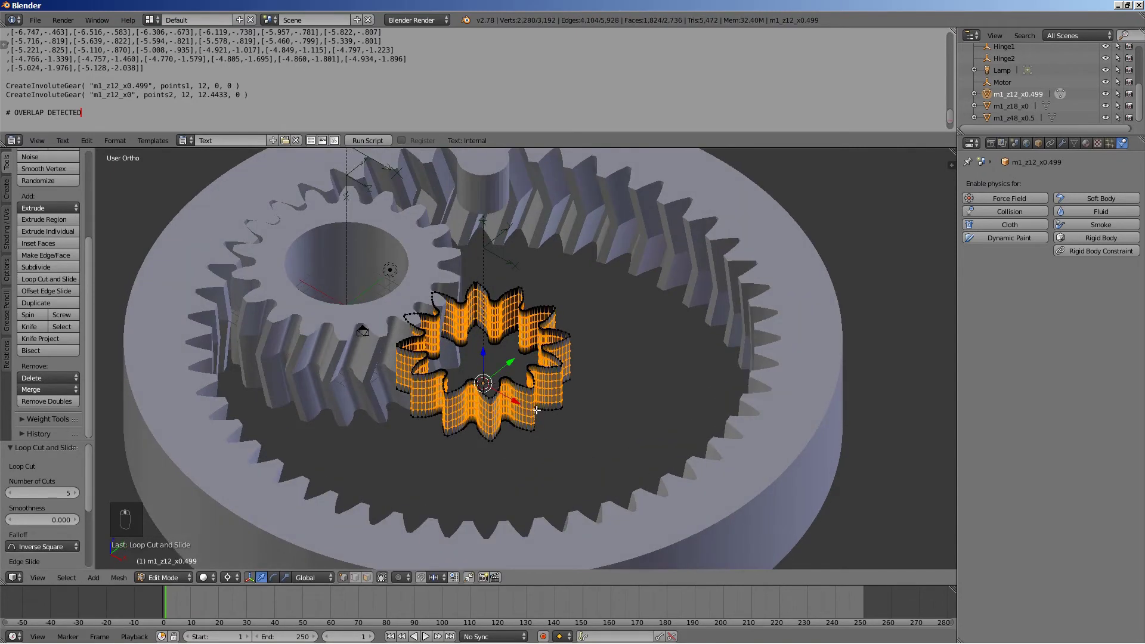
# - Return to Object Mode and add a Simple Deform modifier to the sun gear
pyautogui.press('Tab')
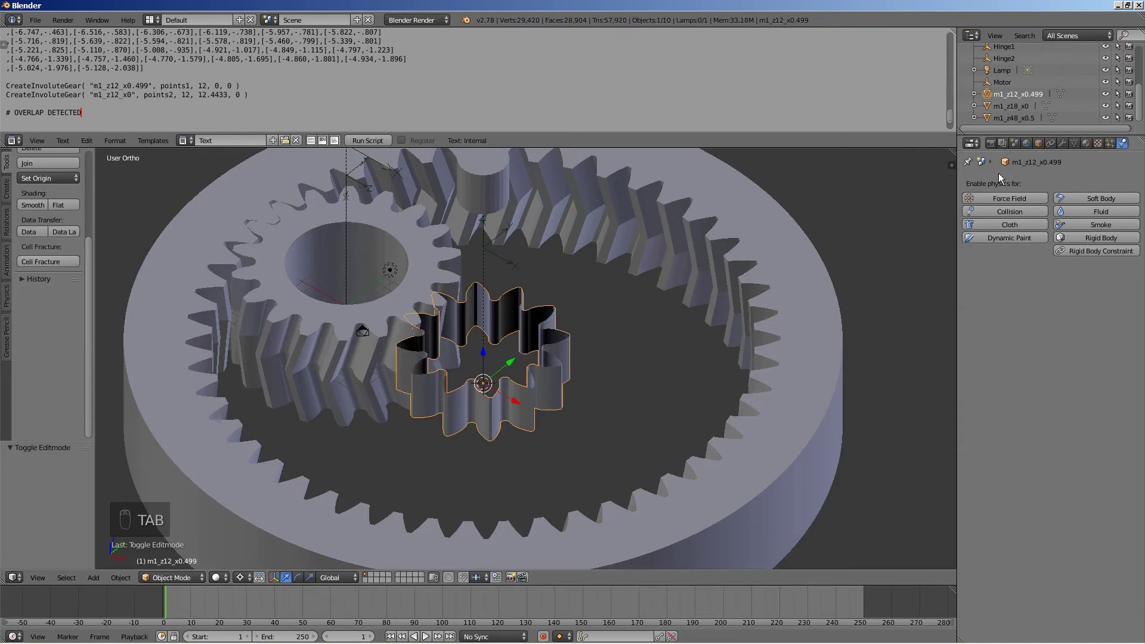
pyautogui.click(1062, 145)
pyautogui.click(1053, 183)
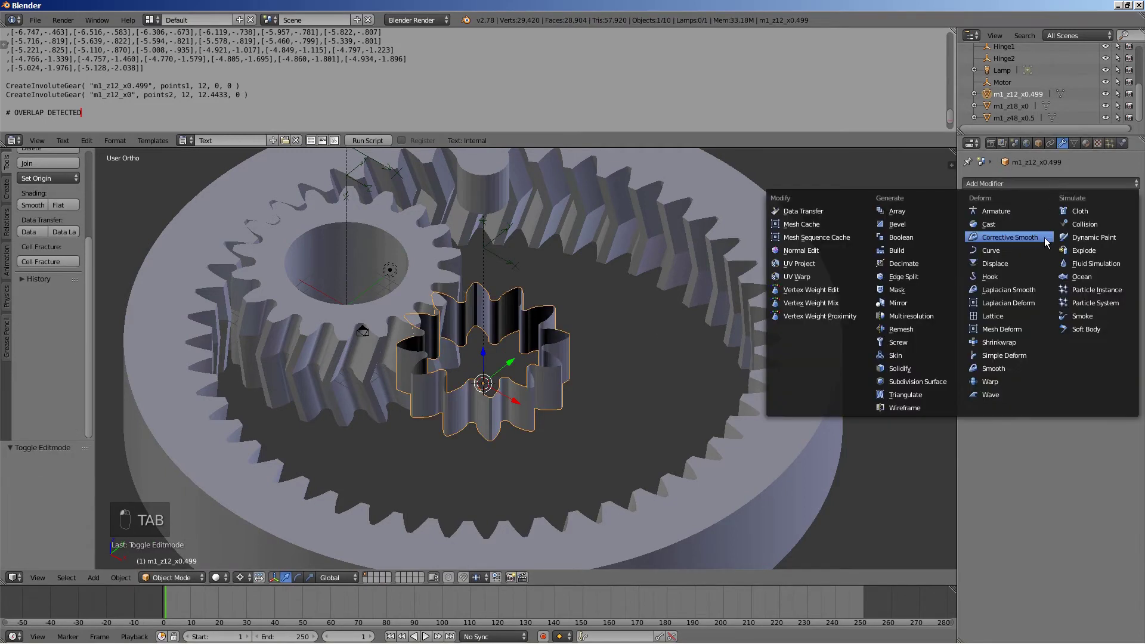
pyautogui.click(1022, 352)
# - Copy Gear 1's twist angle from the browser calculator, set the Twist deform angle in Blender to -12.794°, and apply the modifier
pyautogui.hotkey('alt', 'Tab')
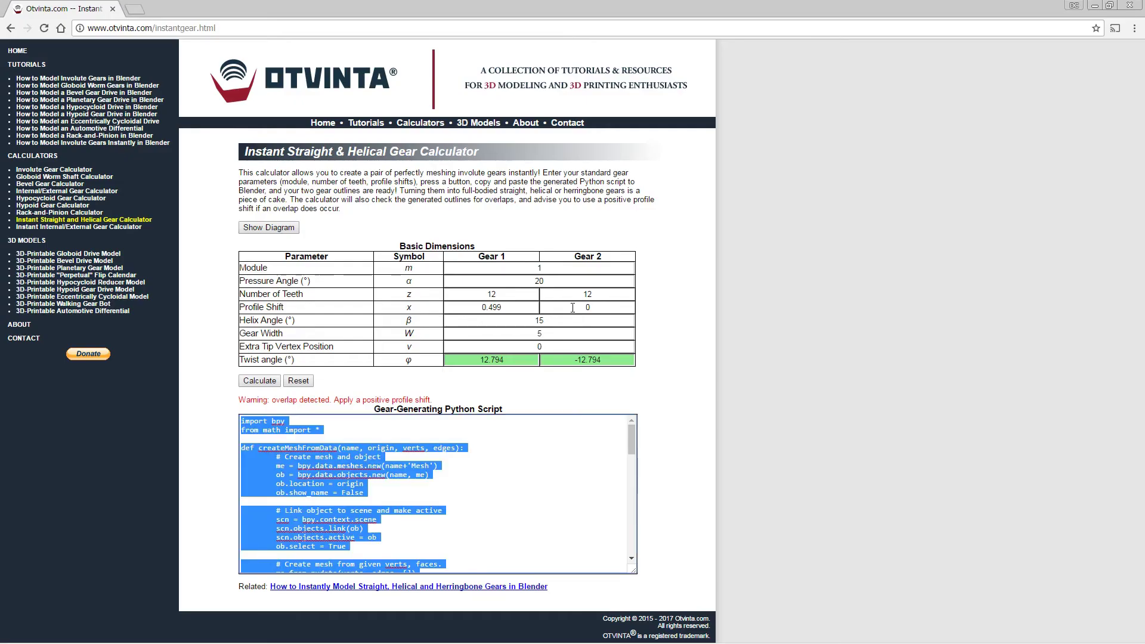
pyautogui.doubleClick(492, 360)
pyautogui.hotkey('ctrl', 'c')
pyautogui.hotkey('alt', 'Tab')
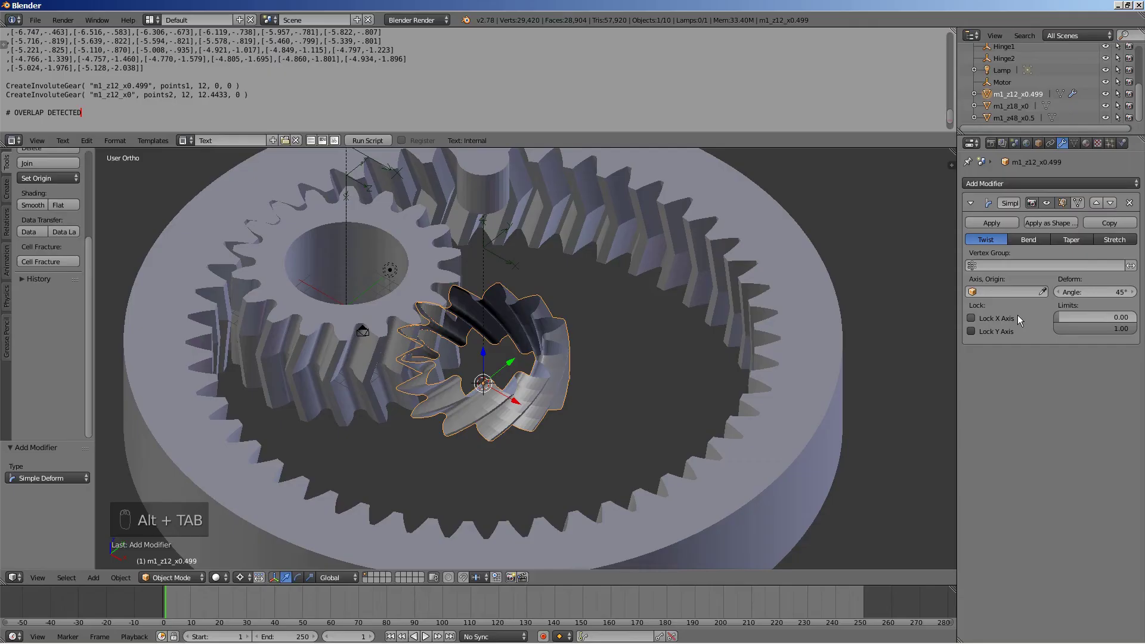
pyautogui.click(1099, 292)
pyautogui.write('-')
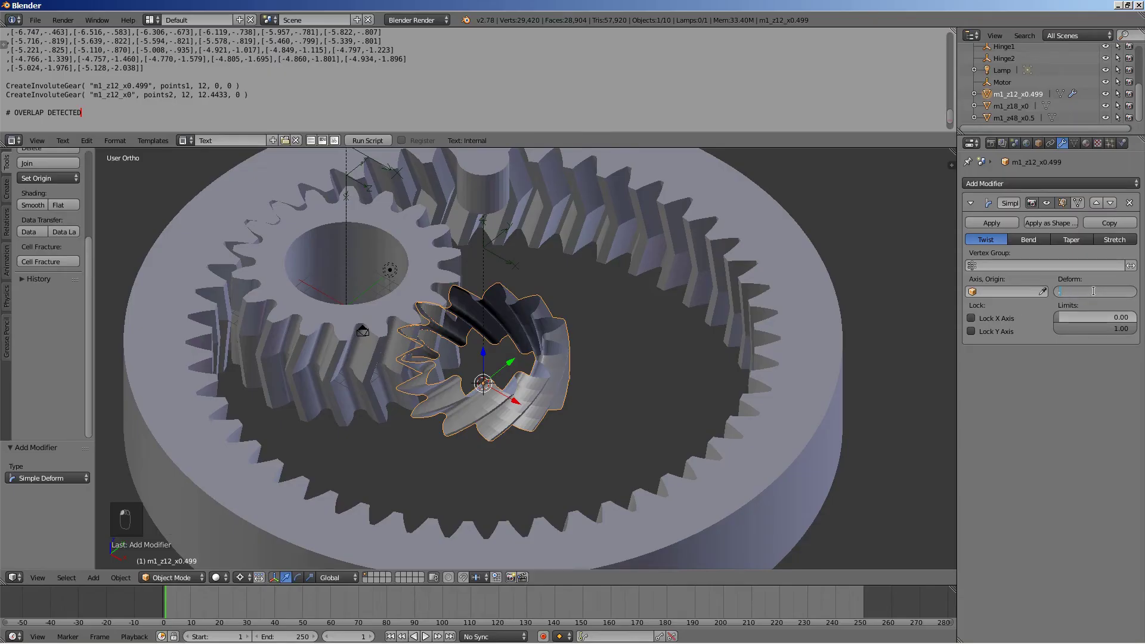
pyautogui.hotkey('ctrl', 'v')
pyautogui.press('Return')
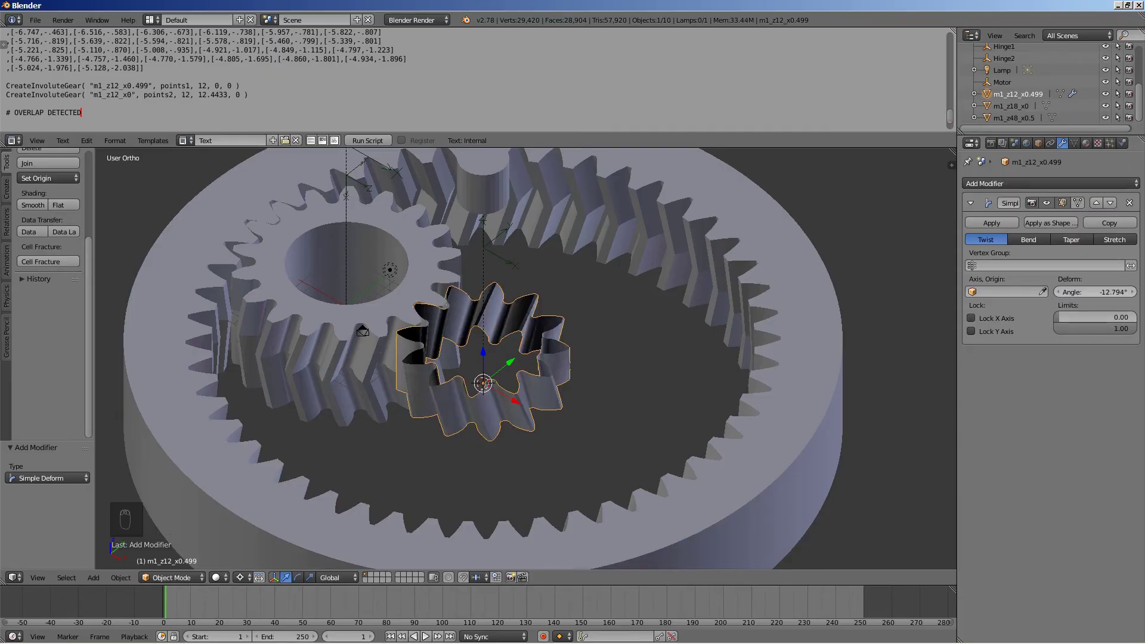
pyautogui.click(992, 222)
# - Reset the 3D cursor to the world origin and duplicate the whole sun gear mesh, scaling the copy by -1 along Z
pyautogui.moveTo(607, 366); pyautogui.dragTo(580, 366, button='middle')
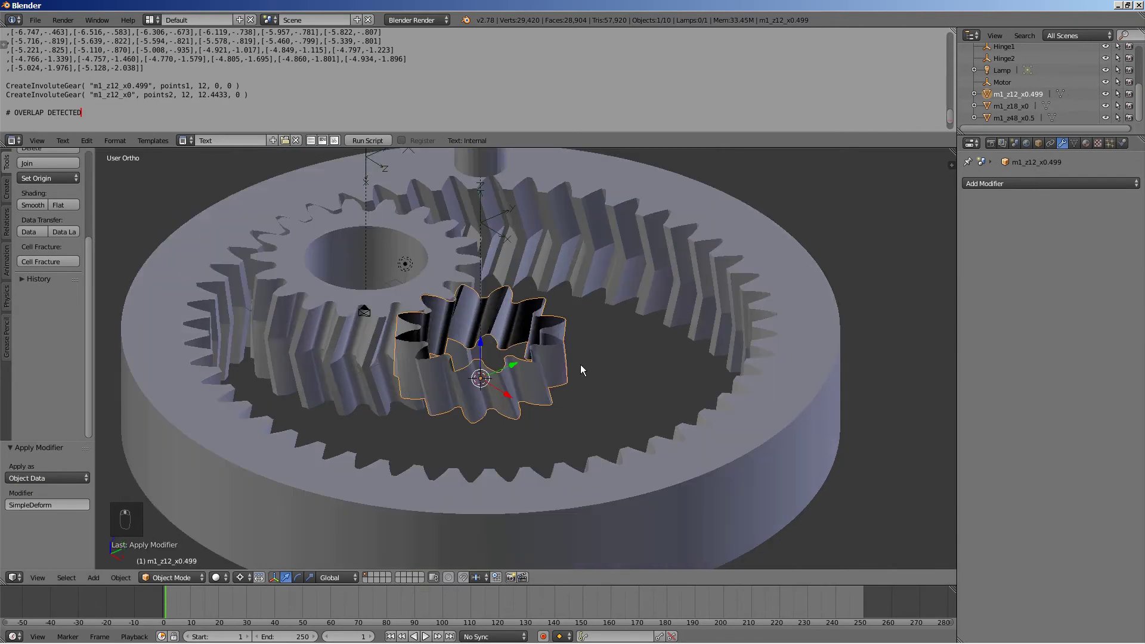
pyautogui.press('Tab')
pyautogui.press('a')
pyautogui.press('a')
pyautogui.press('a')
pyautogui.press('a')
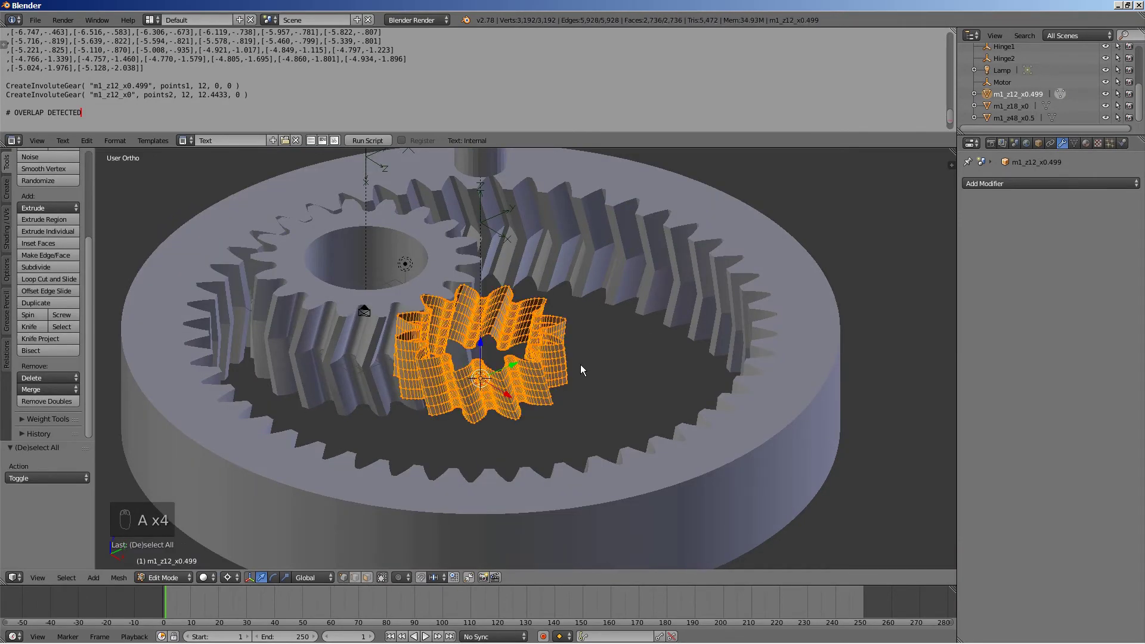
pyautogui.hotkey('shift', 'c')
pyautogui.hotkey('shift', 's')
pyautogui.hotkey('shift', 's')
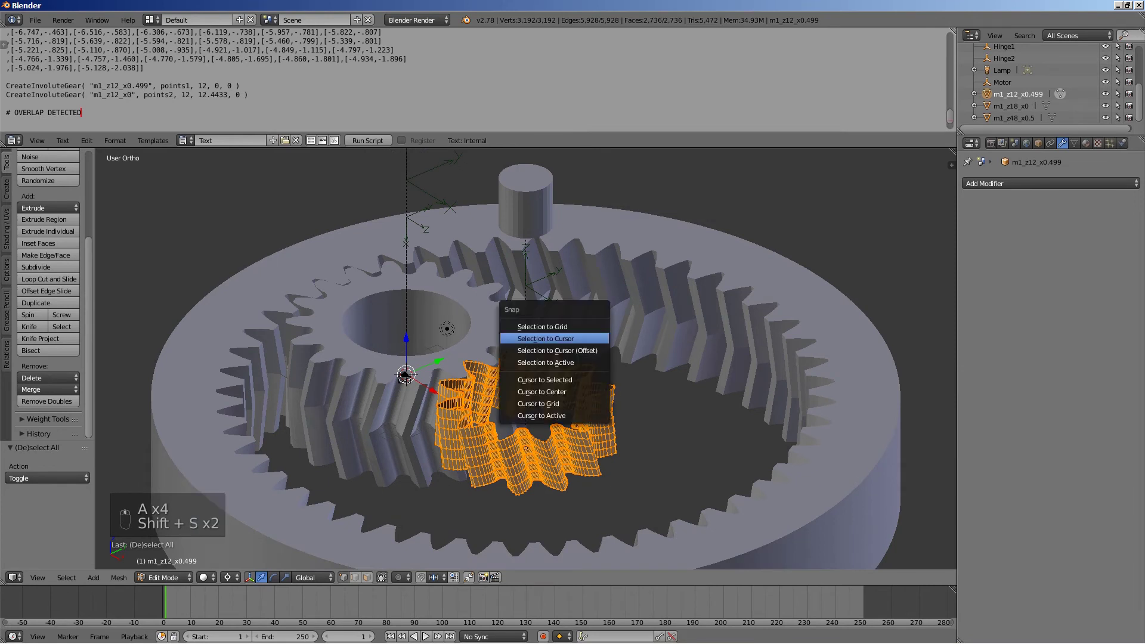
pyautogui.hotkey('shift', 'd')
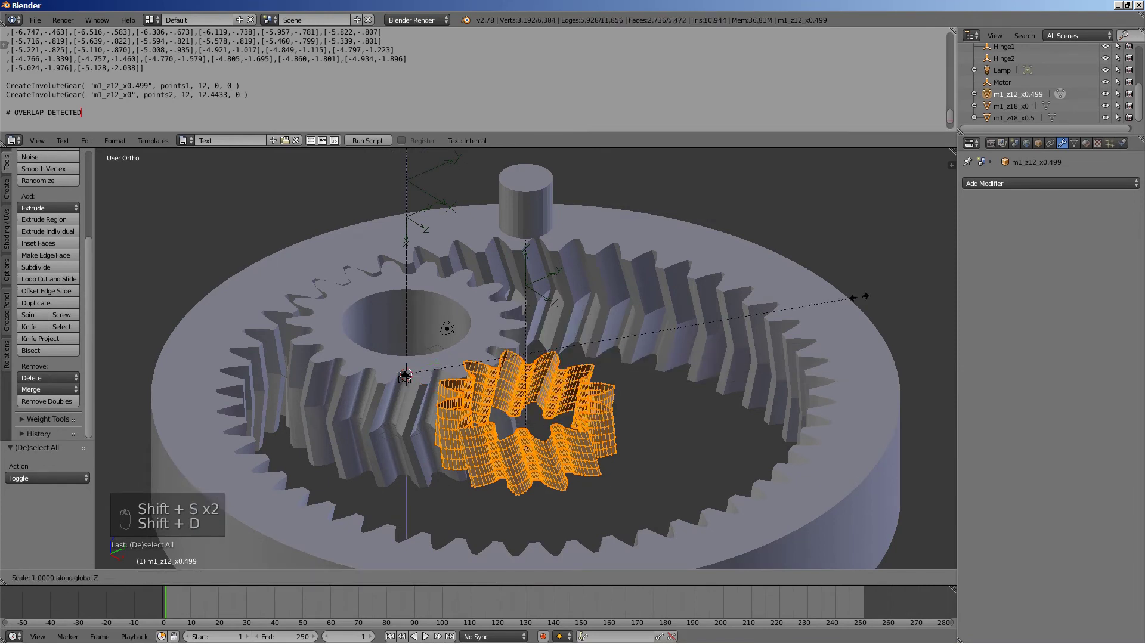
pyautogui.press('-')
pyautogui.press('1')
pyautogui.press('Return')
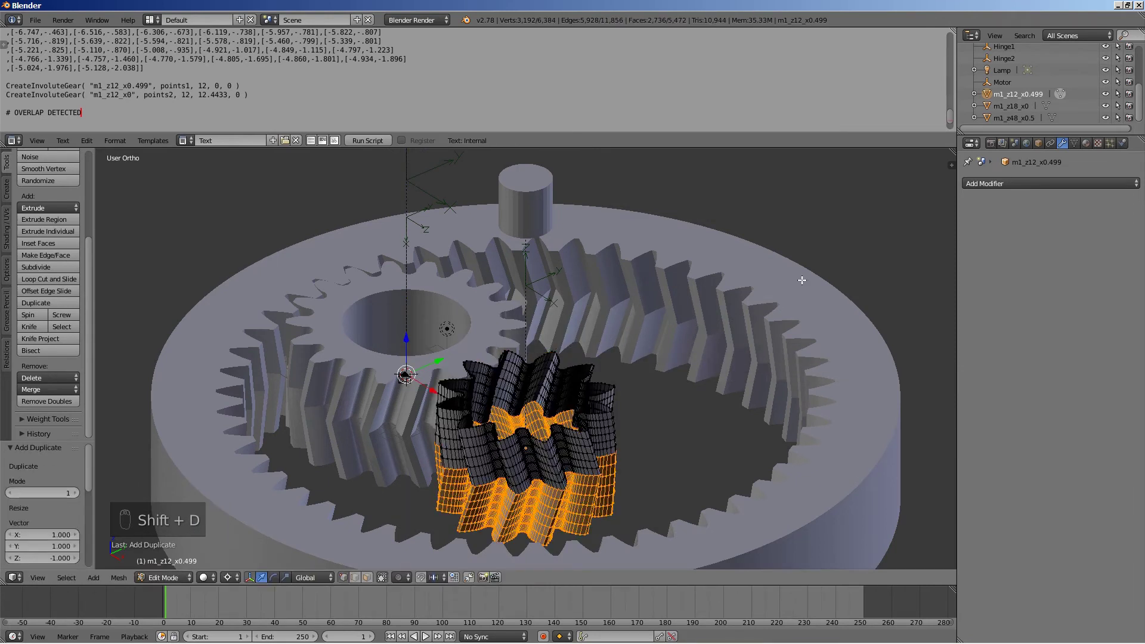
# - Select the entire sun gear mesh, remove its doubled vertices, and make the normals consistent
pyautogui.press('a')
pyautogui.press('a')
pyautogui.press('a')
pyautogui.click(47, 402)
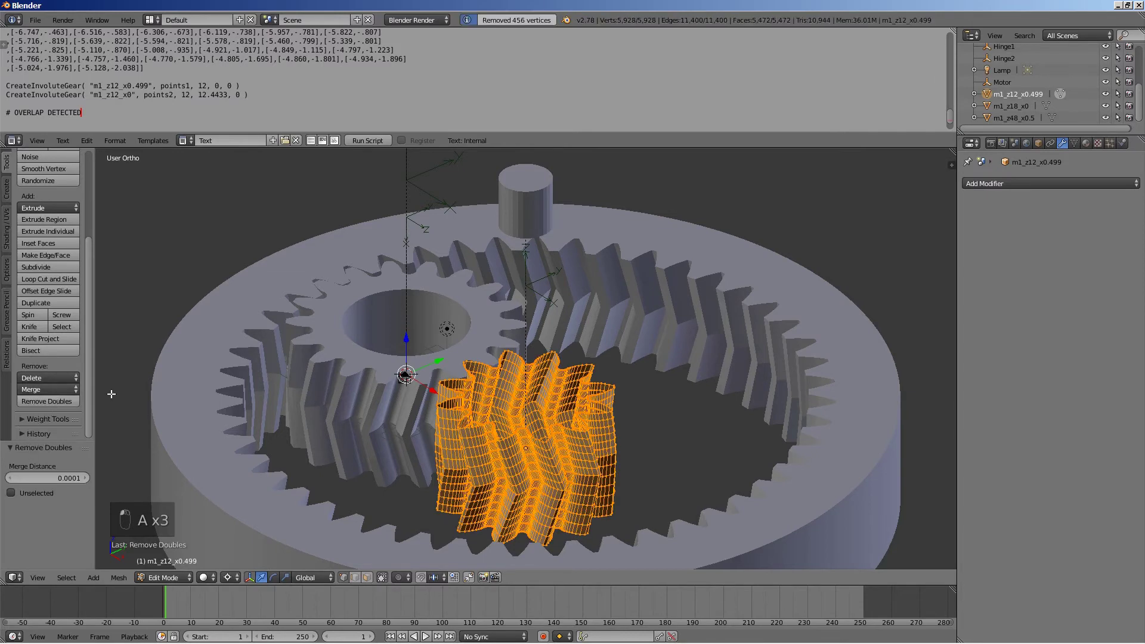
pyautogui.scroll(-2, 368, 394)
pyautogui.hotkey('ctrl', 'n')
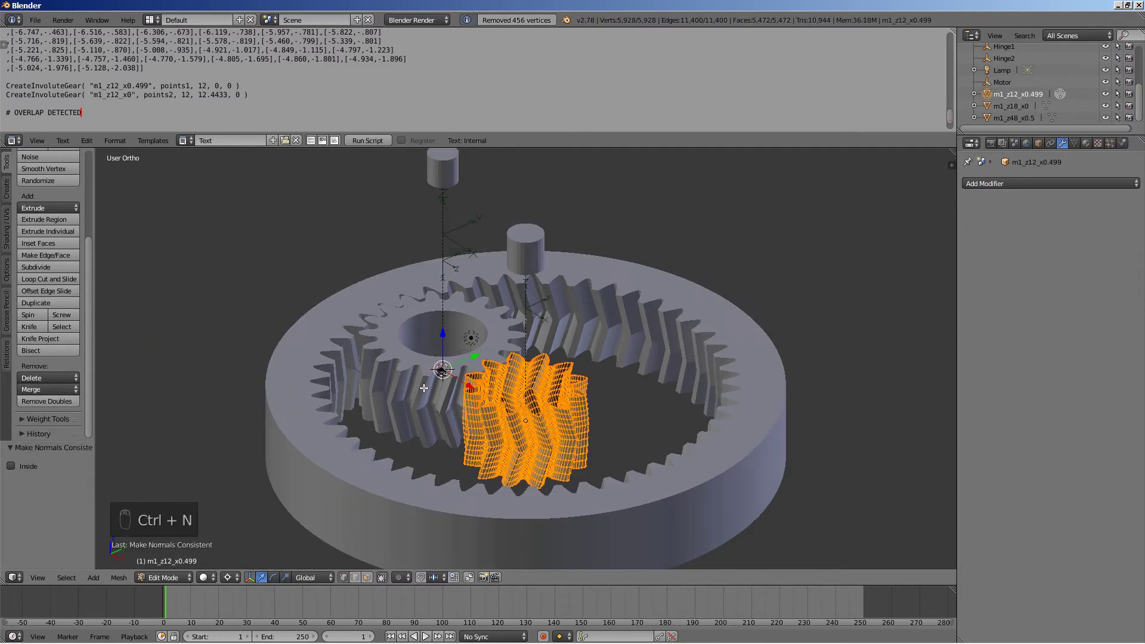
# - Select only the open upper rim of the sun gear and snap the 3D cursor to its centre
pyautogui.moveTo(424, 388); pyautogui.dragTo(453, 358, button='middle')
pyautogui.scroll(5, 658, 343)
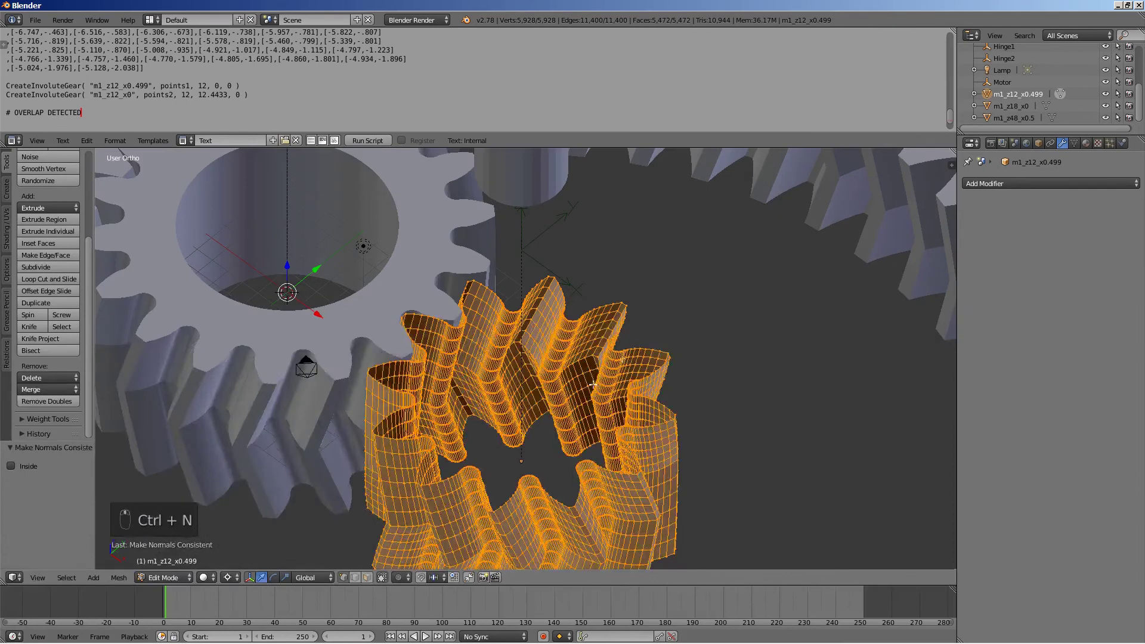
pyautogui.press('a')
pyautogui.scroll(2, 659, 343)
pyautogui.hotkey('ctrl', 'shift', 'alt', 'm')
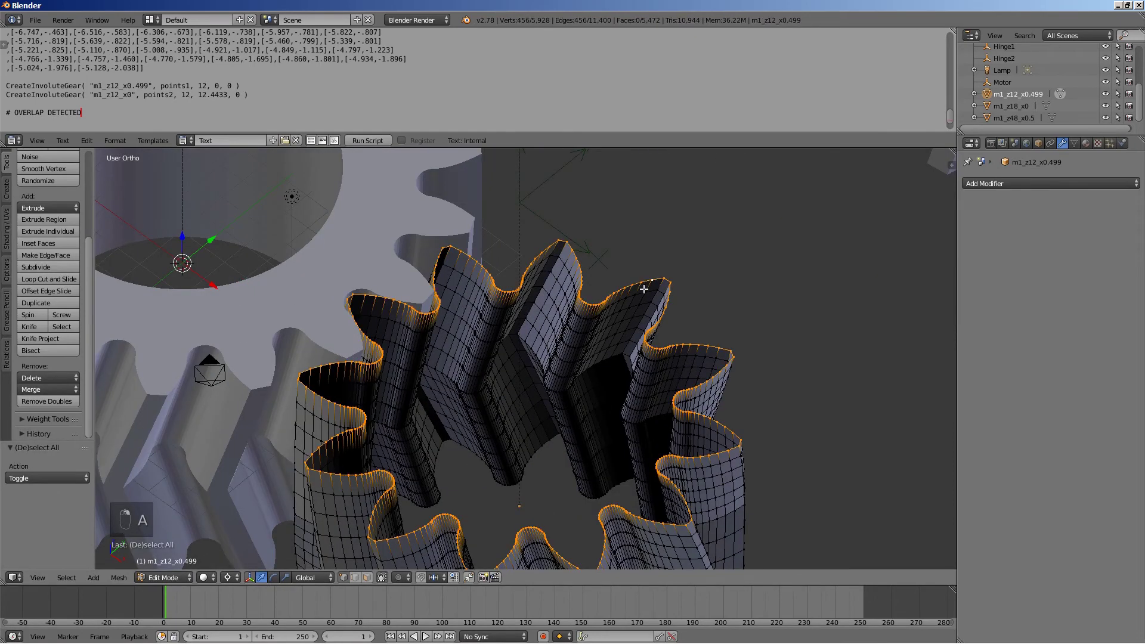
pyautogui.scroll(-3, 648, 278)
pyautogui.hotkey('shift', 's')
pyautogui.click(511, 379)
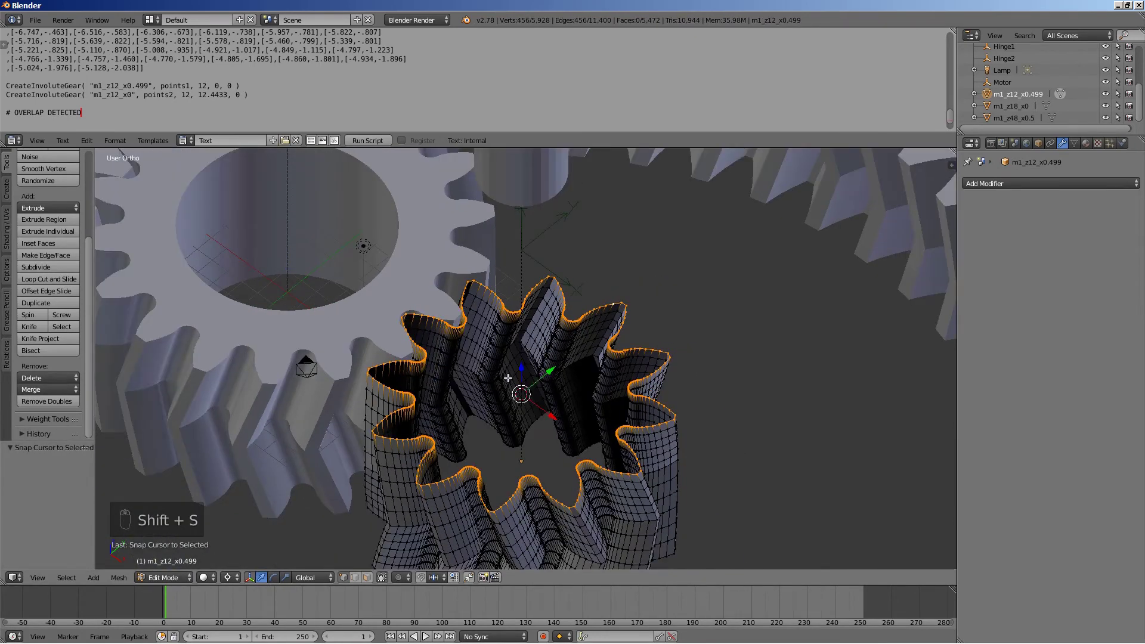
pyautogui.scroll(-2, 507, 377)
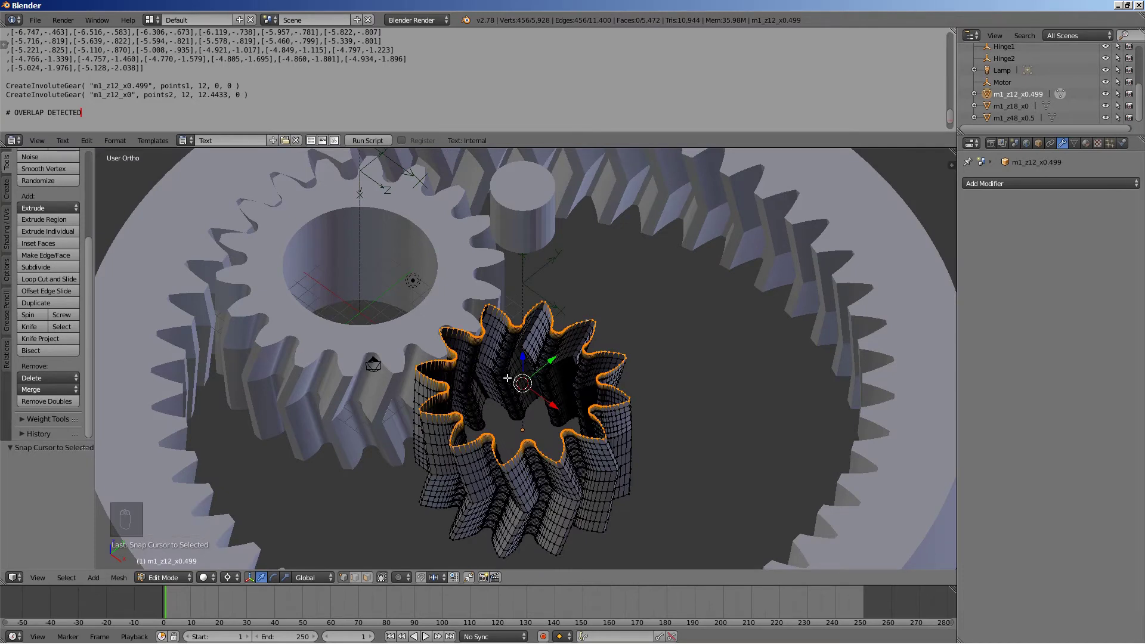
# - Extrude the sun gear's upper rim inward by scaling it to about 0.541 in the XY plane, keeping Z locked
pyautogui.press('e')
pyautogui.press('s')
pyautogui.hotkey('shift', 'z')
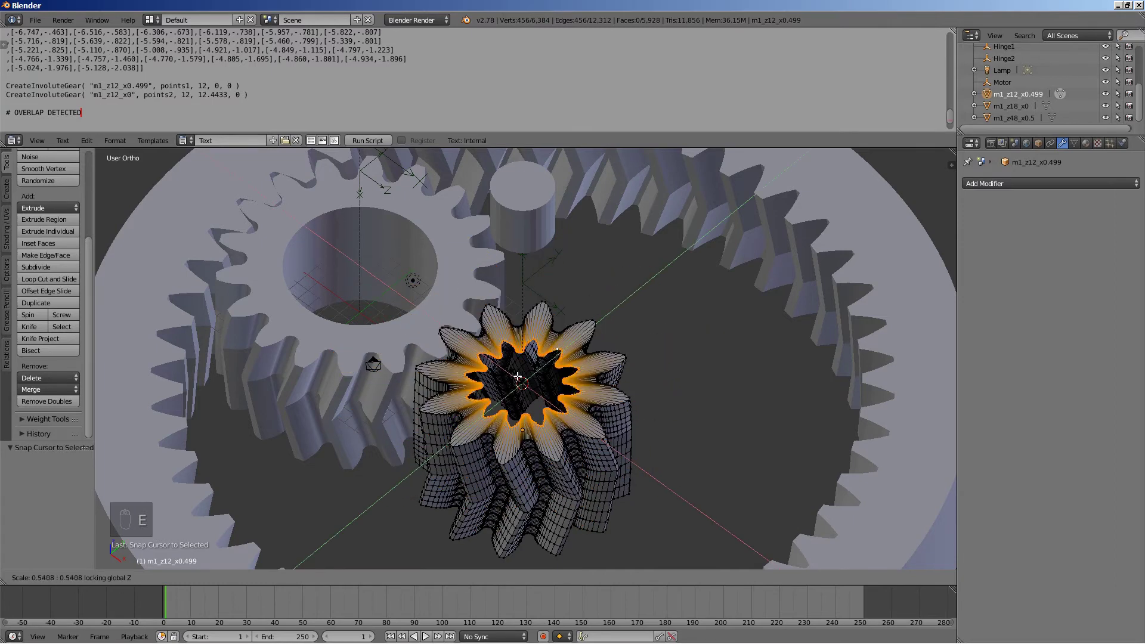
pyautogui.click(518, 377)
# - Round the extruded inner edge of the sun gear into a circle using To Sphere at factor 1
pyautogui.moveTo(518, 377); pyautogui.dragTo(542, 362, button='middle')
pyautogui.scroll(2, 549, 360)
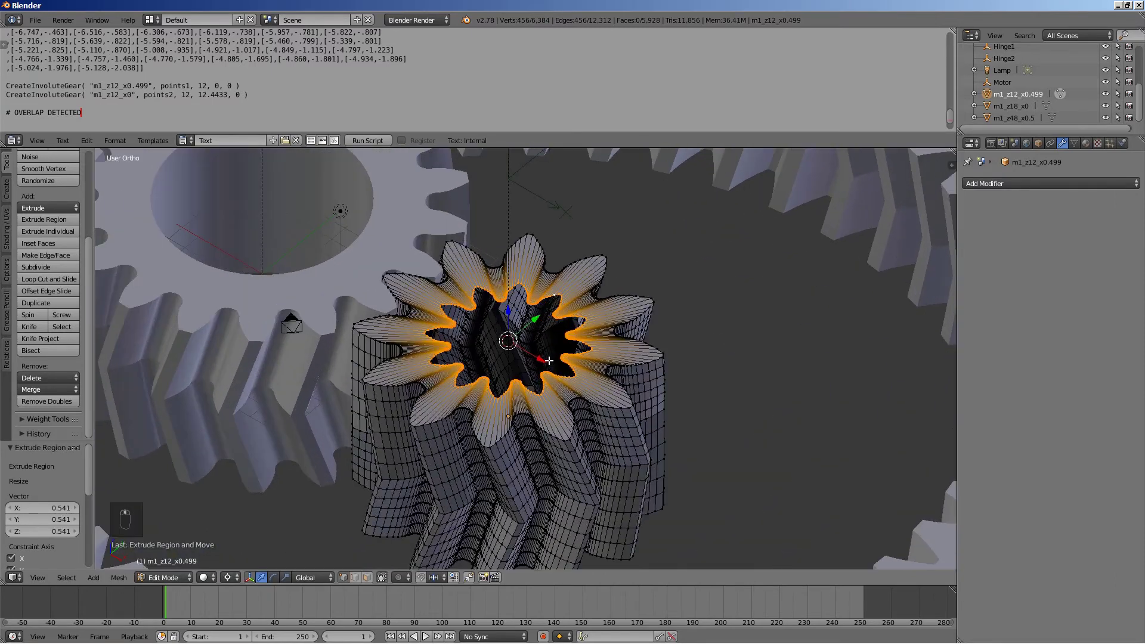
pyautogui.press('KP_7')
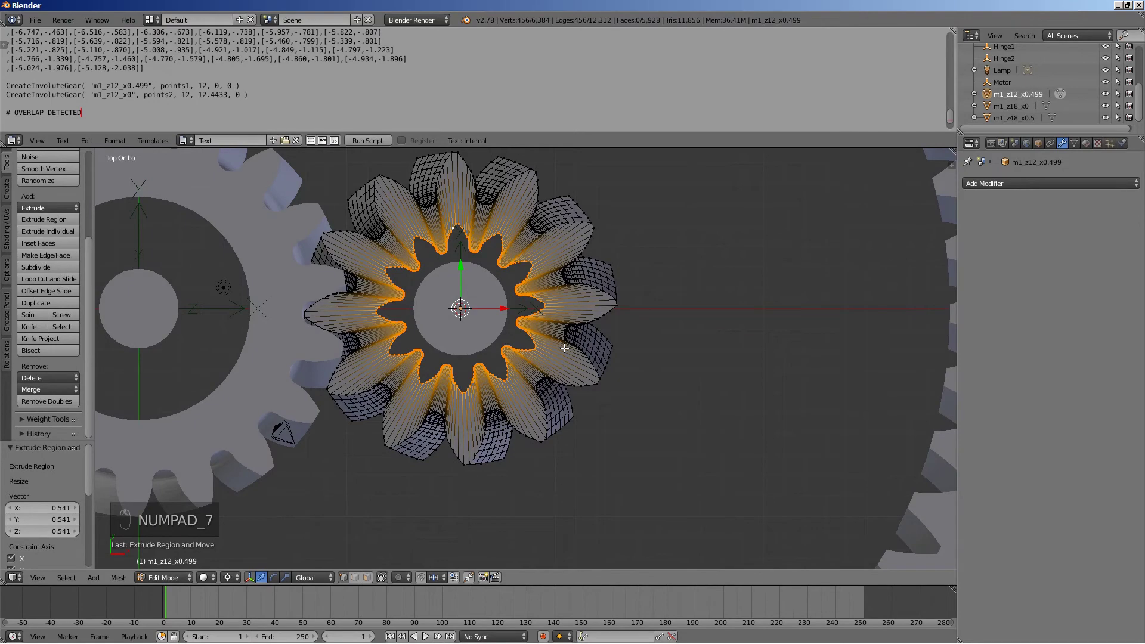
pyautogui.hotkey('alt', 'shift', 's')
pyautogui.click(564, 337)
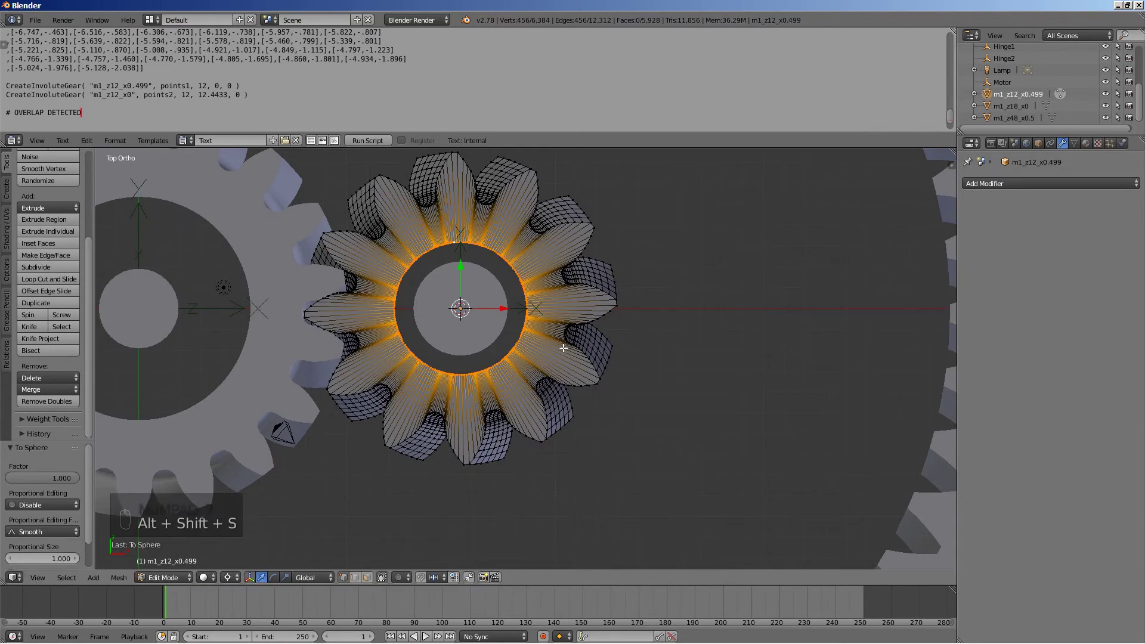
# - Extrude the circular inner edge by -10 along Z to form the wall of the sun gear's bore
pyautogui.scroll(-2, 563, 336)
pyautogui.moveTo(888, 372); pyautogui.dragTo(587, 371, button='middle')
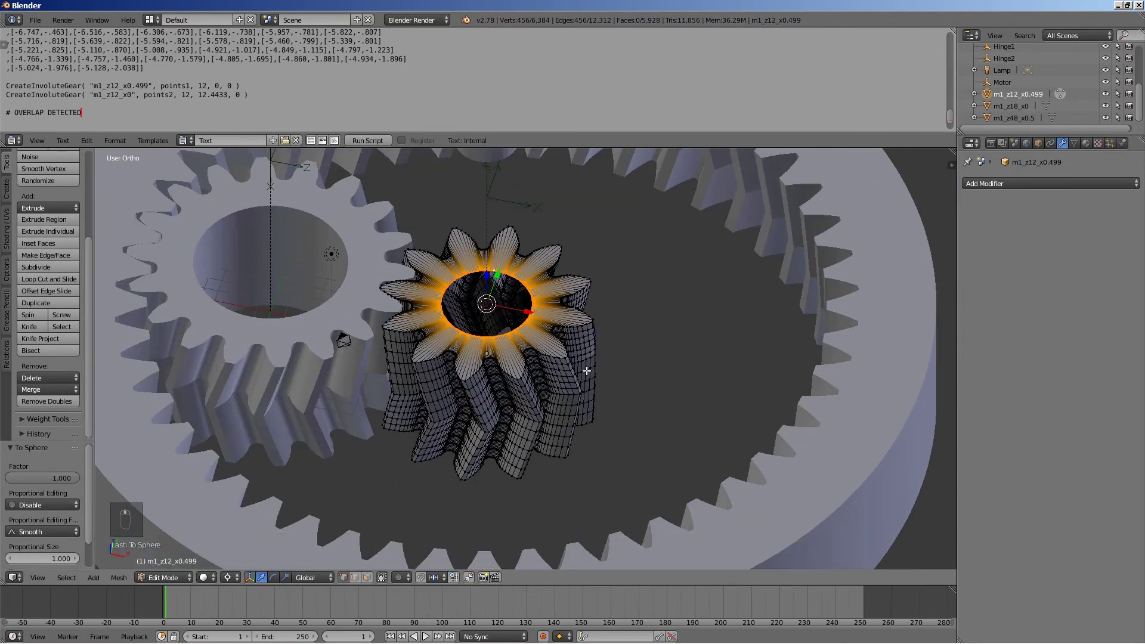
pyautogui.write('e-10')
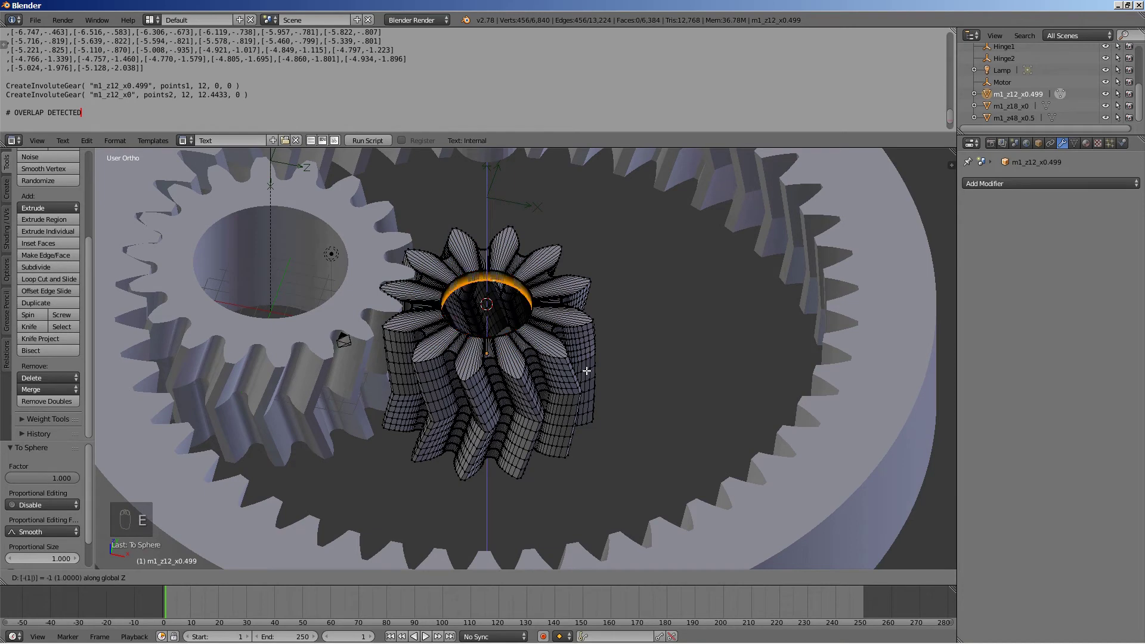
pyautogui.press('Return')
pyautogui.scroll(4, 533, 480)
pyautogui.moveTo(533, 480); pyautogui.dragTo(537, 436, button='middle')
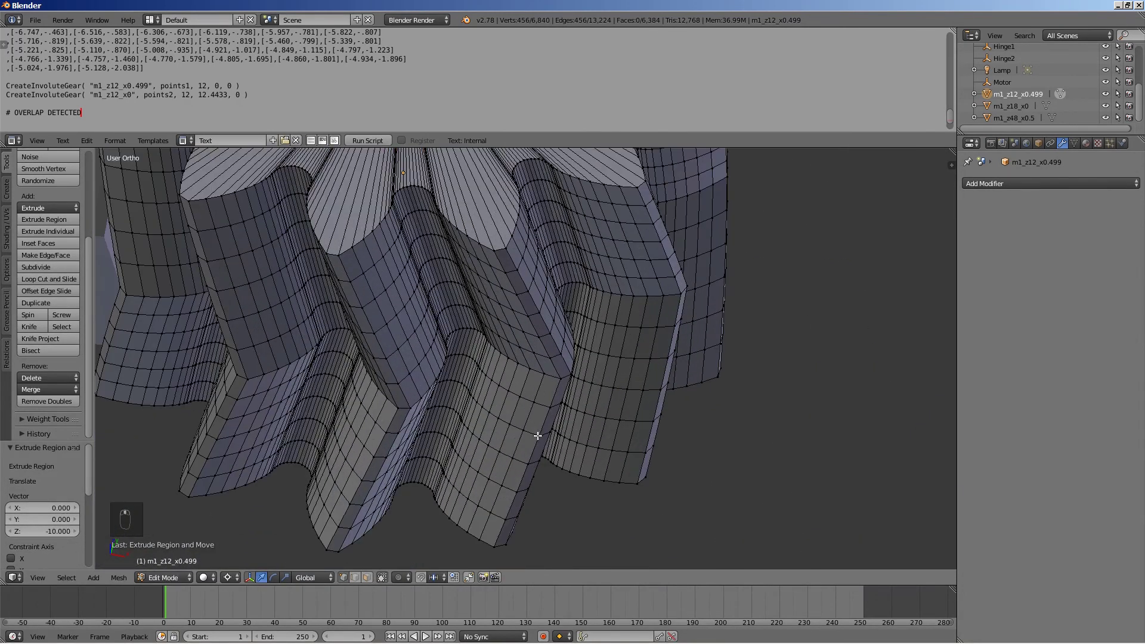
pyautogui.press('e')
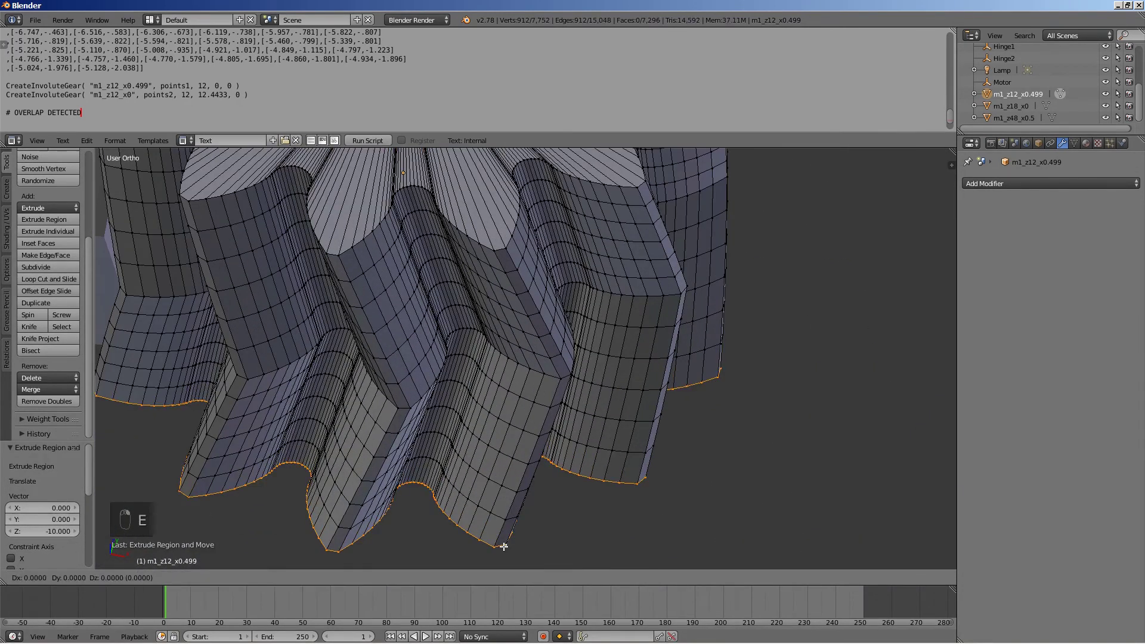
pyautogui.rightClick(504, 546)
pyautogui.hotkey('ctrl', 'z')
# - Close the sun gear's underside by bridging the lower tooth rim with the bore's lower edge, and return to Object Mode
pyautogui.press('w')
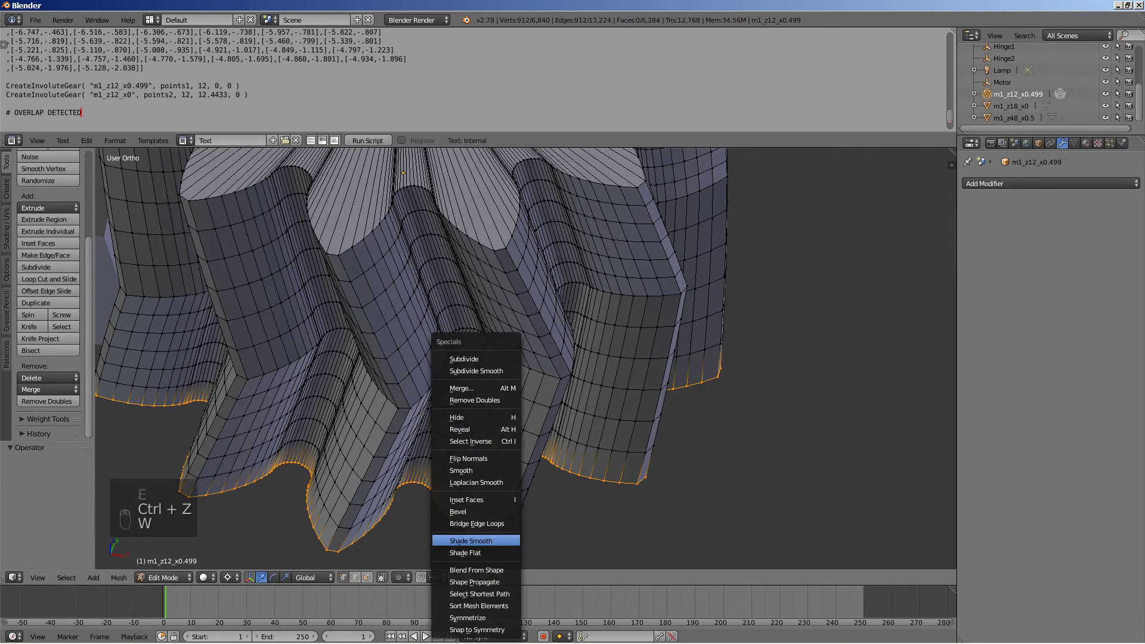
pyautogui.click(504, 539)
pyautogui.moveTo(565, 491); pyautogui.dragTo(535, 463, button='middle')
pyautogui.scroll(-2, 587, 408)
pyautogui.press('Tab')
pyautogui.scroll(-2, 550, 477)
pyautogui.scroll(2, 552, 373)
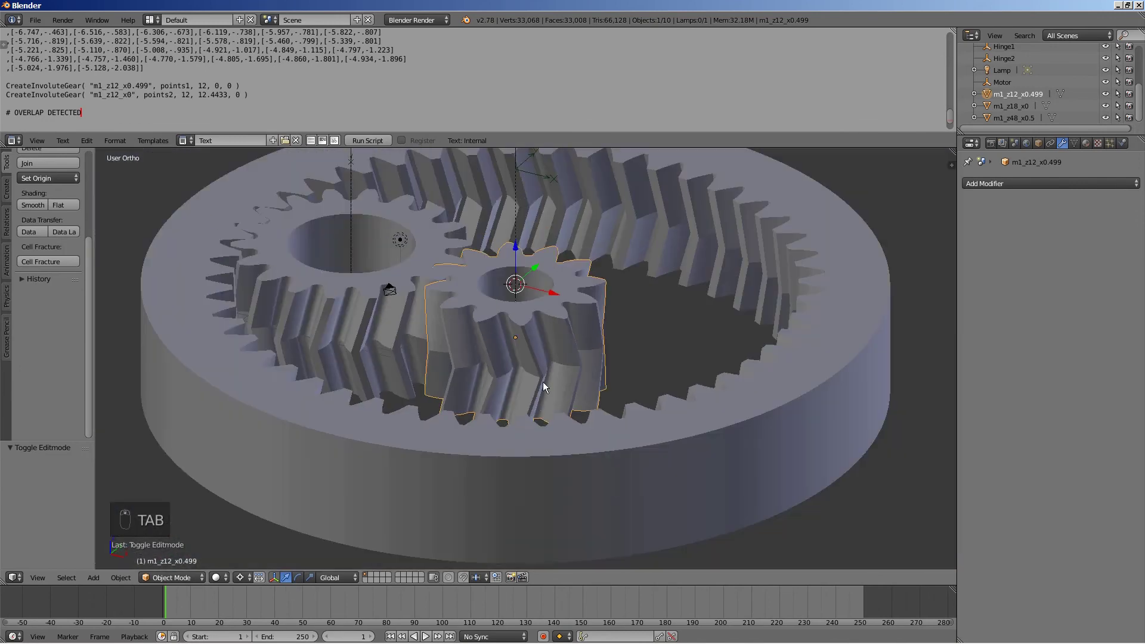
# - Duplicate the 18-tooth planet gear together with its axis and hinge, and rotate the copy 120° about Z around the sun gear's centre
pyautogui.scroll(-2, 542, 387)
pyautogui.rightClick(453, 391)
pyautogui.scroll(-2, 453, 391)
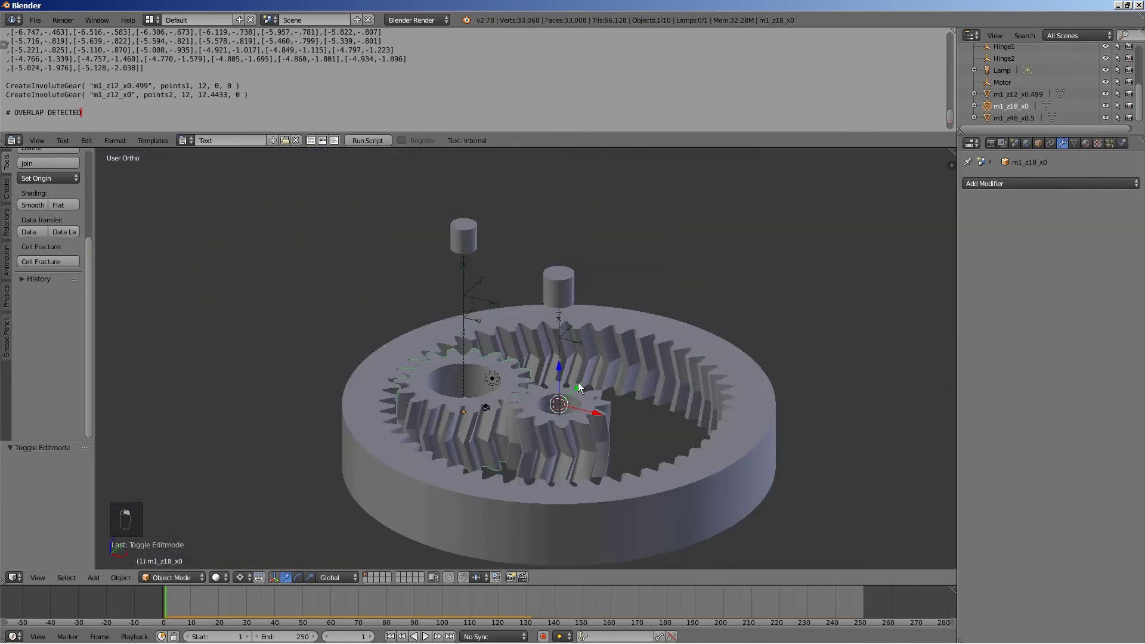
pyautogui.scroll(2, 578, 387)
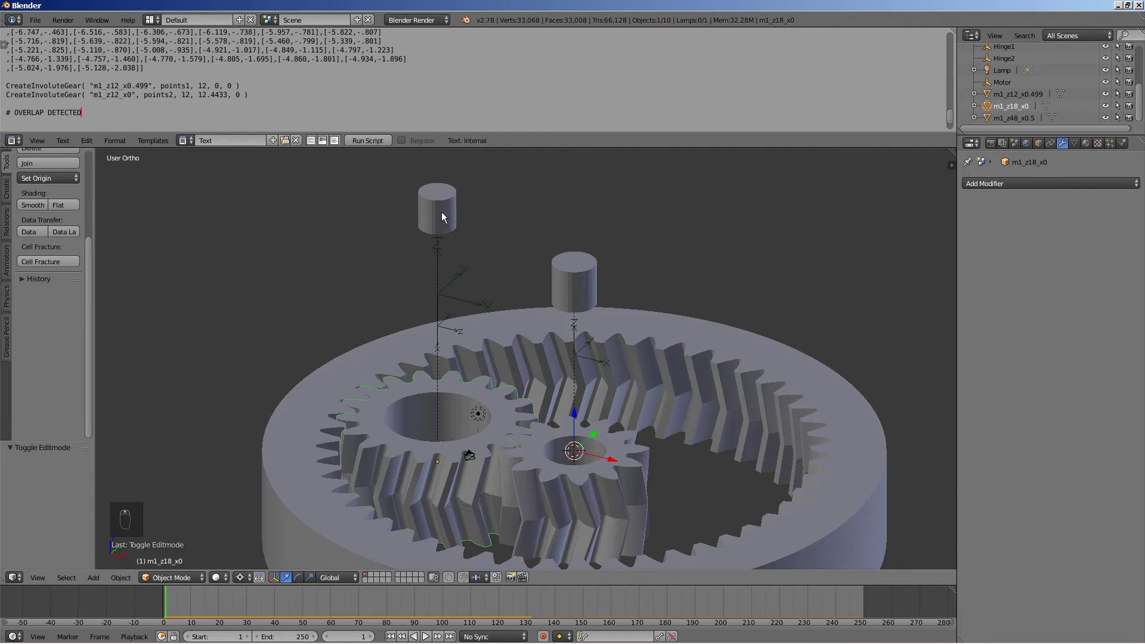
pyautogui.rightClick(442, 213)
pyautogui.keyDown('shift'); pyautogui.rightClick(460, 271); pyautogui.keyUp('shift')
pyautogui.hotkey('shift', 'd')
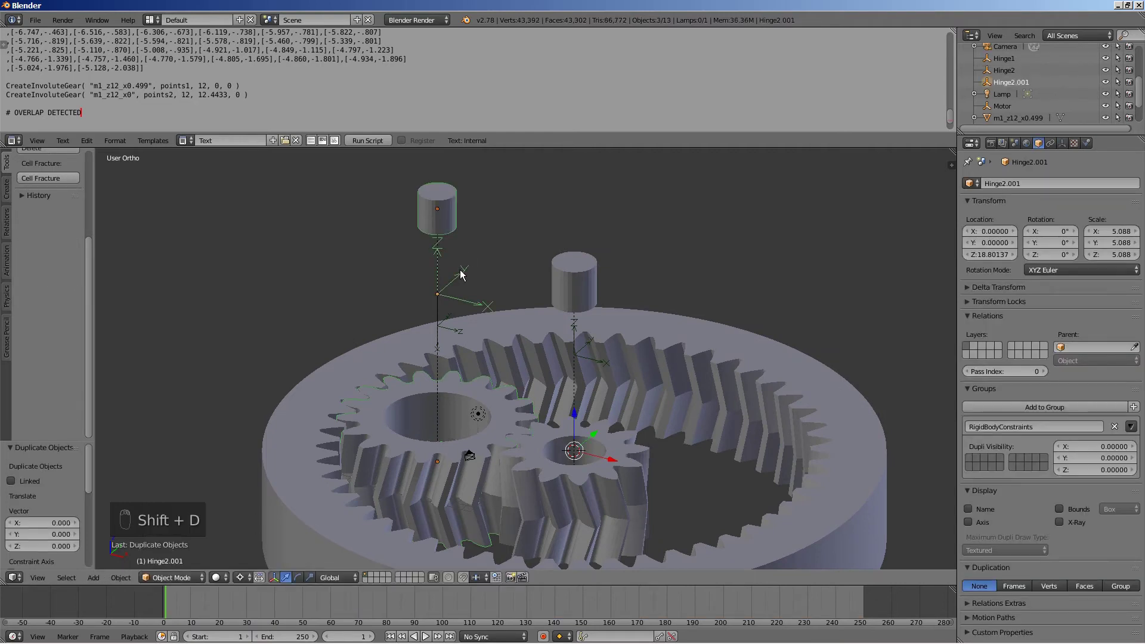
pyautogui.hotkey('shift', 'd')
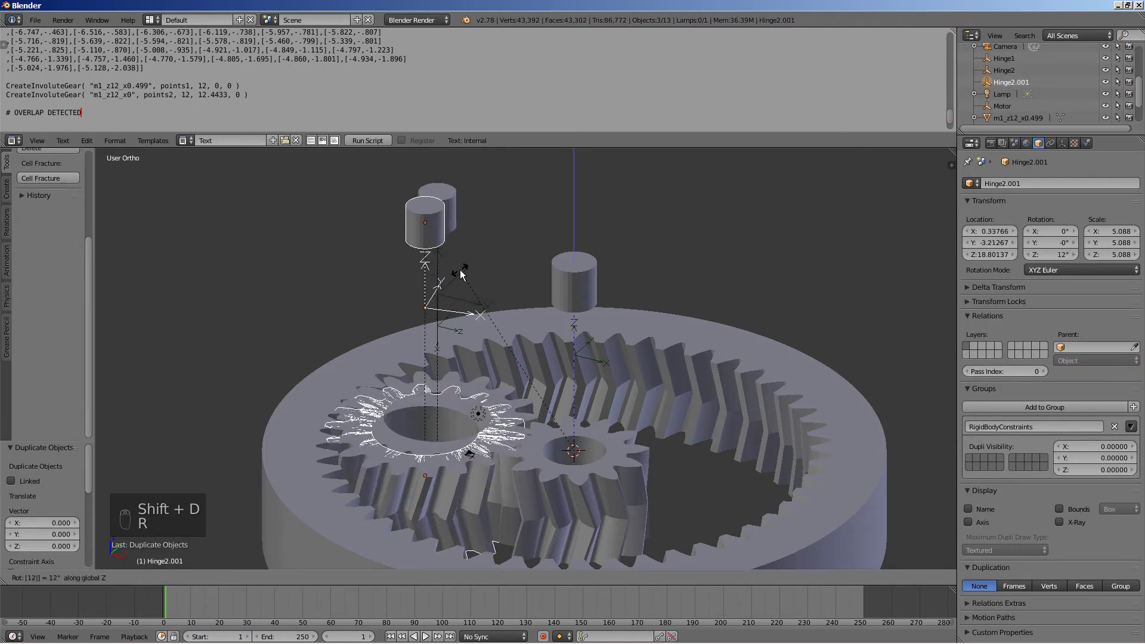
pyautogui.press('Escape')
pyautogui.press('r')
pyautogui.press('z')
pyautogui.press('1')
pyautogui.press('2')
pyautogui.press('0')
pyautogui.press('Return')
# - Make a third planet set by duplicating the copied gear, axis and hinge and rotating it another 120° about Z
pyautogui.press('r')
pyautogui.press('z')
pyautogui.press('1')
pyautogui.press('2')
pyautogui.press('0')
pyautogui.press('Return')
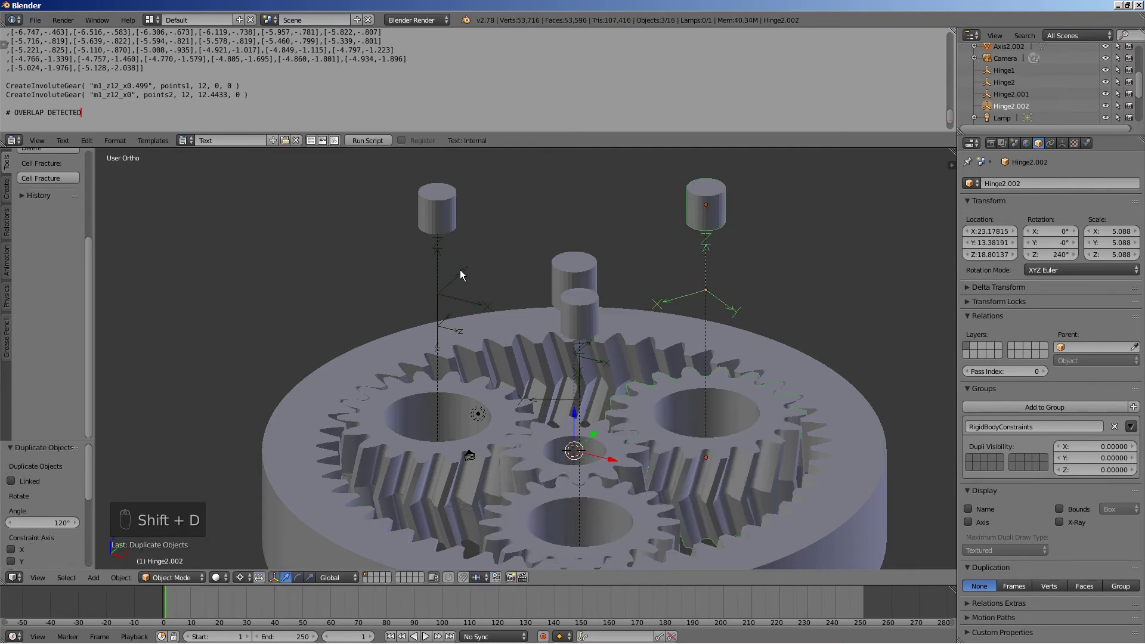
# - Make the central sun gear an active rigid body with its collision shape set to Mesh
pyautogui.scroll(-2, 479, 267)
pyautogui.moveTo(482, 274); pyautogui.dragTo(512, 316, button='middle')
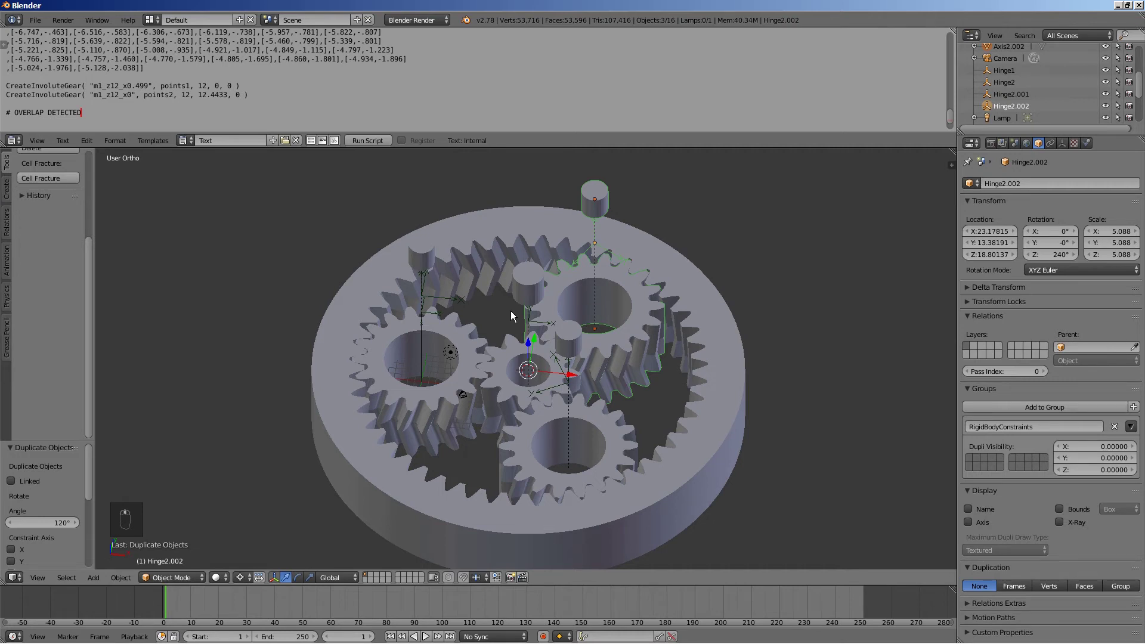
pyautogui.moveTo(511, 316); pyautogui.dragTo(553, 323, button='middle')
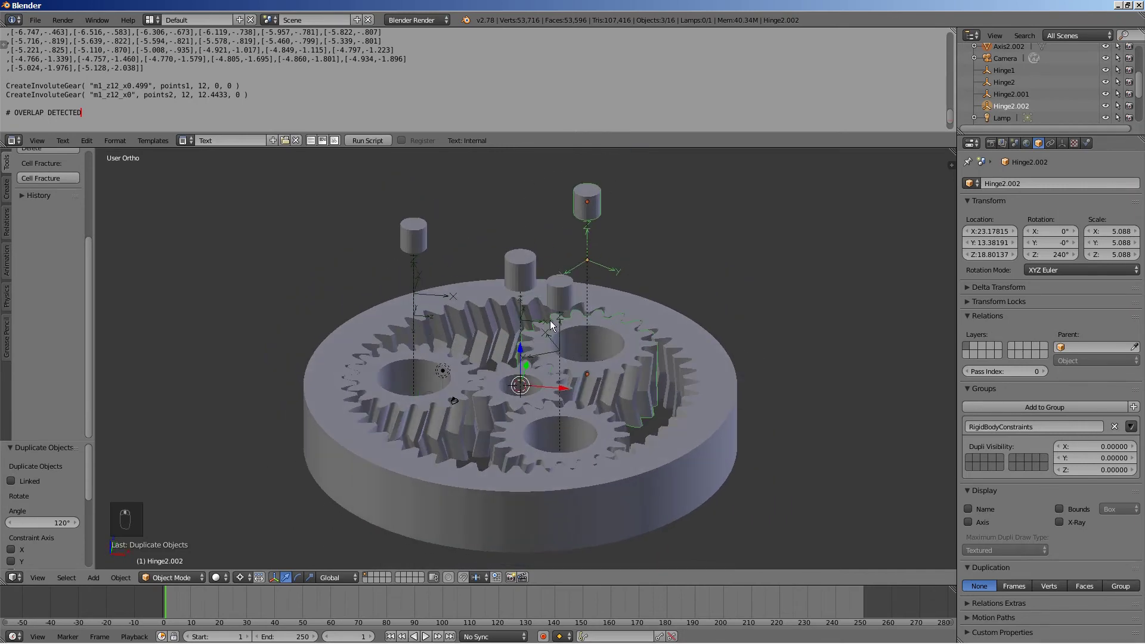
pyautogui.rightClick(497, 364)
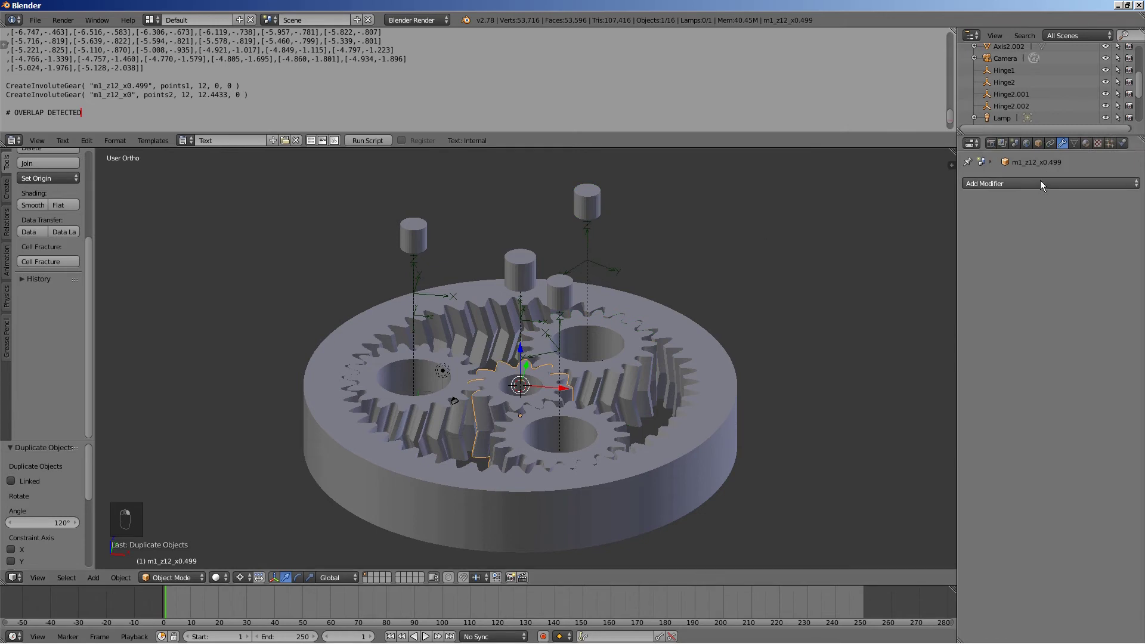
pyautogui.click(1122, 144)
pyautogui.click(1111, 238)
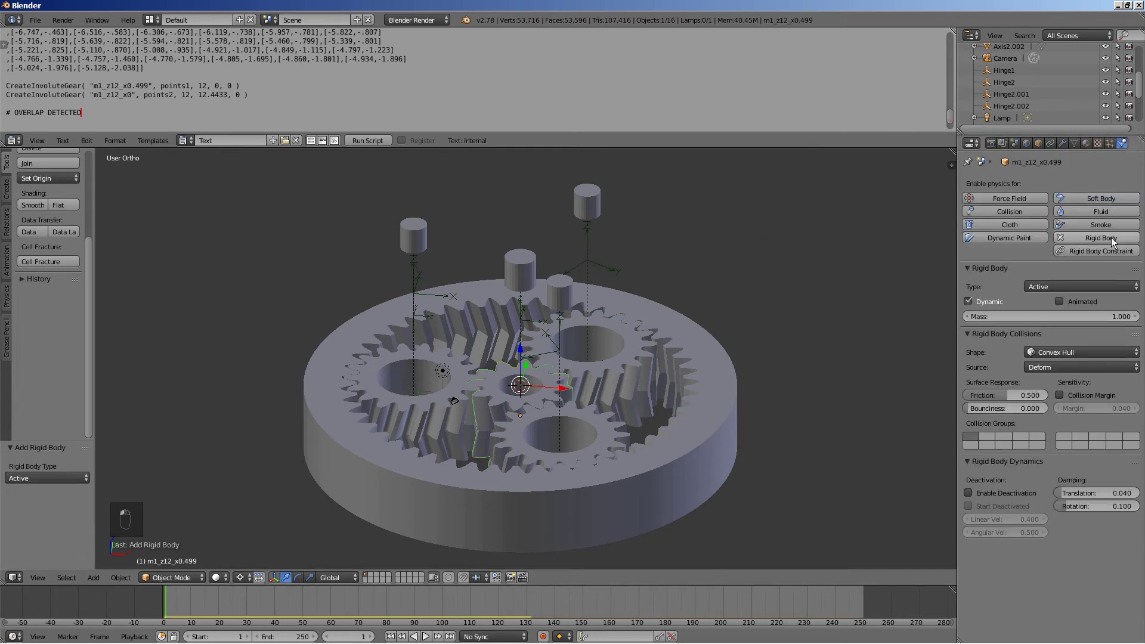
pyautogui.click(1071, 352)
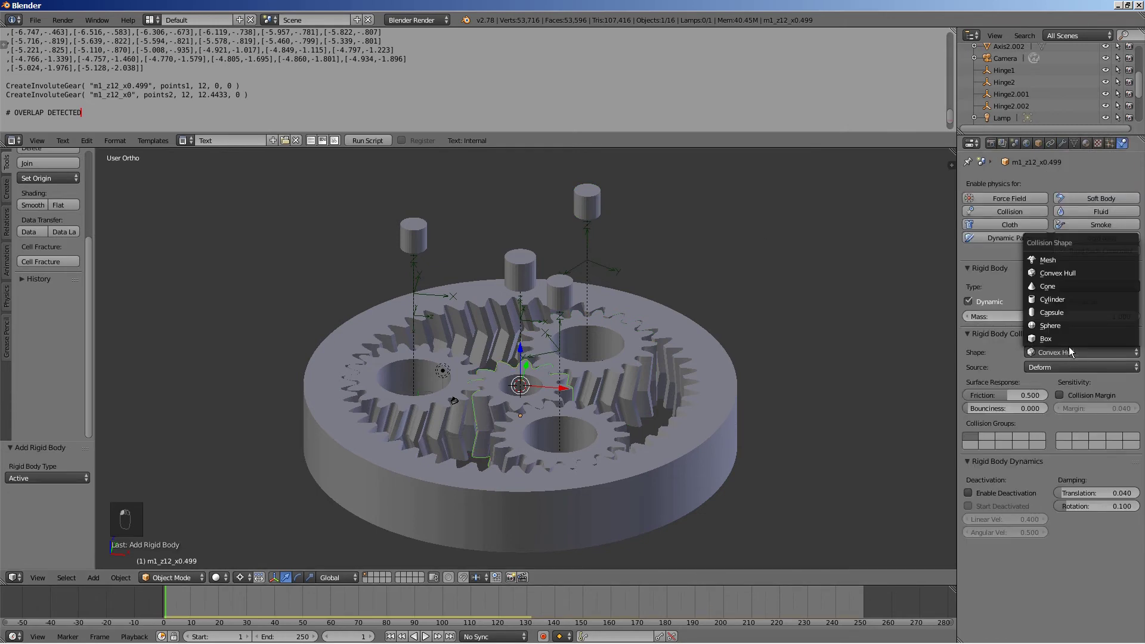
pyautogui.click(1056, 261)
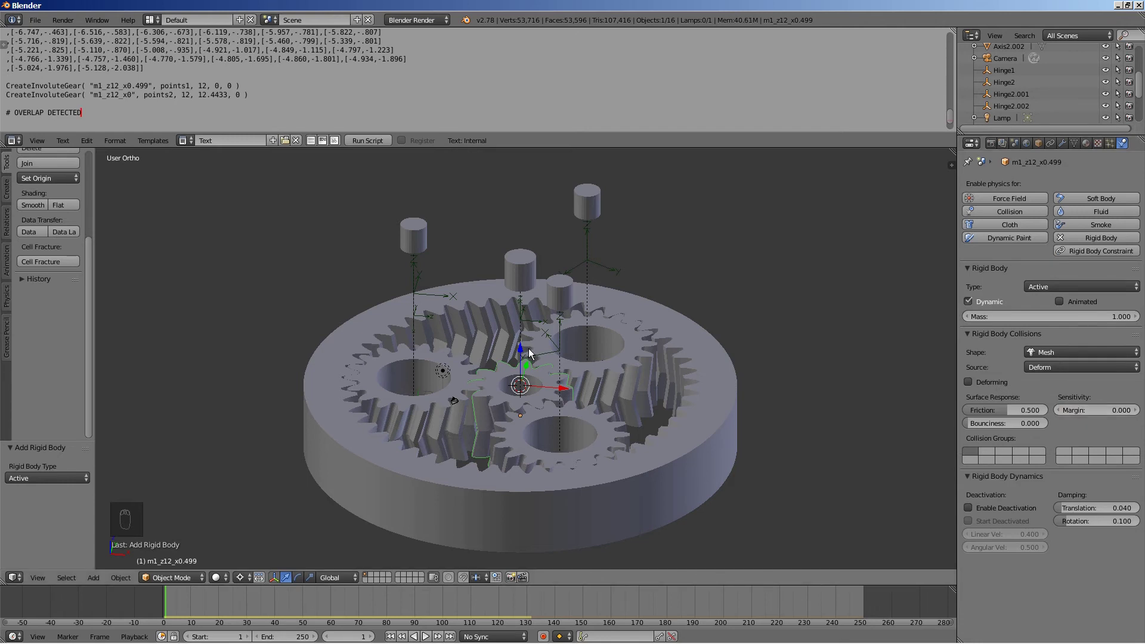
# - Reassign the central hinge constraint Hinge1 to connect the sun gear m1_z12_x0.499 as Object 1 and Axis1 as Object 2
pyautogui.moveTo(540, 345); pyautogui.dragTo(520, 321, button='middle')
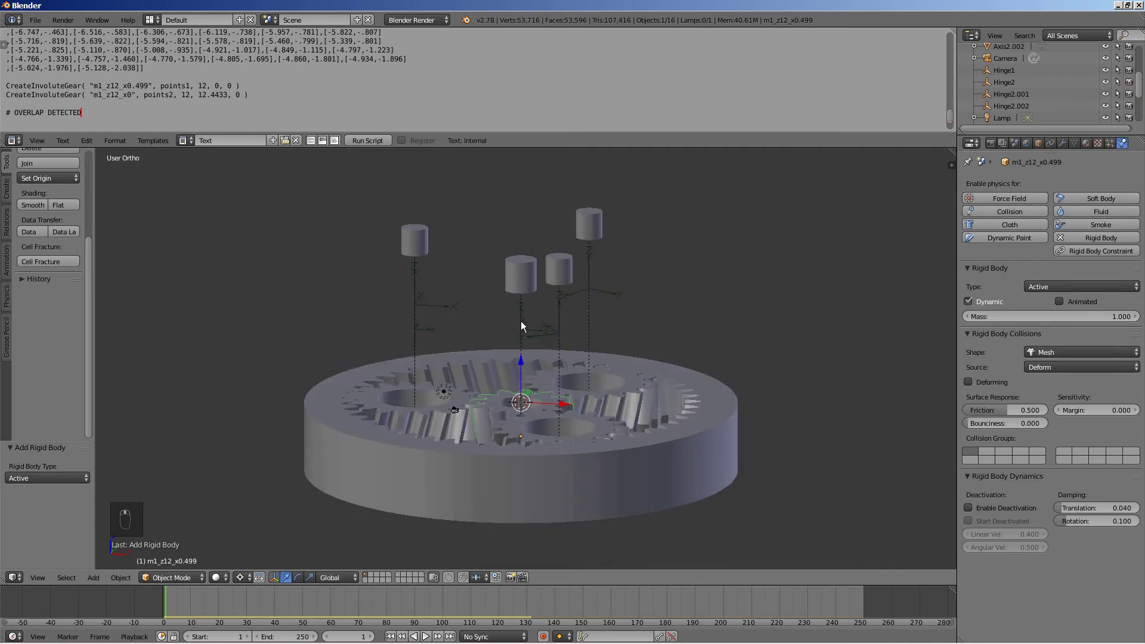
pyautogui.rightClick(520, 321)
pyautogui.scroll(3, 617, 323)
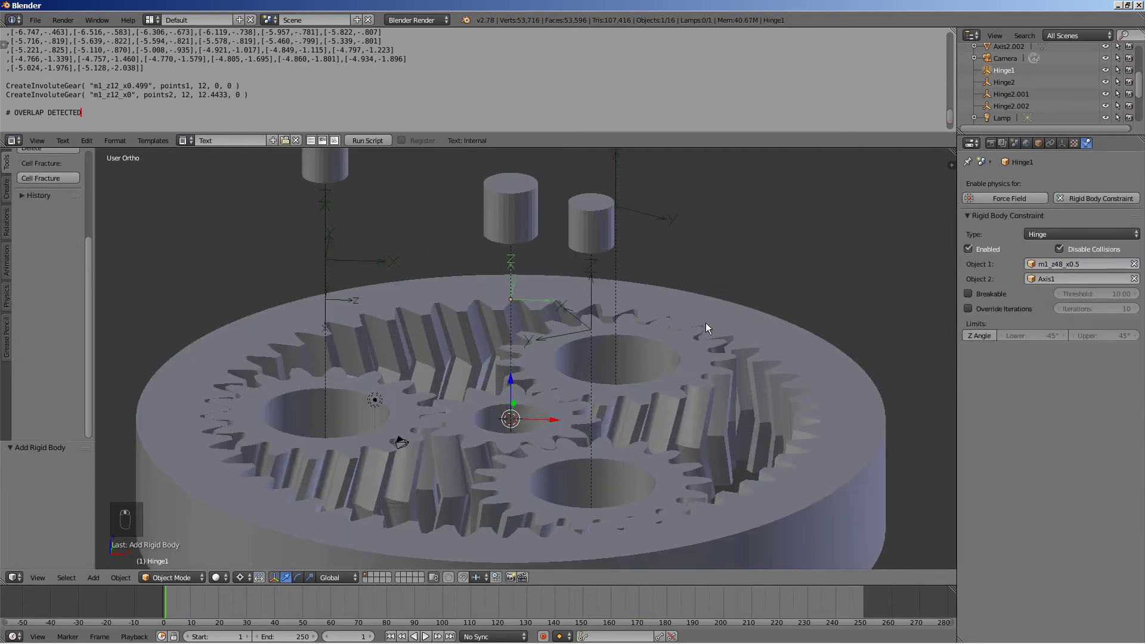
pyautogui.click(1134, 278)
pyautogui.click(1134, 263)
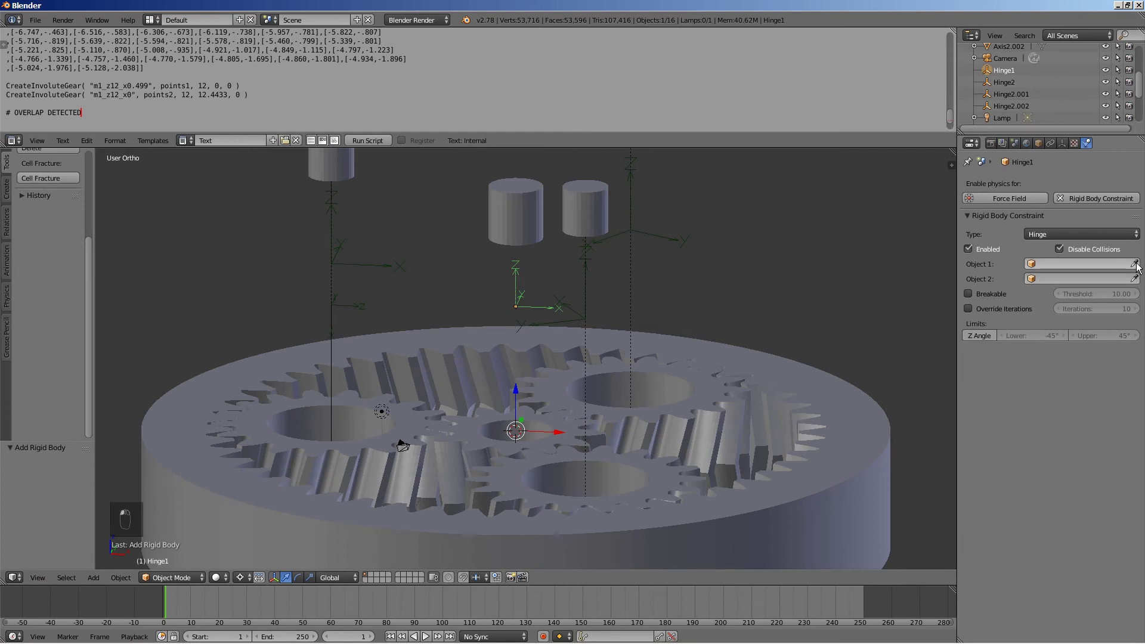
pyautogui.click(1134, 264)
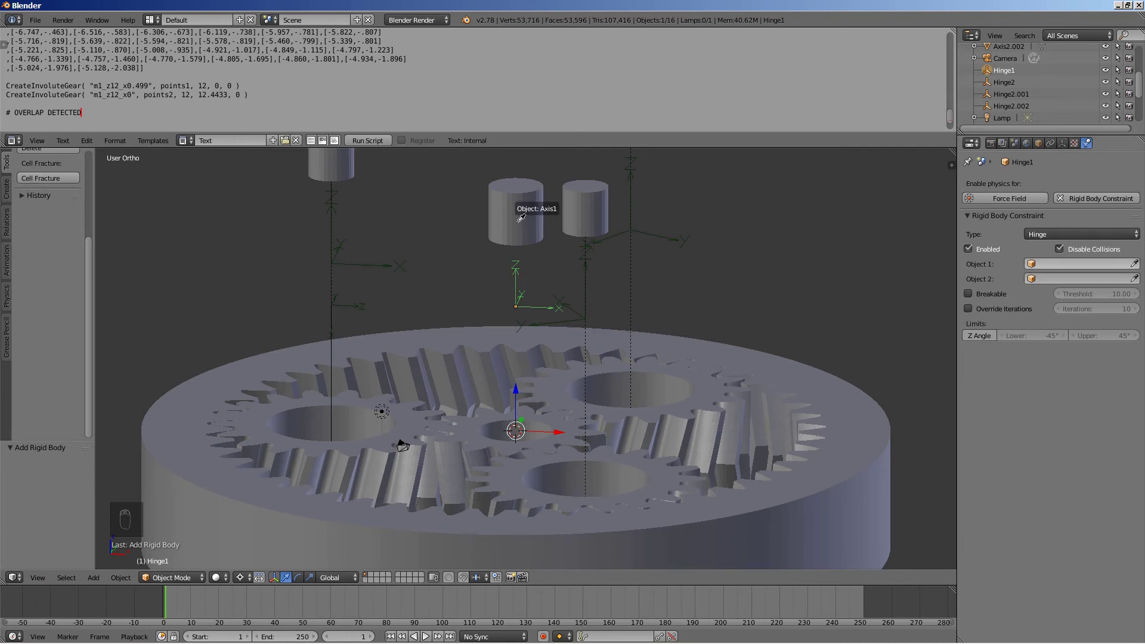
pyautogui.click(496, 414)
pyautogui.click(1133, 278)
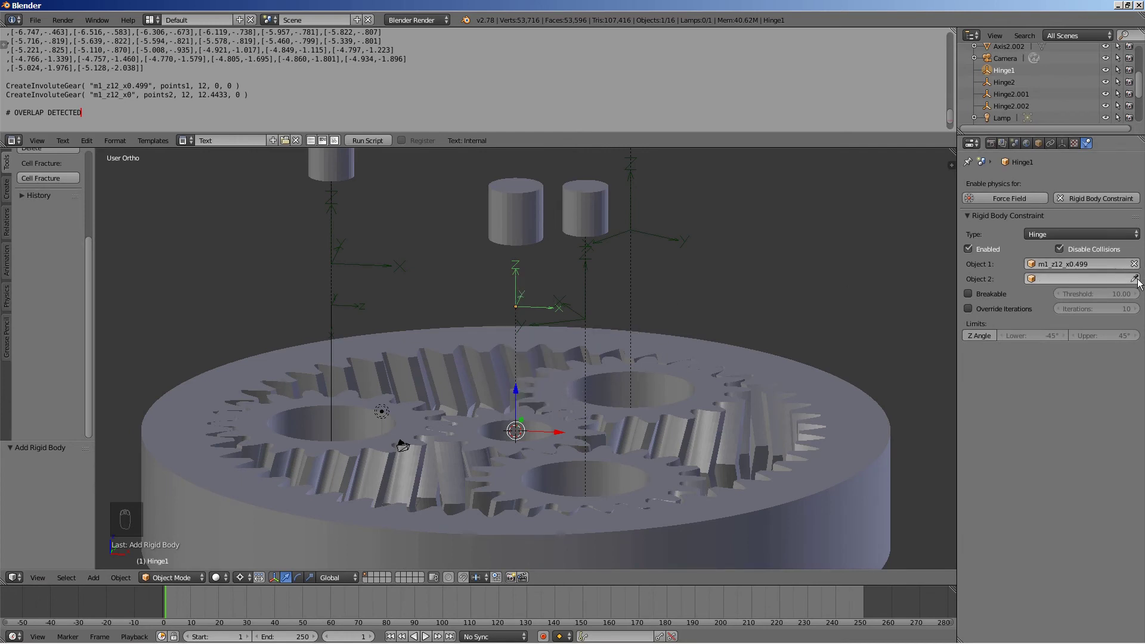
pyautogui.click(524, 197)
# - Set the outer ring gear's rigid body type to Passive
pyautogui.moveTo(488, 245); pyautogui.dragTo(554, 274, button='middle')
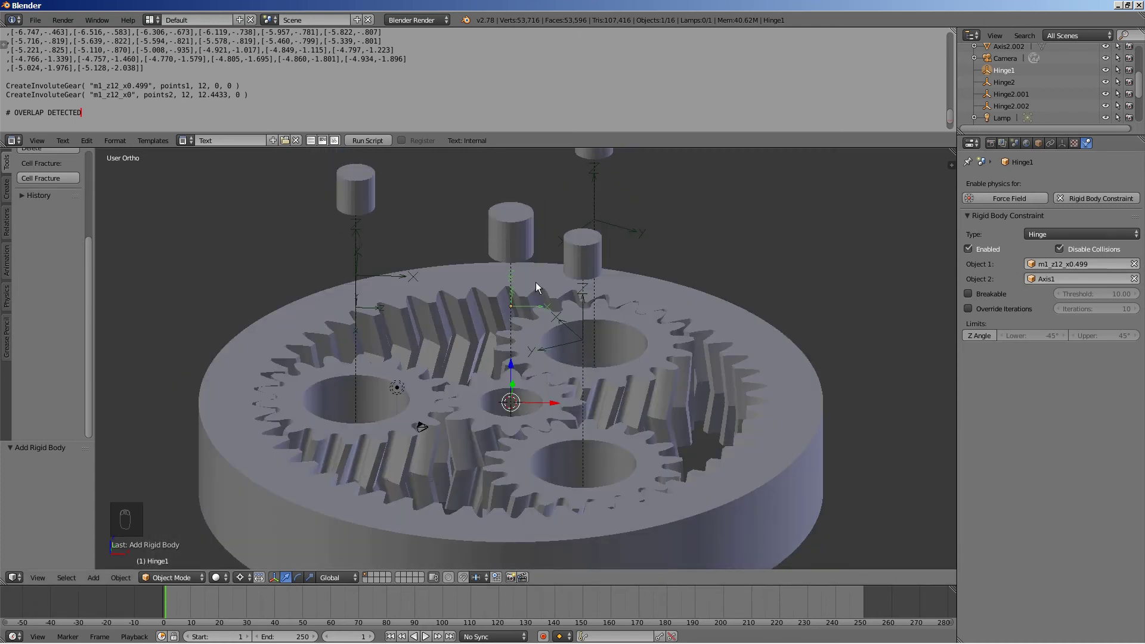
pyautogui.moveTo(546, 300); pyautogui.dragTo(644, 311, button='middle')
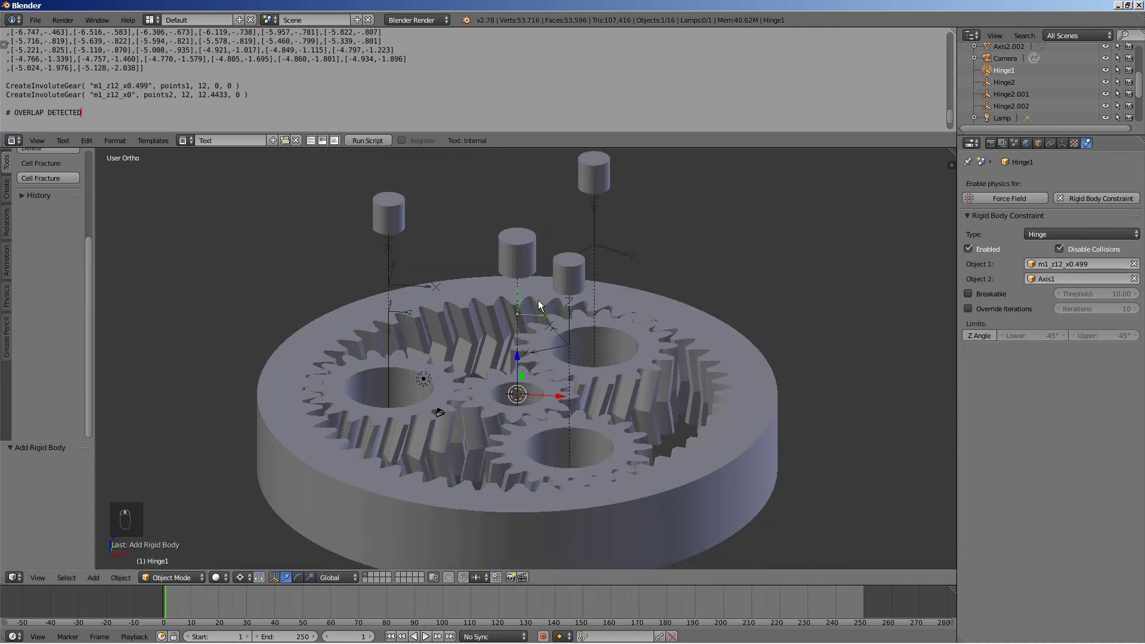
pyautogui.rightClick(722, 329)
pyautogui.click(1047, 284)
pyautogui.click(1050, 263)
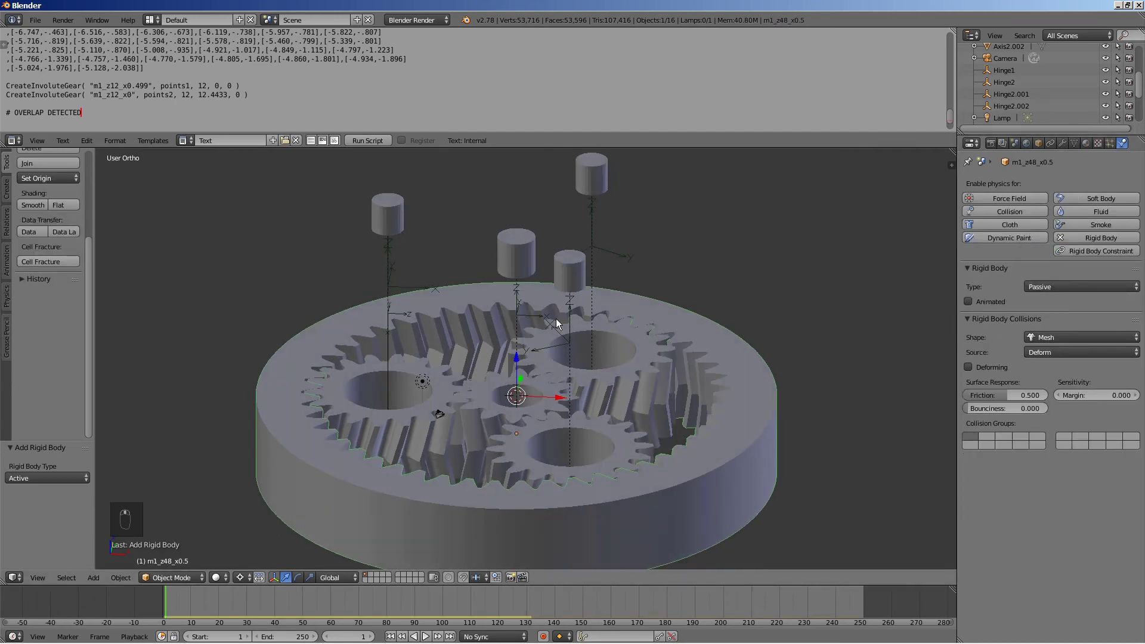
# - Delete the Motor constraint object attached to the original planet gear
pyautogui.moveTo(556, 318); pyautogui.dragTo(395, 319, button='middle')
pyautogui.press('x')
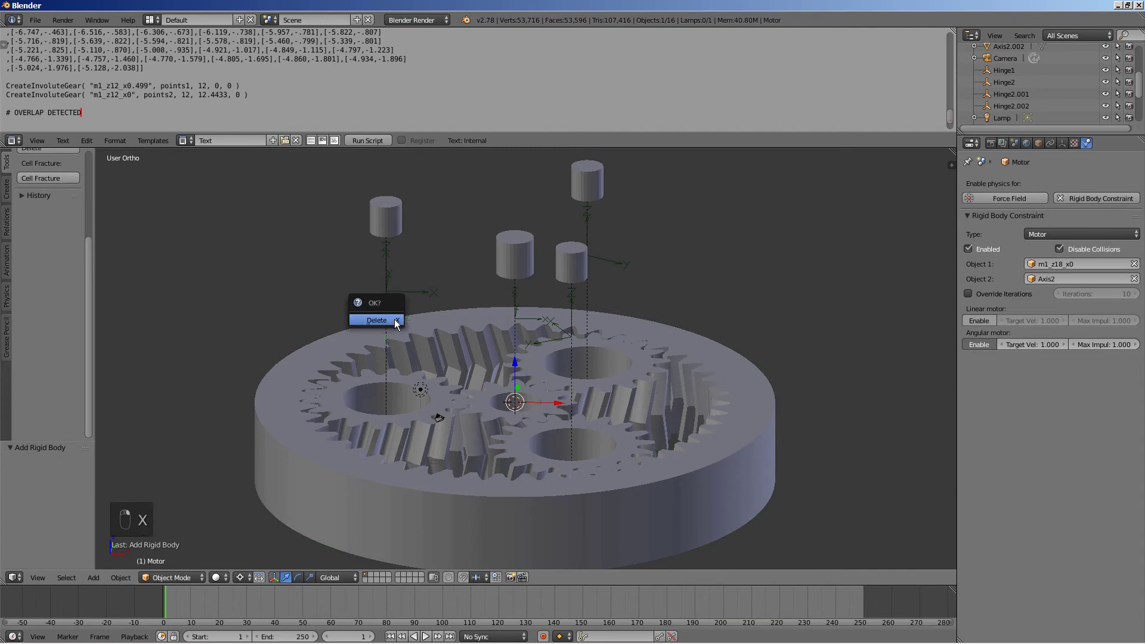
pyautogui.click(395, 319)
# - Select the sun gear and snap the 3D cursor to its origin
pyautogui.scroll(-1, 499, 317)
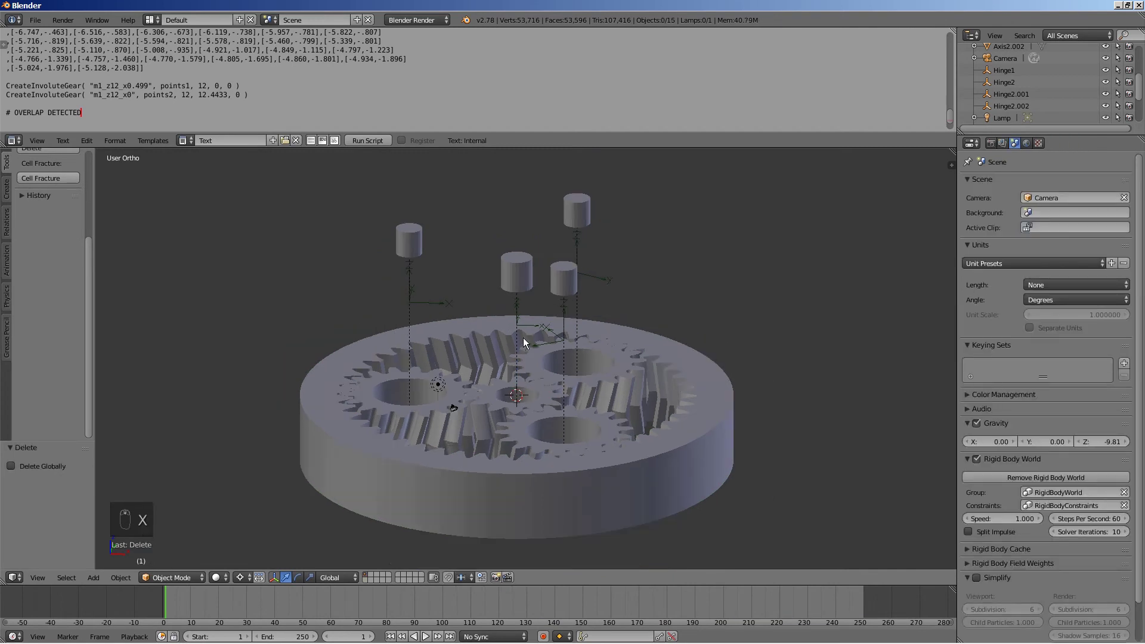
pyautogui.keyDown('shift'); pyautogui.scroll(-1, 528, 352); pyautogui.keyUp('shift')
pyautogui.rightClick(492, 365)
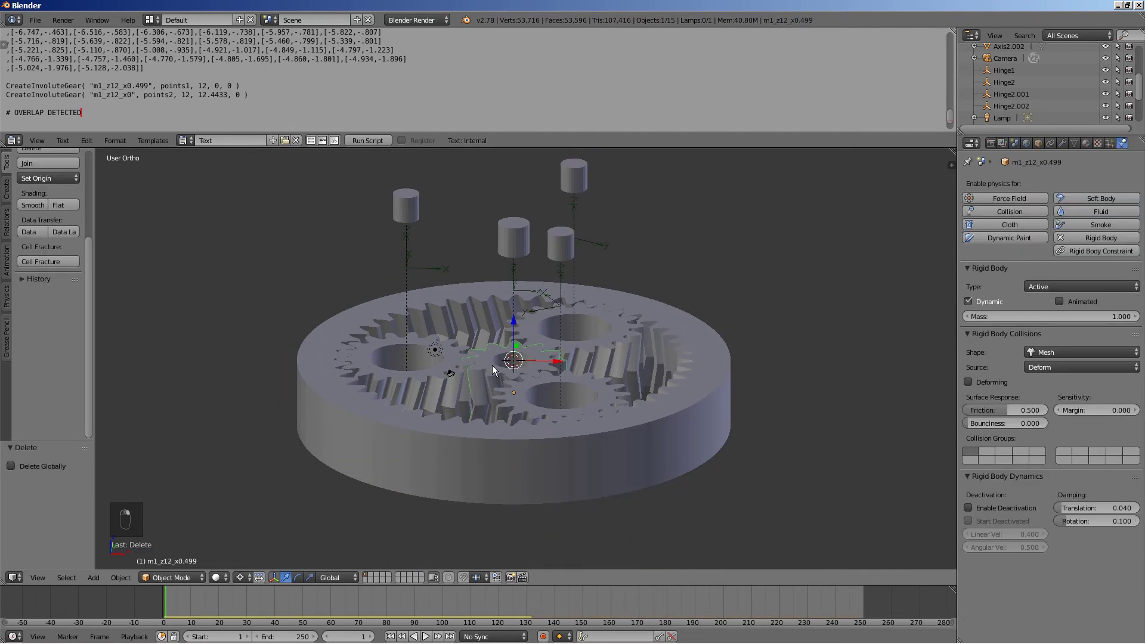
pyautogui.hotkey('shift', 's')
pyautogui.click(492, 365)
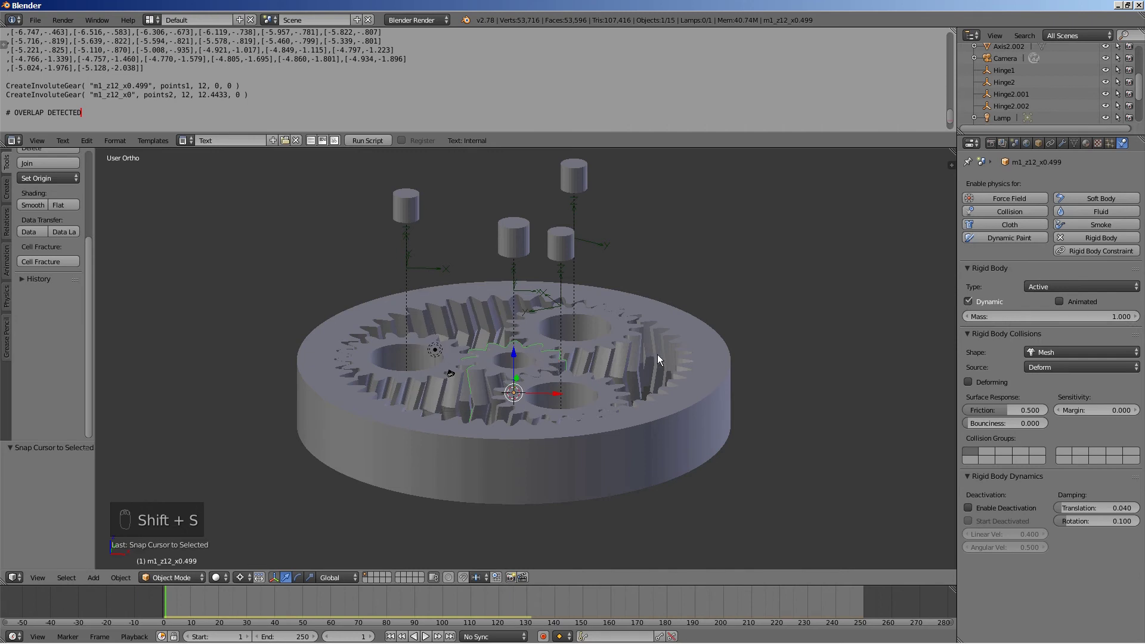
# - Add an Arrows empty at the sun gear's centre and scale it by about -7.061
pyautogui.hotkey('shift', 'a')
pyautogui.moveTo(681, 349)
pyautogui.click(739, 360)
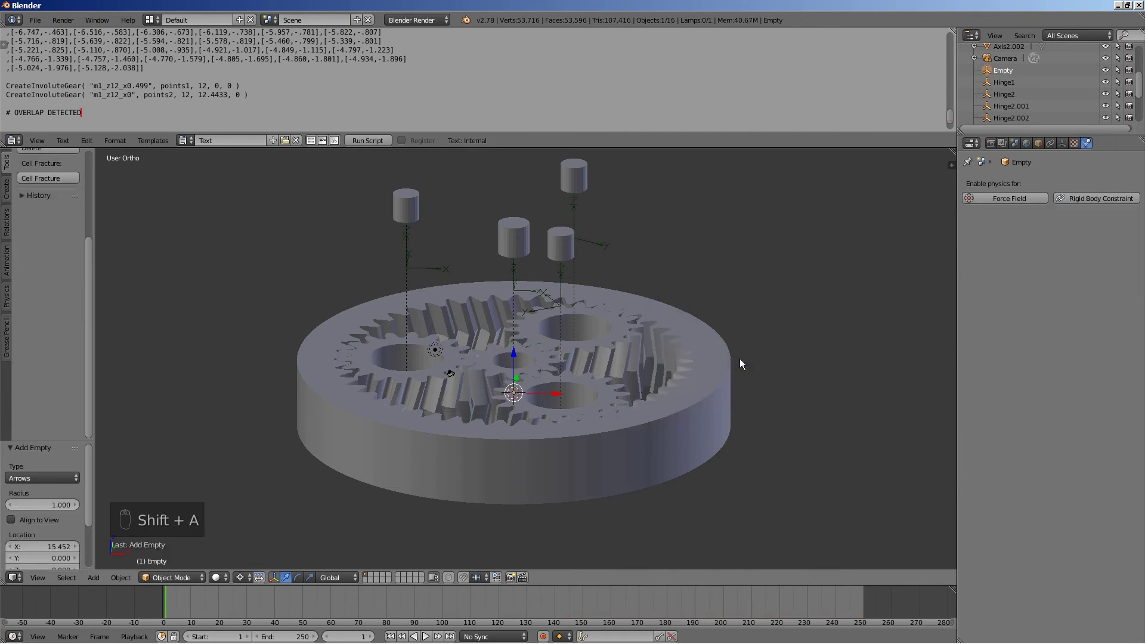
pyautogui.press('s')
pyautogui.click(661, 400)
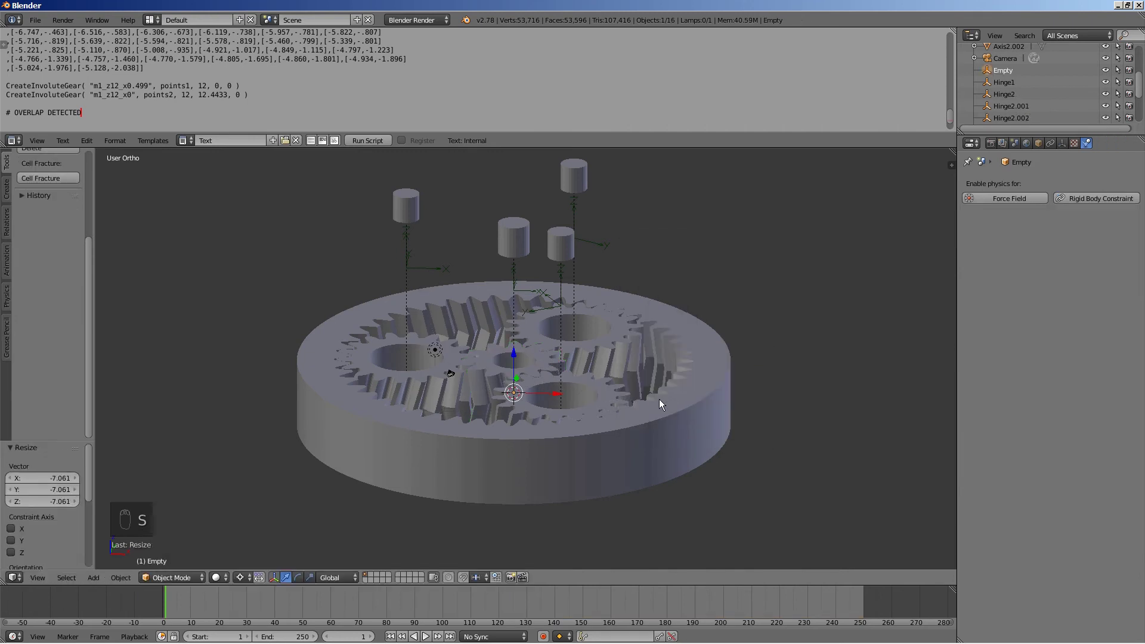
# - Rotate the new Arrows empty 90° about Y and move it about 18.7 units down along Z, below the ring gear
pyautogui.press('r')
pyautogui.press('y')
pyautogui.press('9')
pyautogui.press('0')
pyautogui.press('Return')
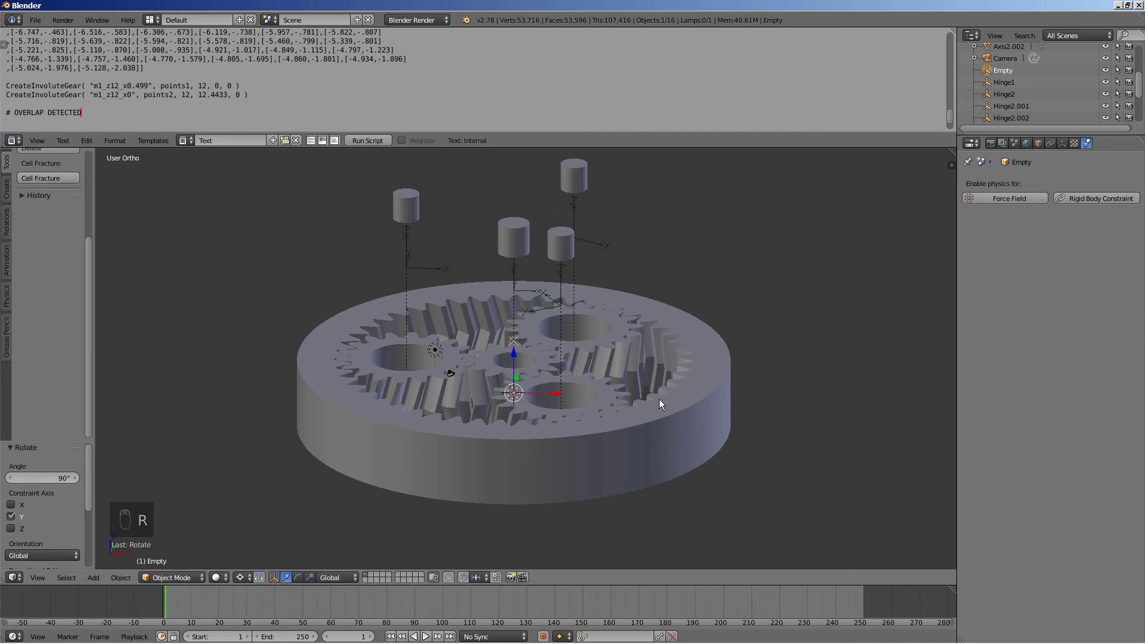
pyautogui.keyDown('shift'); pyautogui.moveTo(660, 399); pyautogui.dragTo(613, 346, button='middle'); pyautogui.keyUp('shift')
pyautogui.press('g')
pyautogui.press('z')
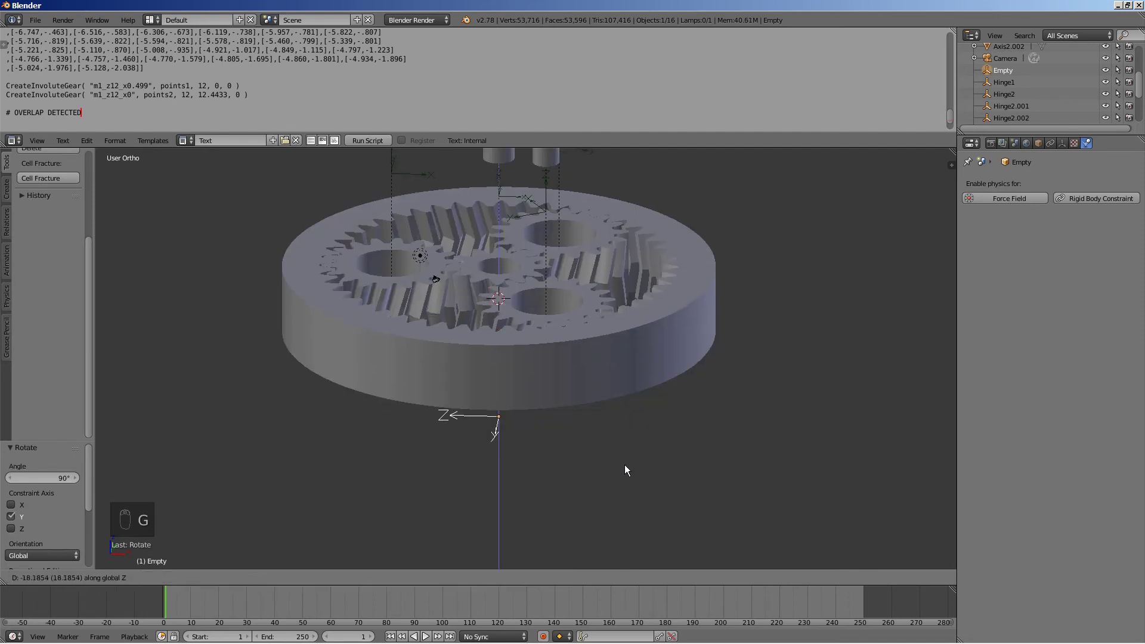
pyautogui.click(625, 468)
# - Rename the rotated empty as Motor
pyautogui.moveTo(625, 468); pyautogui.dragTo(869, 273, button='middle')
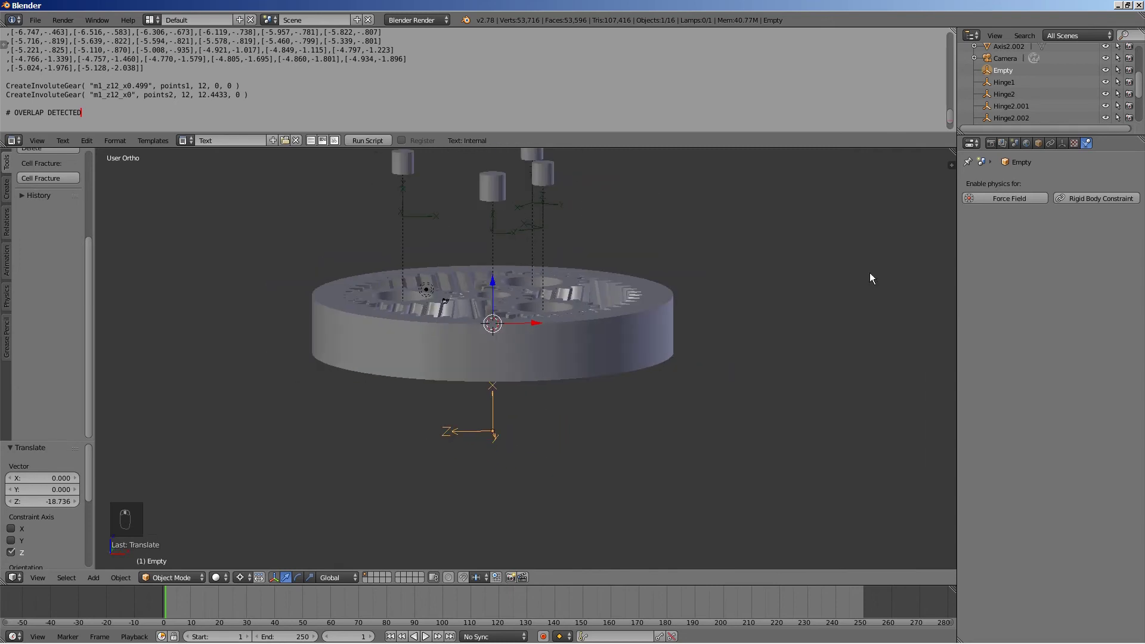
pyautogui.doubleClick(1002, 70)
pyautogui.write('Motor')
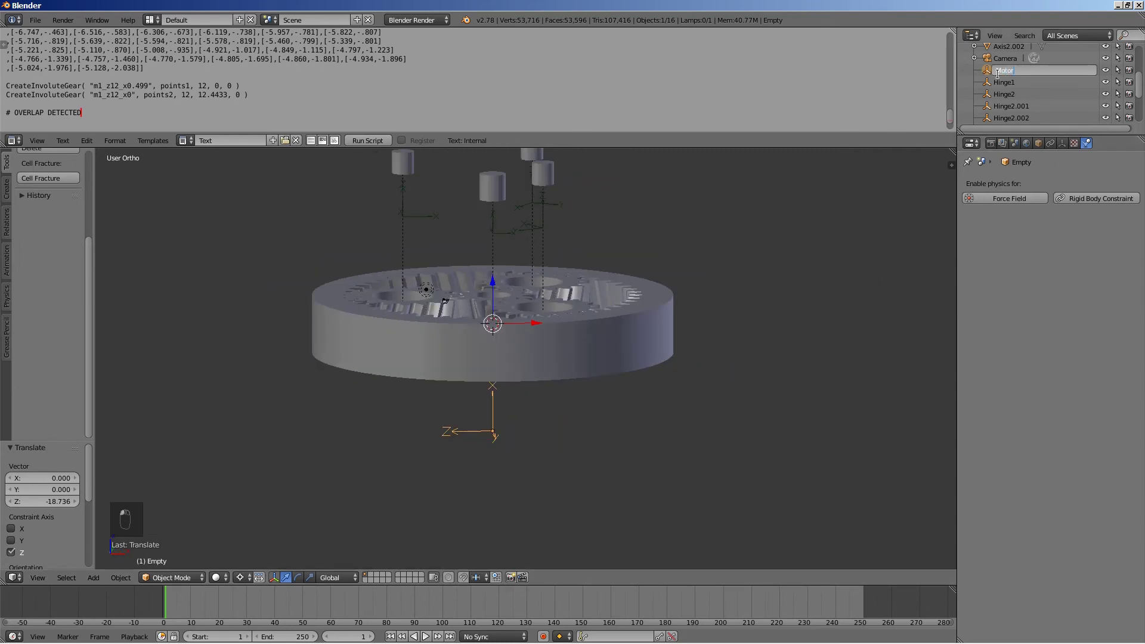
pyautogui.press('Return')
# - Add a rigid body constraint of type Motor to the Motor empty
pyautogui.moveTo(730, 203); pyautogui.dragTo(749, 297, button='middle')
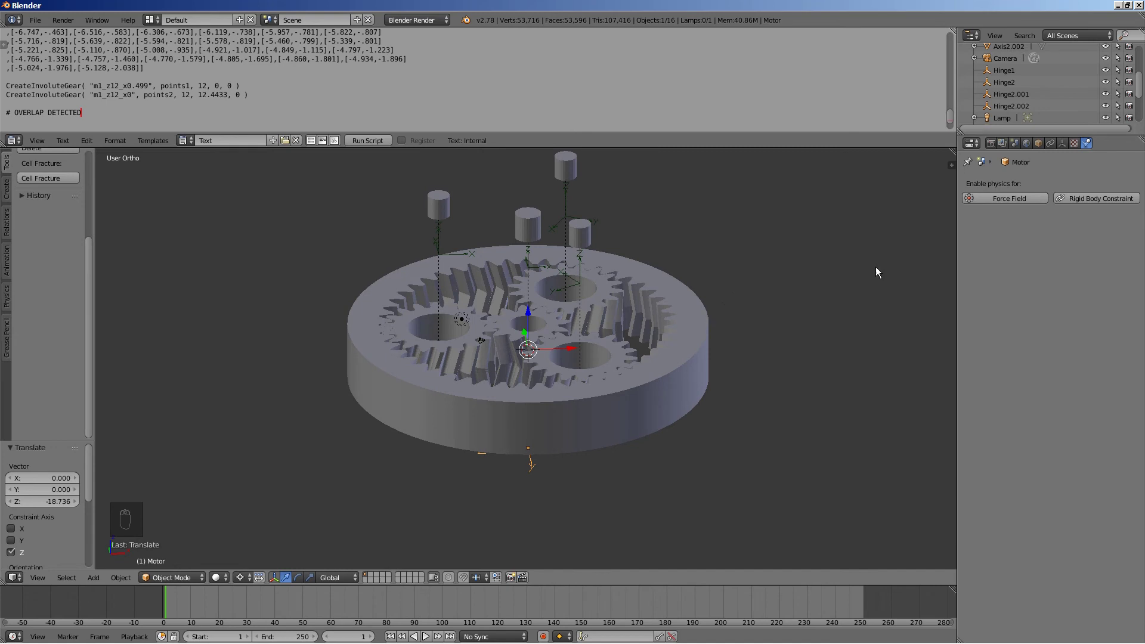
pyautogui.click(1102, 200)
pyautogui.click(1090, 236)
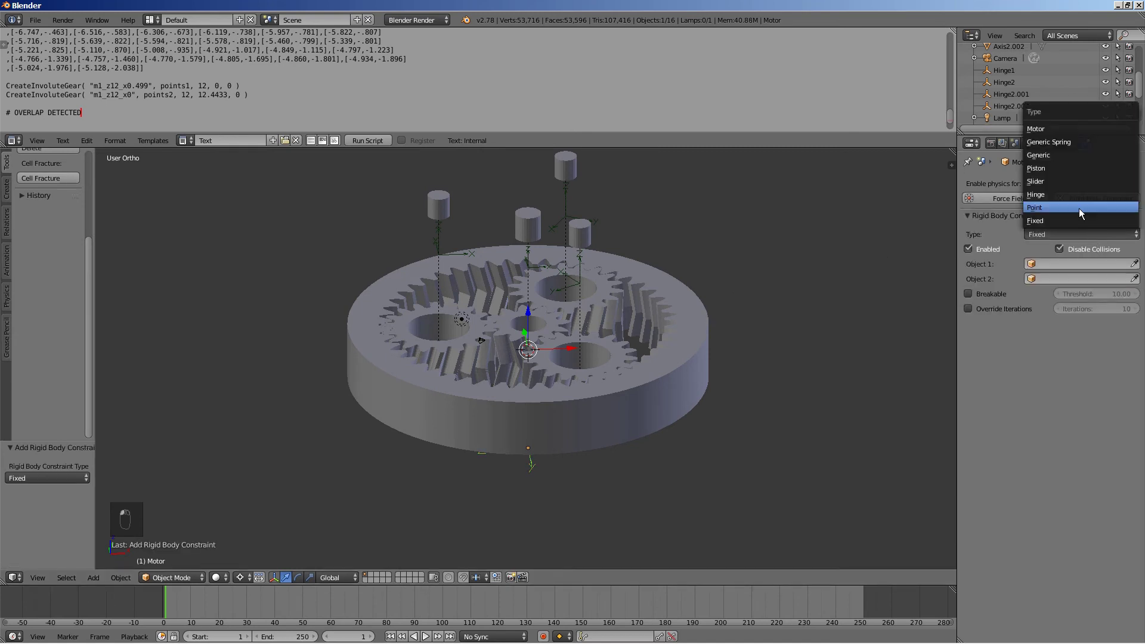
pyautogui.click(1054, 129)
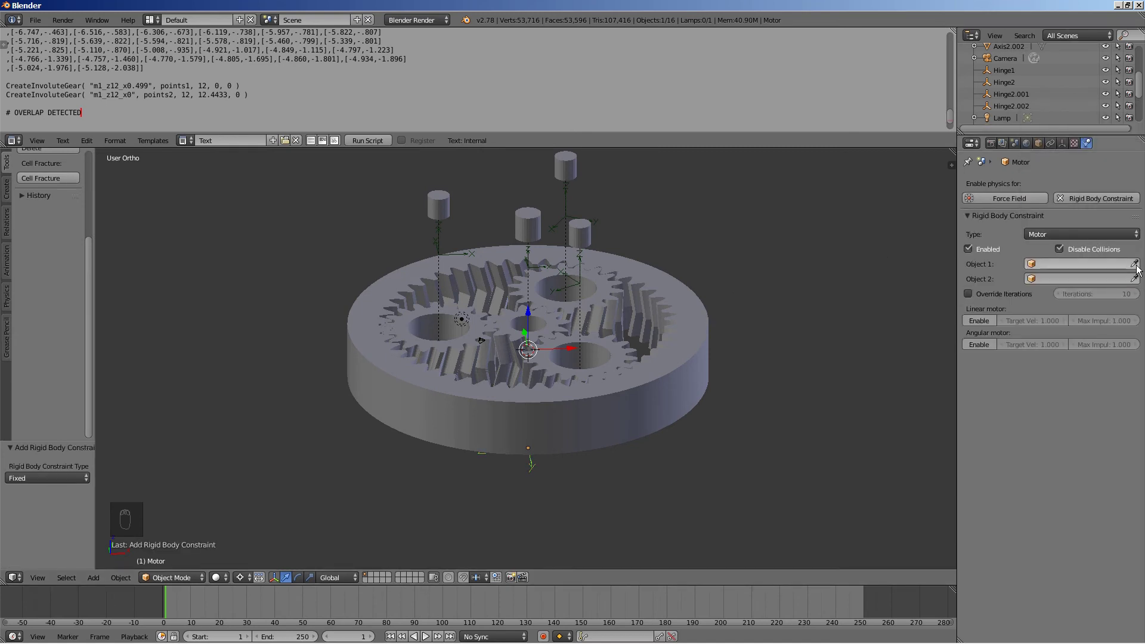
# - Assign m1_z12_x0.499 and Axis1 as the motor constraint's first and second objects and enable its angular motor
pyautogui.click(547, 306)
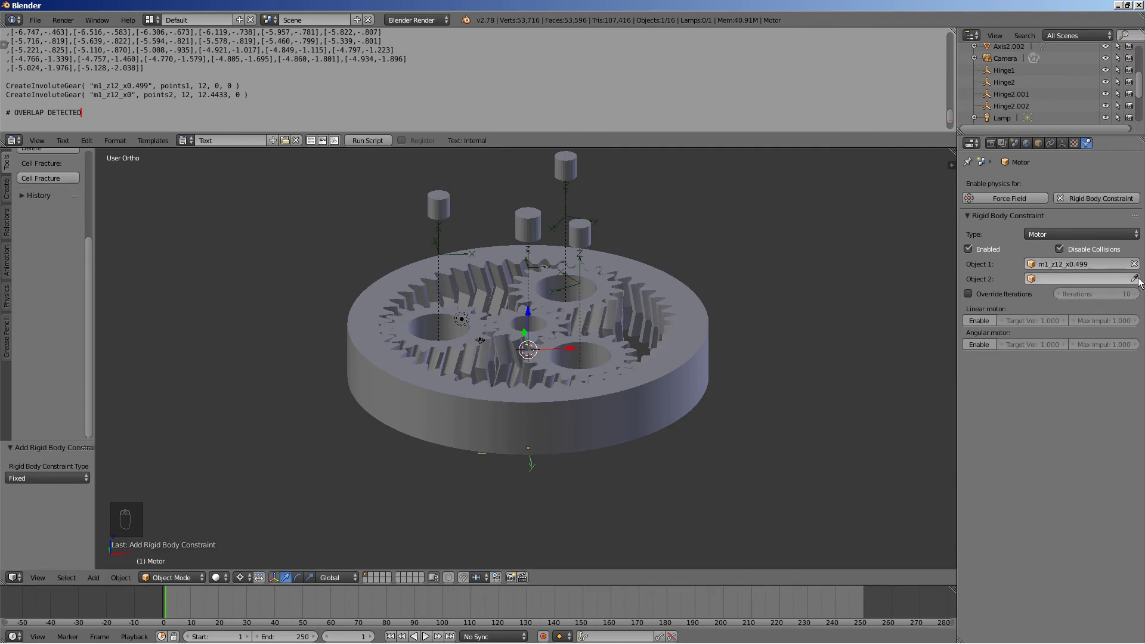
pyautogui.click(1135, 279)
pyautogui.click(566, 169)
pyautogui.click(971, 342)
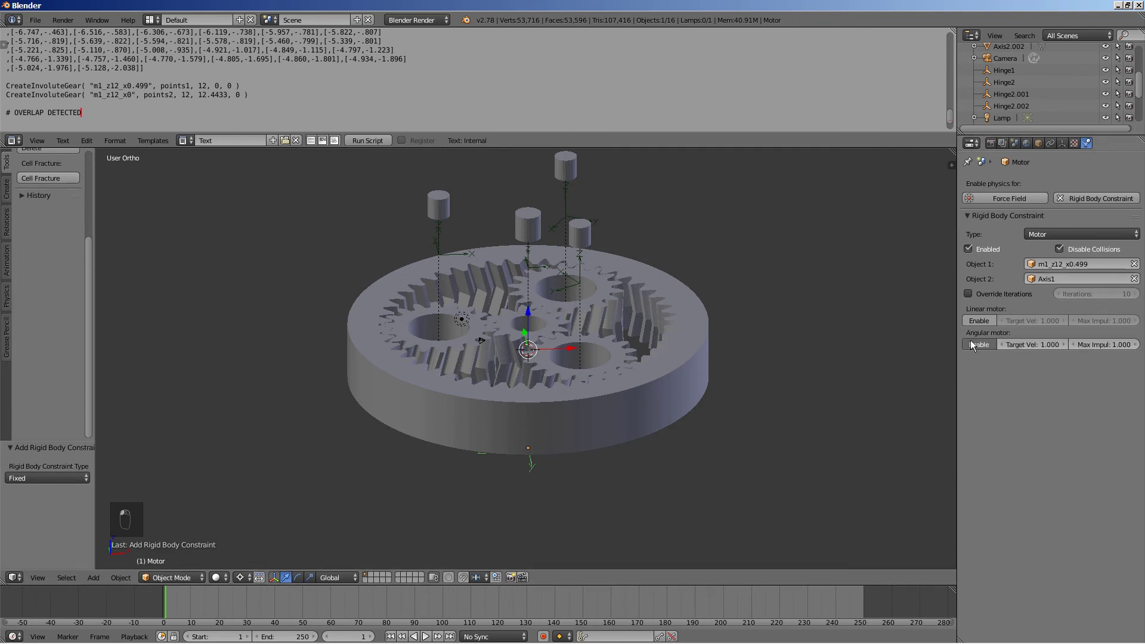
# - Add another Arrows empty at the sun gear's centre and scale it by about 2.117
pyautogui.moveTo(524, 346); pyautogui.dragTo(570, 353, button='middle')
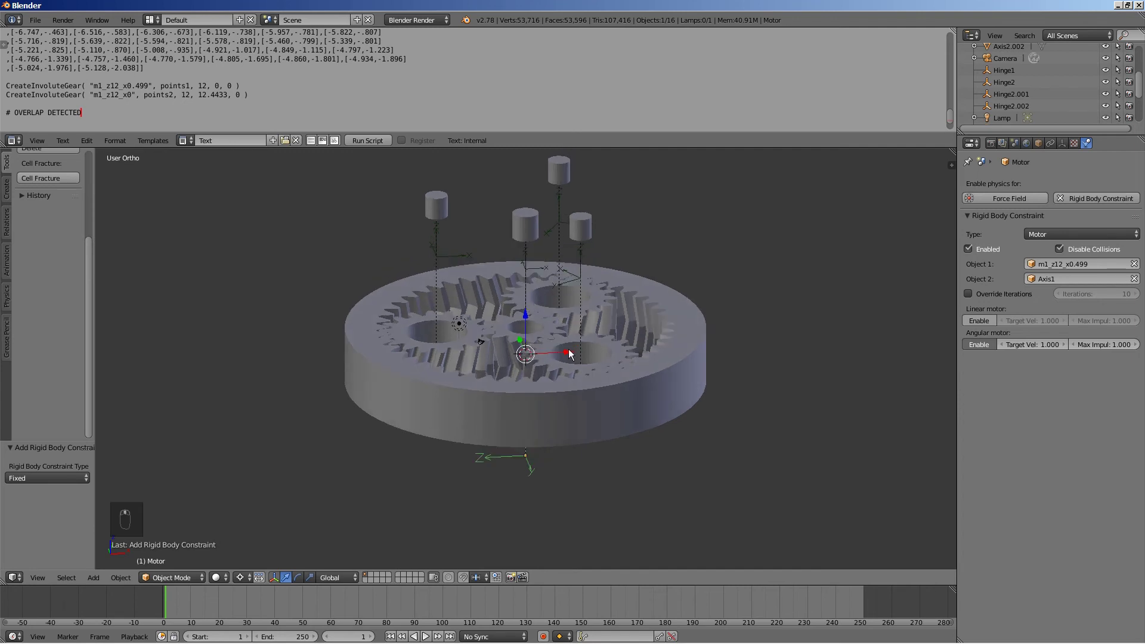
pyautogui.hotkey('shift', 'a')
pyautogui.moveTo(592, 393)
pyautogui.click(640, 404)
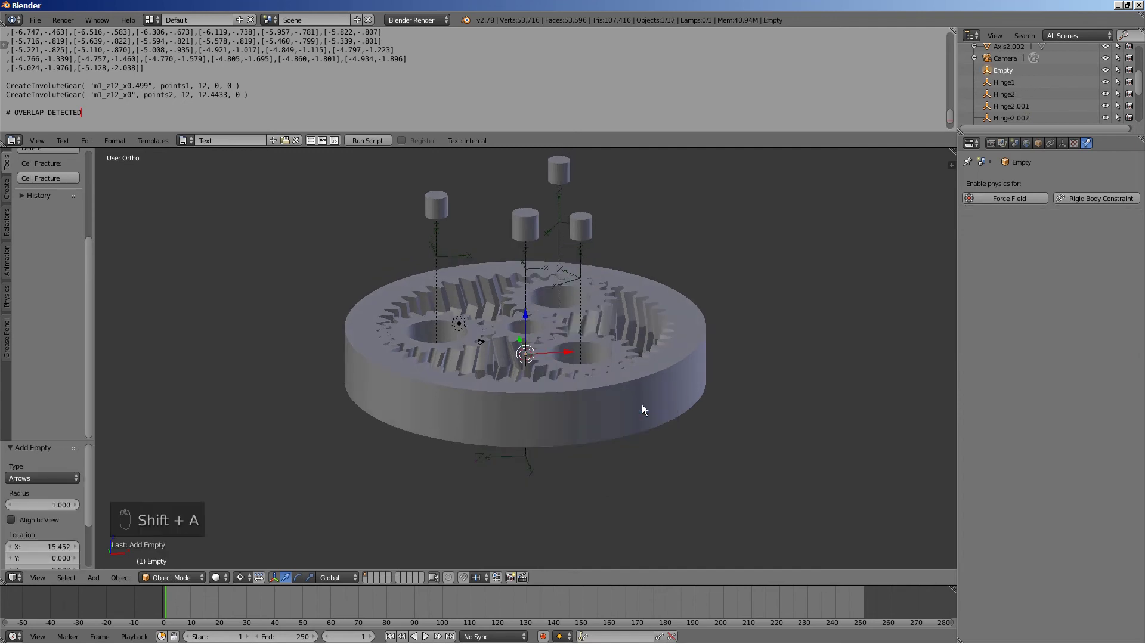
pyautogui.press('s')
pyautogui.click(662, 371)
# - Move the small empty about 26.2 units down along Z, below the Motor empty
pyautogui.press('g')
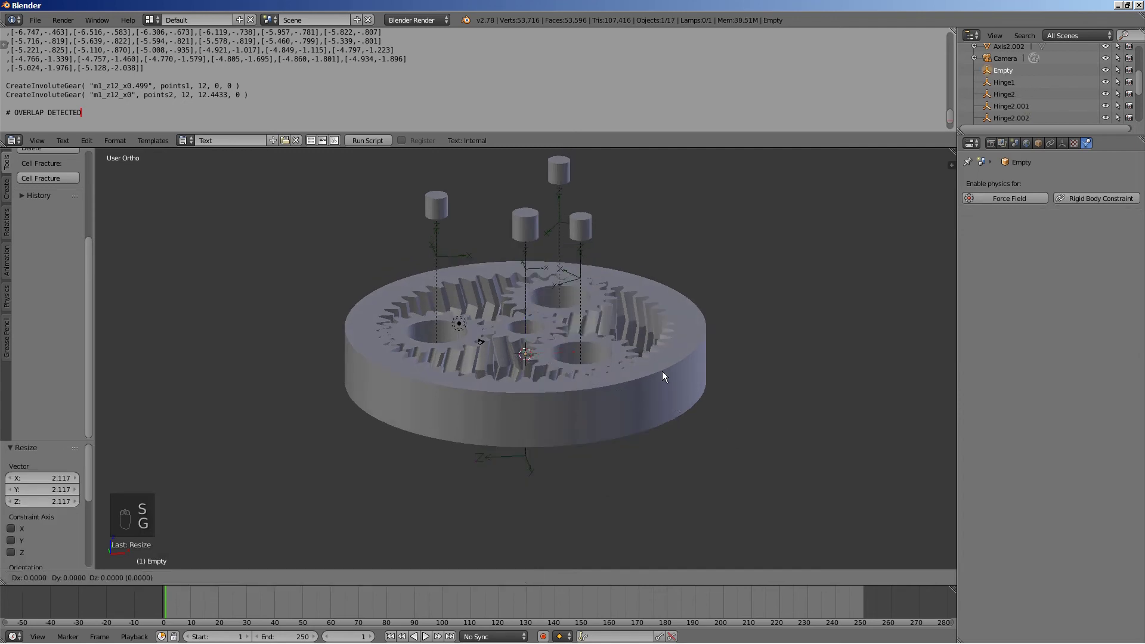
pyautogui.press('z')
pyautogui.click(674, 513)
# - Duplicate the small empty twice down the Z axis, spacing the copies about 6 units apart
pyautogui.moveTo(674, 513); pyautogui.dragTo(600, 389, button='middle')
pyautogui.hotkey('shift', 'd')
pyautogui.press('z')
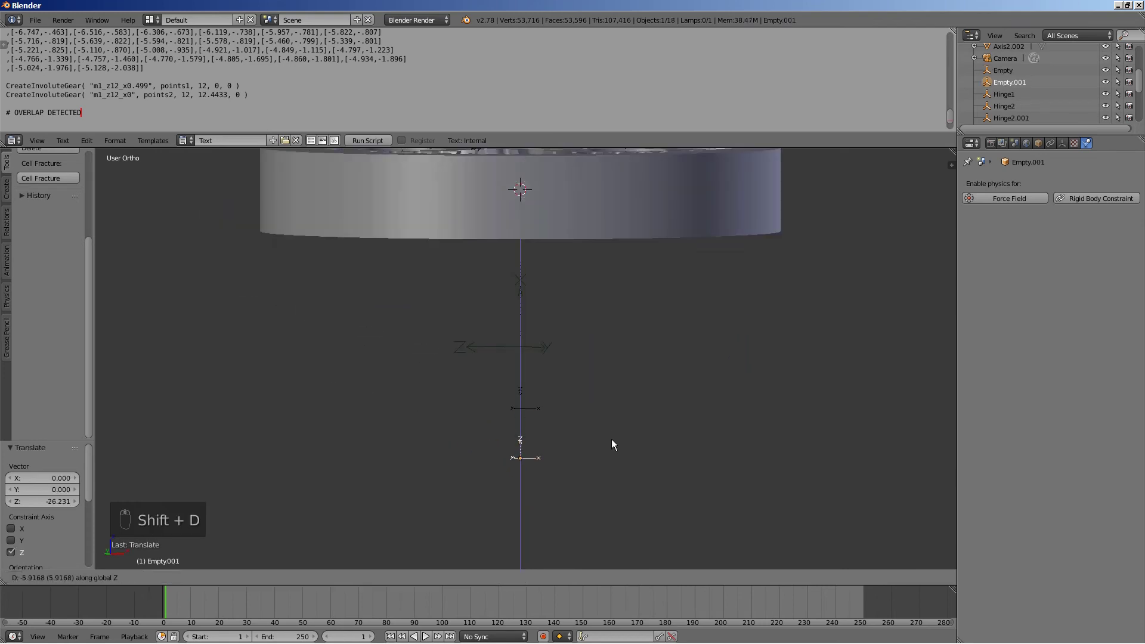
pyautogui.click(611, 445)
pyautogui.hotkey('shift', 'd')
pyautogui.press('z')
pyautogui.click(614, 495)
# - Rename the uppermost of the three small empties as AxisHinge1
pyautogui.rightClick(521, 407)
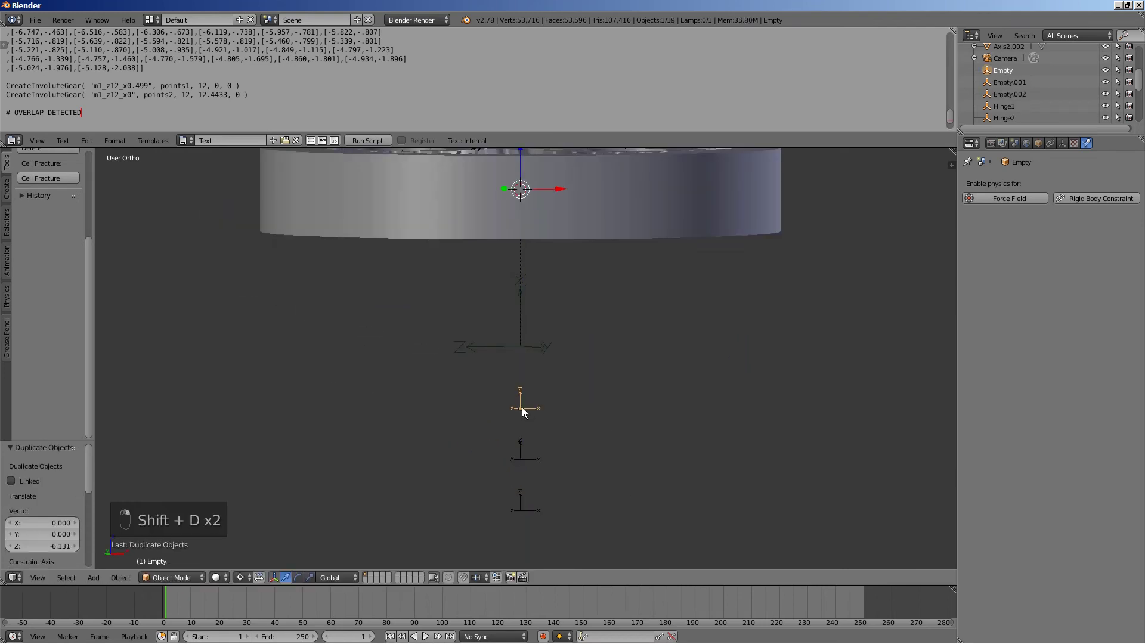
pyautogui.doubleClick(1012, 70)
pyautogui.write('AxisHinge1')
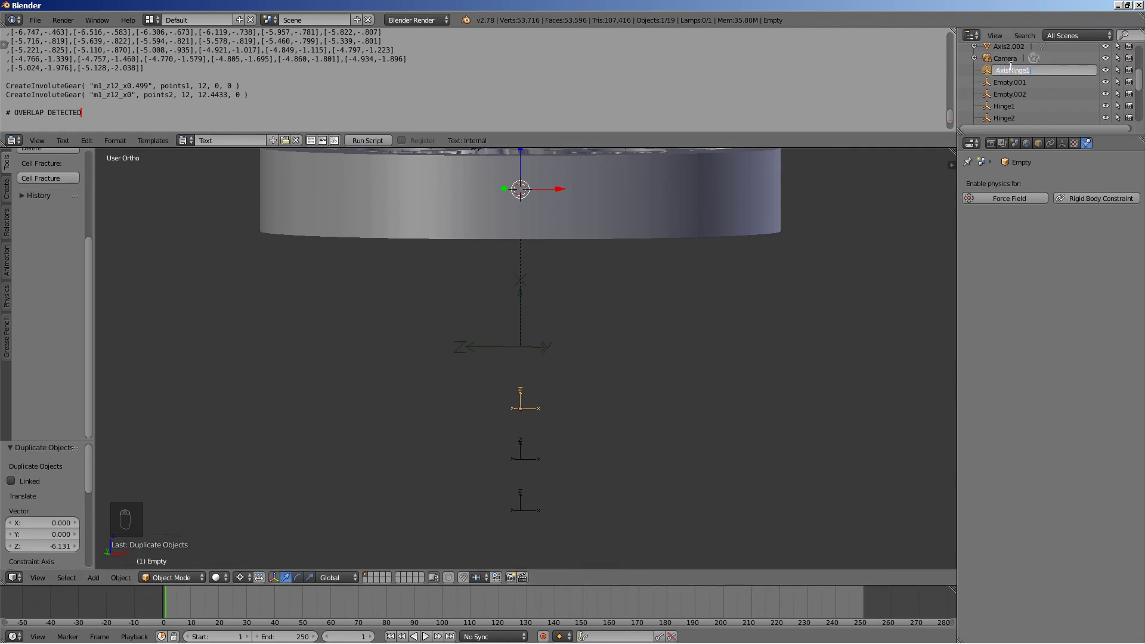
pyautogui.press('Return')
# - Rename the middle small empty as AxisHinge2
pyautogui.rightClick(524, 460)
pyautogui.doubleClick(1008, 82)
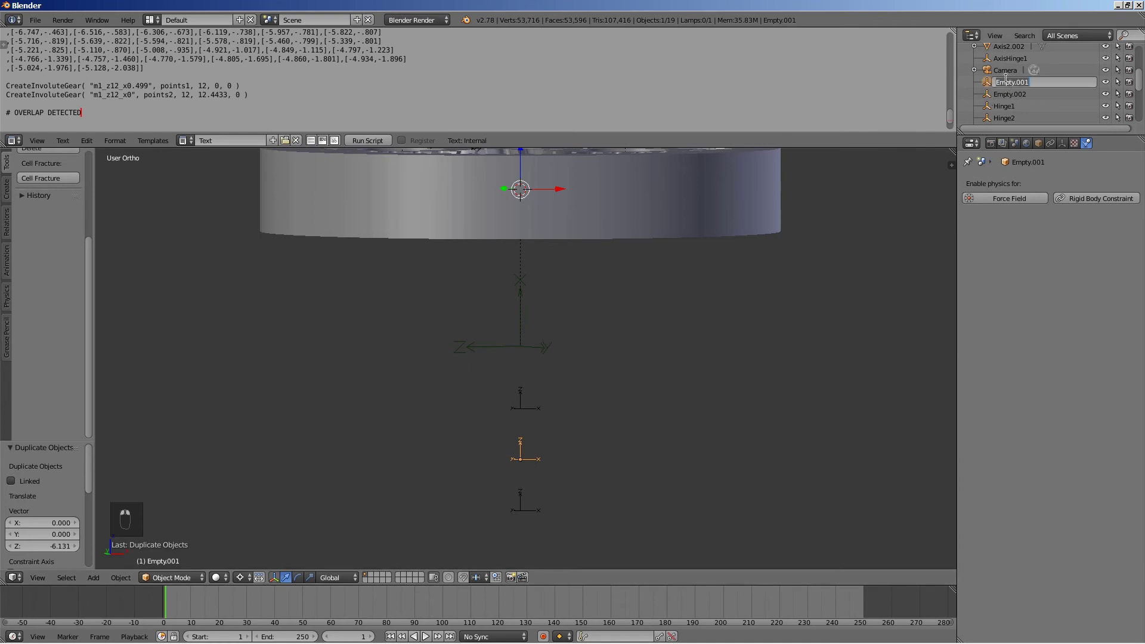
pyautogui.write('AxisHinge2')
pyautogui.press('Return')
# - Rename the lowest small empty as AxisHinge3
pyautogui.rightClick(523, 493)
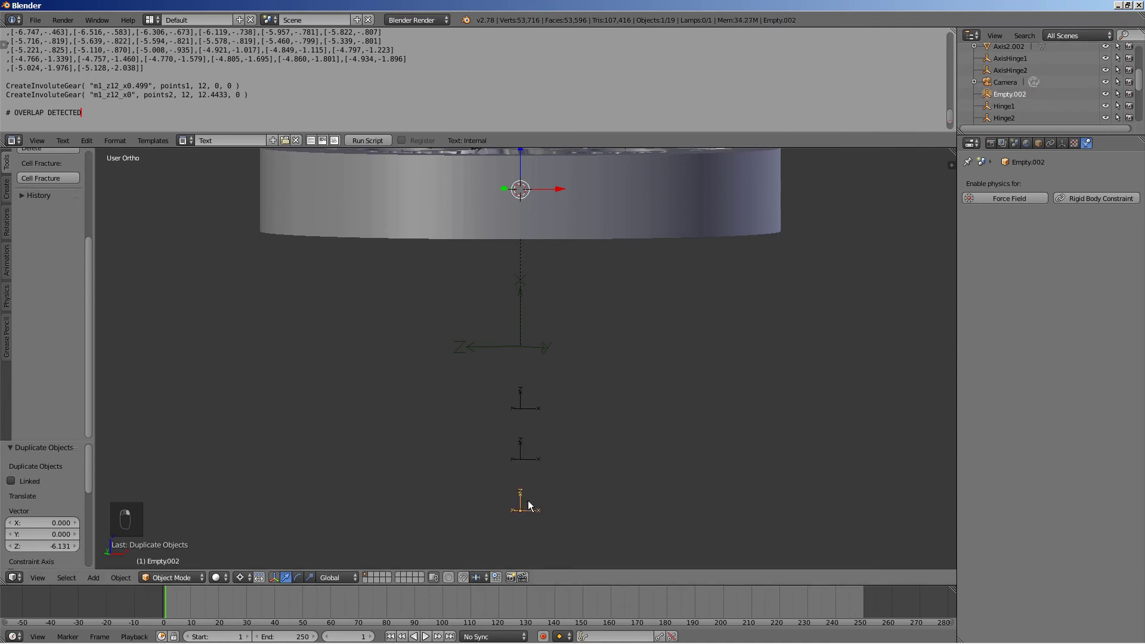
pyautogui.doubleClick(1014, 93)
pyautogui.write('A')
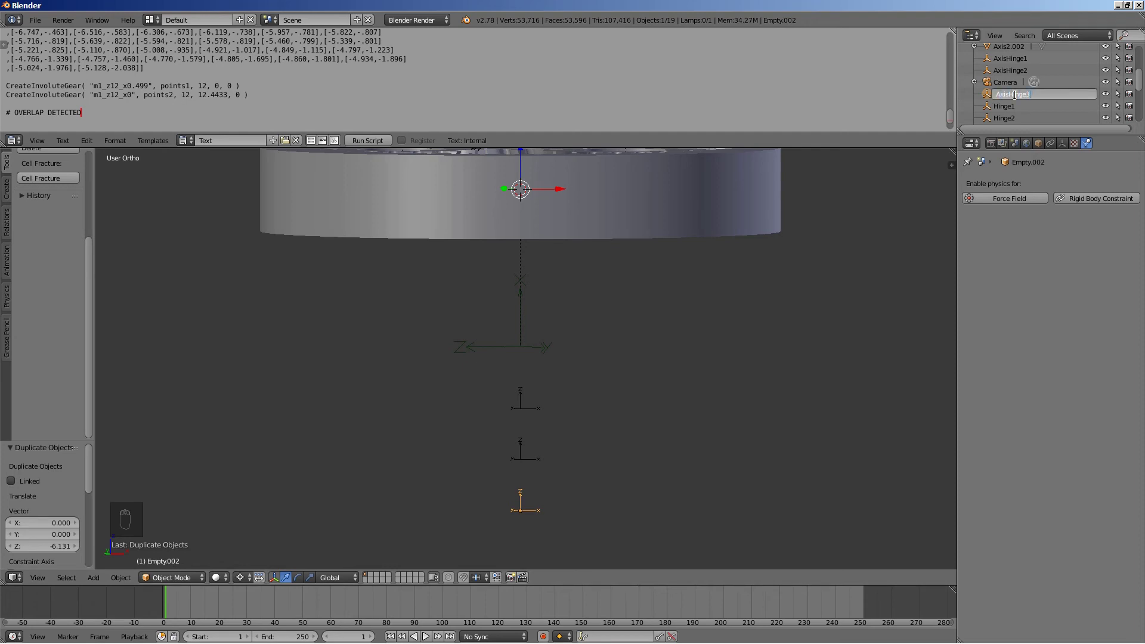
pyautogui.write('xisHinge3')
pyautogui.press('Return')
# - Set the rigid body type of the planet axis cylinder Axis2 to Active
pyautogui.scroll(-4, 638, 251)
pyautogui.moveTo(638, 250); pyautogui.dragTo(621, 340, button='middle')
pyautogui.scroll(2, 620, 369)
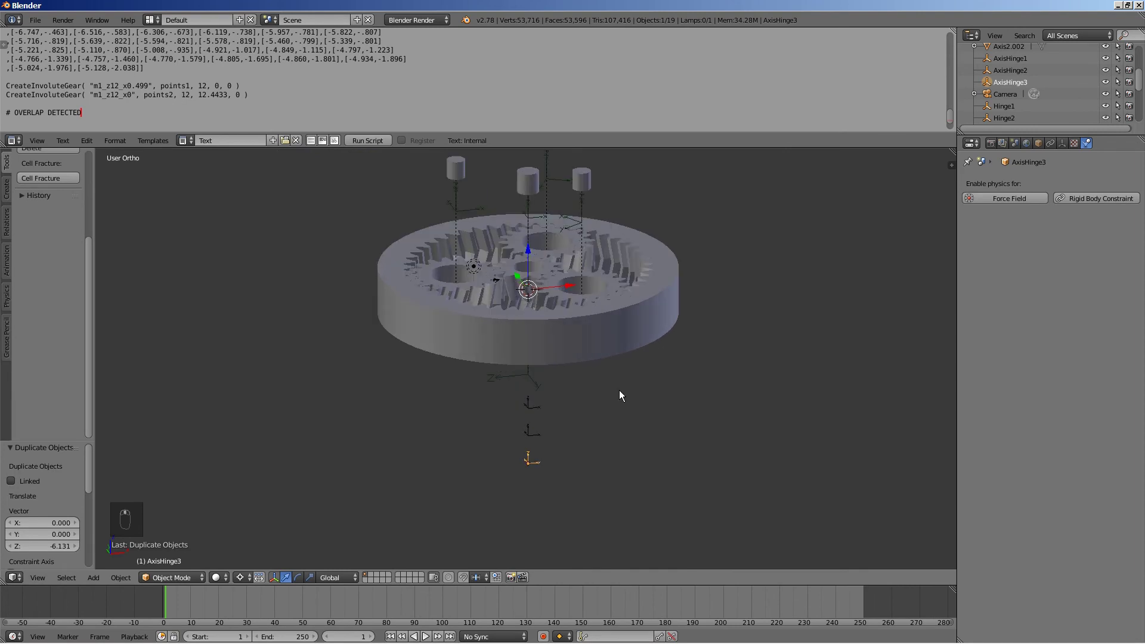
pyautogui.rightClick(466, 171)
pyautogui.keyDown('shift'); pyautogui.scroll(2, 721, 304); pyautogui.keyUp('shift')
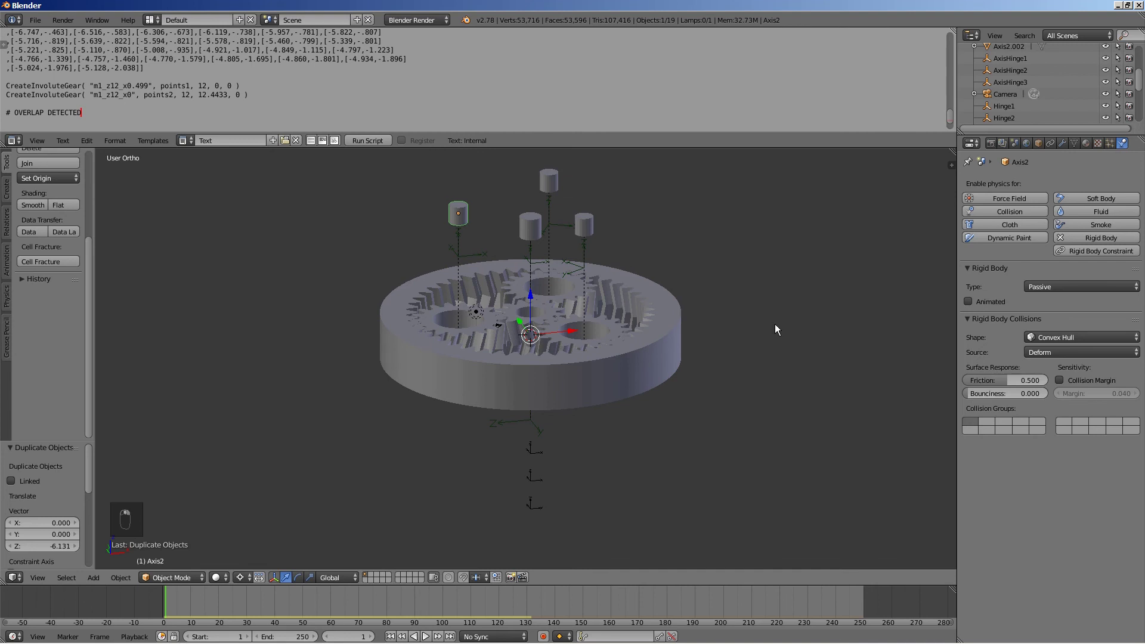
pyautogui.moveTo(692, 327); pyautogui.dragTo(685, 345, button='middle')
pyautogui.click(1045, 287)
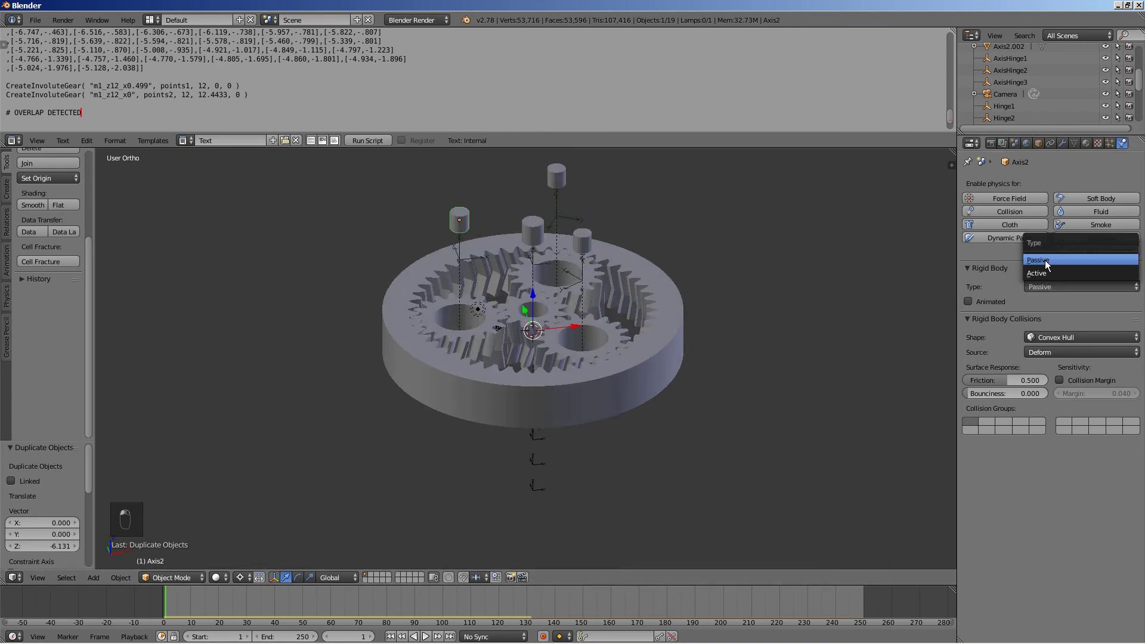
pyautogui.click(1044, 273)
# - Set the rigid body type of the other two planet axis cylinders, Axis2.001 and Axis2.002, to Active
pyautogui.rightClick(585, 233)
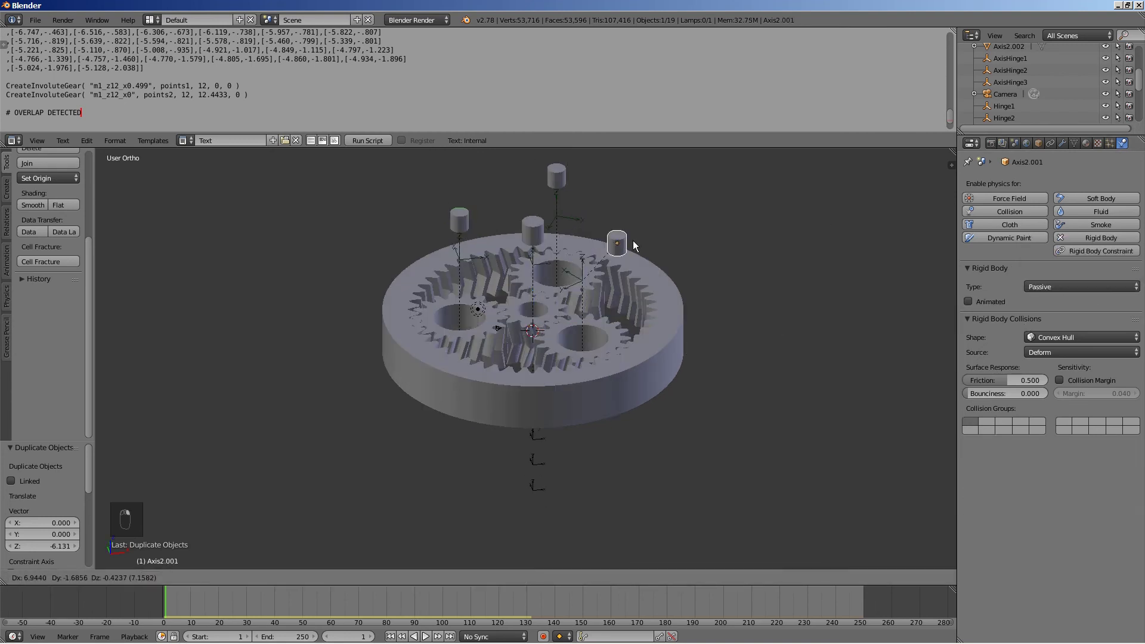
pyautogui.click(1058, 287)
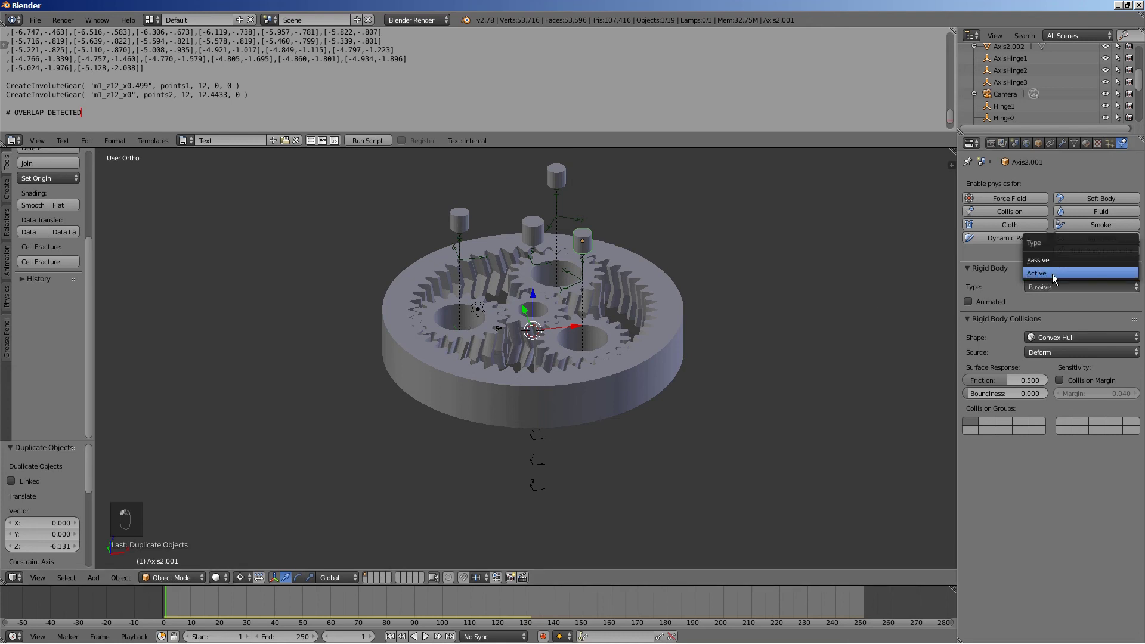
pyautogui.click(1052, 274)
pyautogui.rightClick(557, 178)
pyautogui.click(1055, 286)
pyautogui.click(1052, 274)
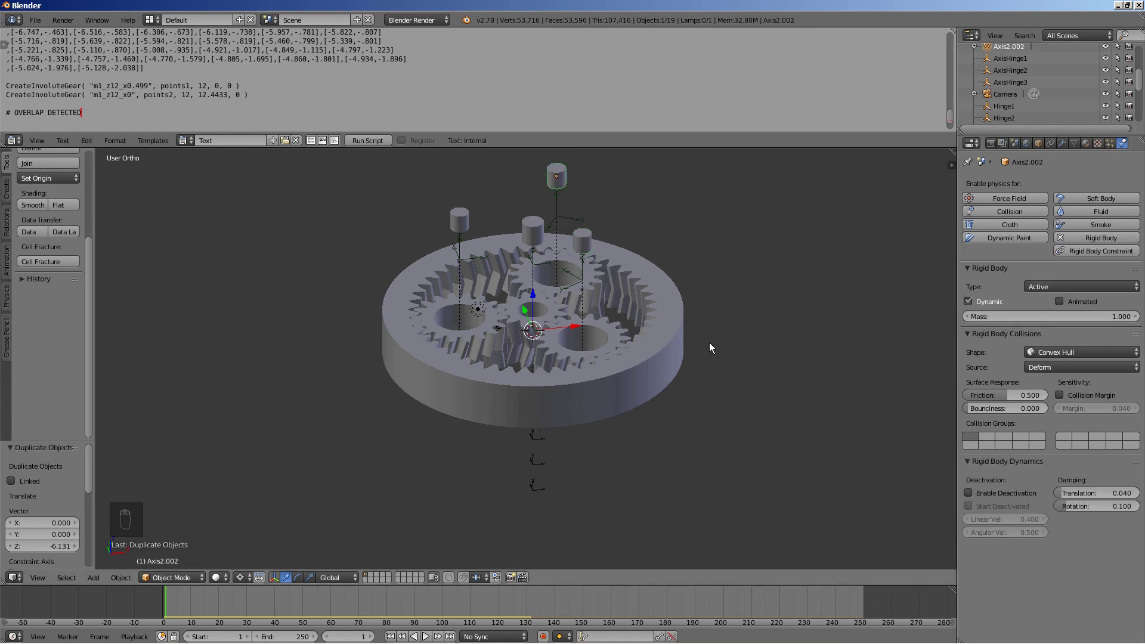
# - Add a Hinge rigid body constraint to AxisHinge1, with Axis2 as the first object and Axis1 as the second
pyautogui.moveTo(709, 343); pyautogui.dragTo(697, 335, button='middle')
pyautogui.keyDown('shift'); pyautogui.scroll(-2, 610, 450); pyautogui.keyUp('shift')
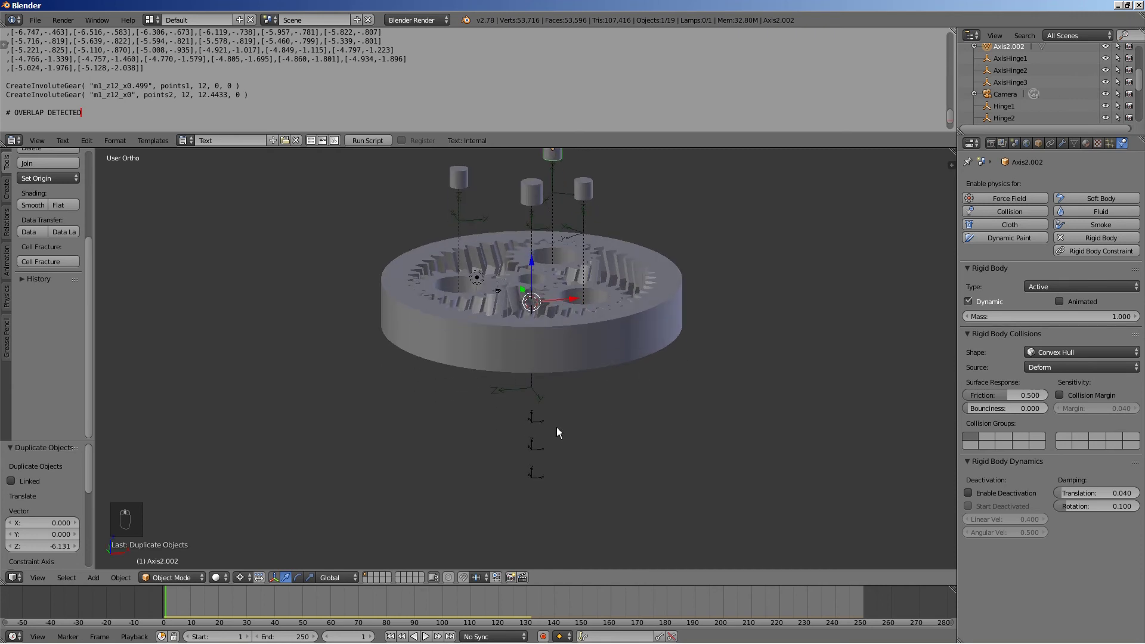
pyautogui.rightClick(542, 424)
pyautogui.click(1080, 201)
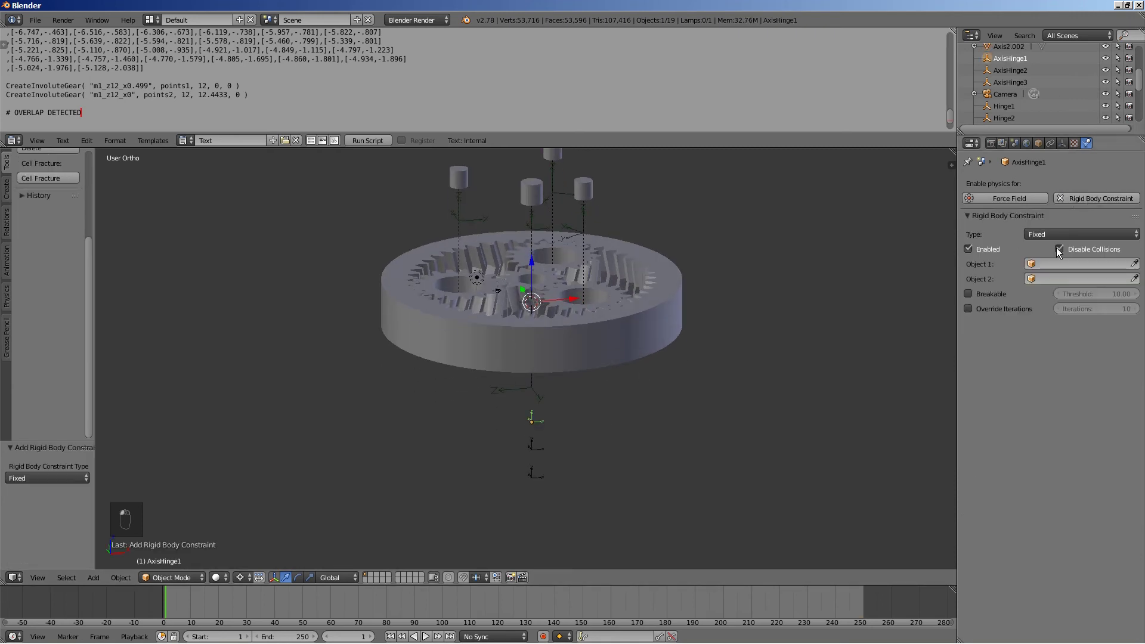
pyautogui.click(1059, 235)
pyautogui.click(1059, 194)
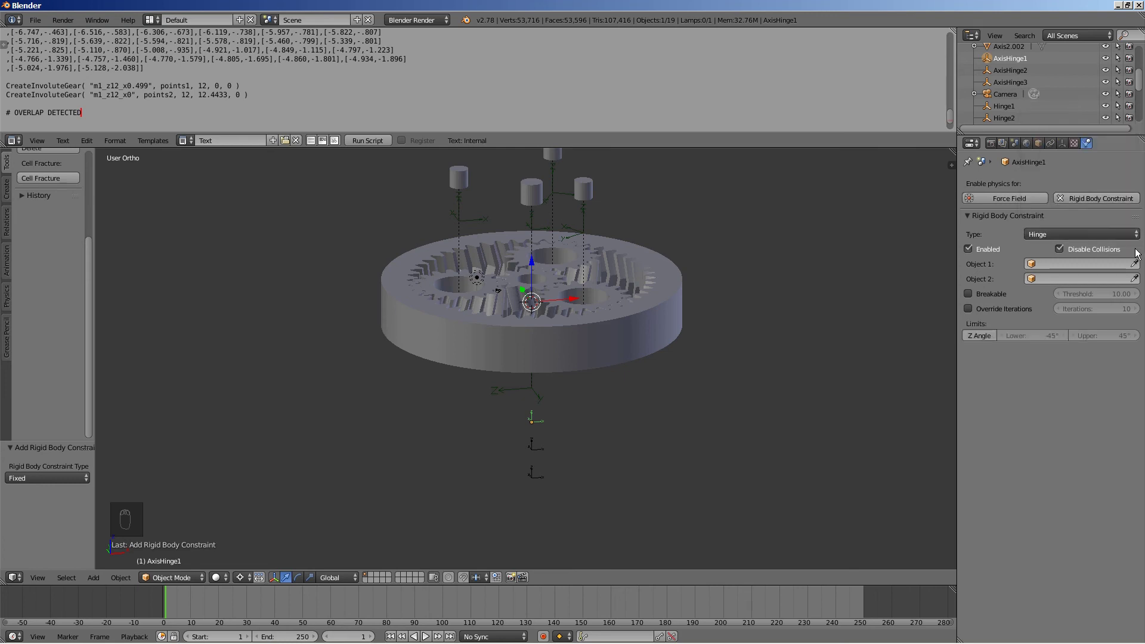
pyautogui.click(1133, 263)
pyautogui.click(467, 174)
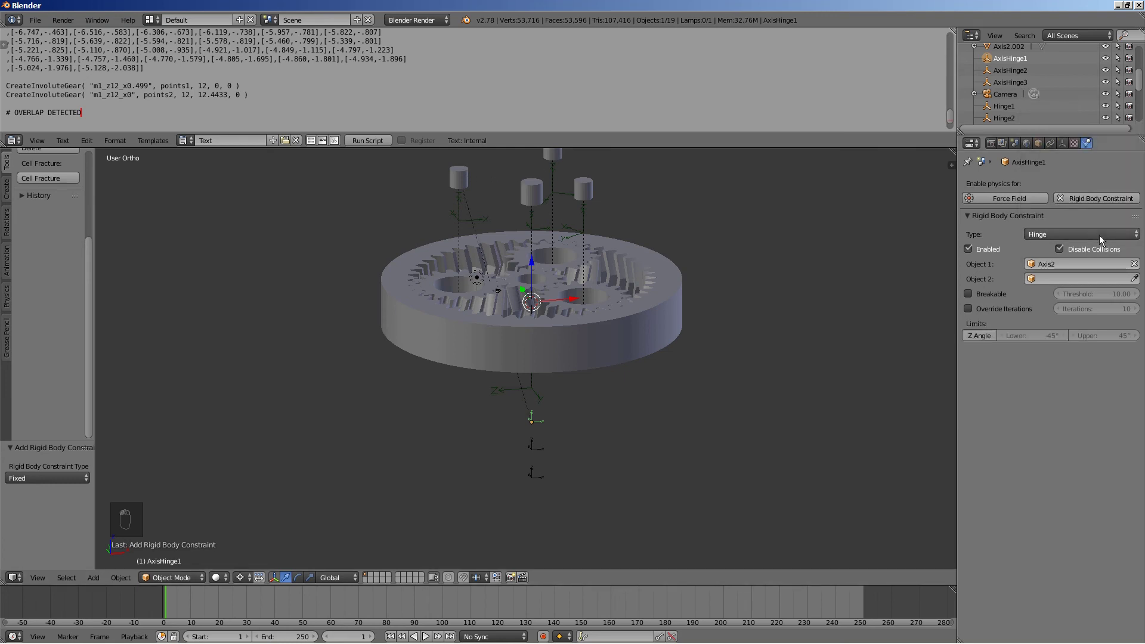
pyautogui.click(1133, 278)
pyautogui.click(538, 184)
# - Add a Hinge rigid body constraint to AxisHinge2, with Axis2.001 as the first object and Axis1 as the second
pyautogui.moveTo(538, 184); pyautogui.dragTo(683, 272, button='middle')
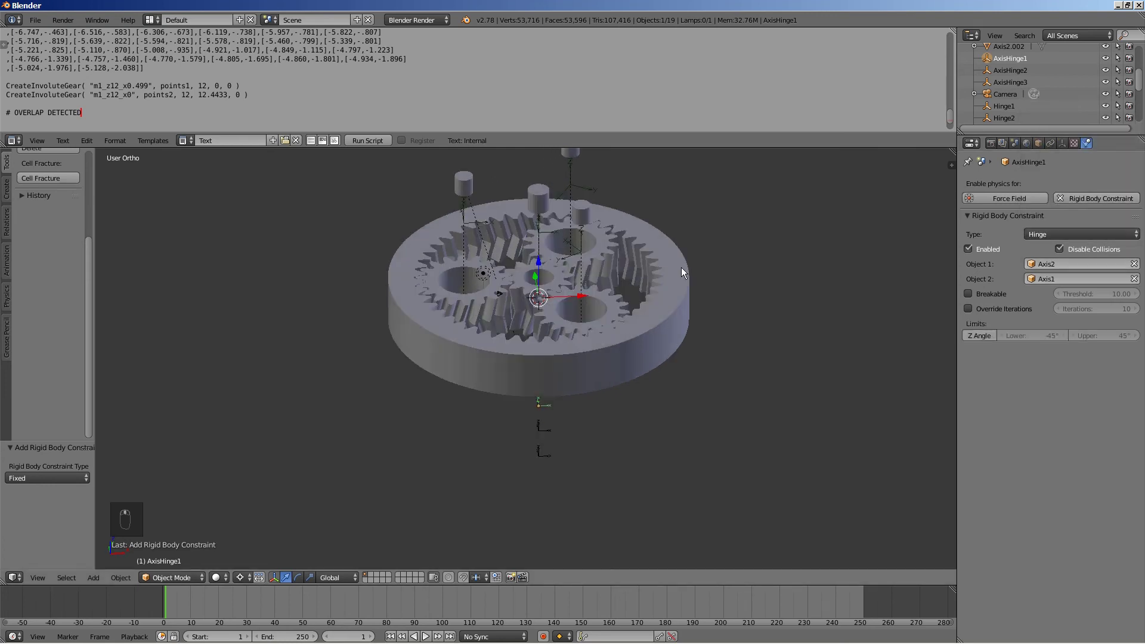
pyautogui.rightClick(546, 430)
pyautogui.click(1089, 197)
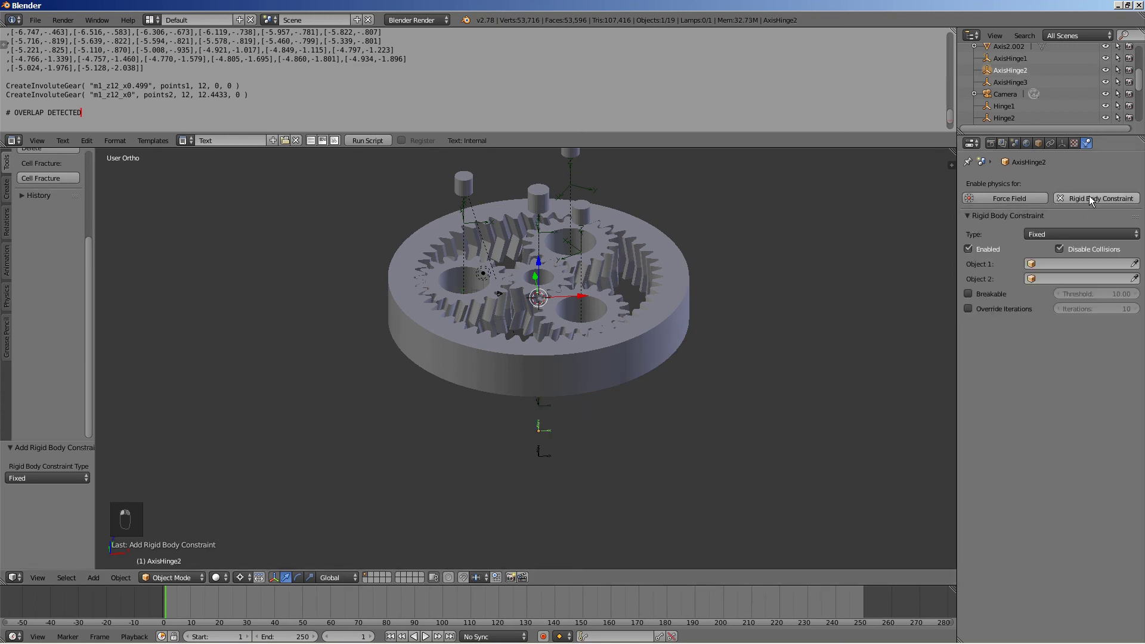
pyautogui.click(1064, 235)
pyautogui.click(1053, 194)
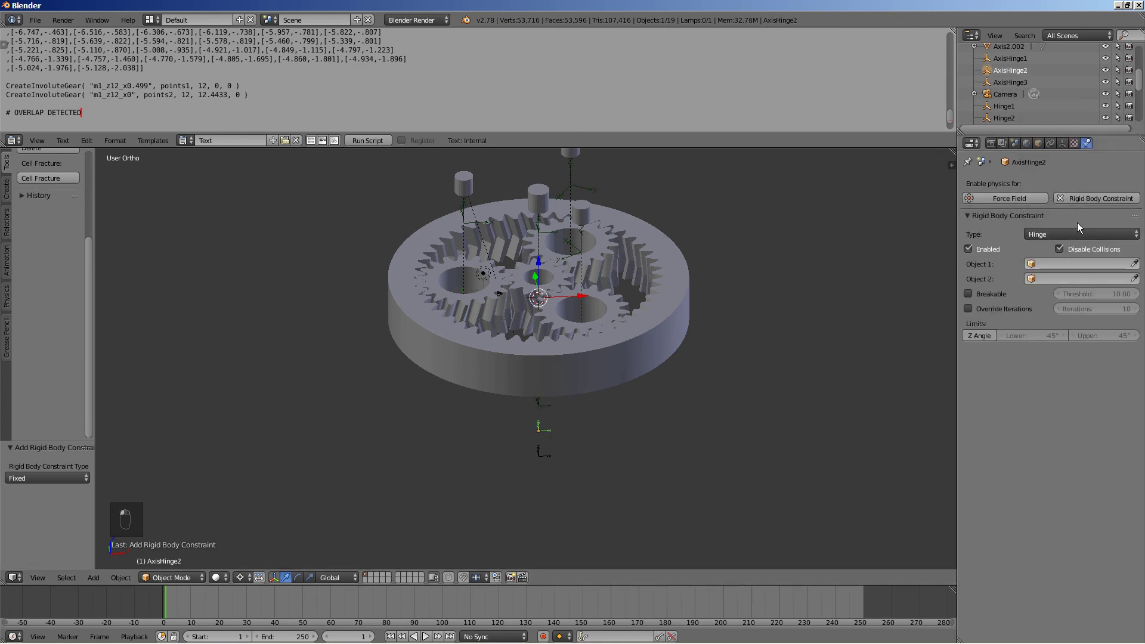
pyautogui.click(1135, 264)
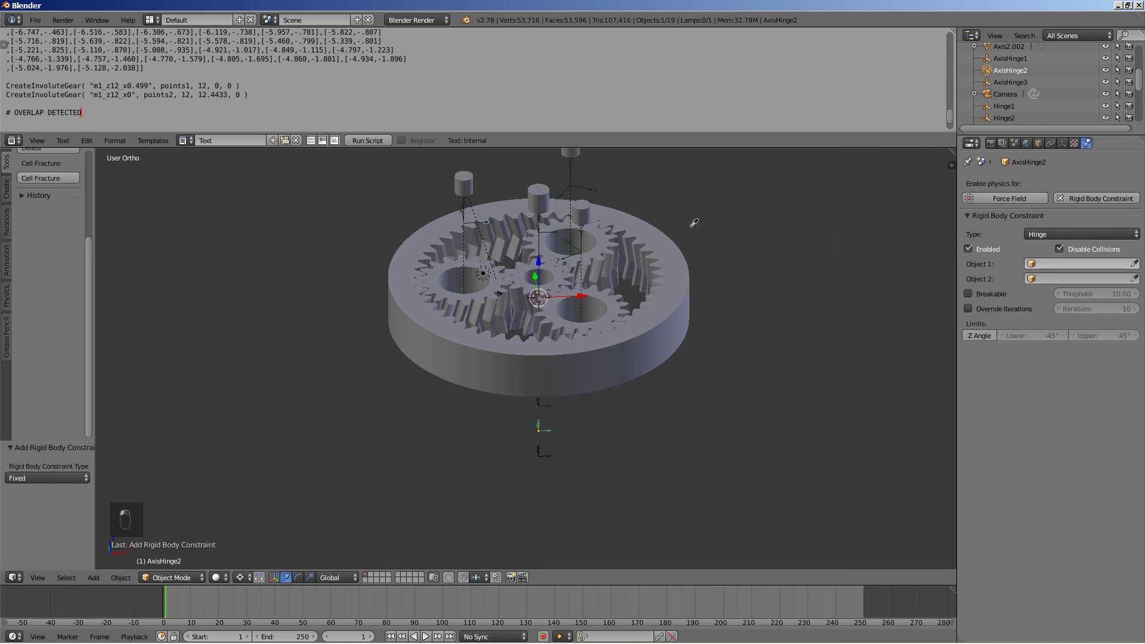
pyautogui.click(575, 199)
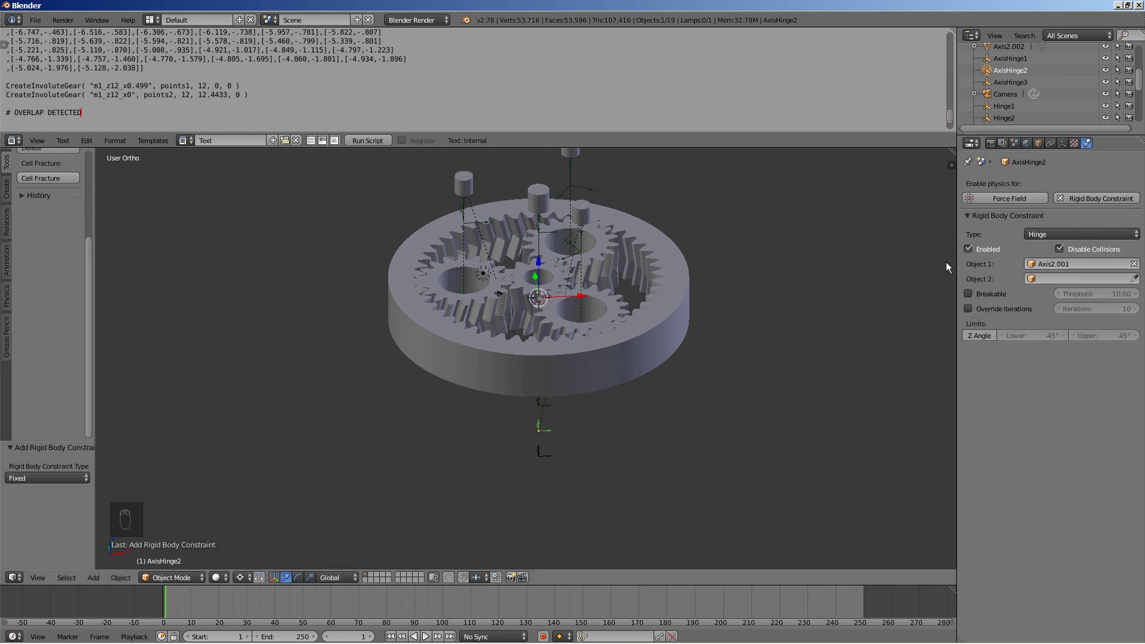
pyautogui.click(1135, 279)
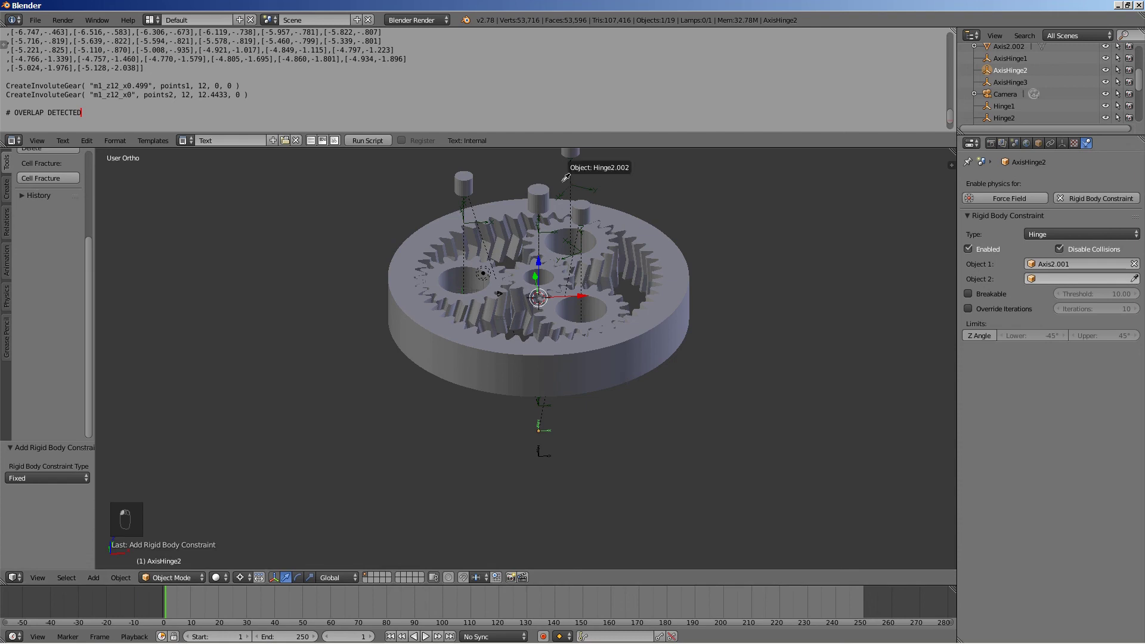
pyautogui.click(539, 184)
pyautogui.keyDown('shift'); pyautogui.moveTo(672, 209); pyautogui.dragTo(661, 258, button='middle'); pyautogui.keyUp('shift')
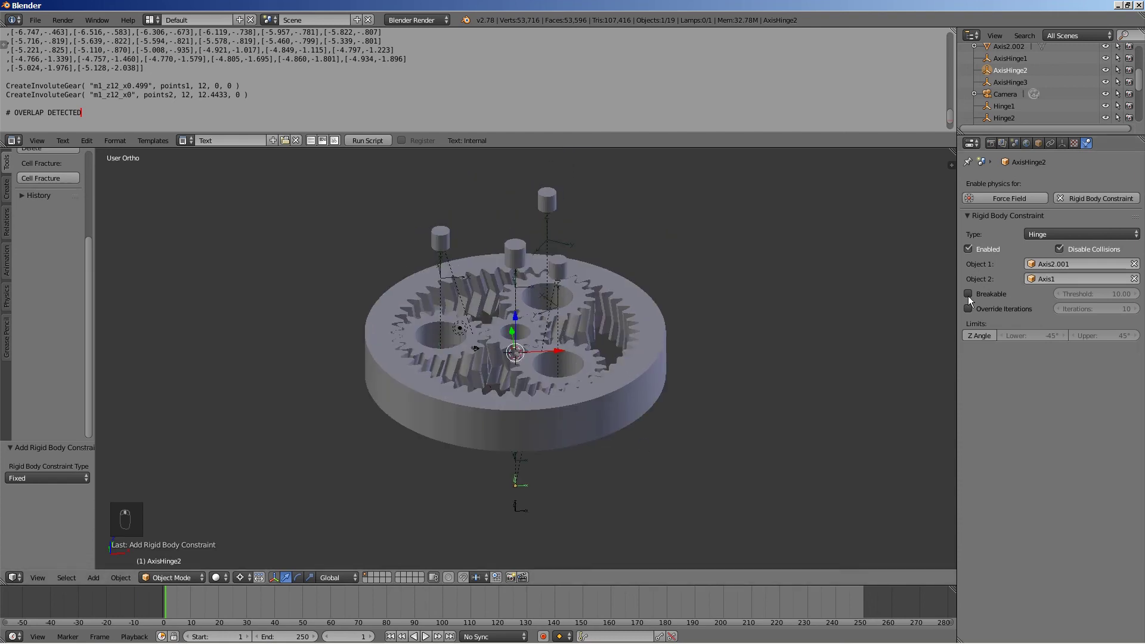
# - Set AxisHinge3's rigid body constraint to Hinge, with Axis2.002 as the first object and Axis1 as the second
pyautogui.moveTo(566, 425); pyautogui.dragTo(610, 436, button='middle')
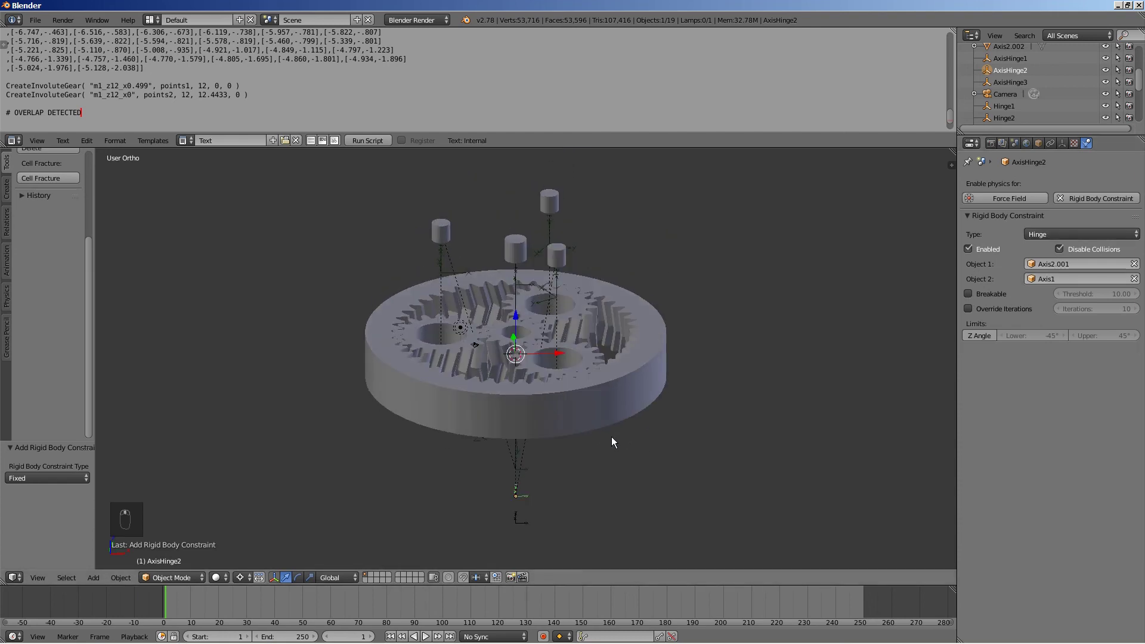
pyautogui.rightClick(524, 527)
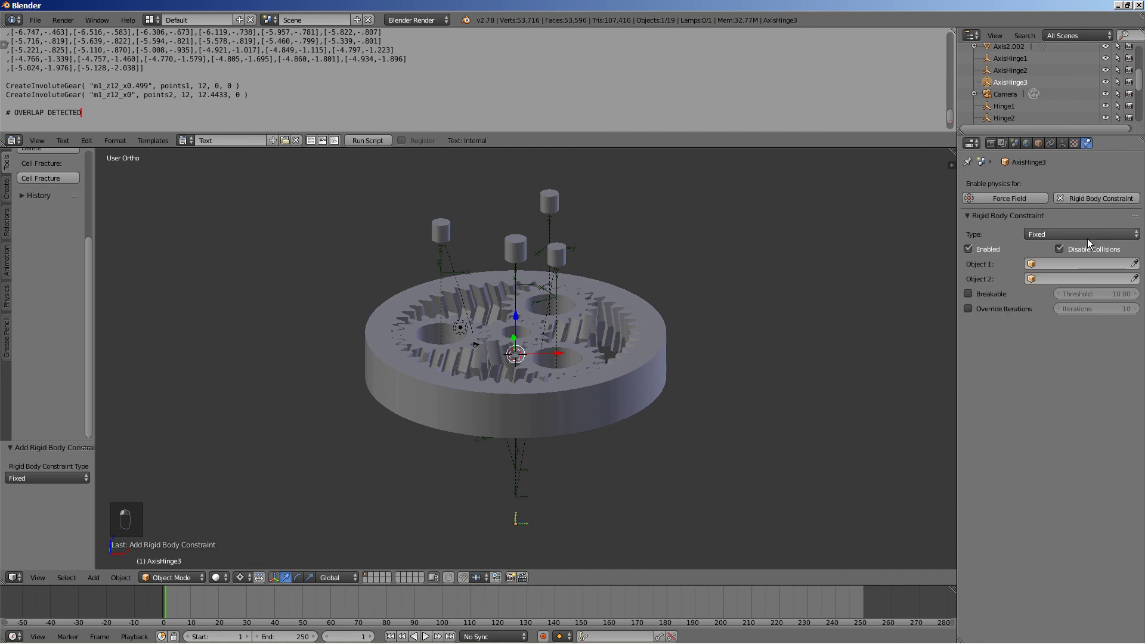
pyautogui.click(1086, 233)
pyautogui.click(1061, 195)
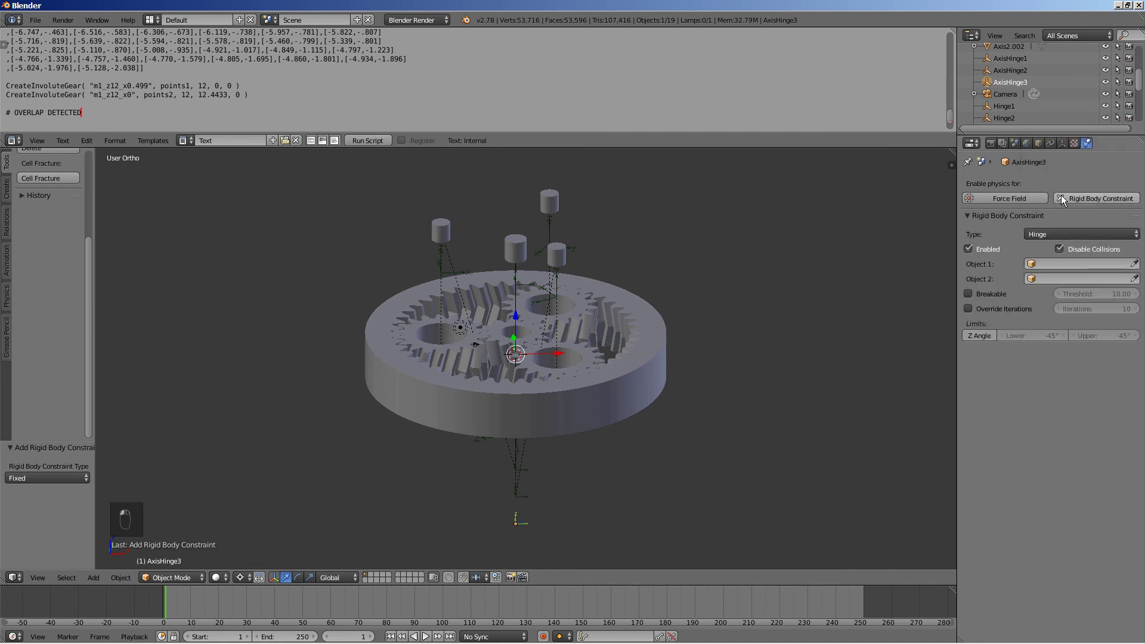
pyautogui.click(1134, 264)
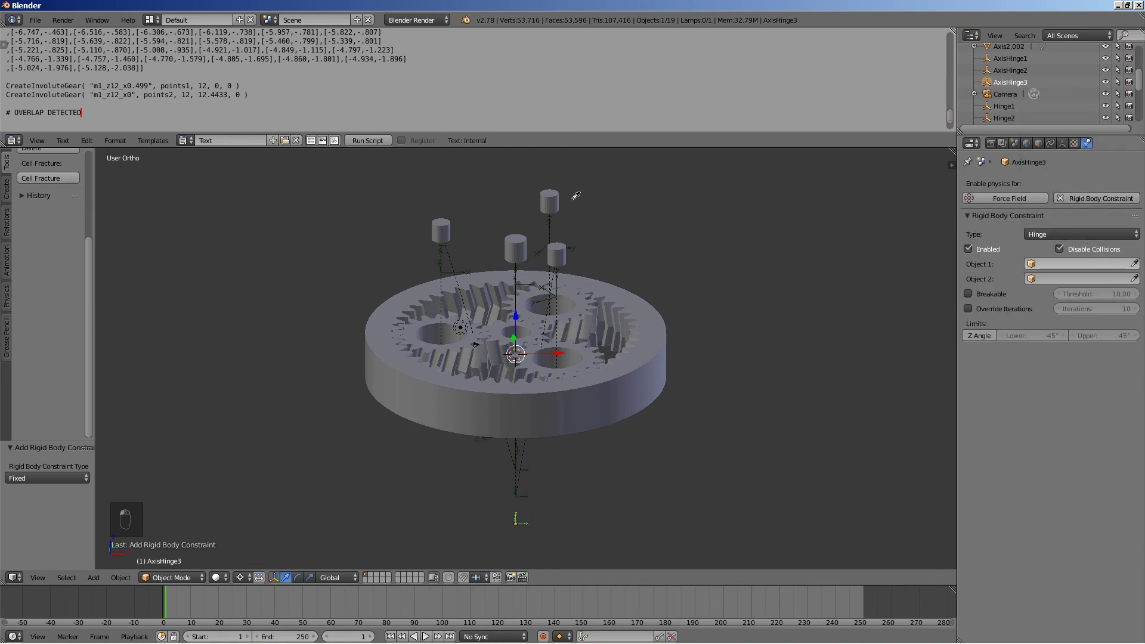
pyautogui.click(549, 201)
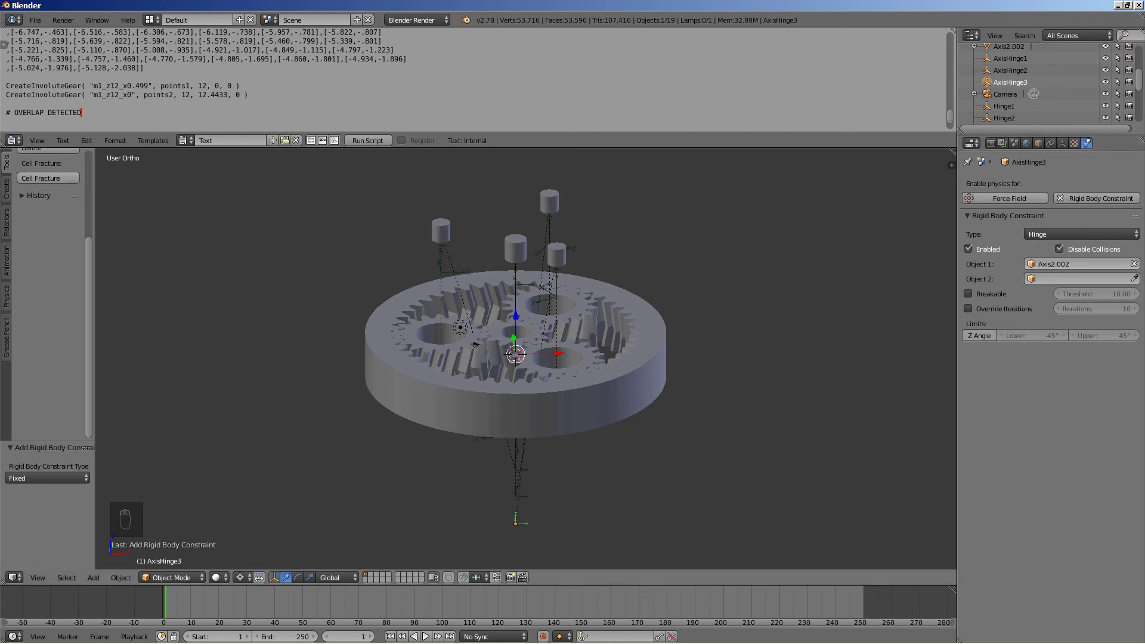
pyautogui.click(1134, 278)
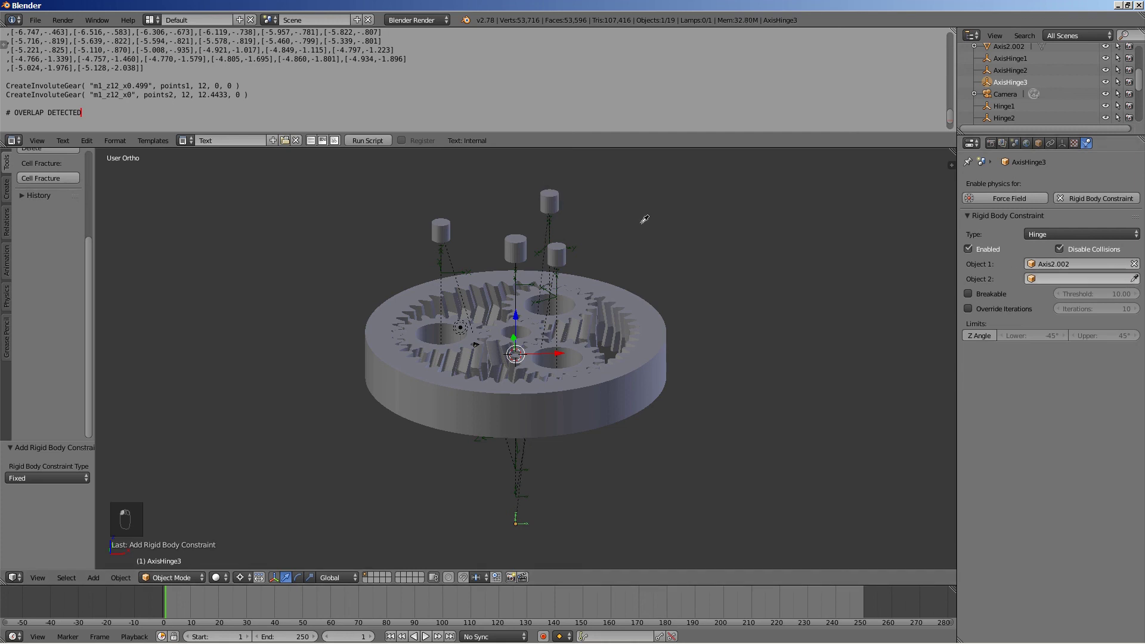
pyautogui.click(525, 233)
# - Play the rigid body simulation to check the motion of the planet axes, and stop it after about 25 frames
pyautogui.moveTo(597, 334)
pyautogui.mouseDown(button='middle')
pyautogui.moveTo(637, 325)
pyautogui.moveTo(560, 324)
pyautogui.moveTo(610, 343)
pyautogui.mouseUp(button='middle')
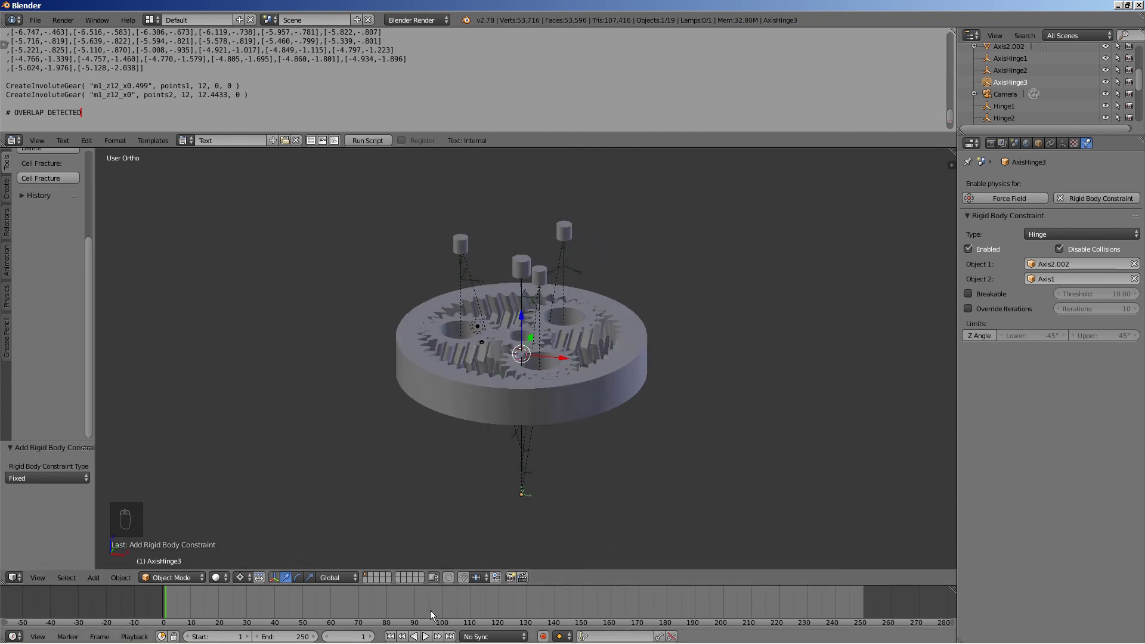
pyautogui.click(426, 637)
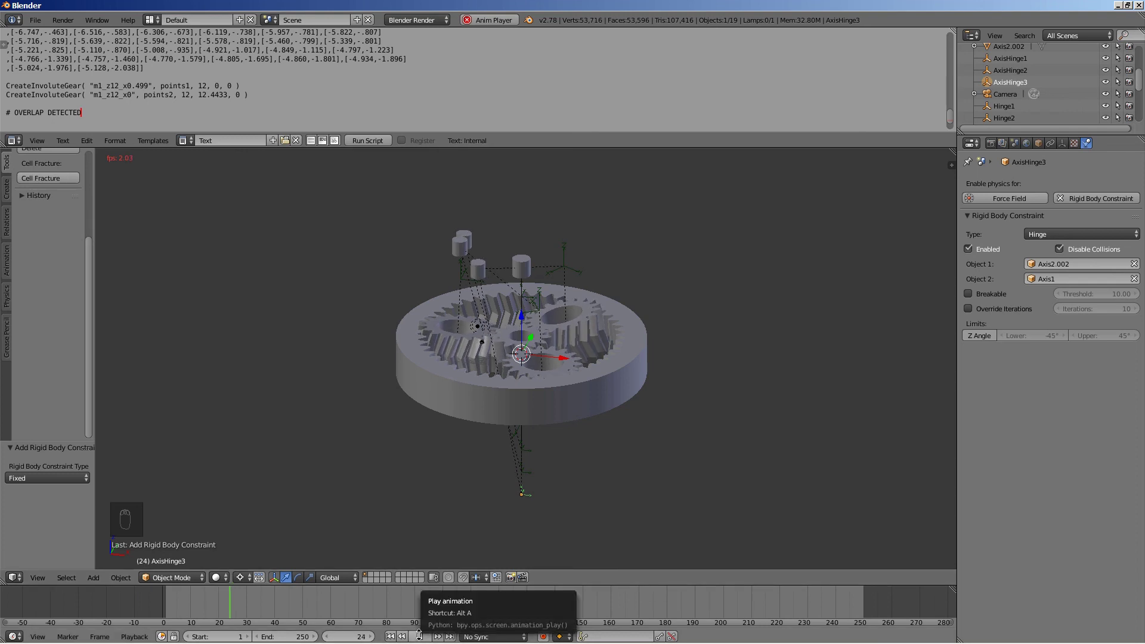
pyautogui.click(420, 635)
# - Move the AxisHinge3 empty about 4.2 units down along the global Z axis
pyautogui.scroll(2, 644, 477)
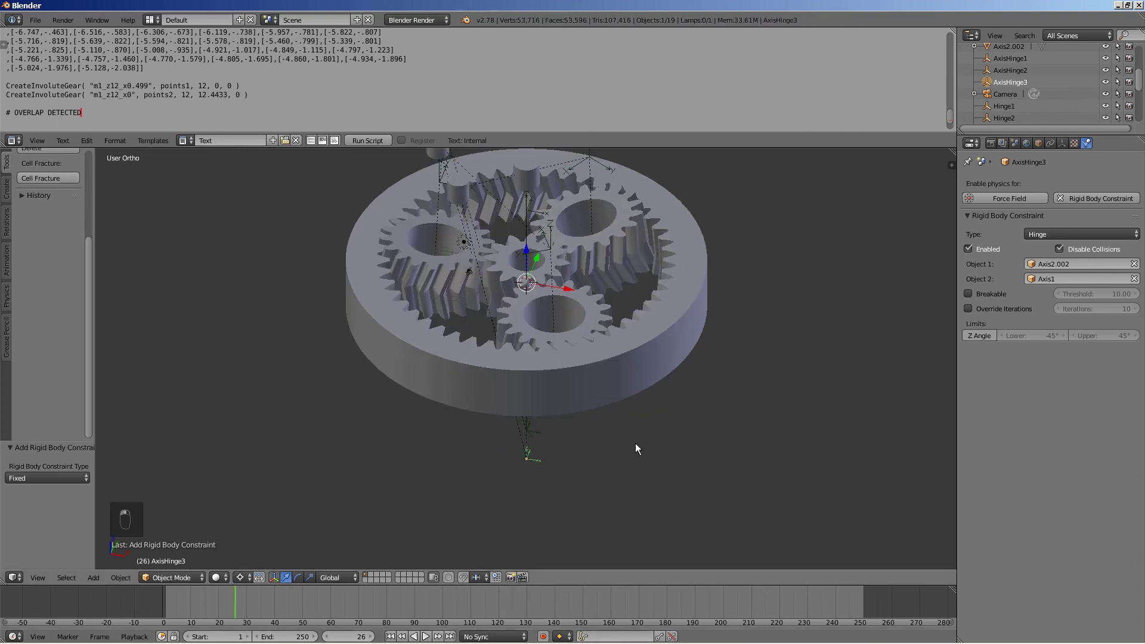
pyautogui.moveTo(635, 443); pyautogui.dragTo(619, 421, button='middle')
pyautogui.press('g')
pyautogui.press('z')
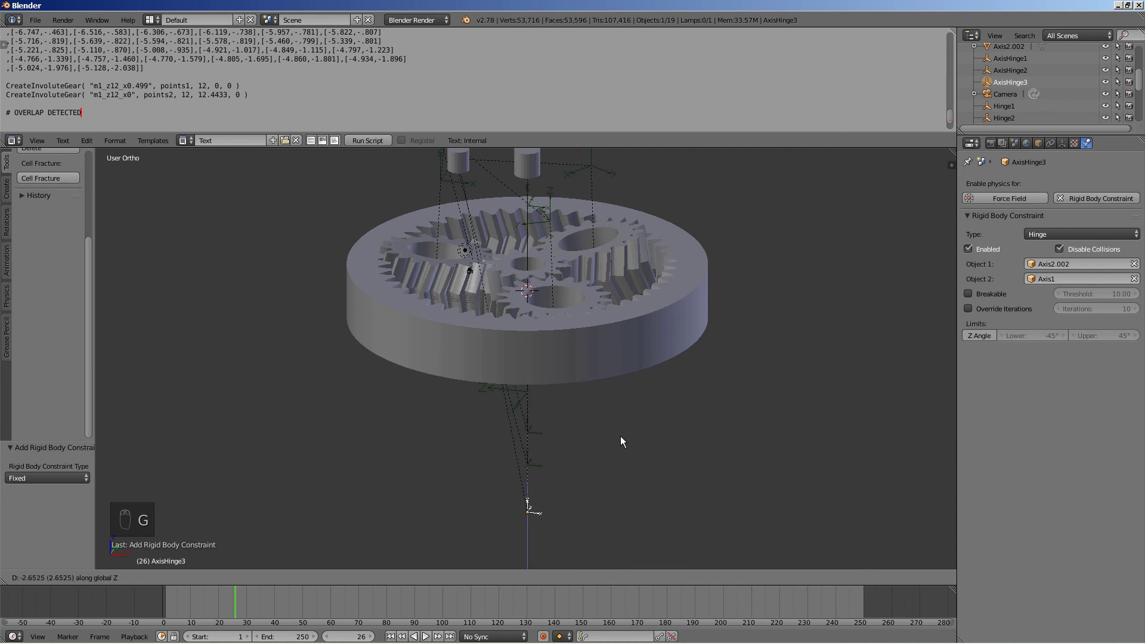
pyautogui.press('Return')
# - Lower the AxisHinge2 empty by about 2.54 units and the AxisHinge1 empty by about 2.43 units along global Z
pyautogui.rightClick(538, 467)
pyautogui.press('g')
pyautogui.press('z')
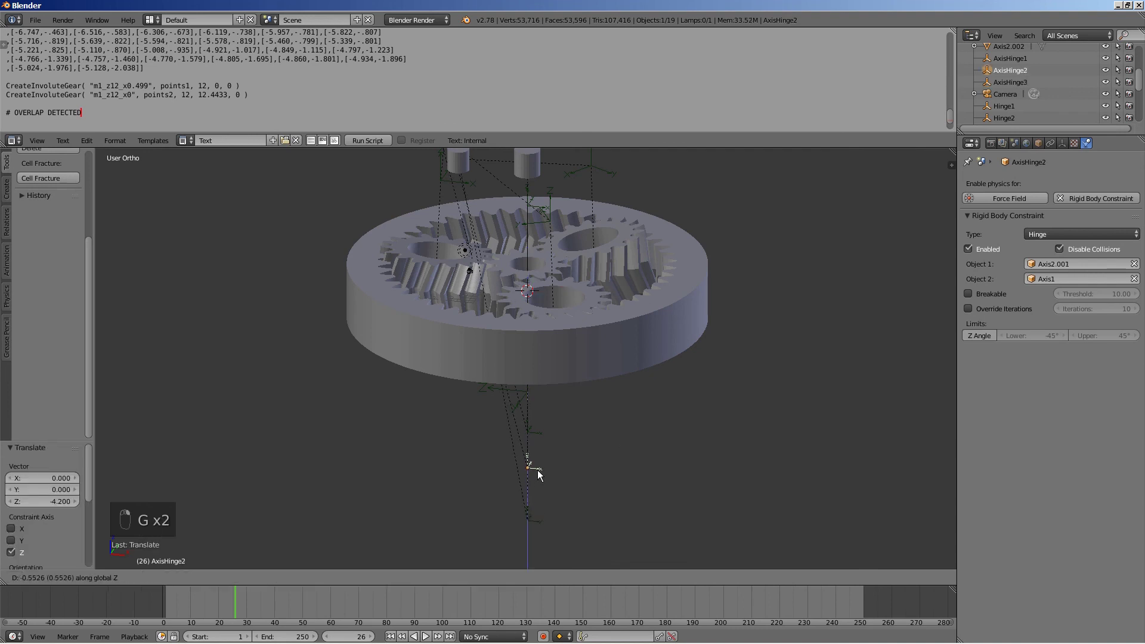
pyautogui.press('Return')
pyautogui.rightClick(534, 428)
pyautogui.press('g')
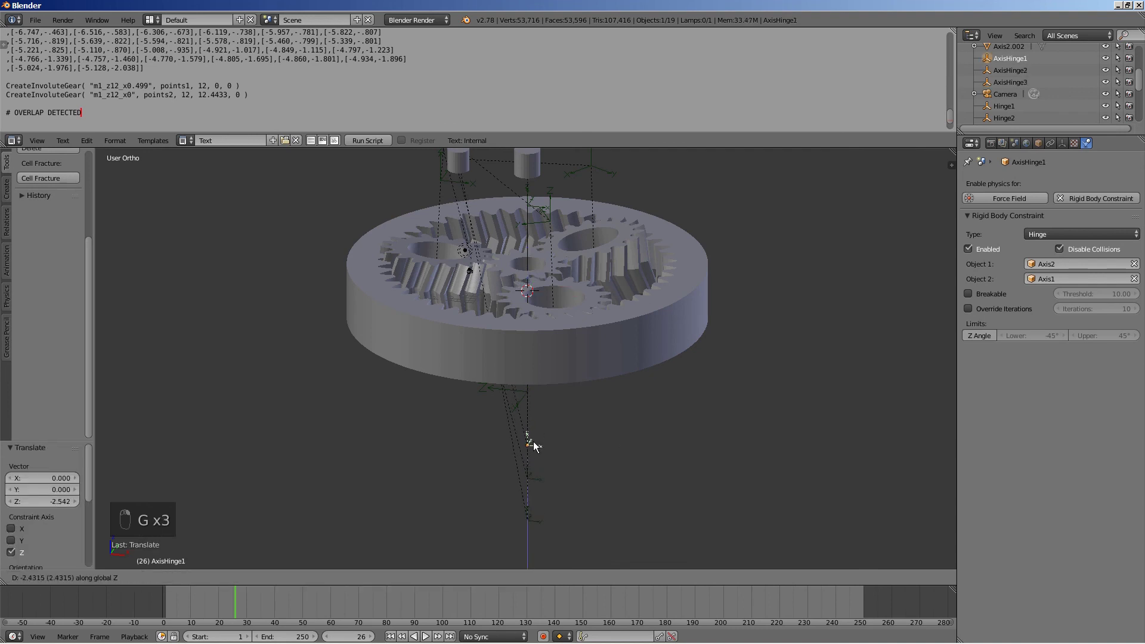
pyautogui.click(533, 441)
# - Return the timeline to frame 1 and replay the gear simulation with the lowered hinge empties
pyautogui.hotkey('shift', 'Left')
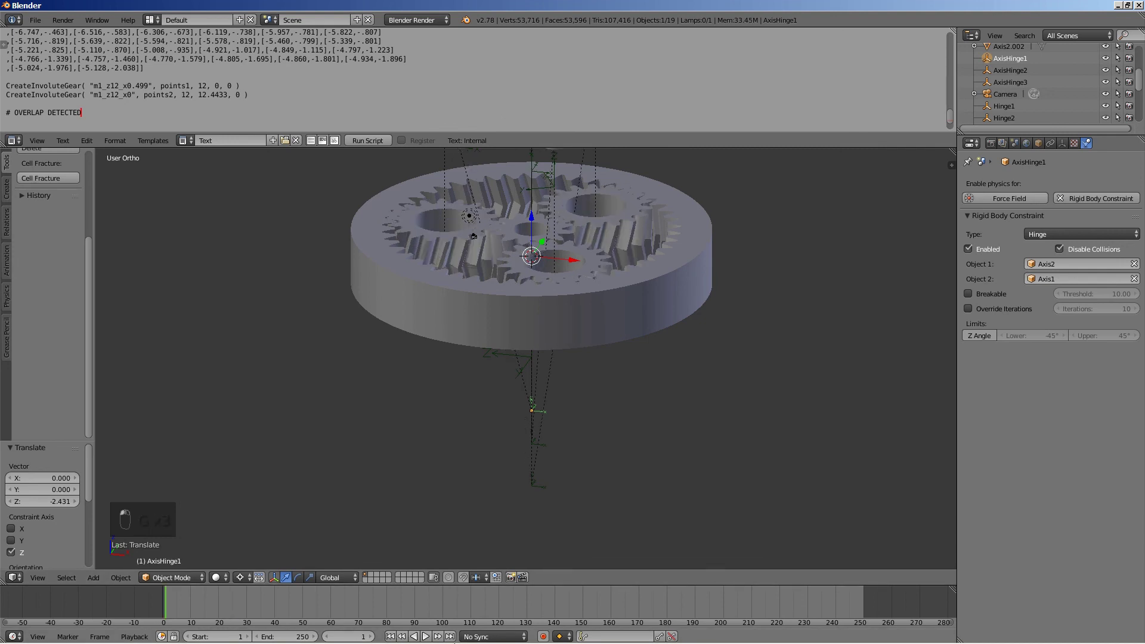
pyautogui.click(429, 636)
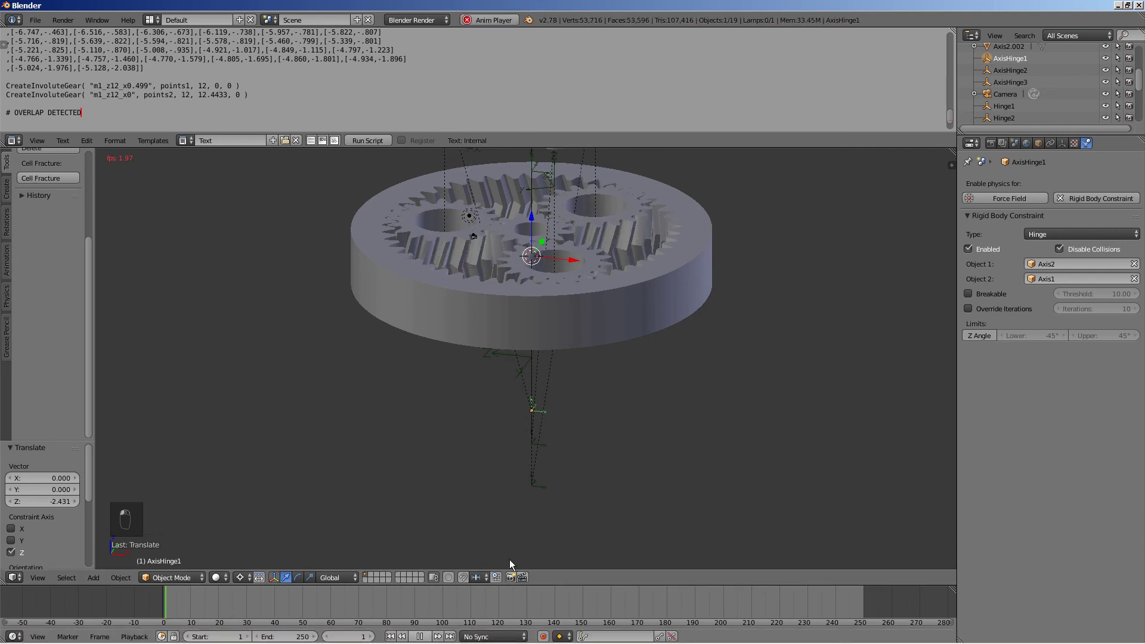